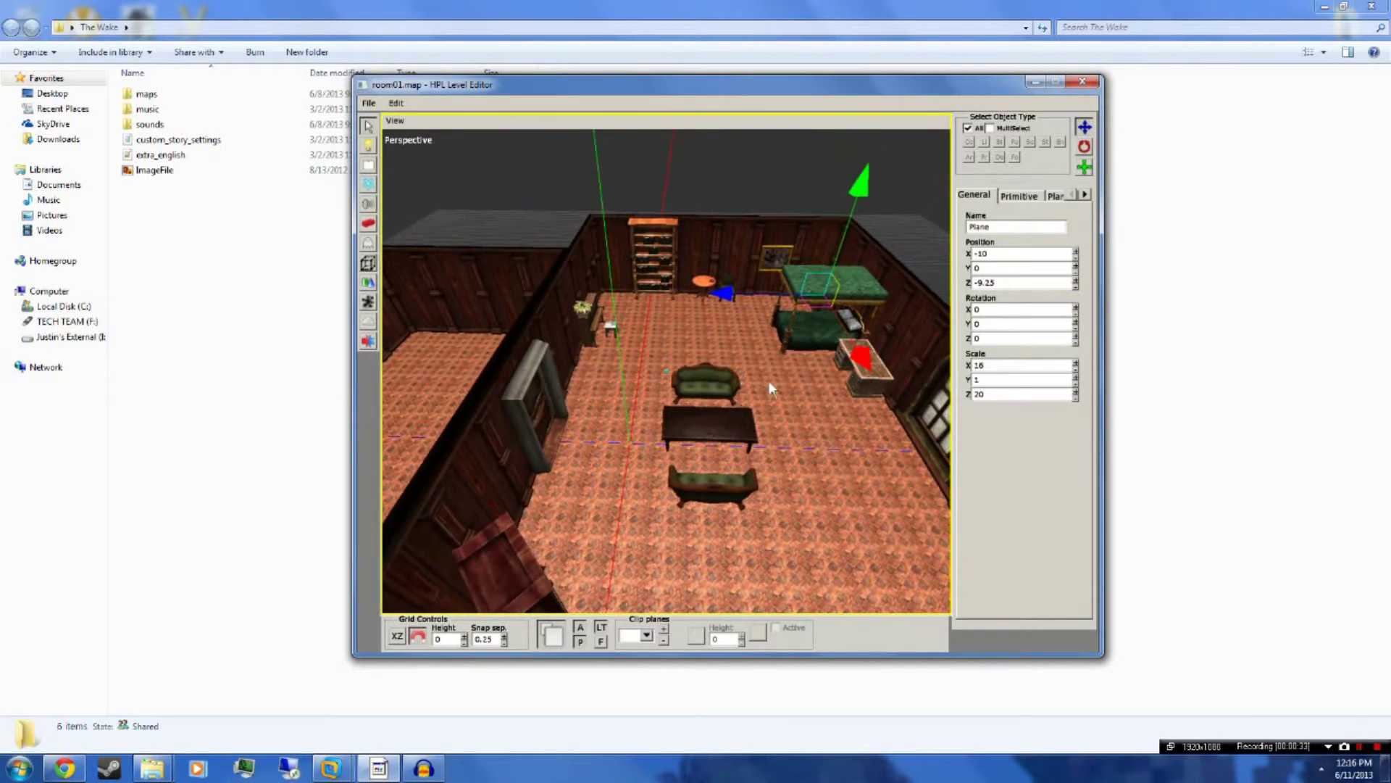
Examine the furnished bedroom's layout from several angles, including the table and sofas in the middle and the adjoining room.
{"action": "middle_click_drag", "start_coordinate": [733, 356], "coordinate": [813, 424], "text": "alt"}
{"action": "left_click", "coordinate": [716, 374]}
{"action": "left_click_drag", "start_coordinate": [813, 422], "coordinate": [809, 348], "text": "alt"}
{"action": "left_click_drag", "start_coordinate": [707, 347], "coordinate": [740, 332], "text": "alt"}
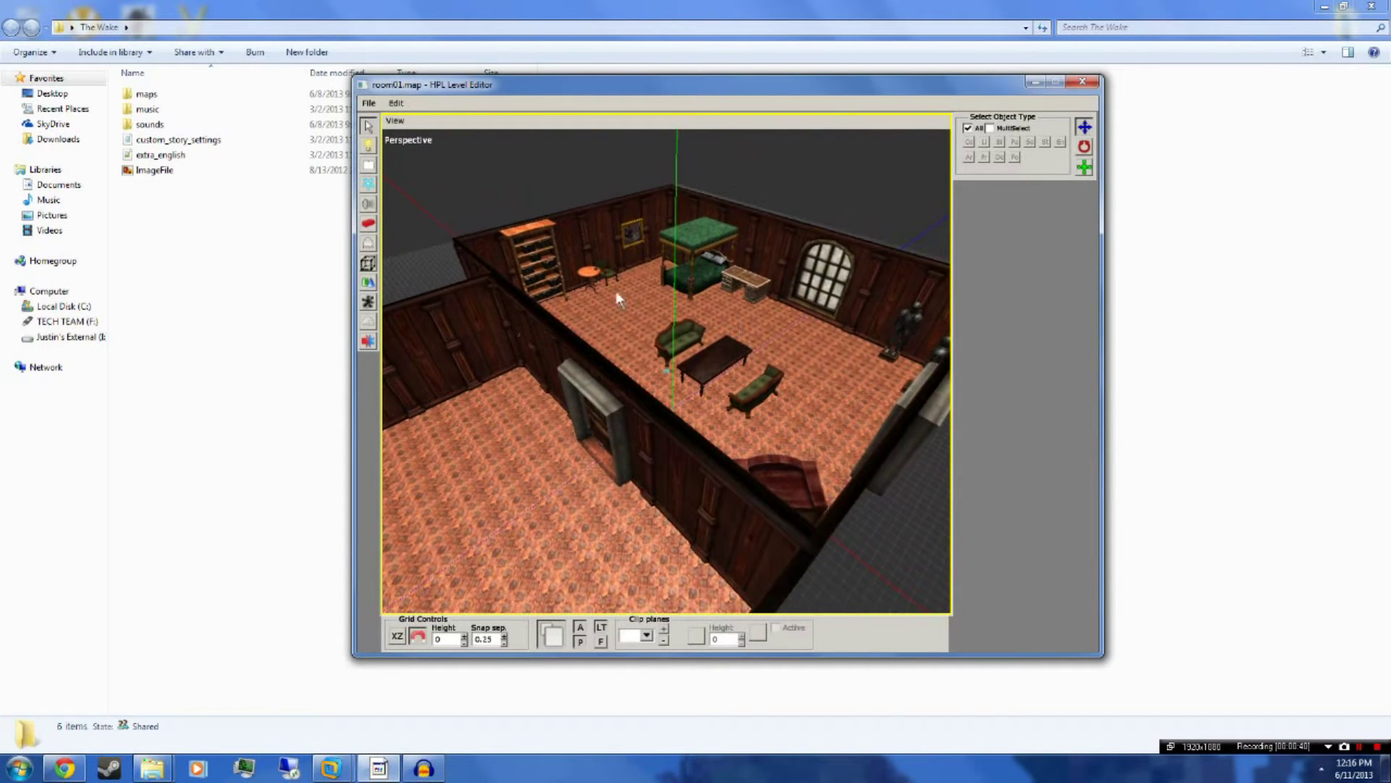
{"action": "left_click_drag", "start_coordinate": [621, 332], "coordinate": [605, 351], "text": "alt"}
{"action": "left_click_drag", "start_coordinate": [729, 341], "coordinate": [763, 376], "text": "alt"}
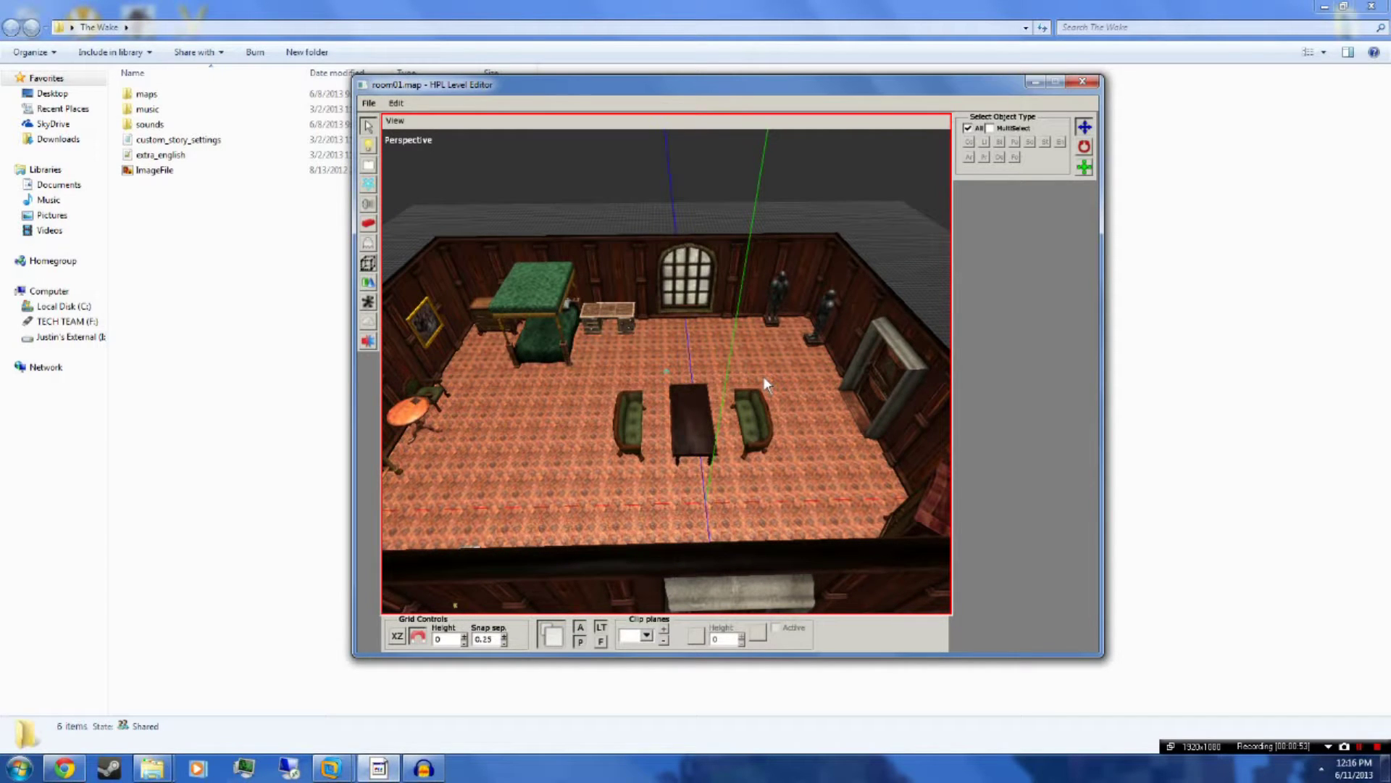
{"action": "right_click_drag", "start_coordinate": [765, 380], "coordinate": [693, 342], "text": "alt"}
{"action": "left_click_drag", "start_coordinate": [693, 345], "coordinate": [701, 352], "text": "alt"}
{"action": "left_click_drag", "start_coordinate": [684, 85], "coordinate": [652, 87]}
{"action": "left_click", "coordinate": [662, 380]}
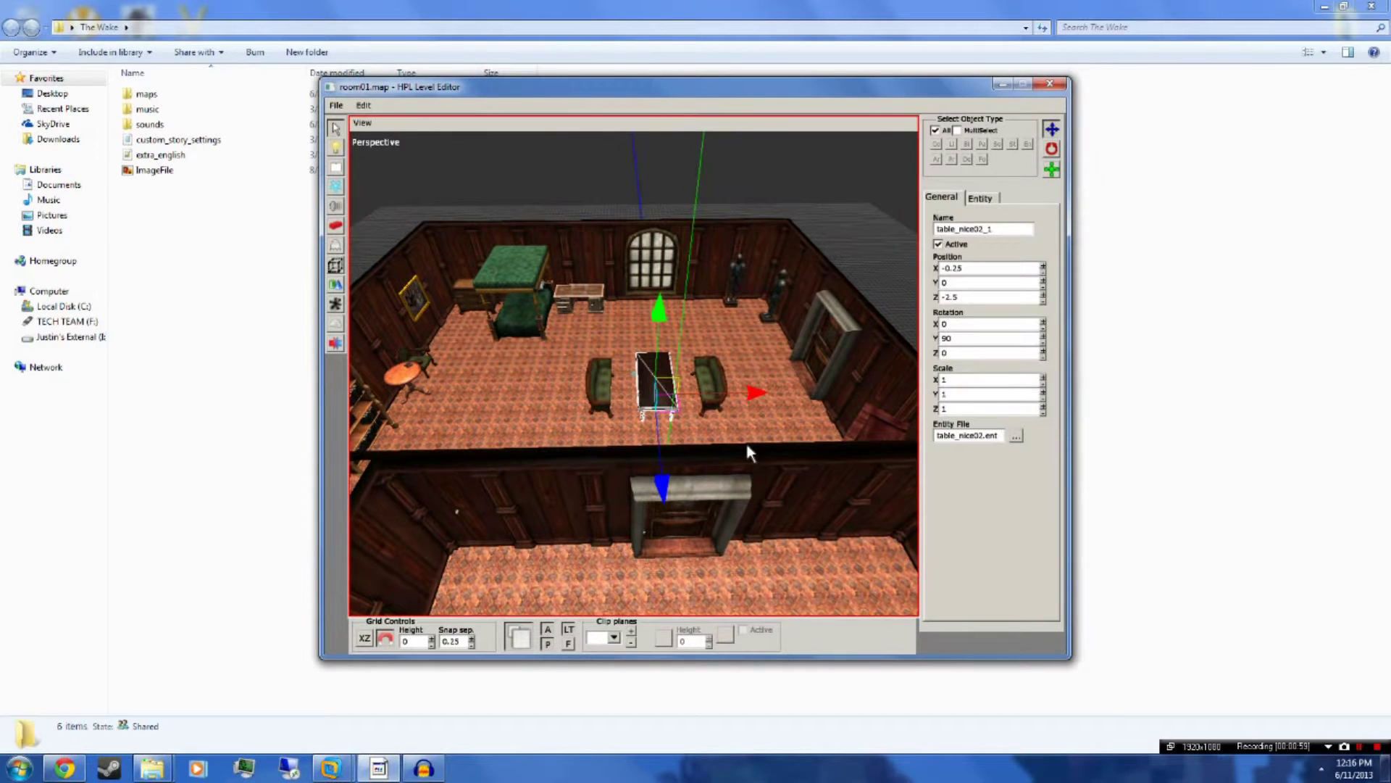
{"action": "left_click", "coordinate": [747, 445]}
{"action": "middle_click_drag", "start_coordinate": [650, 358], "coordinate": [697, 383], "text": "alt"}
{"action": "left_click", "coordinate": [627, 376]}
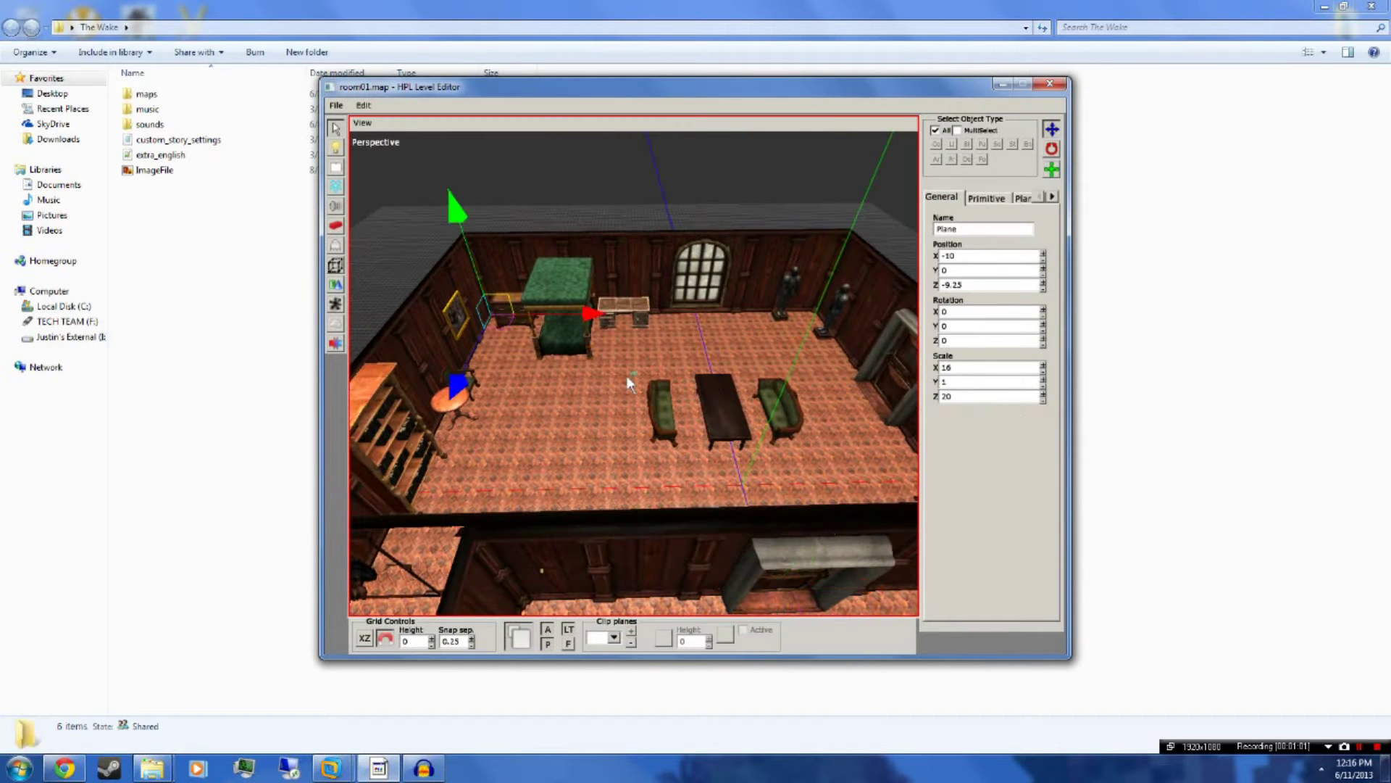
{"action": "left_click", "coordinate": [627, 376]}
{"action": "middle_click_drag", "start_coordinate": [717, 370], "coordinate": [675, 382], "text": "alt"}
{"action": "left_click_drag", "start_coordinate": [678, 389], "coordinate": [733, 335], "text": "alt"}
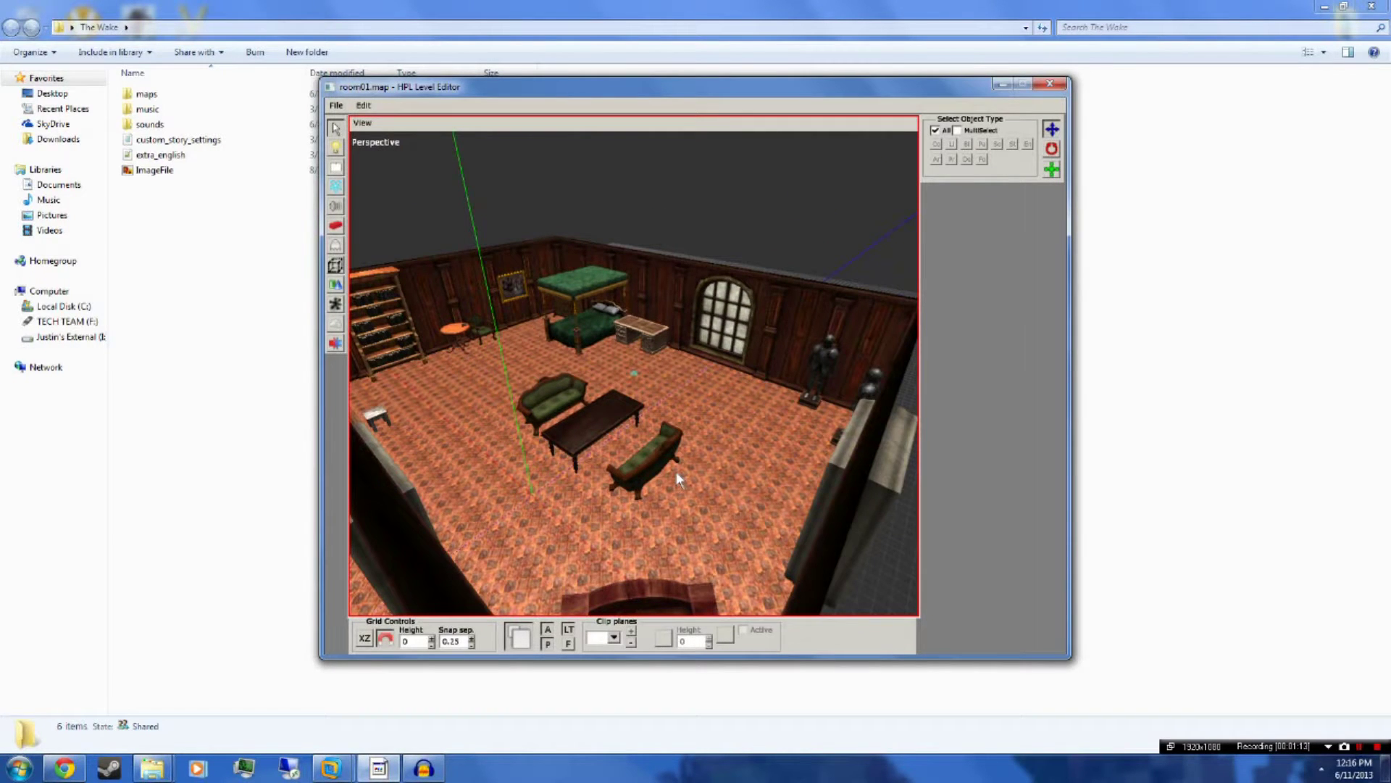
{"action": "middle_click_drag", "start_coordinate": [618, 390], "coordinate": [629, 419], "text": "alt"}
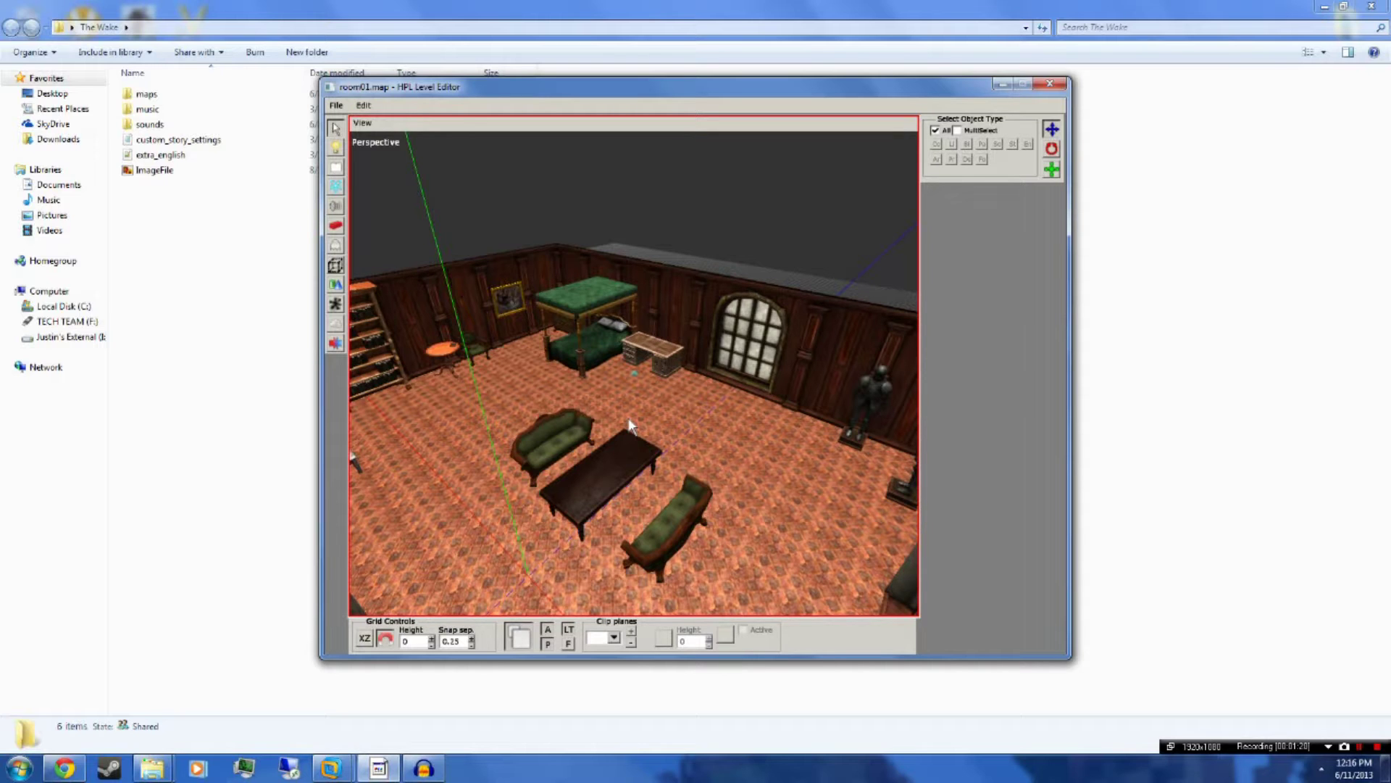
{"action": "middle_click_drag", "start_coordinate": [631, 427], "coordinate": [740, 466]}
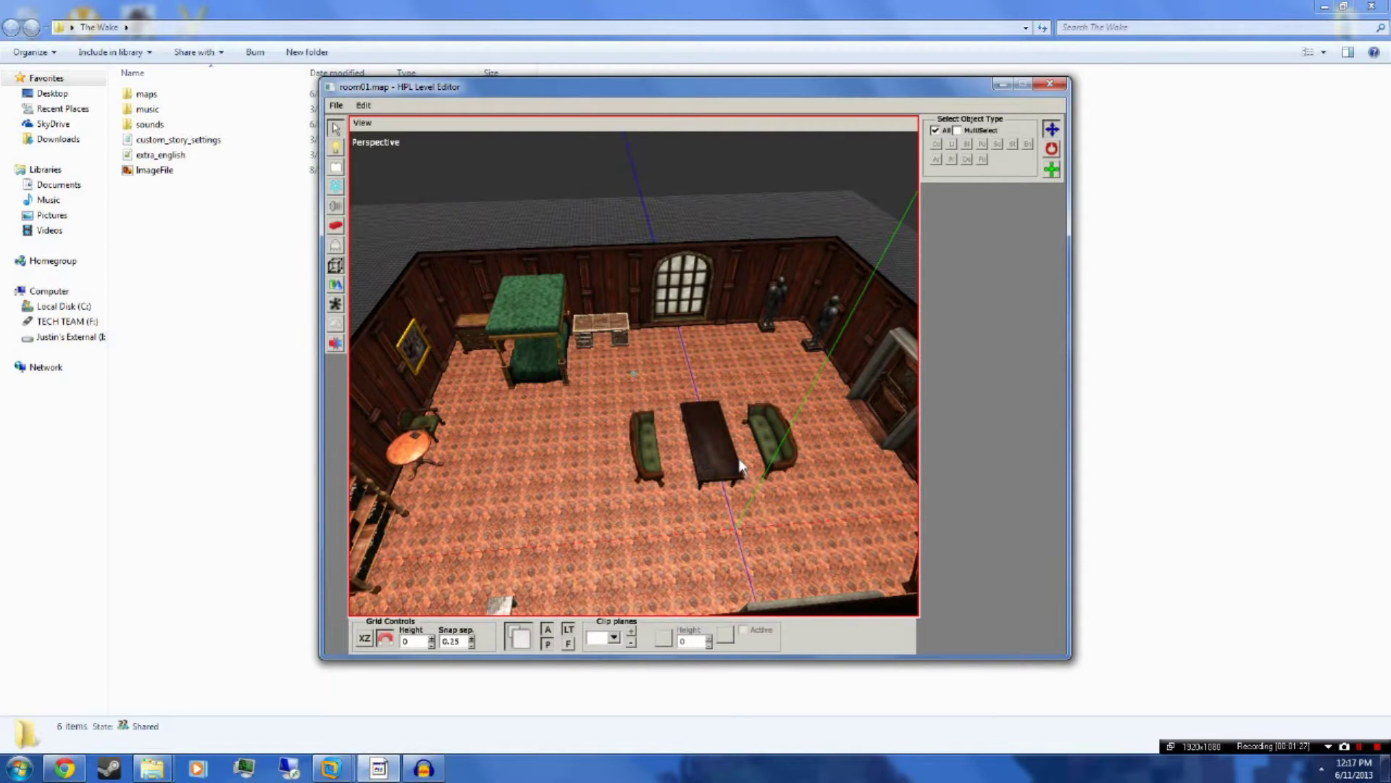
{"action": "middle_click_drag", "start_coordinate": [719, 464], "coordinate": [604, 427]}
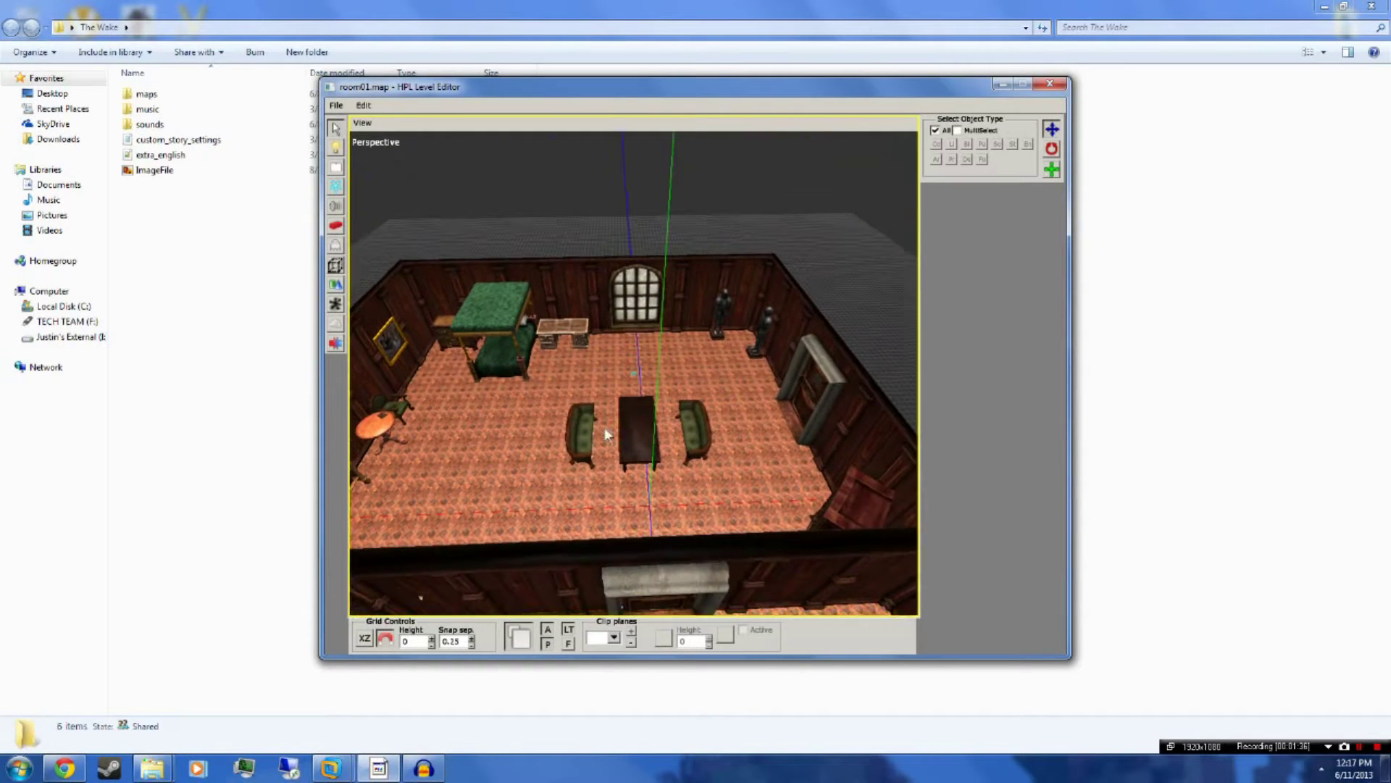
Switch off the ambient preview lighting to check how dark the room is without lights, and restore it.
{"action": "left_click", "coordinate": [550, 643]}
{"action": "left_click", "coordinate": [548, 632]}
{"action": "middle_click_drag", "start_coordinate": [676, 444], "coordinate": [482, 524]}
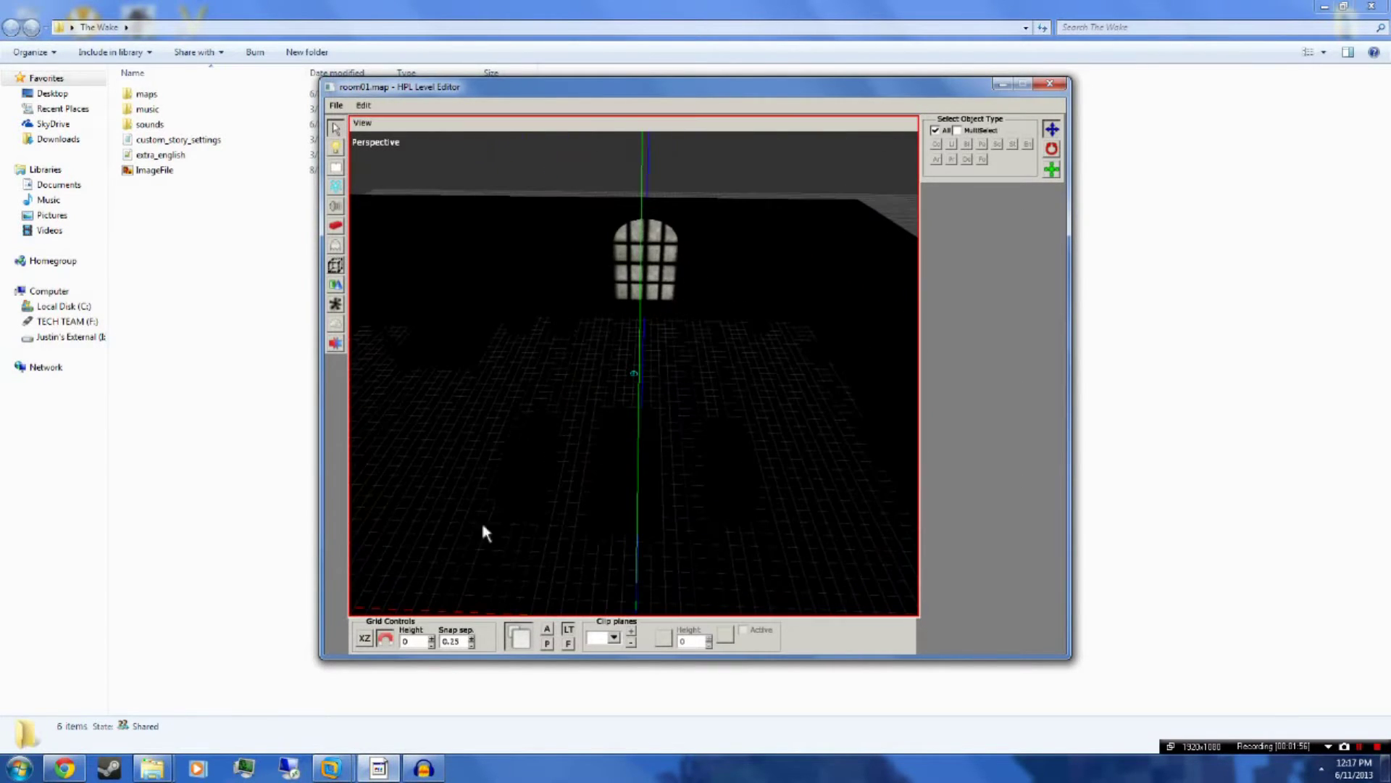
{"action": "left_click", "coordinate": [542, 635]}
Choose the candlestick02 entity from the lamp category for the dresser beside the bed.
{"action": "middle_click_drag", "start_coordinate": [624, 442], "coordinate": [676, 450]}
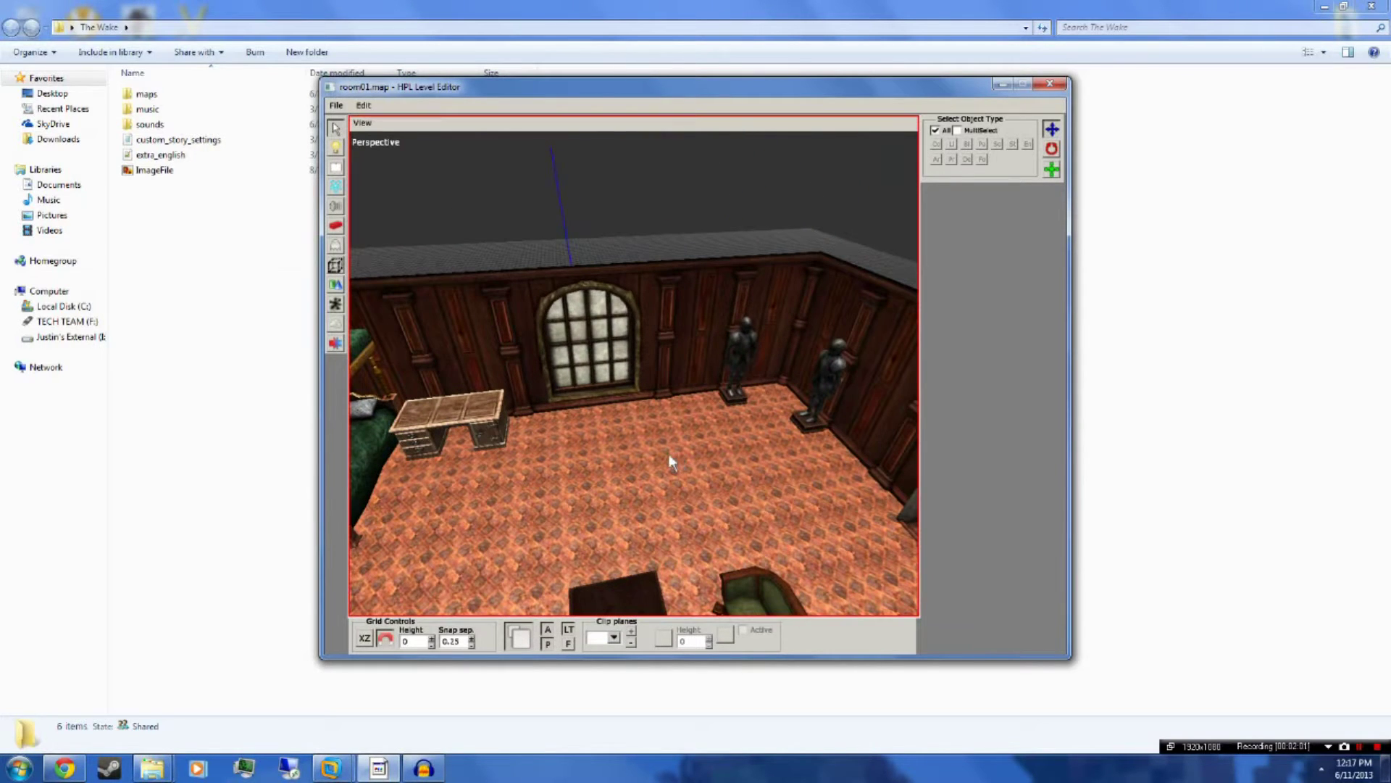
{"action": "middle_click_drag", "start_coordinate": [691, 439], "coordinate": [798, 418]}
{"action": "mouse_move", "coordinate": [613, 409]}
{"action": "middle_mouse_down"}
{"action": "mouse_move", "coordinate": [747, 397]}
{"action": "mouse_move", "coordinate": [634, 376]}
{"action": "mouse_move", "coordinate": [518, 384]}
{"action": "mouse_move", "coordinate": [663, 415]}
{"action": "mouse_move", "coordinate": [633, 387]}
{"action": "mouse_move", "coordinate": [678, 382]}
{"action": "mouse_move", "coordinate": [450, 385]}
{"action": "mouse_move", "coordinate": [631, 426]}
{"action": "mouse_move", "coordinate": [770, 416]}
{"action": "mouse_move", "coordinate": [793, 341]}
{"action": "mouse_move", "coordinate": [783, 389]}
{"action": "mouse_move", "coordinate": [616, 410]}
{"action": "mouse_move", "coordinate": [497, 379]}
{"action": "mouse_move", "coordinate": [647, 410]}
{"action": "mouse_move", "coordinate": [663, 336]}
{"action": "mouse_move", "coordinate": [681, 358]}
{"action": "mouse_move", "coordinate": [653, 394]}
{"action": "middle_mouse_up"}
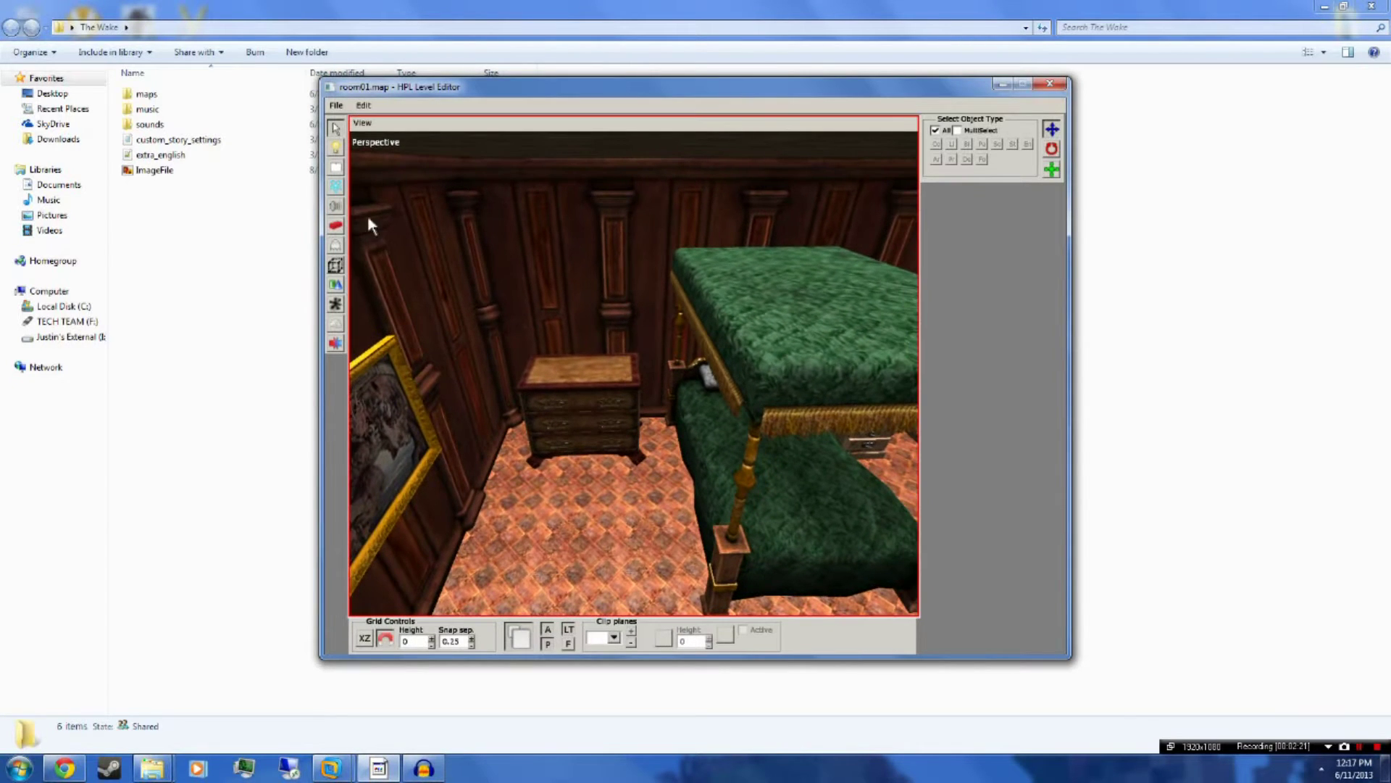
{"action": "left_click", "coordinate": [336, 248]}
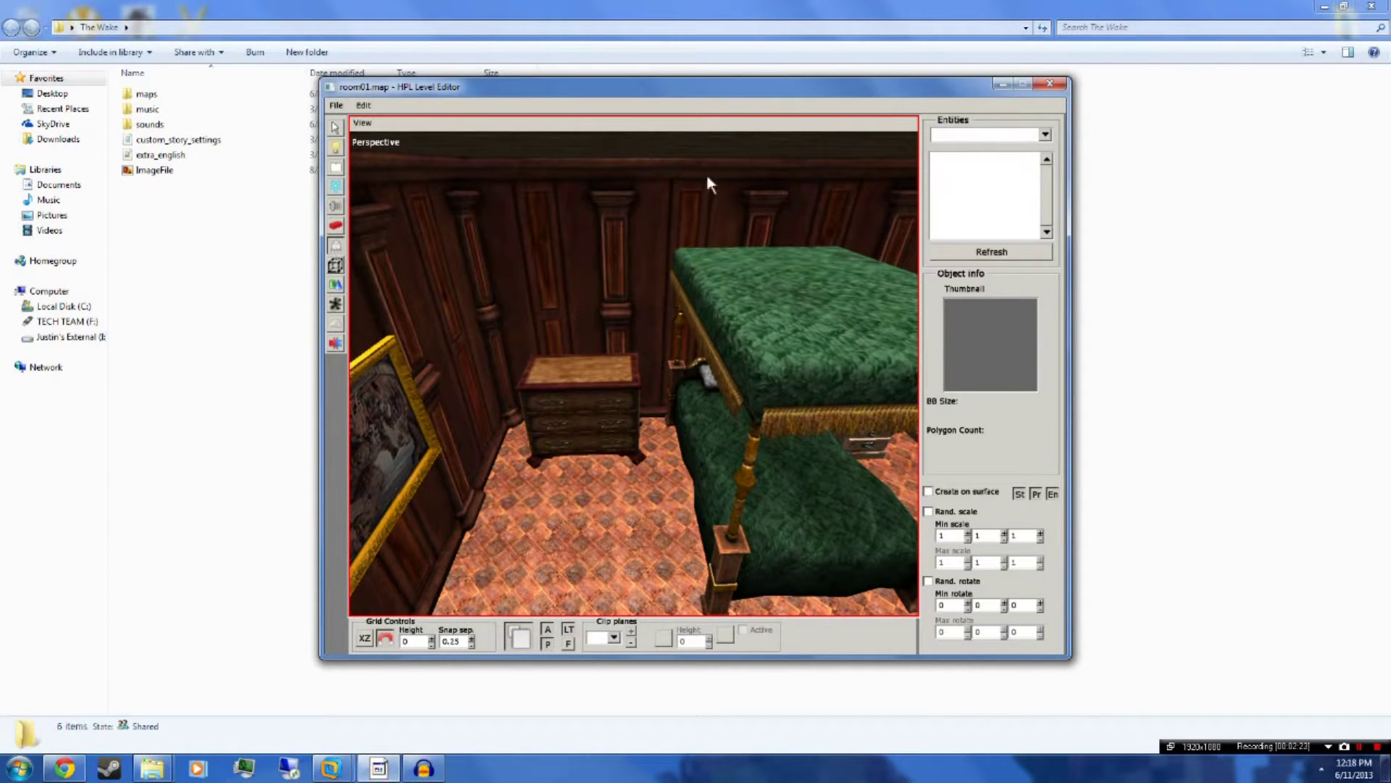
{"action": "left_click", "coordinate": [1046, 135]}
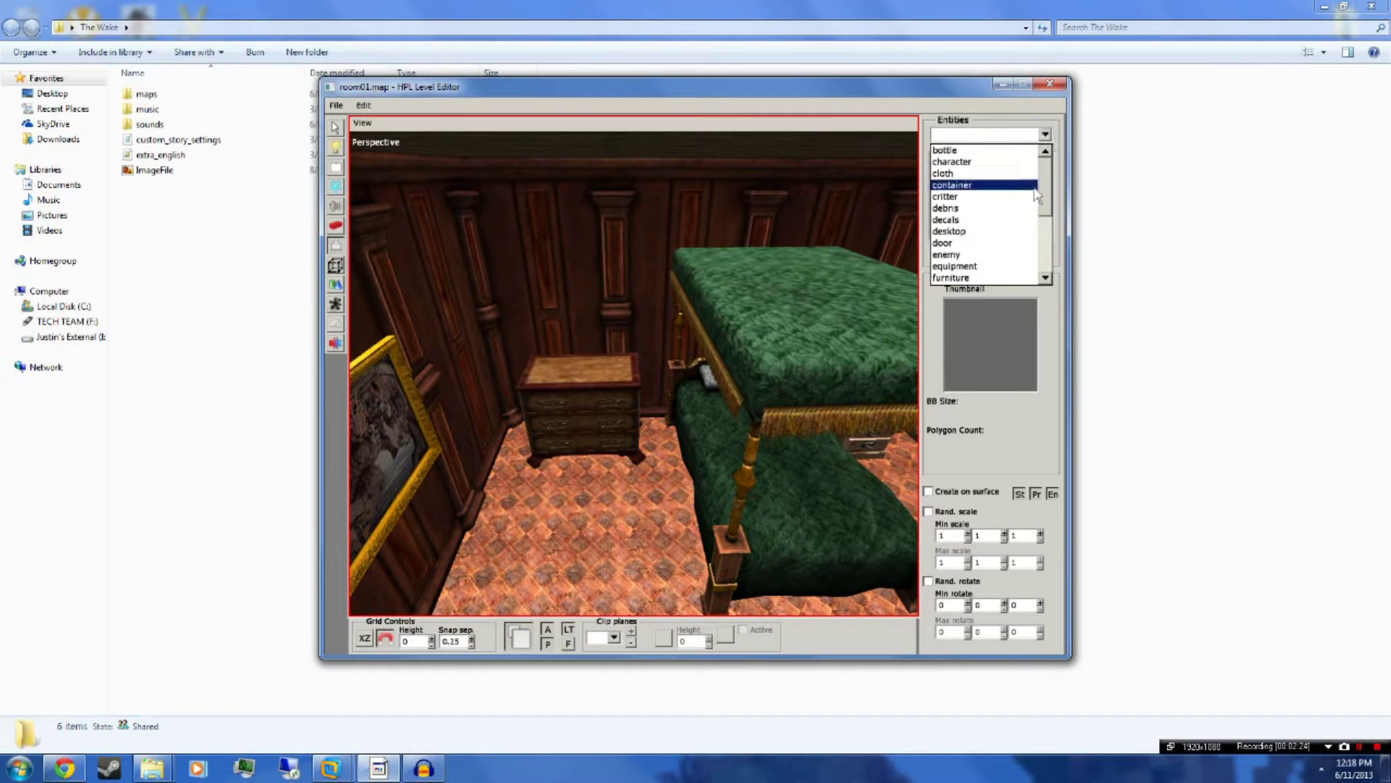
{"action": "left_click_drag", "start_coordinate": [1048, 193], "coordinate": [1047, 216]}
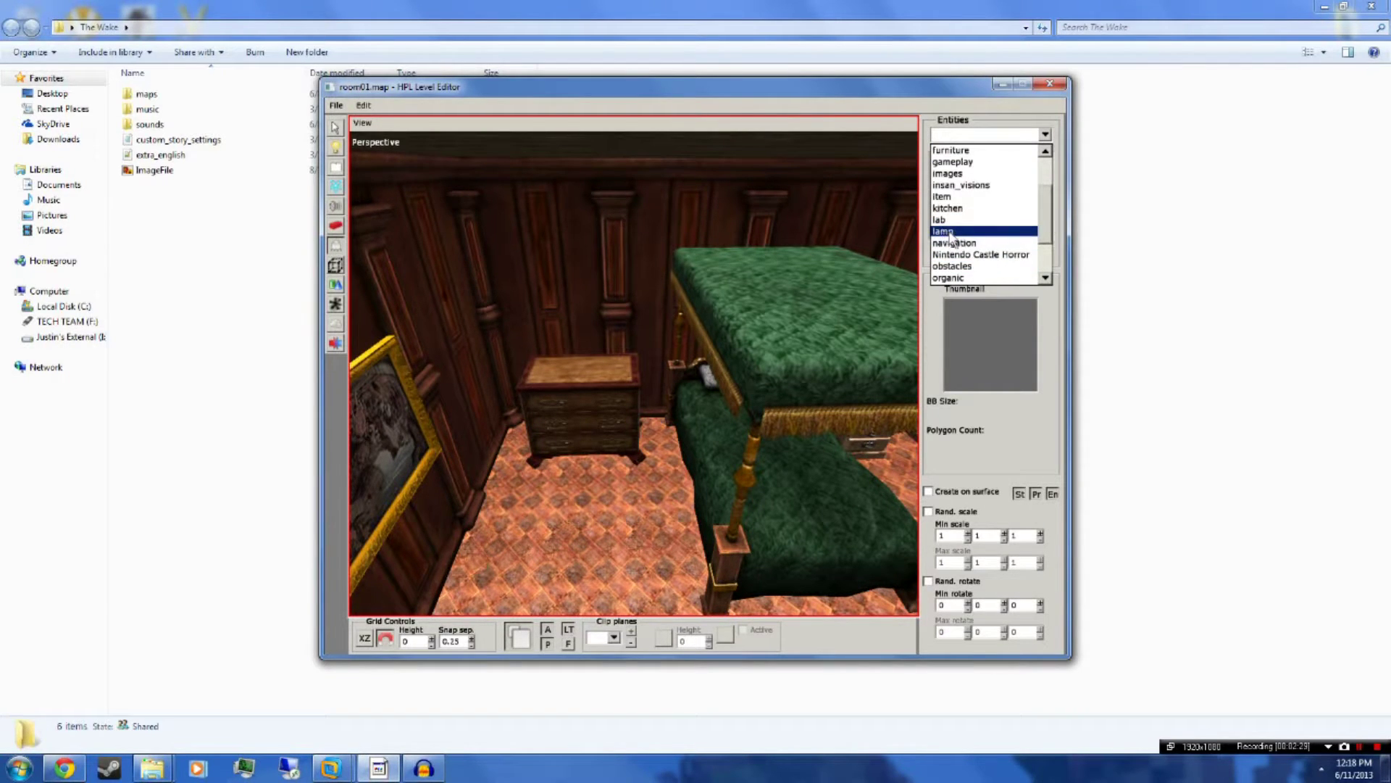
{"action": "left_click", "coordinate": [953, 232]}
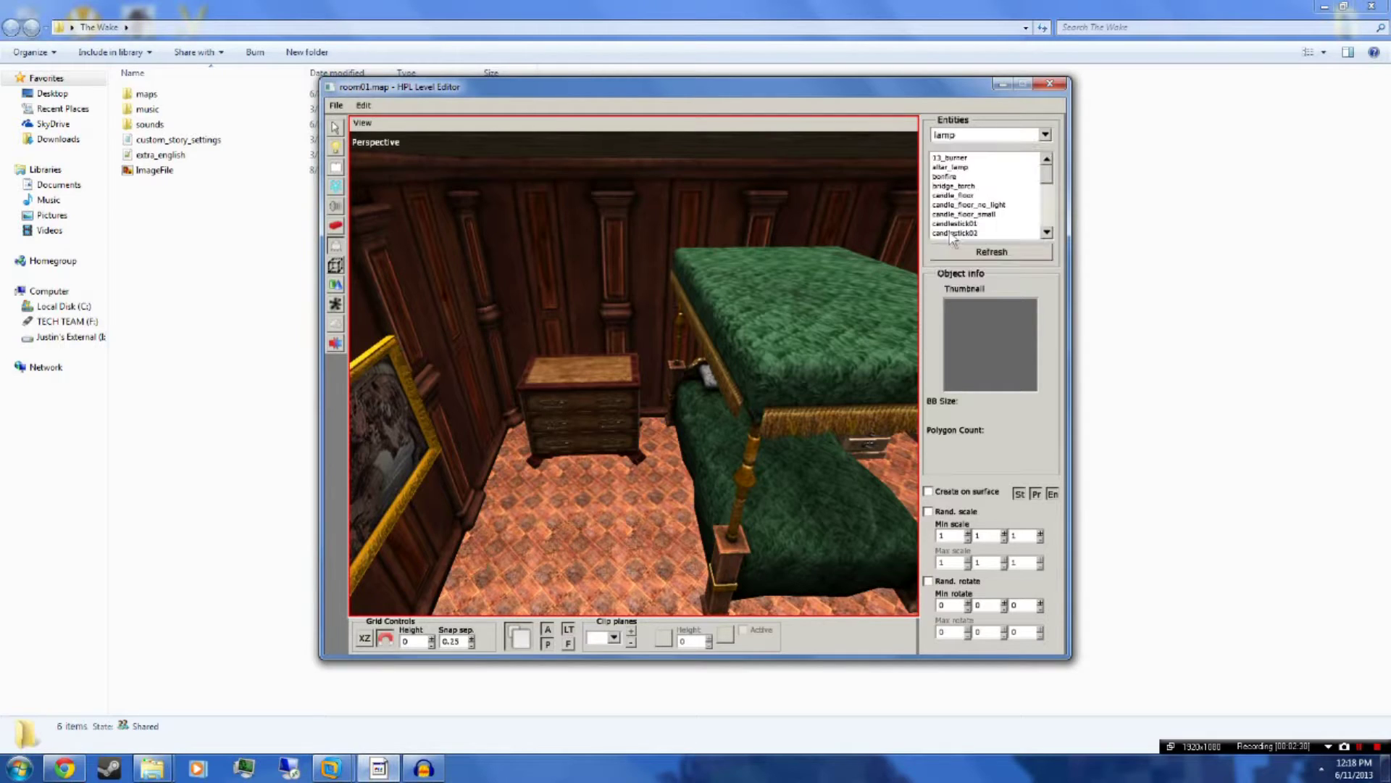
{"action": "left_click", "coordinate": [975, 178]}
{"action": "left_click", "coordinate": [969, 227]}
{"action": "left_click", "coordinate": [963, 214]}
{"action": "left_click", "coordinate": [966, 226]}
{"action": "key", "text": "Up"}
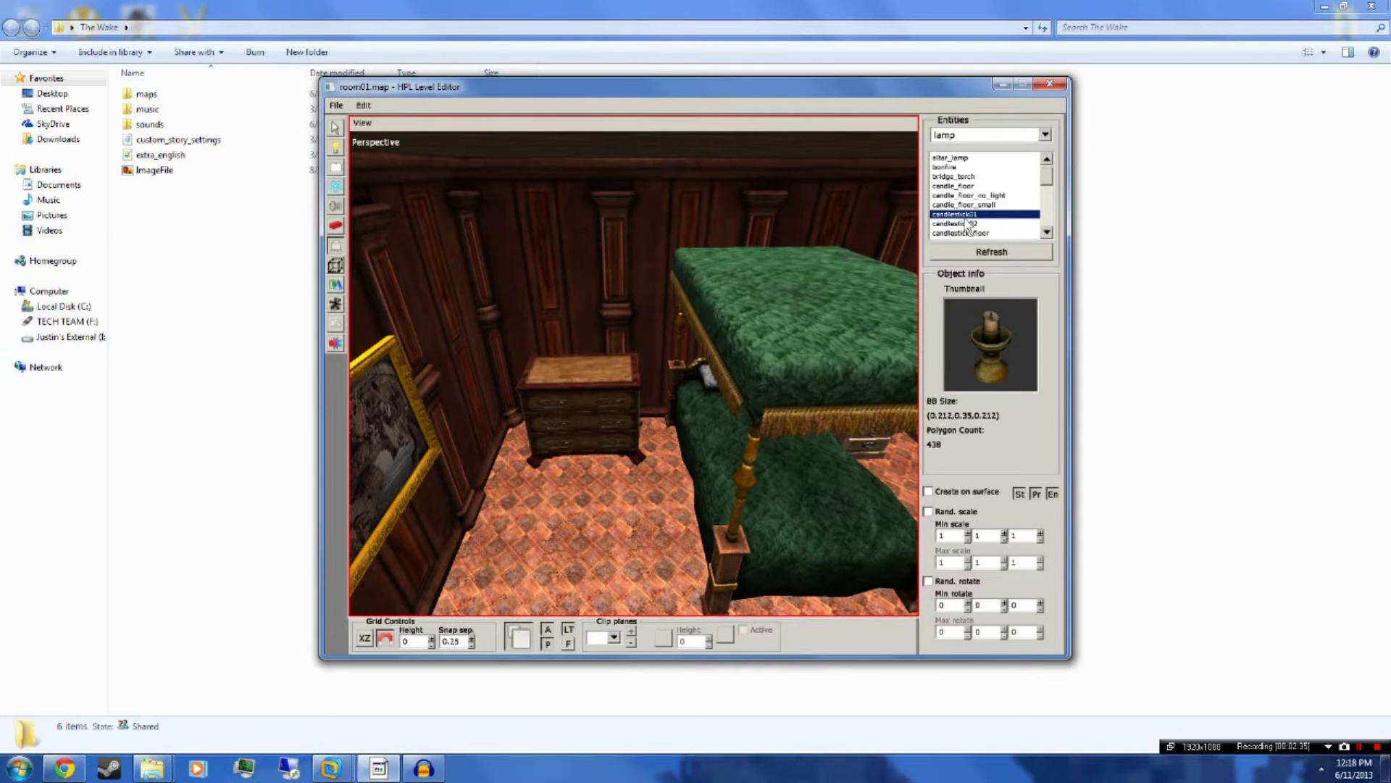
{"action": "key", "text": "Down"}
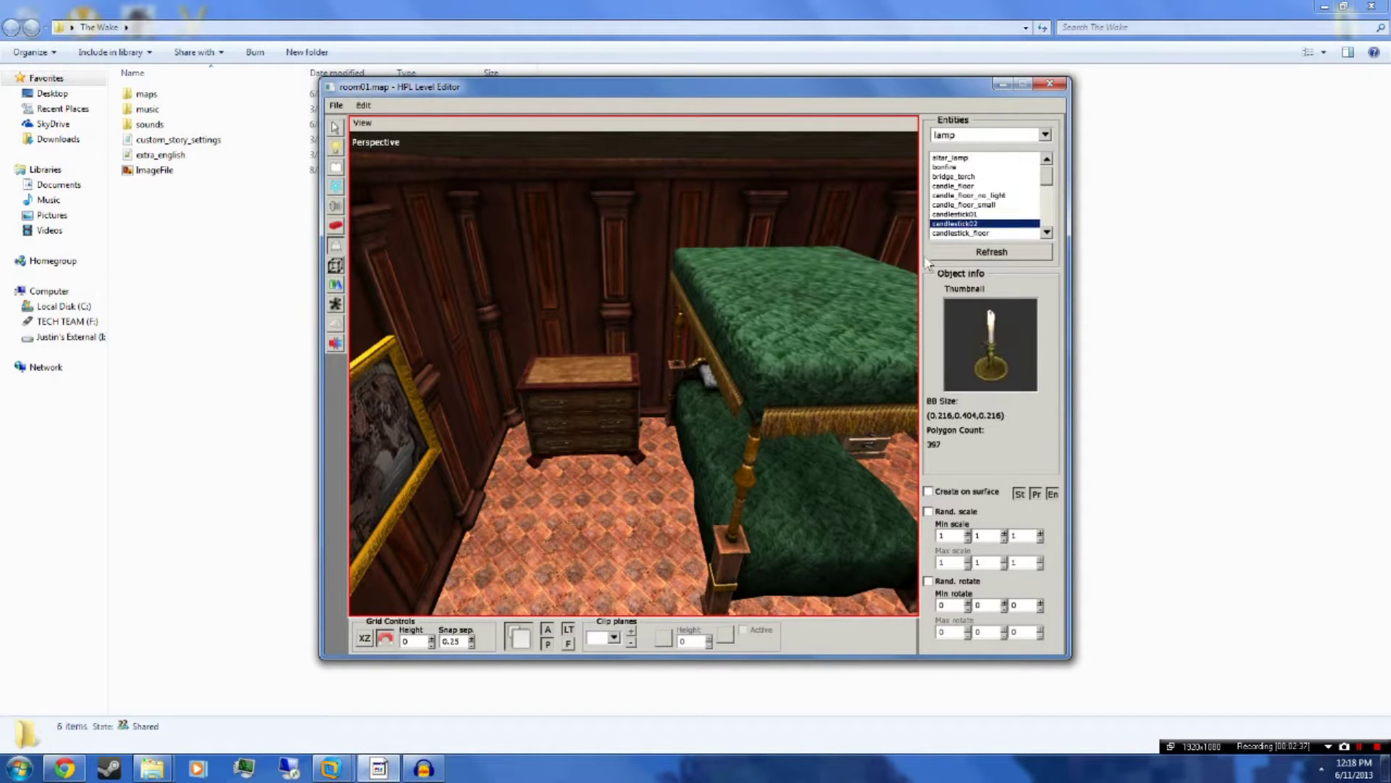
Place the candlestick on top of the dresser with Create on surface enabled, and save the map.
{"action": "scroll", "coordinate": [612, 385], "scroll_direction": "up", "scroll_amount": 3}
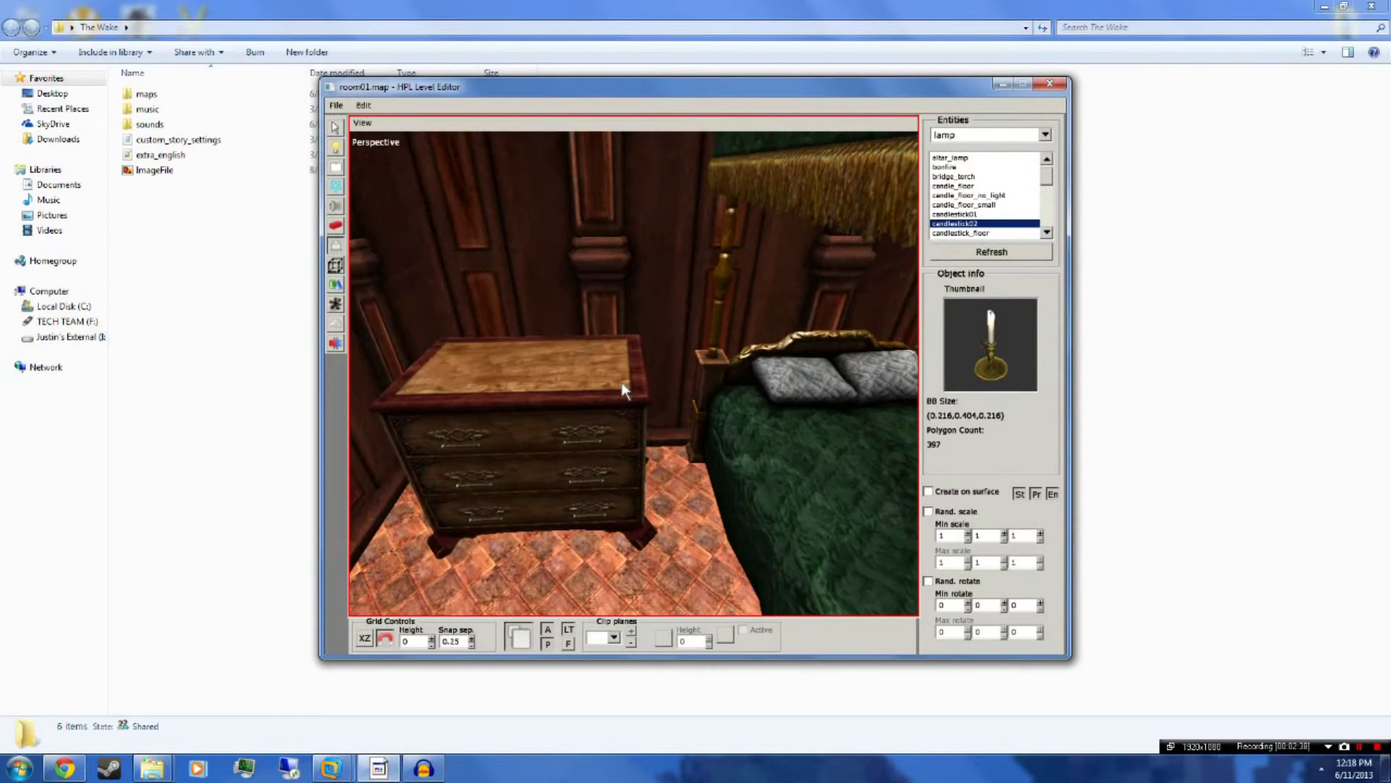
{"action": "scroll", "coordinate": [624, 391], "scroll_direction": "up", "scroll_amount": 3}
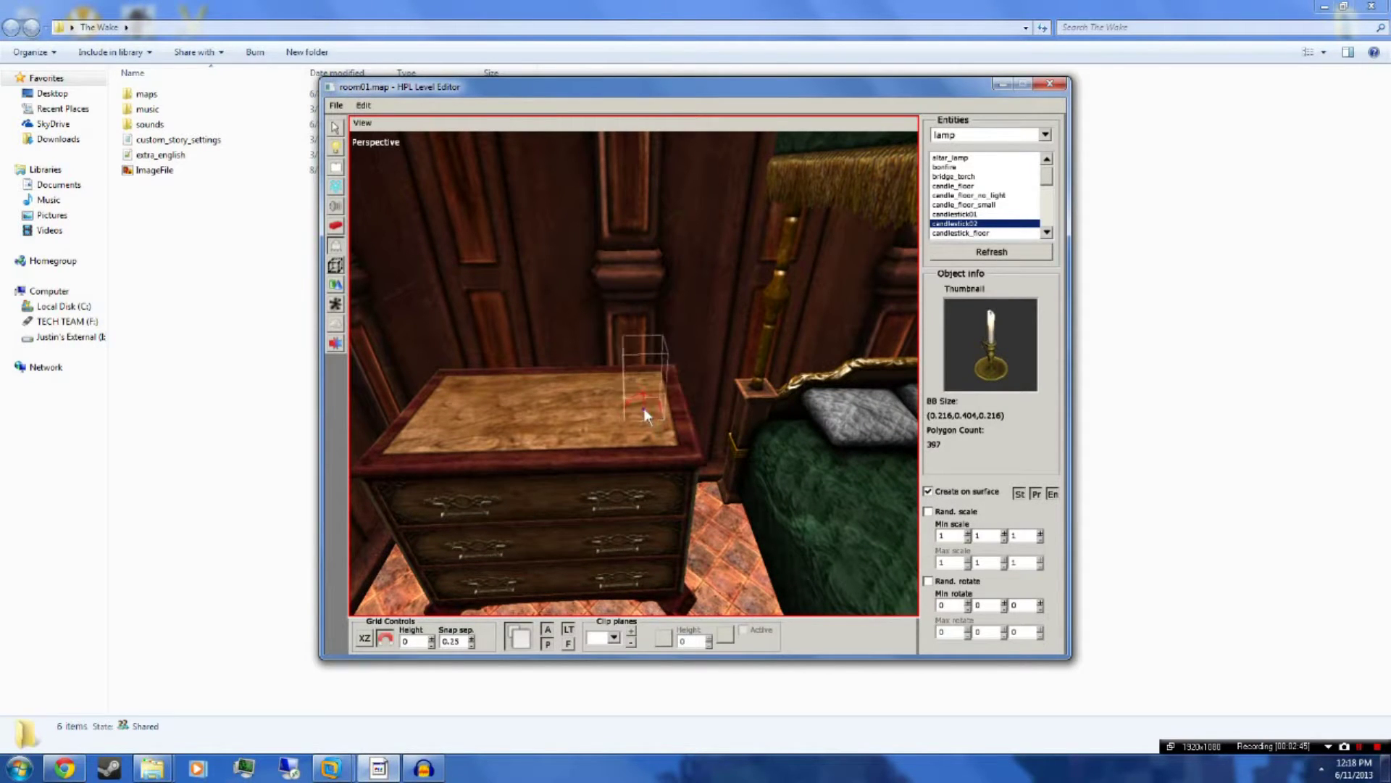
{"action": "left_click", "coordinate": [645, 413]}
{"action": "middle_click_drag", "start_coordinate": [781, 456], "coordinate": [718, 415]}
{"action": "left_click", "coordinate": [333, 125]}
{"action": "middle_click_drag", "start_coordinate": [731, 324], "coordinate": [641, 557]}
{"action": "key", "text": "ctrl+s"}
{"action": "scroll", "coordinate": [769, 373], "scroll_direction": "down", "scroll_amount": 3}
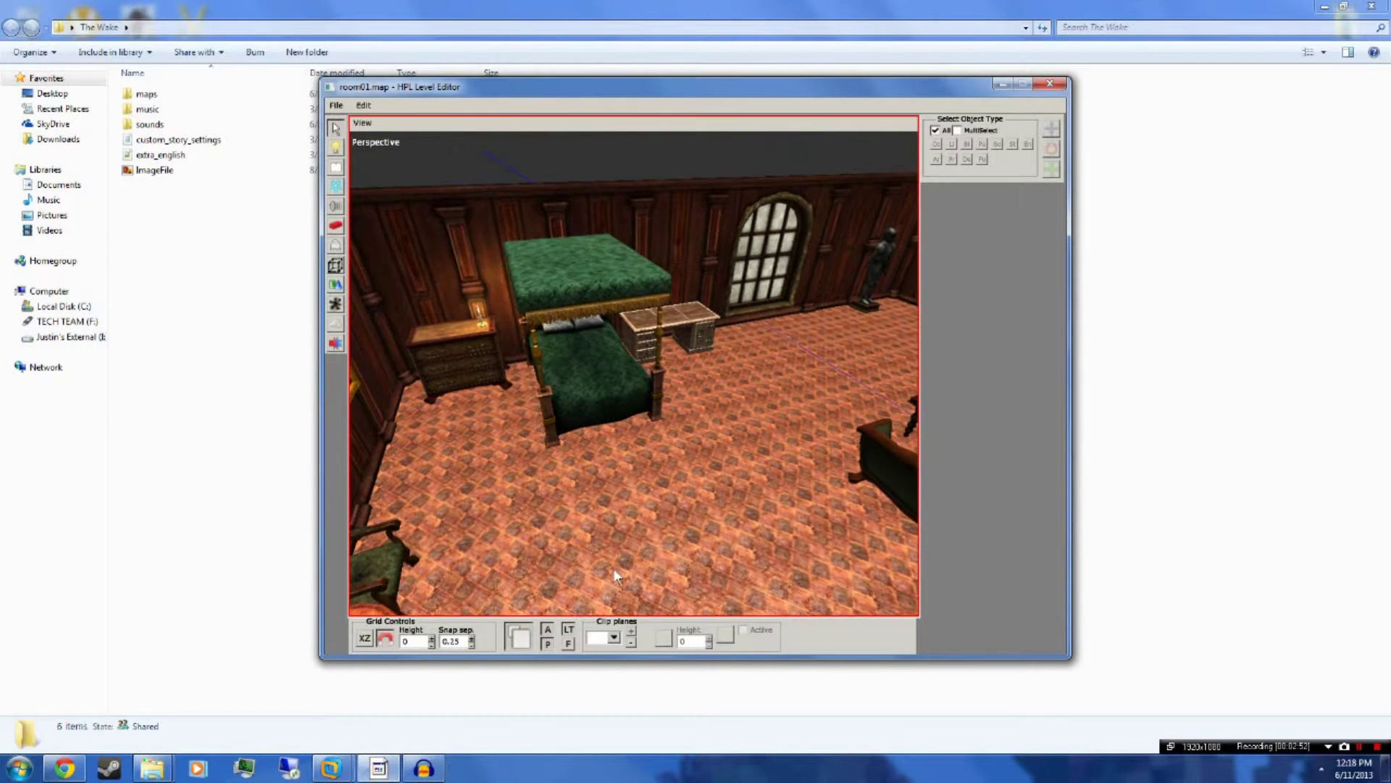
Switch off the ambient preview lighting and examine the candle's glow around the dresser and bed.
{"action": "left_click", "coordinate": [549, 631]}
{"action": "middle_click_drag", "start_coordinate": [653, 372], "coordinate": [732, 370]}
{"action": "middle_click_drag", "start_coordinate": [793, 445], "coordinate": [377, 231]}
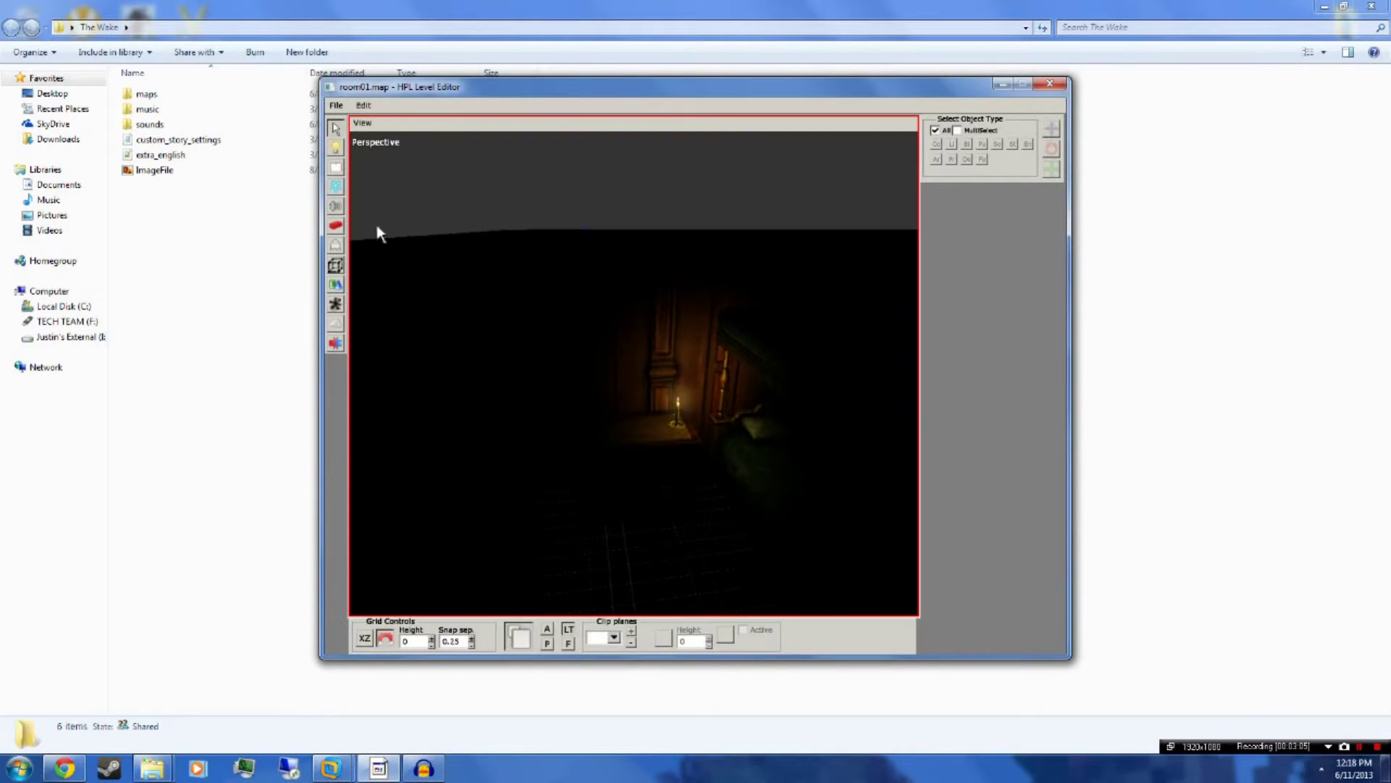
Restore the ambient preview lighting and place a BoxLight on the floor in front of the window.
{"action": "left_click", "coordinate": [336, 157]}
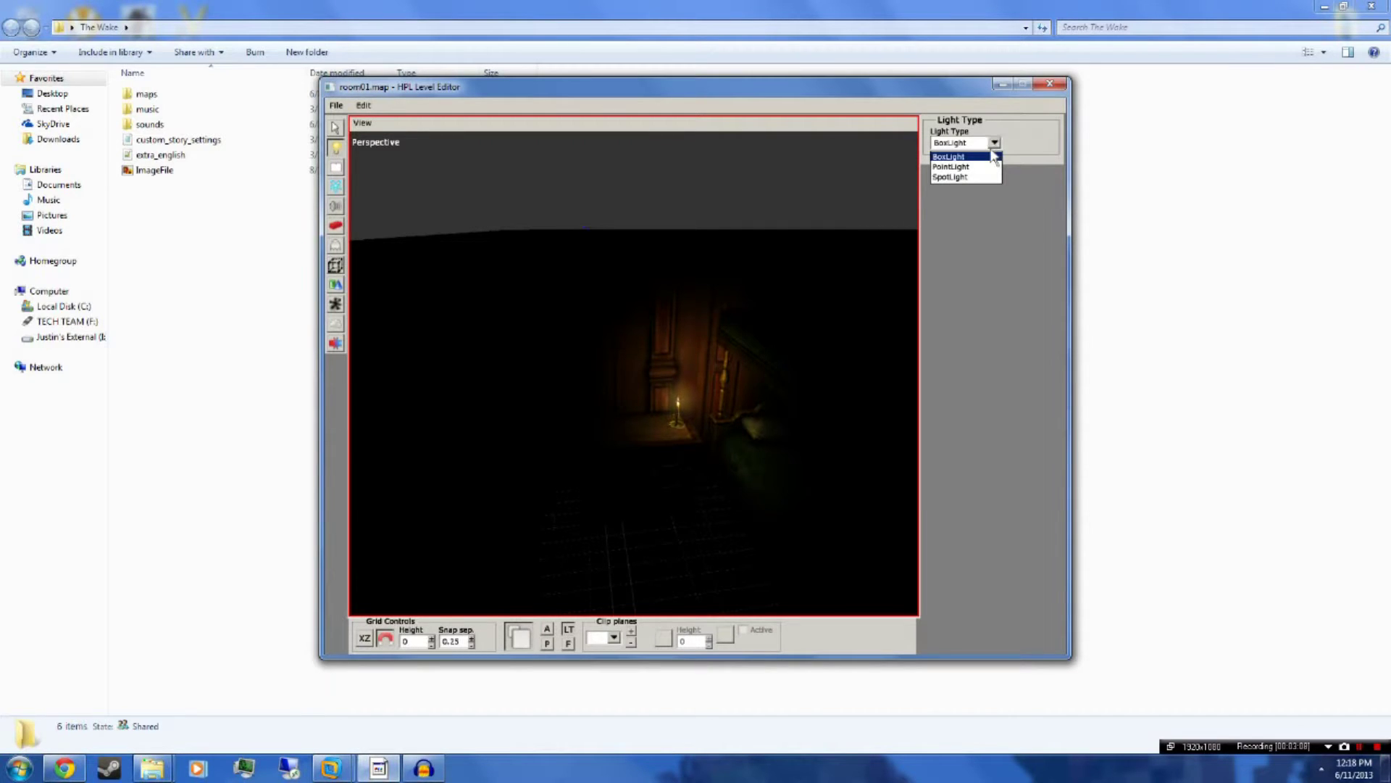
{"action": "left_click", "coordinate": [758, 444]}
{"action": "mouse_move", "coordinate": [758, 444]}
{"action": "middle_mouse_down"}
{"action": "mouse_move", "coordinate": [833, 459]}
{"action": "mouse_move", "coordinate": [749, 418]}
{"action": "middle_mouse_up"}
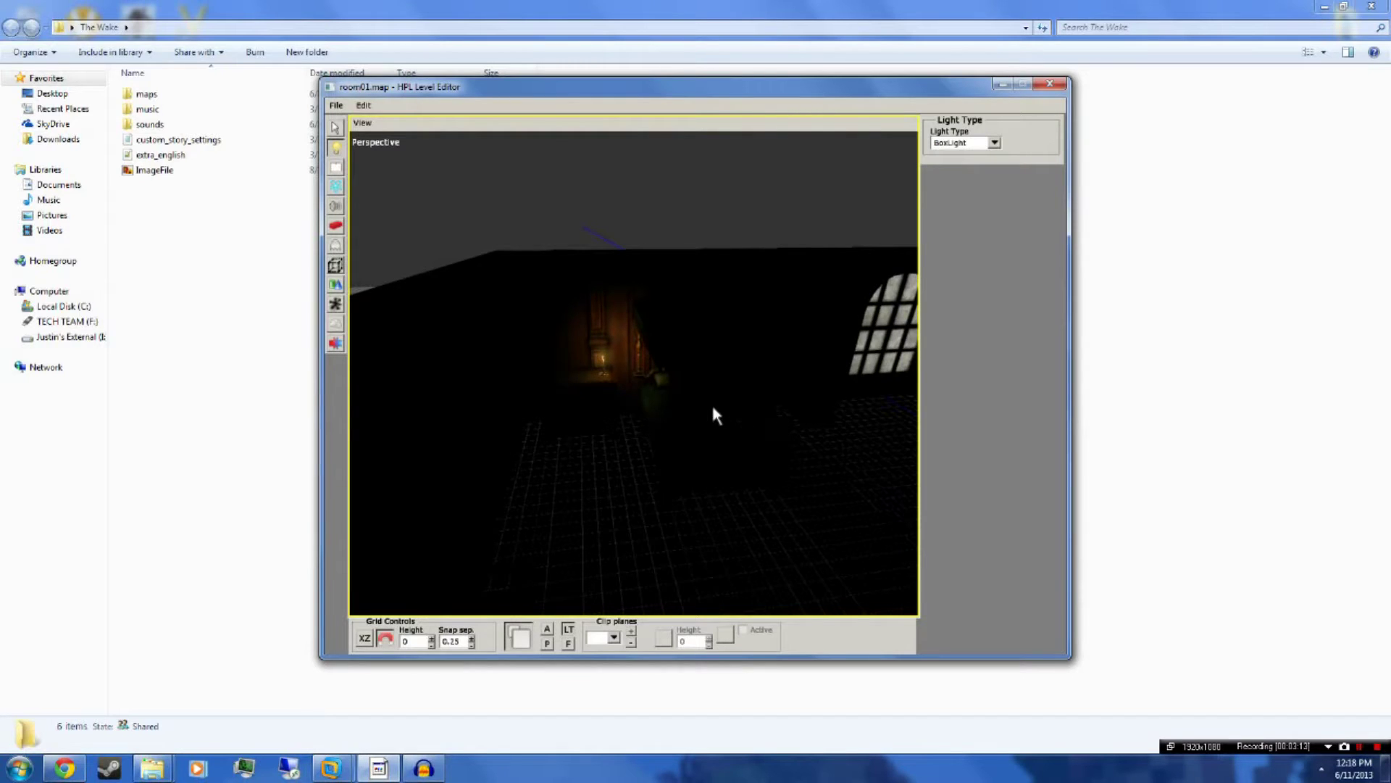
{"action": "middle_click_drag", "start_coordinate": [658, 420], "coordinate": [612, 481]}
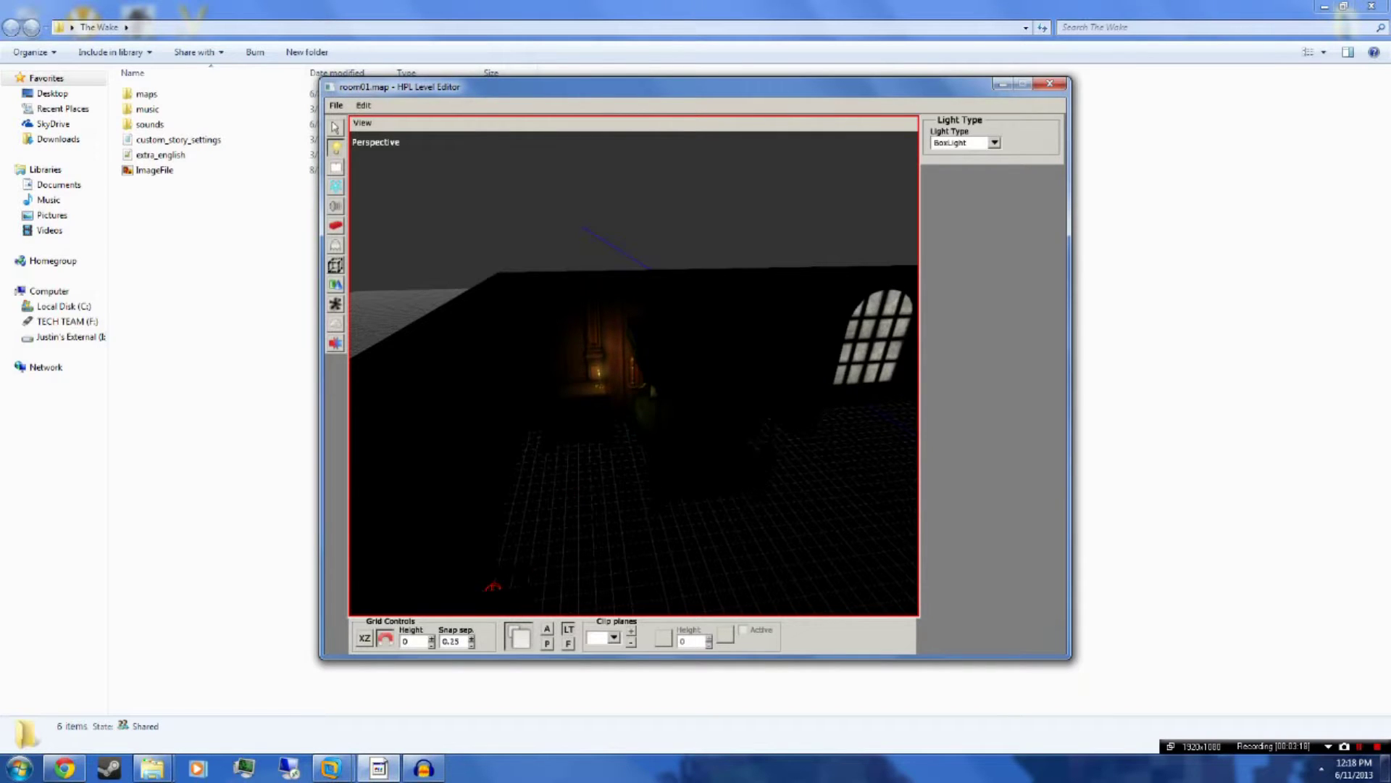
{"action": "left_click", "coordinate": [548, 643]}
{"action": "middle_click_drag", "start_coordinate": [697, 495], "coordinate": [703, 554]}
{"action": "scroll", "coordinate": [705, 549], "scroll_direction": "up", "scroll_amount": 5}
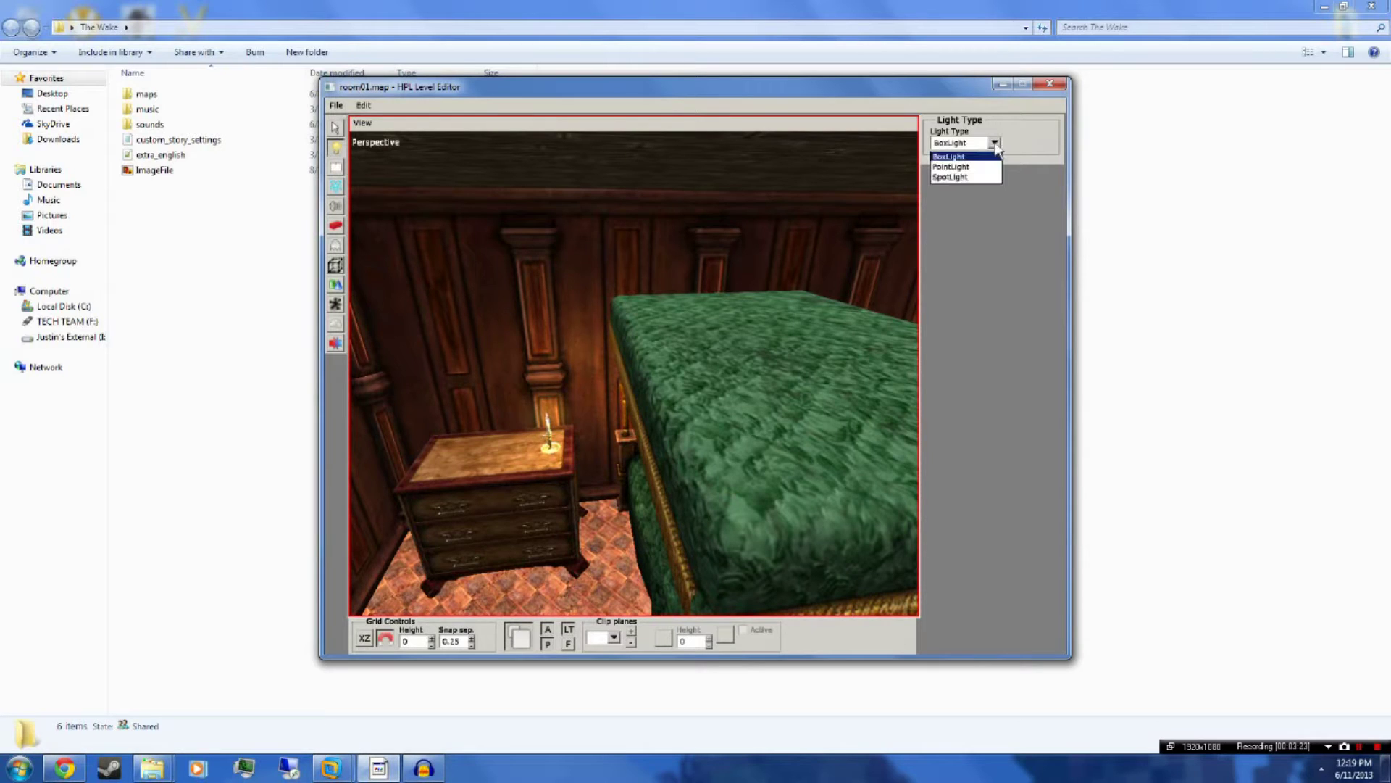
{"action": "middle_click_drag", "start_coordinate": [628, 497], "coordinate": [532, 467], "text": "alt"}
{"action": "middle_click_drag", "start_coordinate": [862, 240], "coordinate": [607, 436], "text": "alt"}
{"action": "left_click", "coordinate": [796, 304]}
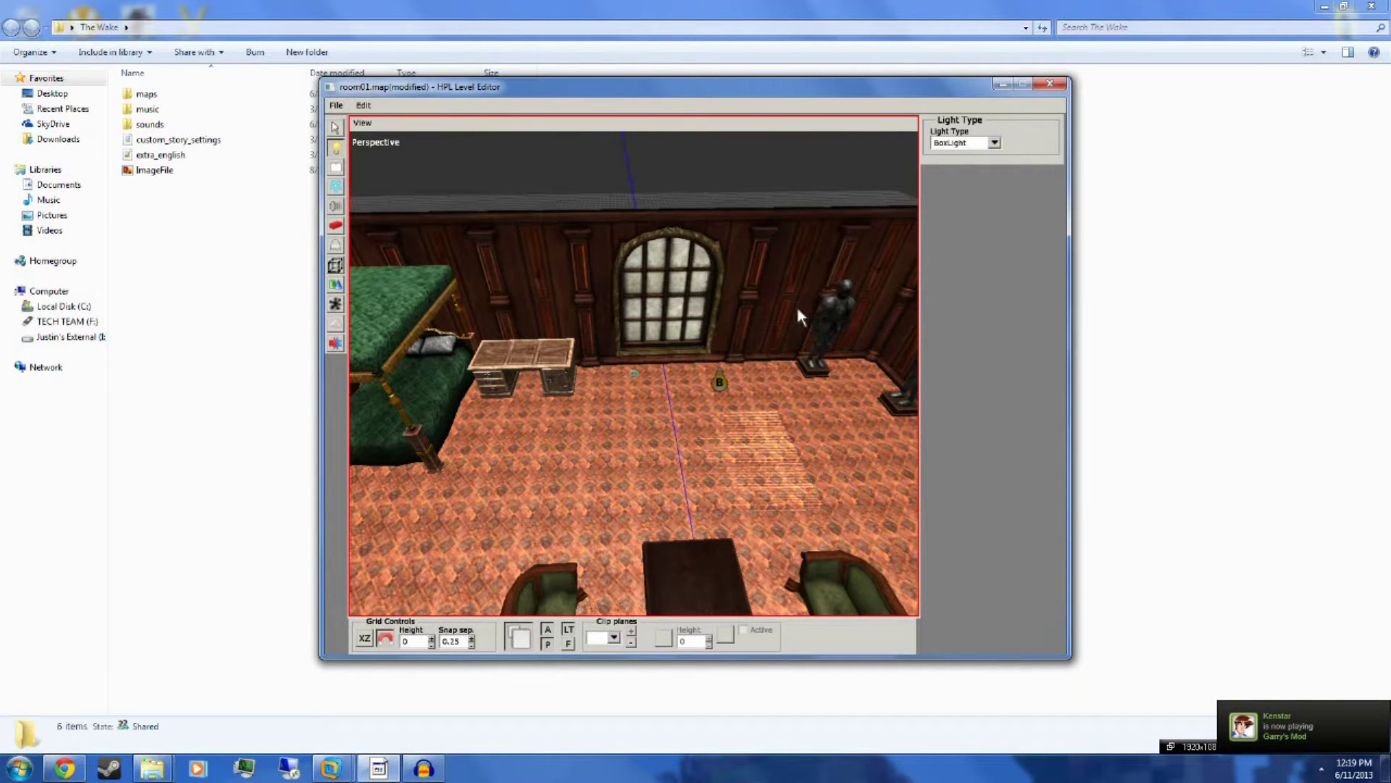
{"action": "middle_click_drag", "start_coordinate": [822, 411], "coordinate": [624, 584], "text": "alt"}
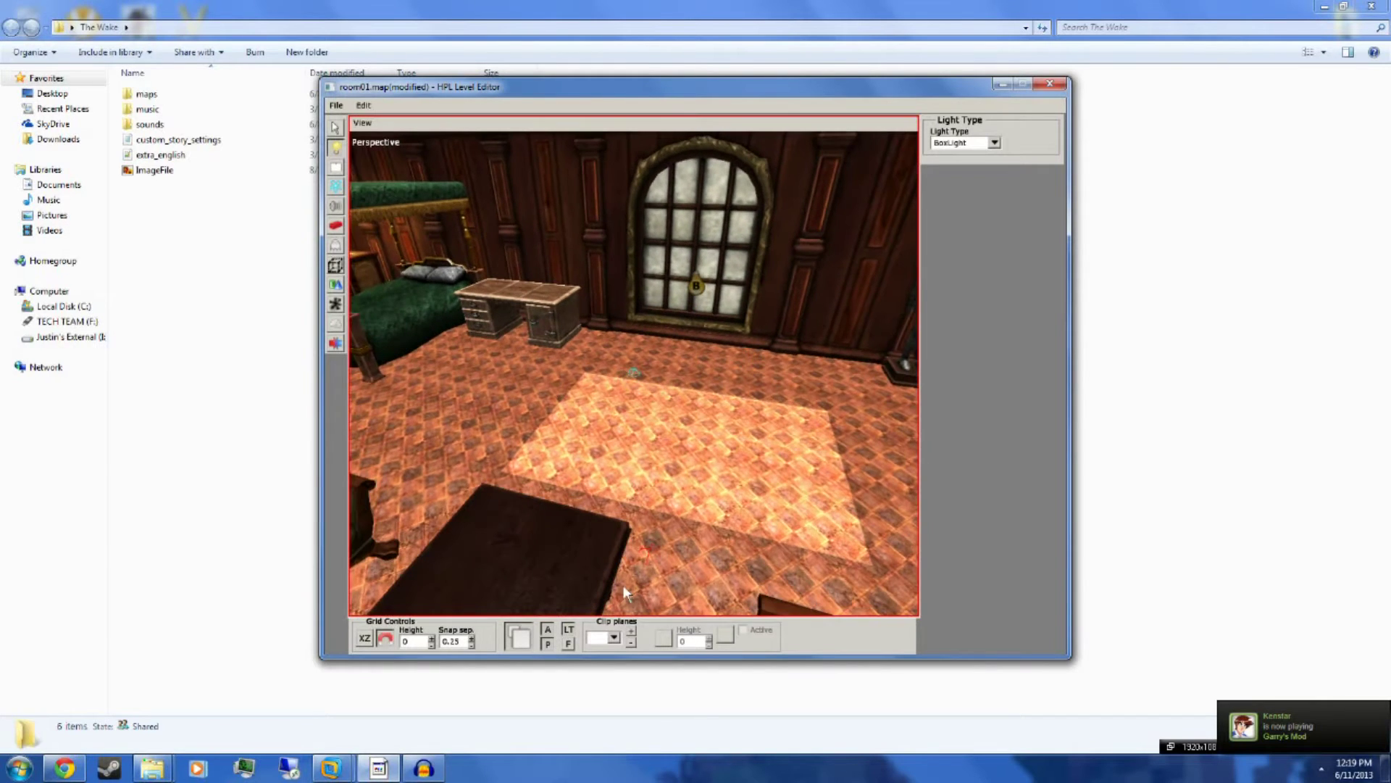
Check the box light's effect with the ambient preview off, save the map, and restore the preview lighting.
{"action": "left_click", "coordinate": [568, 631]}
{"action": "middle_click_drag", "start_coordinate": [706, 401], "coordinate": [840, 341], "text": "alt"}
{"action": "middle_click_drag", "start_coordinate": [796, 284], "coordinate": [802, 329], "text": "alt"}
{"action": "middle_click_drag", "start_coordinate": [912, 453], "coordinate": [490, 323], "text": "alt"}
{"action": "key", "text": "ctrl+s"}
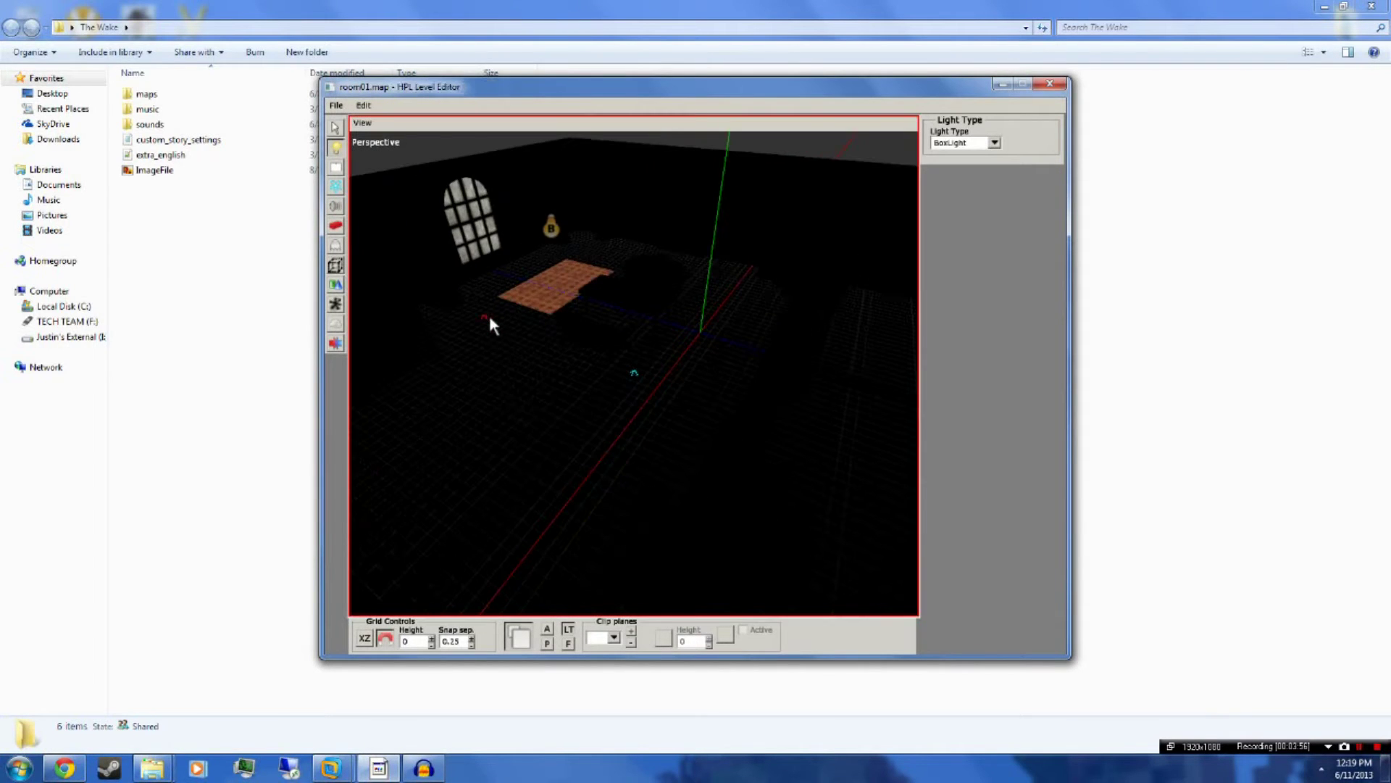
{"action": "left_click", "coordinate": [548, 632]}
Place a SpotLight in the open floor area in front of the bed, and raise it to a Y position of 2.25.
{"action": "middle_click_drag", "start_coordinate": [579, 340], "coordinate": [903, 180], "text": "alt"}
{"action": "left_click", "coordinate": [996, 143]}
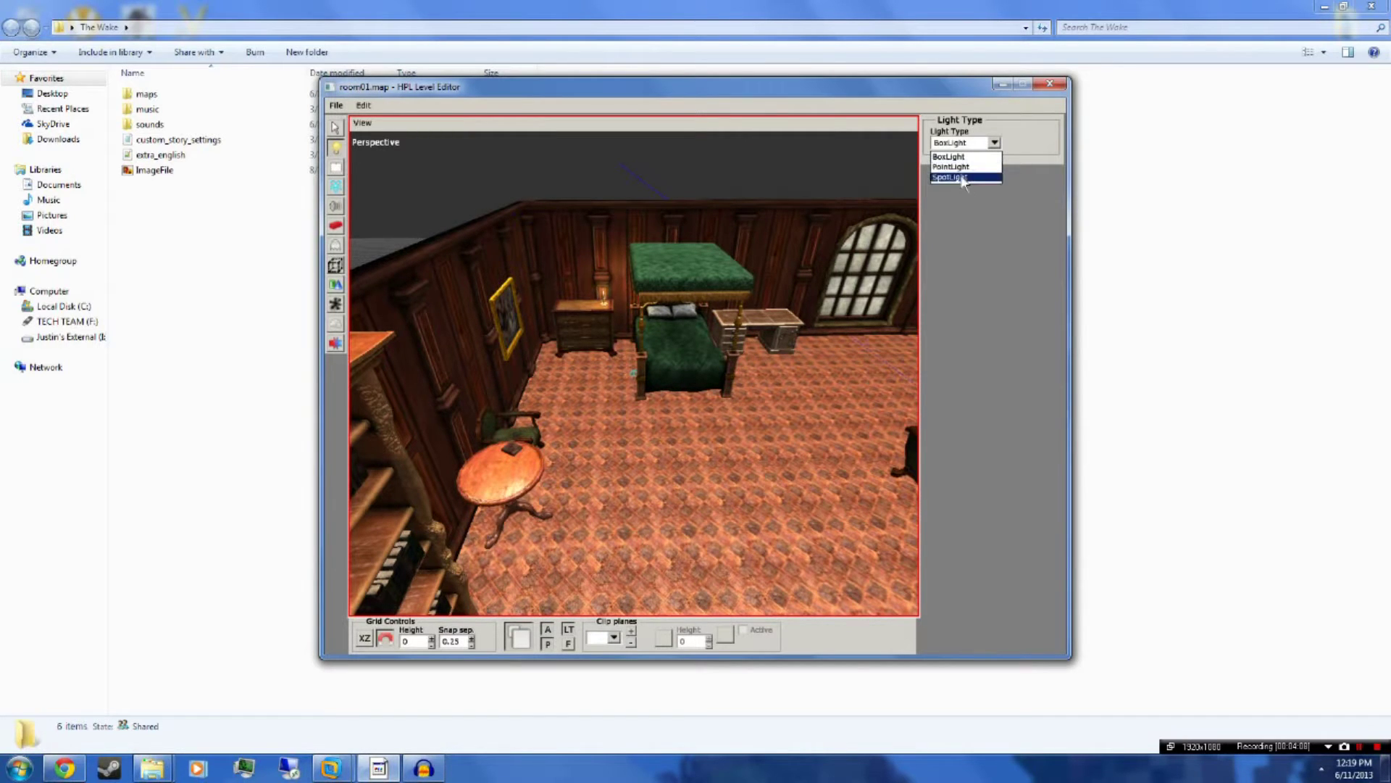
{"action": "middle_click_drag", "start_coordinate": [714, 416], "coordinate": [605, 413], "text": "alt"}
{"action": "left_click", "coordinate": [610, 437]}
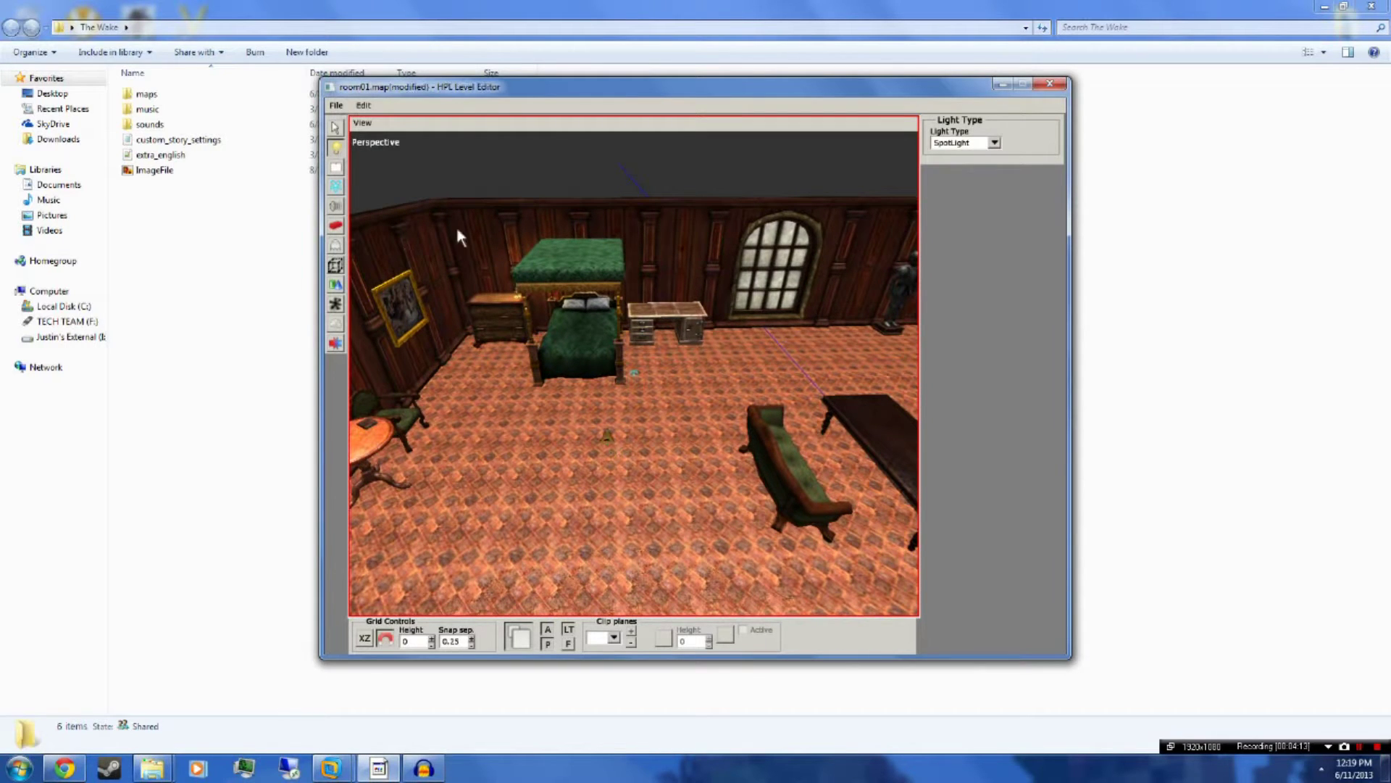
{"action": "left_click", "coordinate": [335, 128]}
{"action": "left_click", "coordinate": [609, 435]}
{"action": "left_click_drag", "start_coordinate": [606, 351], "coordinate": [605, 305]}
Check the spotlight's effect with the ambient preview lighting off, and delete the spotlight.
{"action": "middle_click_drag", "start_coordinate": [605, 305], "coordinate": [635, 554], "text": "alt"}
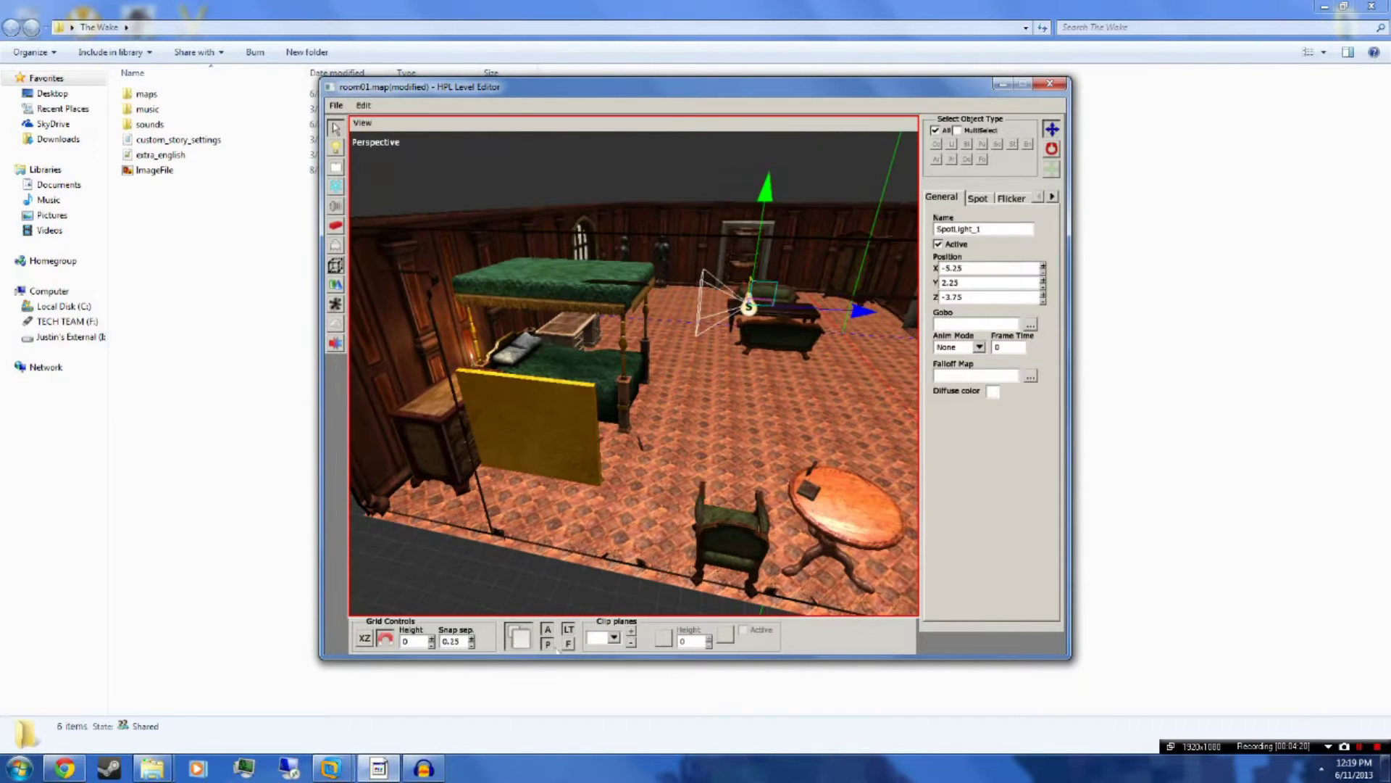
{"action": "left_click", "coordinate": [548, 630]}
{"action": "left_click", "coordinate": [548, 644]}
{"action": "middle_click_drag", "start_coordinate": [624, 496], "coordinate": [605, 598], "text": "alt"}
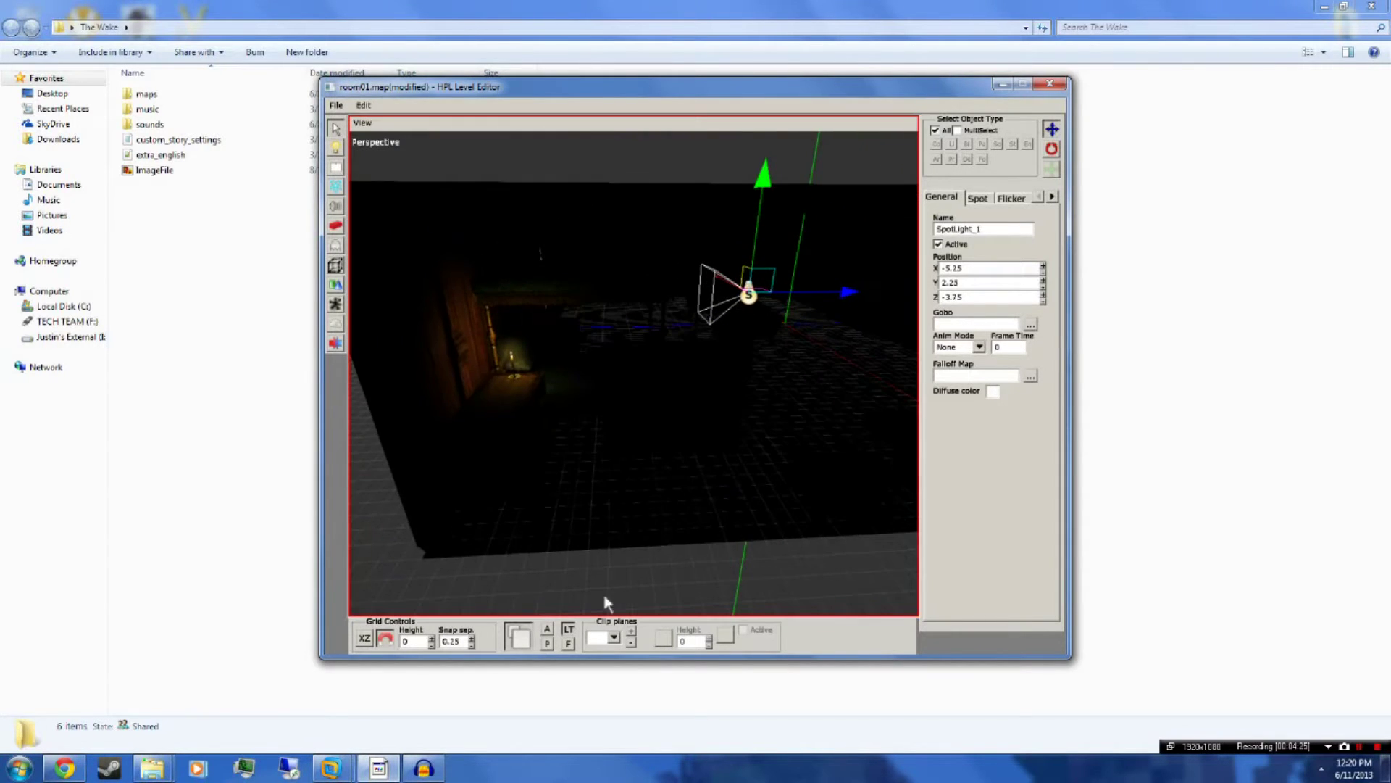
{"action": "left_click", "coordinate": [548, 643]}
{"action": "middle_click_drag", "start_coordinate": [694, 373], "coordinate": [674, 423], "text": "alt"}
{"action": "key", "text": "Delete"}
Place a PointLight on the floor in front of the chest of drawers beside the bed.
{"action": "left_click", "coordinate": [335, 244]}
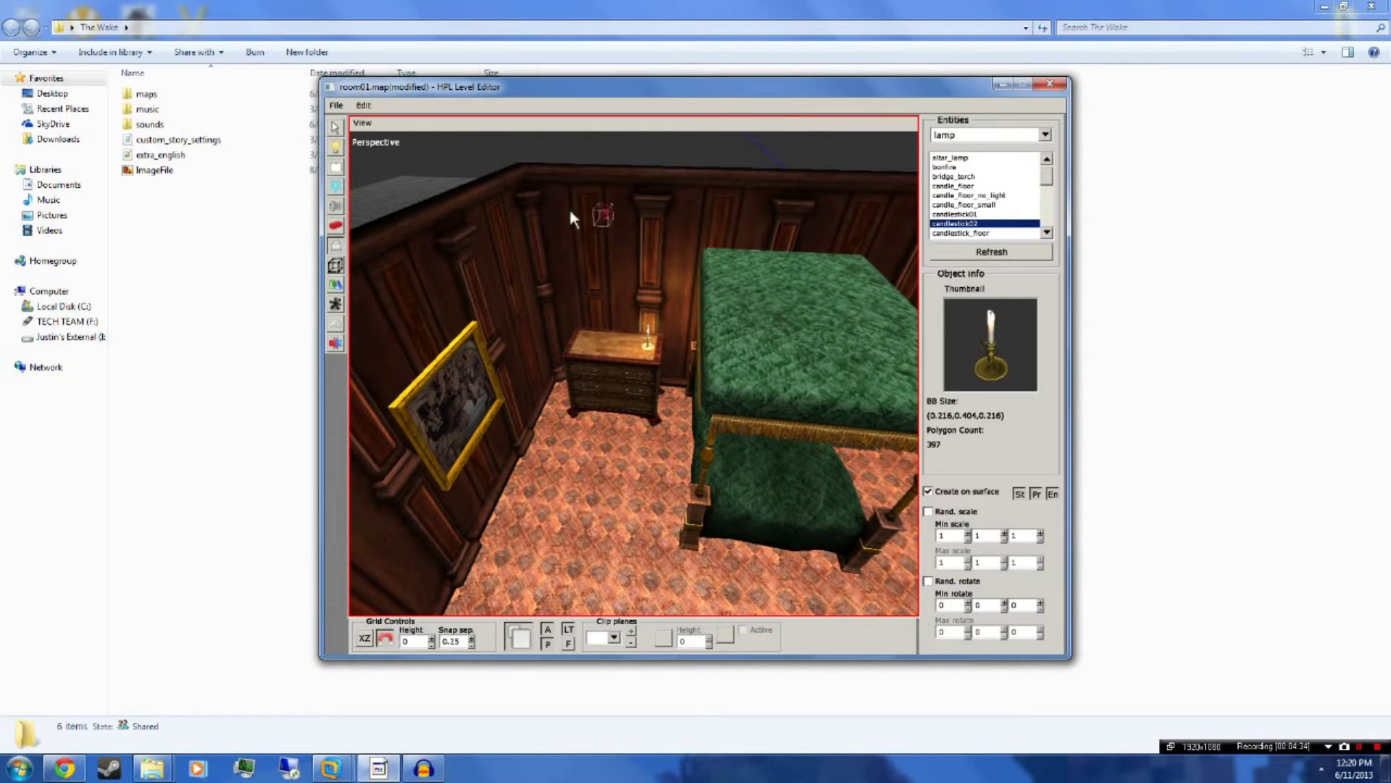
{"action": "left_click", "coordinate": [335, 147]}
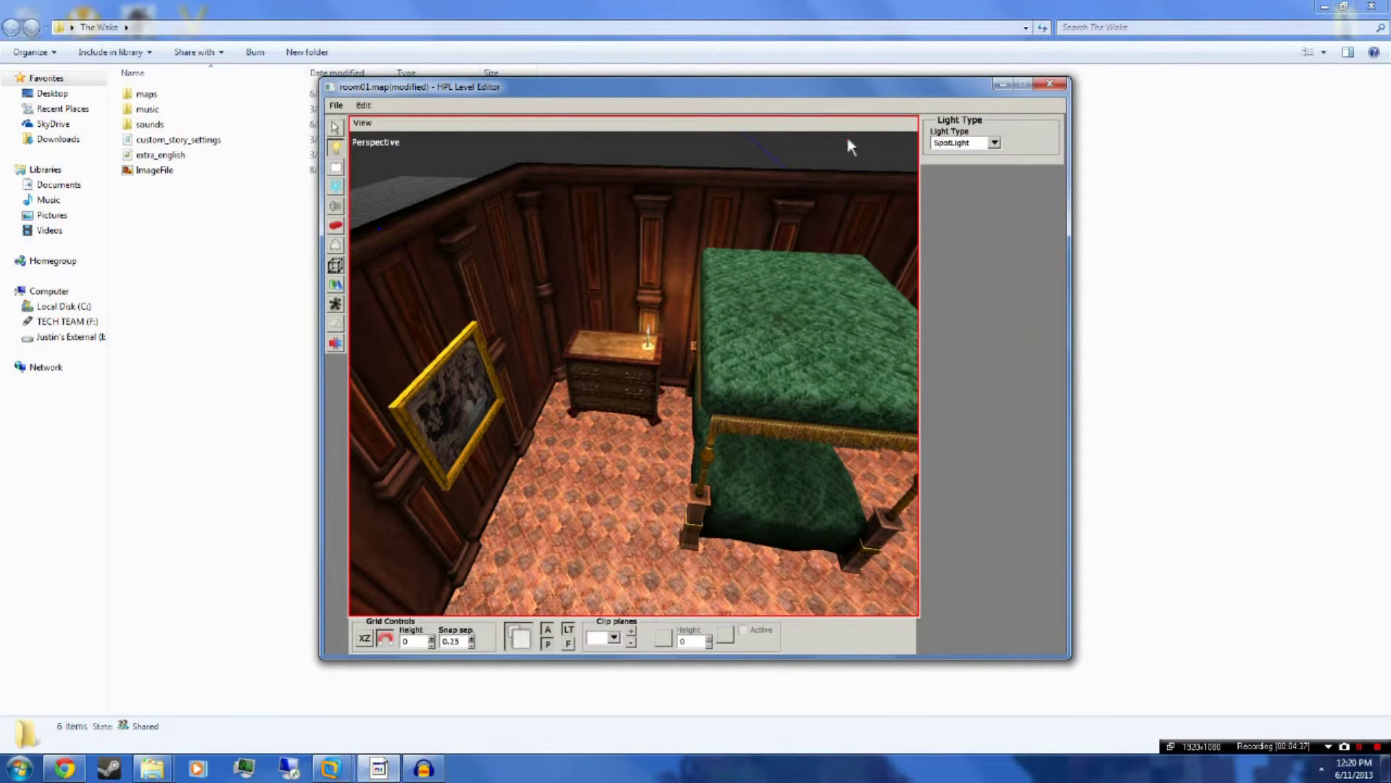
{"action": "left_click", "coordinate": [995, 143]}
{"action": "left_click", "coordinate": [971, 169]}
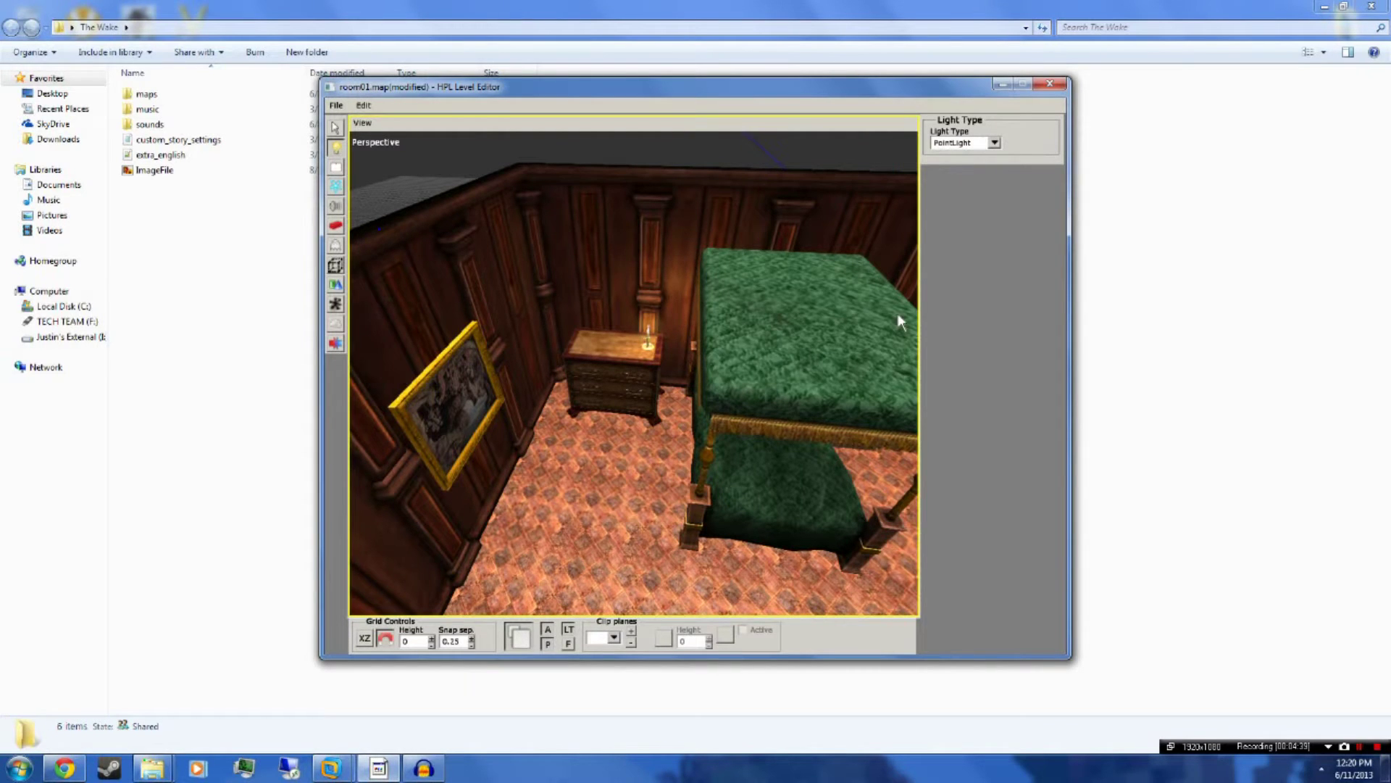
{"action": "middle_click_drag", "start_coordinate": [747, 375], "coordinate": [730, 399], "text": "alt"}
{"action": "scroll", "coordinate": [730, 398], "scroll_direction": "up", "scroll_amount": 3}
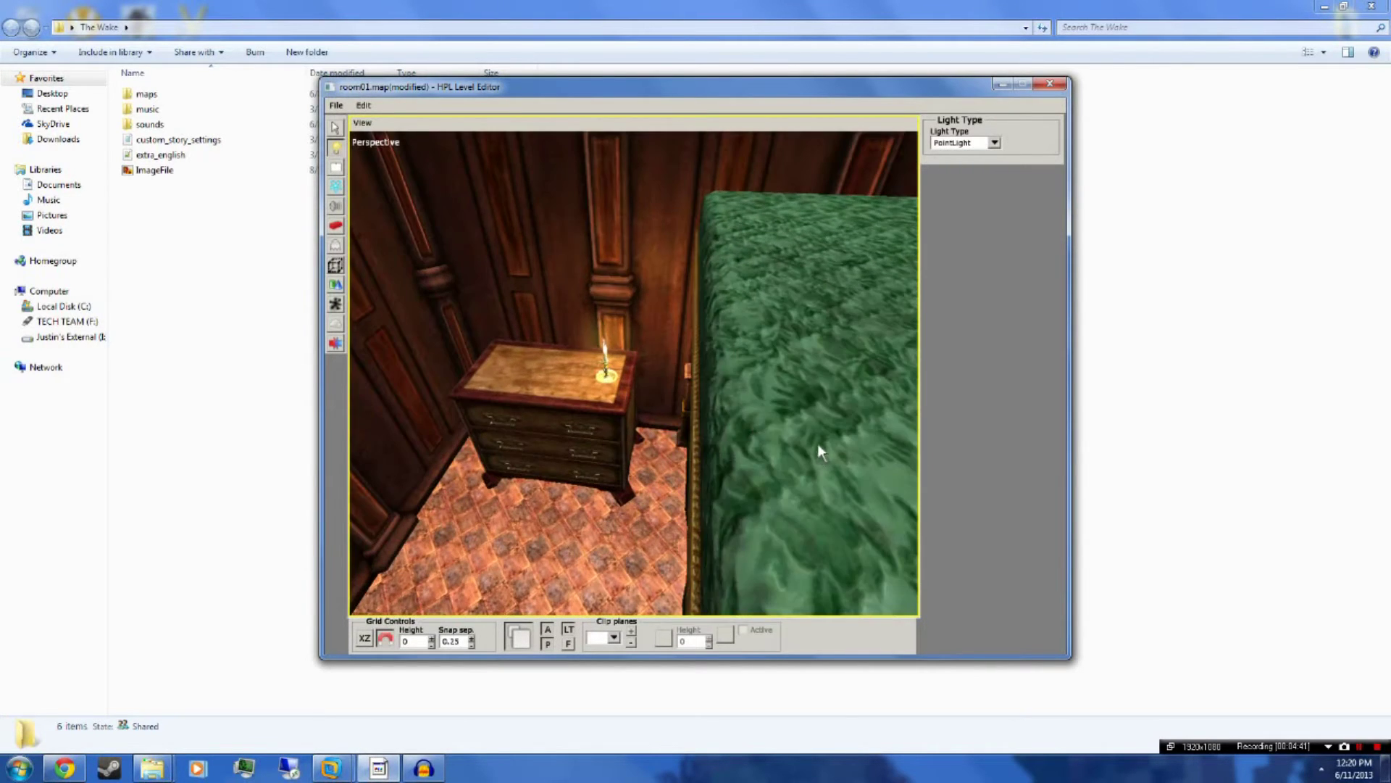
{"action": "scroll", "coordinate": [817, 444], "scroll_direction": "down", "scroll_amount": 1}
{"action": "middle_click_drag", "start_coordinate": [817, 445], "coordinate": [829, 390], "text": "alt"}
{"action": "mouse_move", "coordinate": [698, 419]}
{"action": "middle_mouse_down", "text": "alt"}
{"action": "mouse_move", "coordinate": [667, 377]}
{"action": "mouse_move", "coordinate": [679, 436]}
{"action": "middle_mouse_up", "text": "alt"}
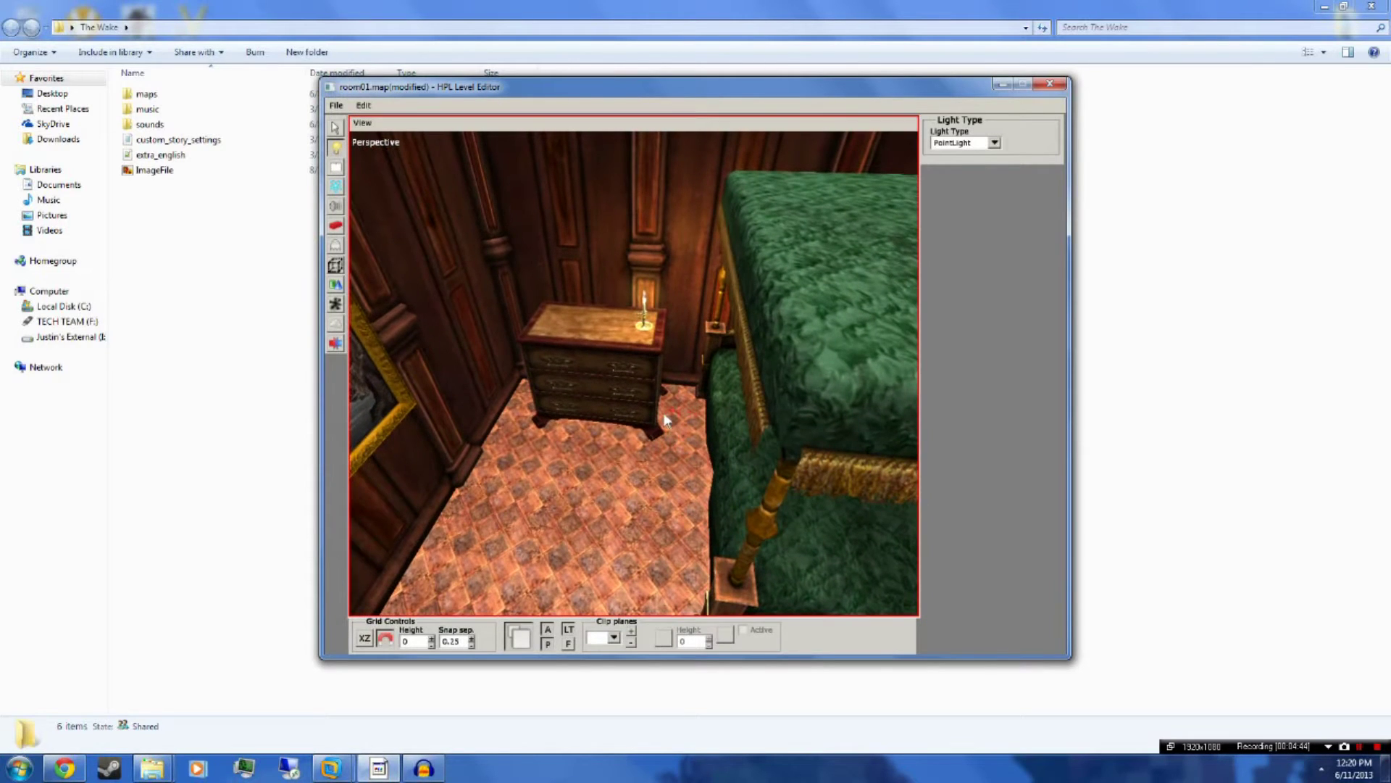
{"action": "left_click", "coordinate": [637, 475]}
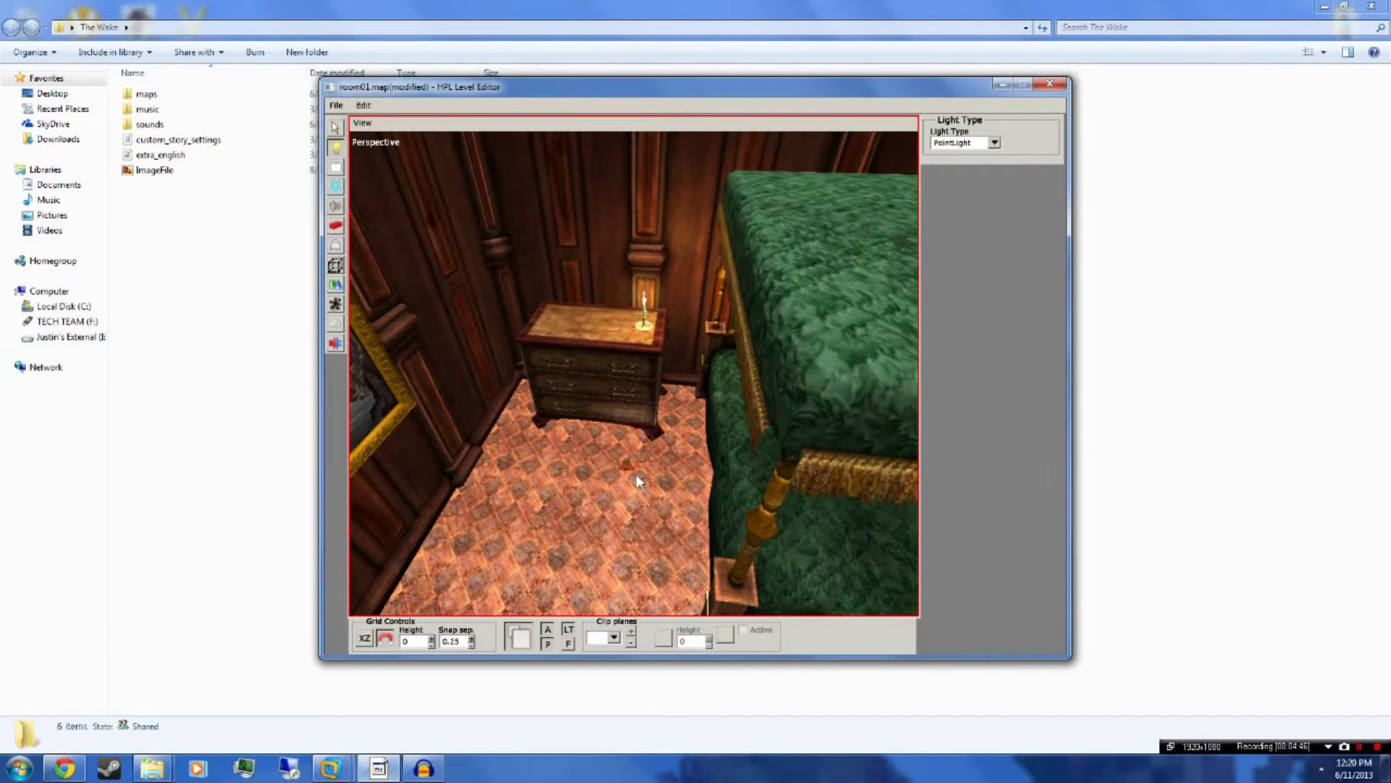
Raise the new point light to a Y position of 2.
{"action": "left_click", "coordinate": [333, 131]}
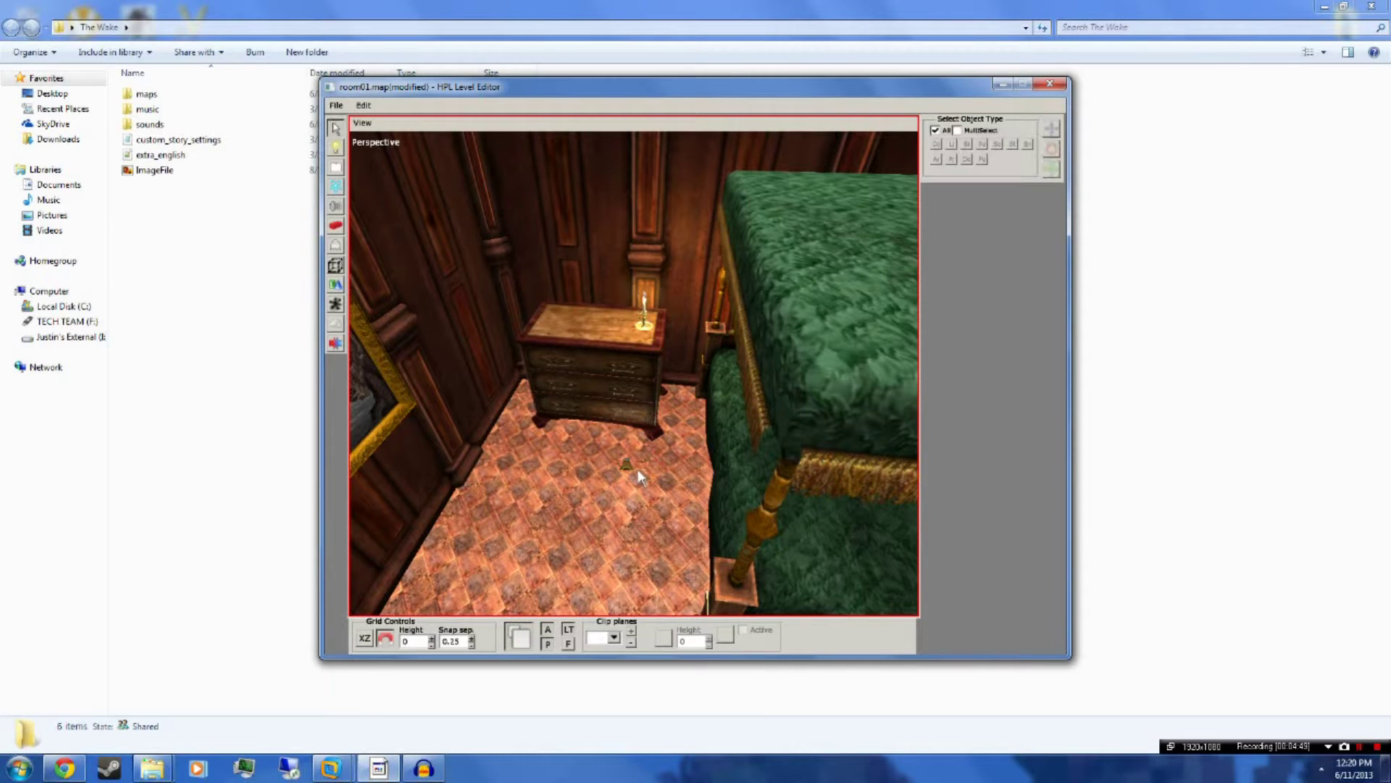
{"action": "left_click", "coordinate": [627, 465]}
{"action": "left_click_drag", "start_coordinate": [629, 406], "coordinate": [602, 224]}
Check the point light's effect with the ambient preview lighting off, and restore the preview lighting.
{"action": "left_click_drag", "start_coordinate": [650, 469], "coordinate": [449, 326], "text": "alt"}
{"action": "left_click", "coordinate": [548, 635]}
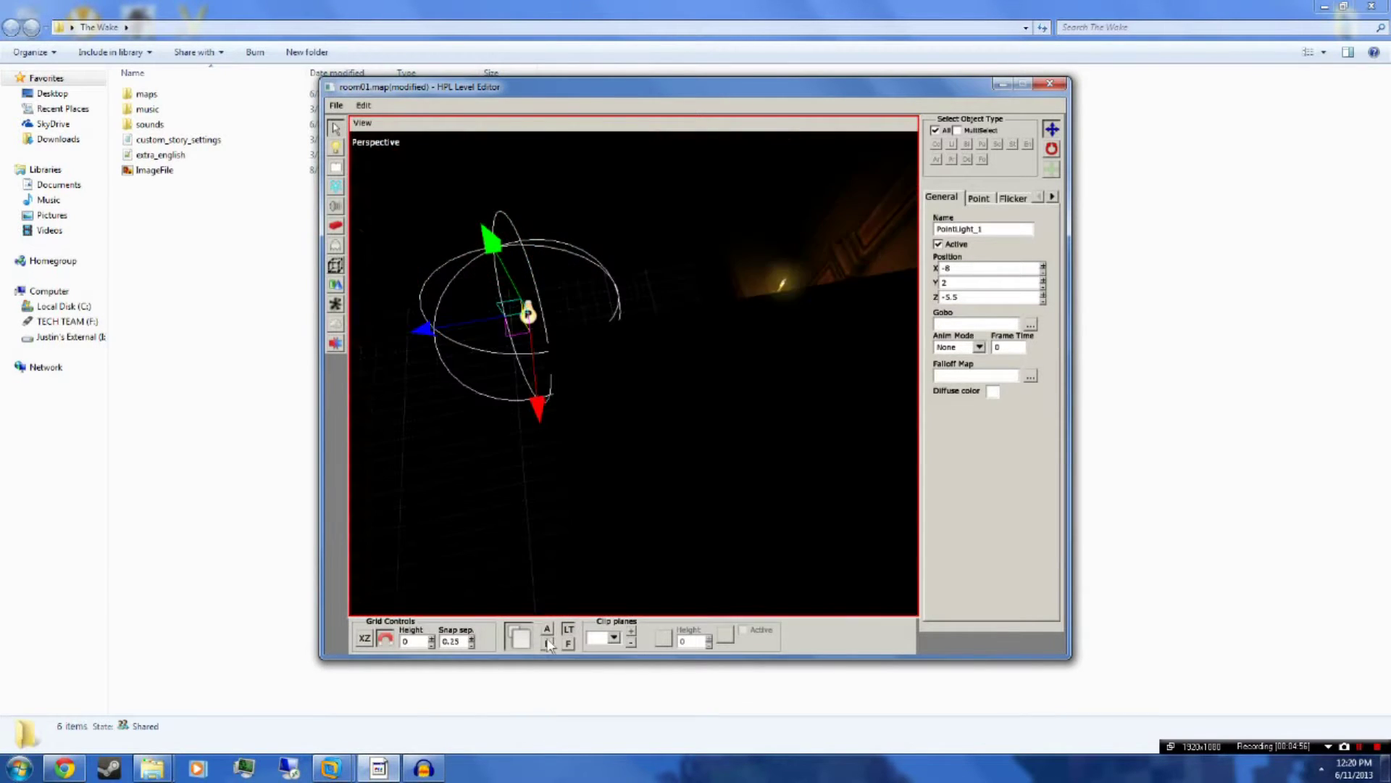
{"action": "left_click_drag", "start_coordinate": [637, 398], "coordinate": [588, 274], "text": "alt"}
{"action": "left_click_drag", "start_coordinate": [602, 404], "coordinate": [754, 449], "text": "alt"}
{"action": "left_click", "coordinate": [562, 643]}
{"action": "left_click_drag", "start_coordinate": [594, 550], "coordinate": [545, 444], "text": "alt"}
Move the point light between the candle on the chest of drawers and the bed, at X -7.5 and Z -7.75.
{"action": "left_click", "coordinate": [589, 373]}
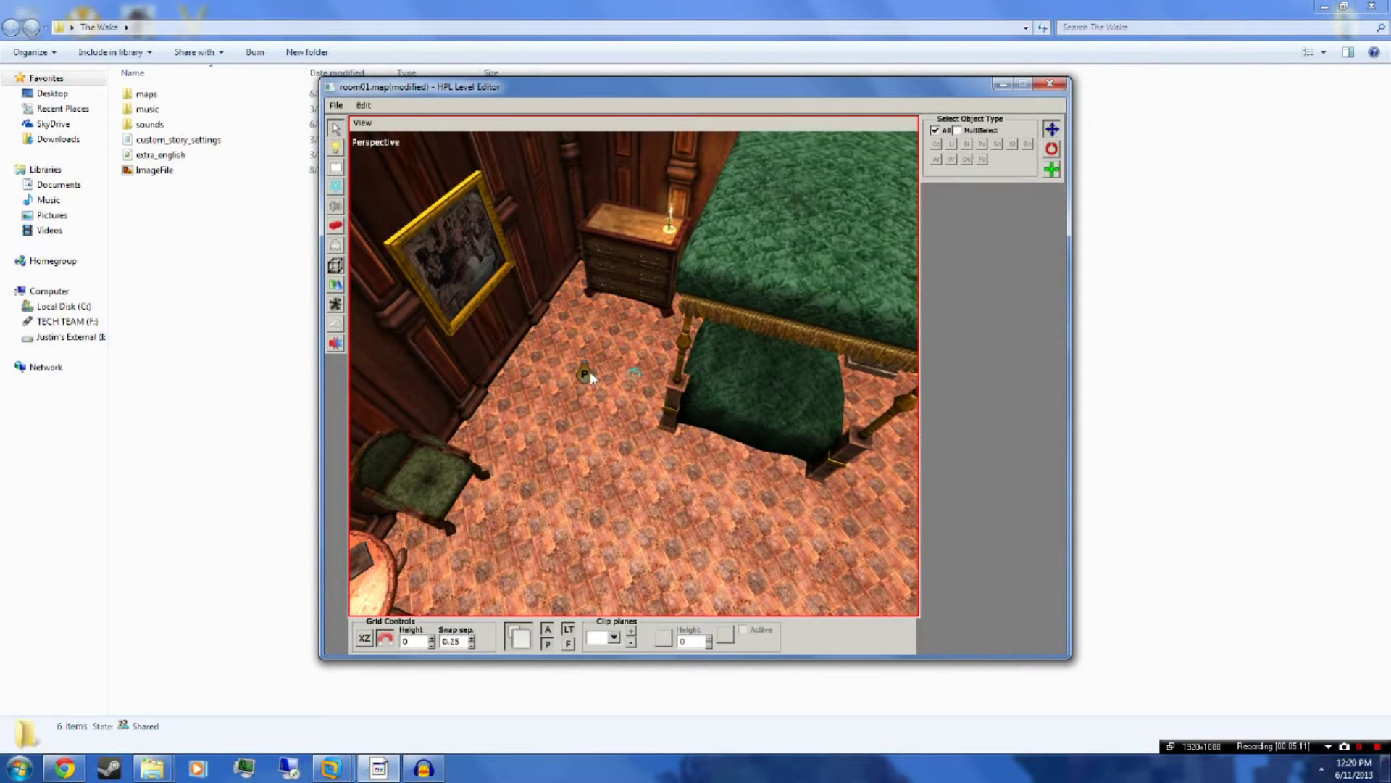
{"action": "left_click", "coordinate": [584, 374]}
{"action": "left_click_drag", "start_coordinate": [534, 457], "coordinate": [632, 286]}
{"action": "left_click_drag", "start_coordinate": [707, 203], "coordinate": [488, 210], "text": "alt"}
{"action": "left_click_drag", "start_coordinate": [598, 275], "coordinate": [632, 276]}
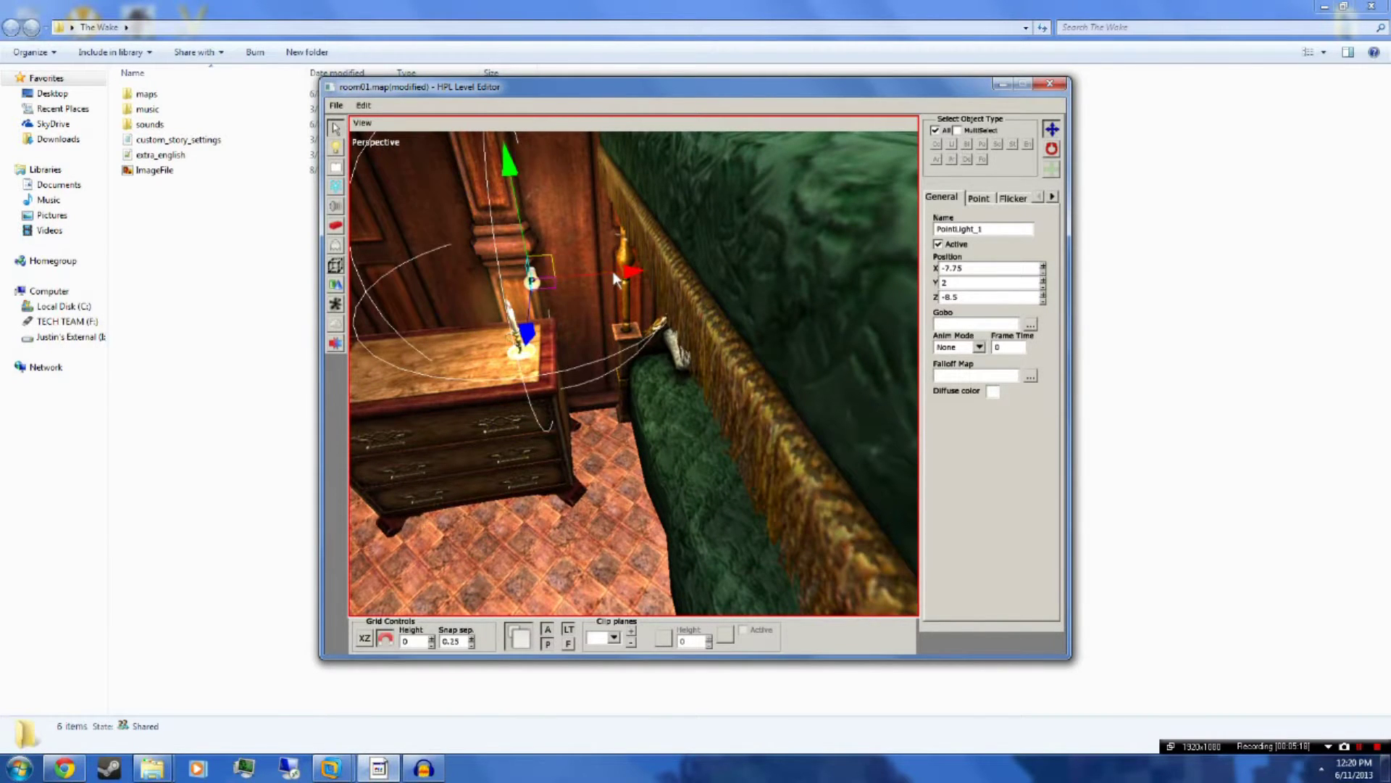
{"action": "left_click_drag", "start_coordinate": [529, 336], "coordinate": [749, 452]}
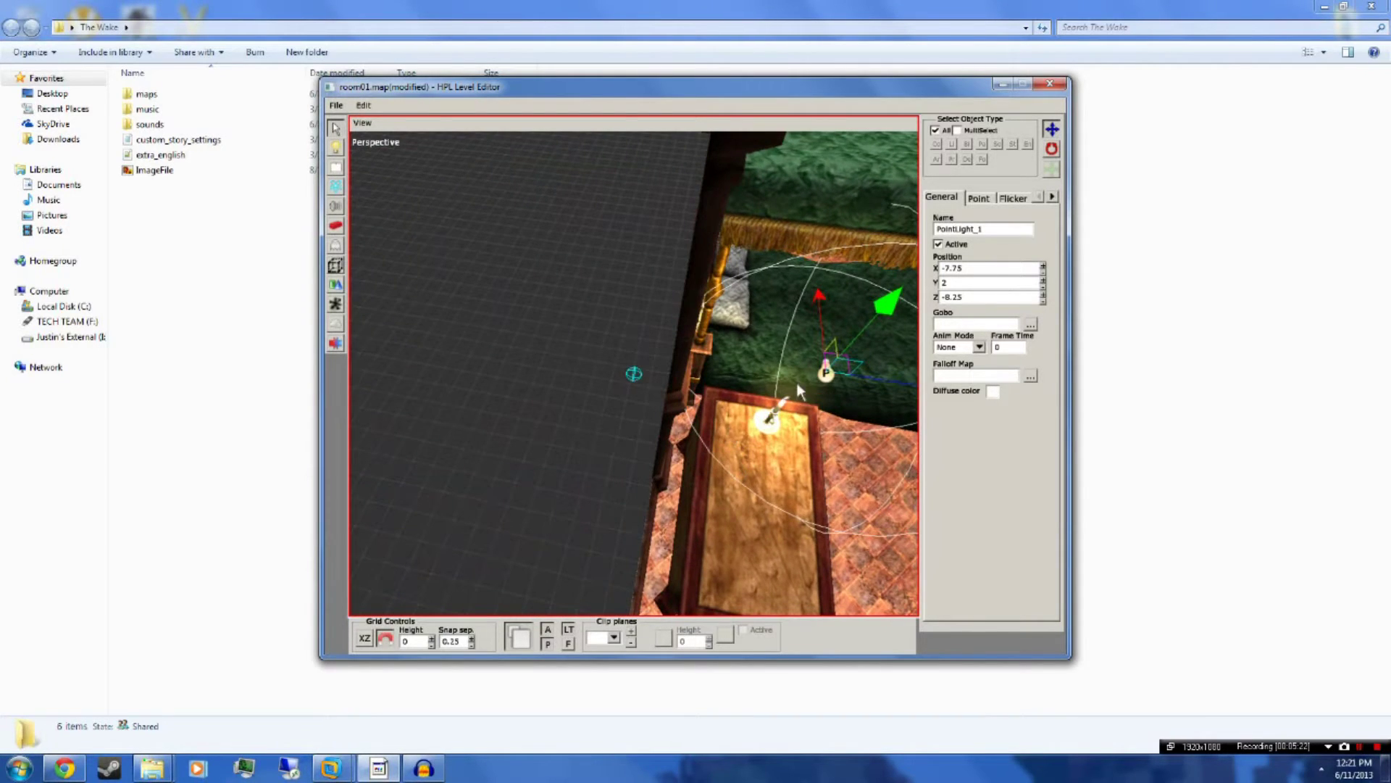
{"action": "left_click_drag", "start_coordinate": [778, 397], "coordinate": [655, 331], "text": "alt"}
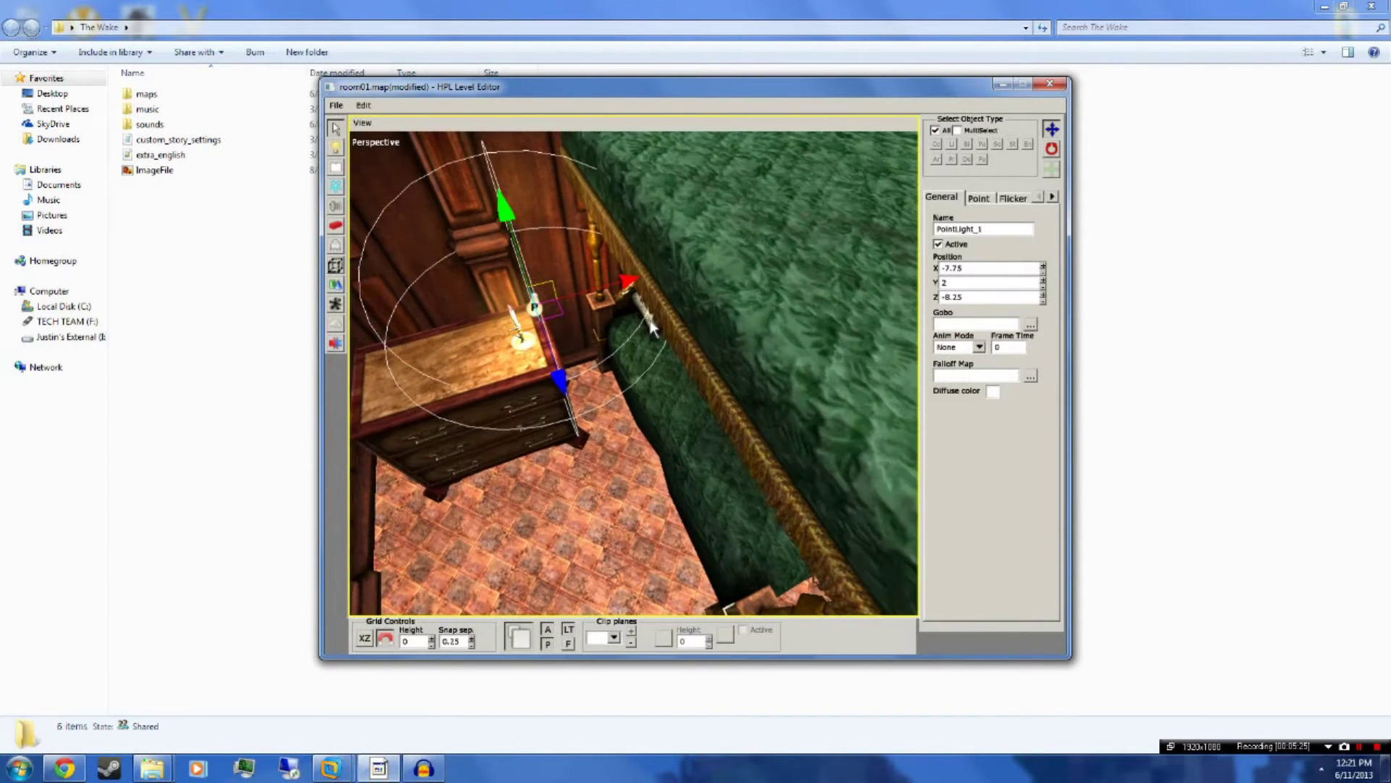
{"action": "left_click_drag", "start_coordinate": [563, 383], "coordinate": [607, 424]}
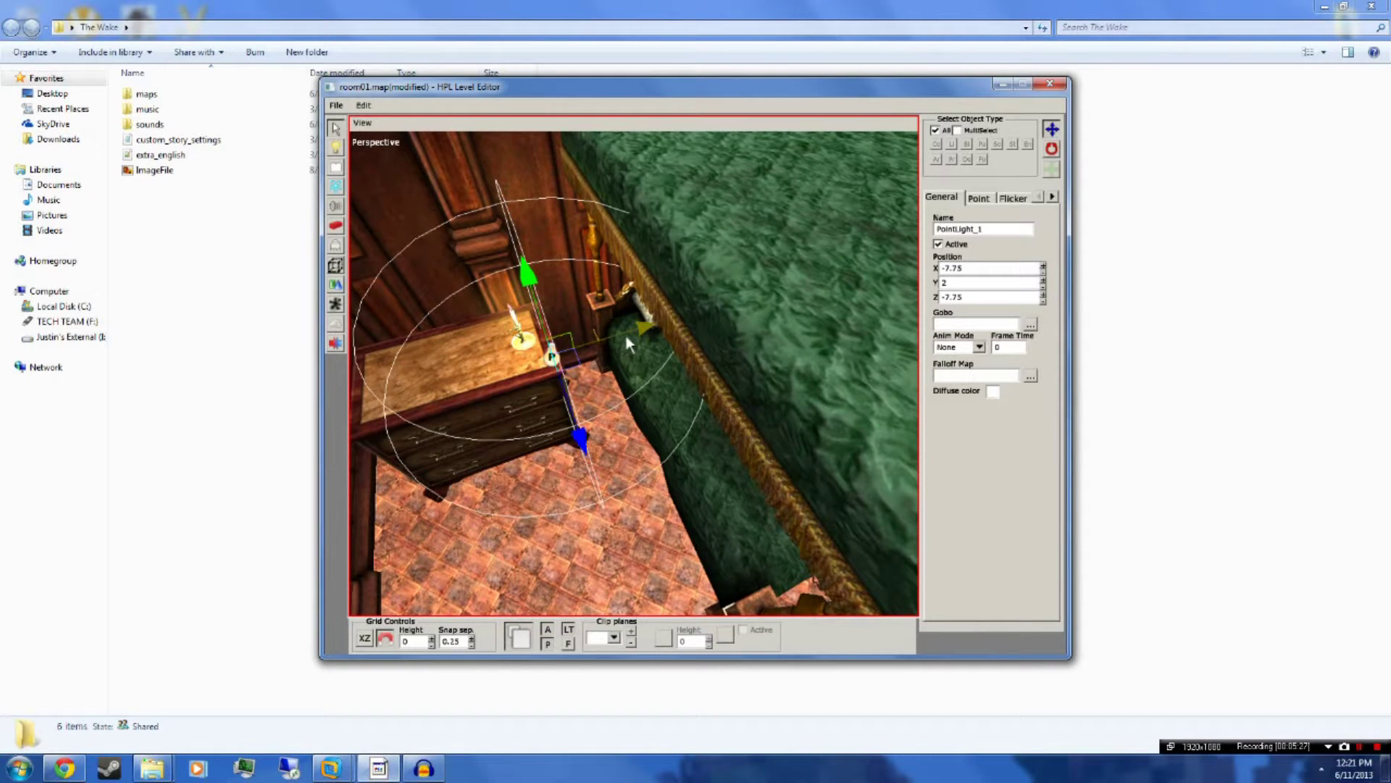
{"action": "left_click_drag", "start_coordinate": [642, 335], "coordinate": [647, 331]}
{"action": "left_click_drag", "start_coordinate": [559, 458], "coordinate": [619, 365], "text": "alt"}
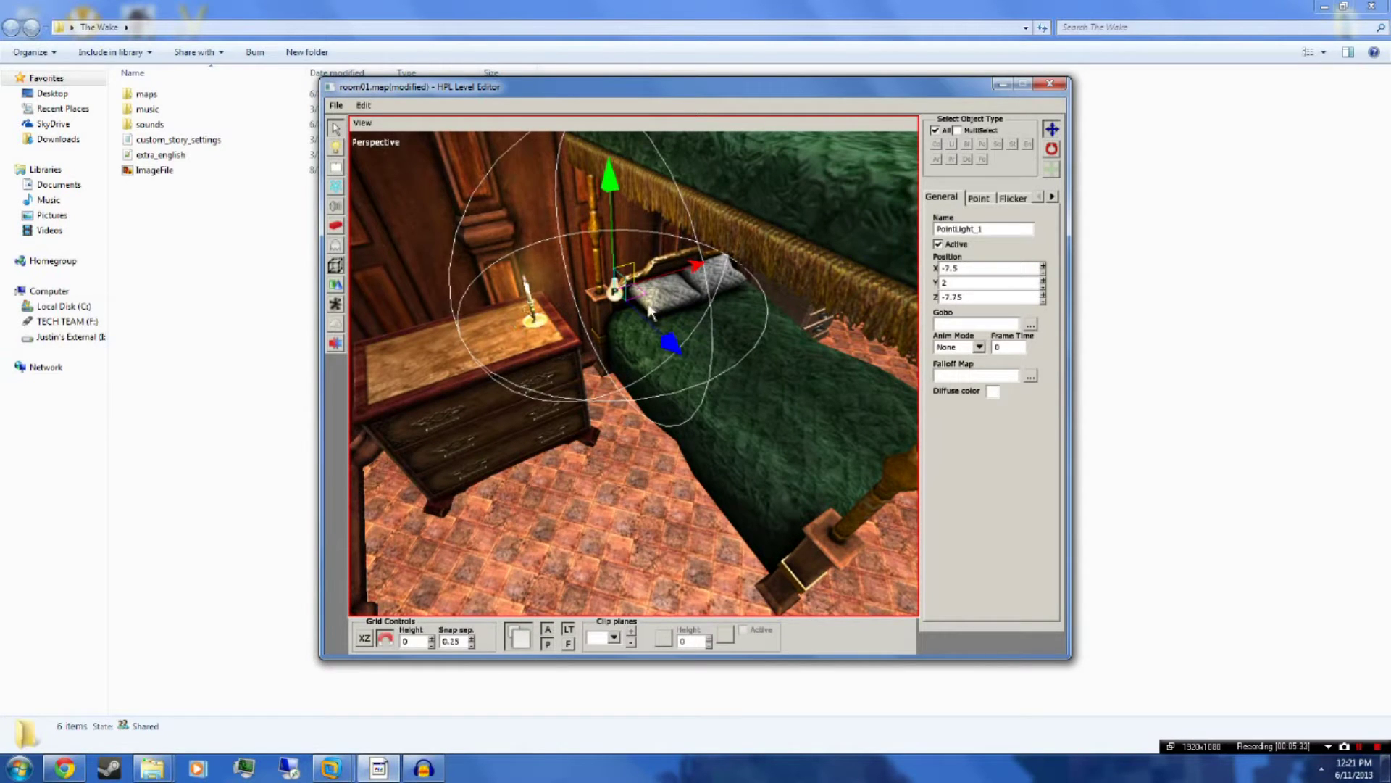
Set the point light's radius to 3.
{"action": "left_click", "coordinate": [979, 199]}
{"action": "left_click", "coordinate": [942, 197]}
{"action": "double_click", "coordinate": [980, 229]}
{"action": "left_click", "coordinate": [979, 198]}
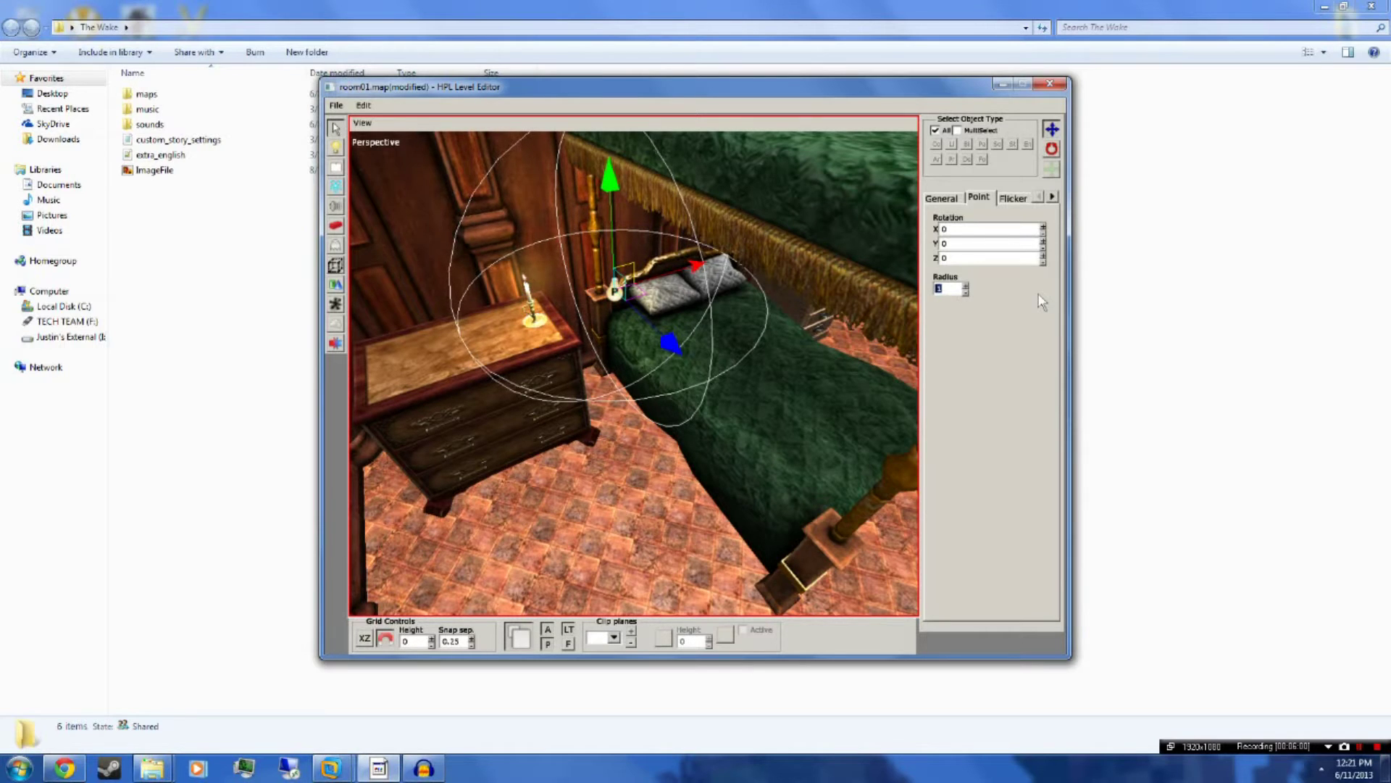
{"action": "key", "text": "Return"}
Turn off the ambient preview lighting and compare the corner with and without the point light by deleting it and undoing the deletion.
{"action": "mouse_move", "coordinate": [698, 312]}
{"action": "left_mouse_down", "text": "alt"}
{"action": "mouse_move", "coordinate": [632, 348]}
{"action": "mouse_move", "coordinate": [586, 339]}
{"action": "mouse_move", "coordinate": [696, 319]}
{"action": "left_mouse_up", "text": "alt"}
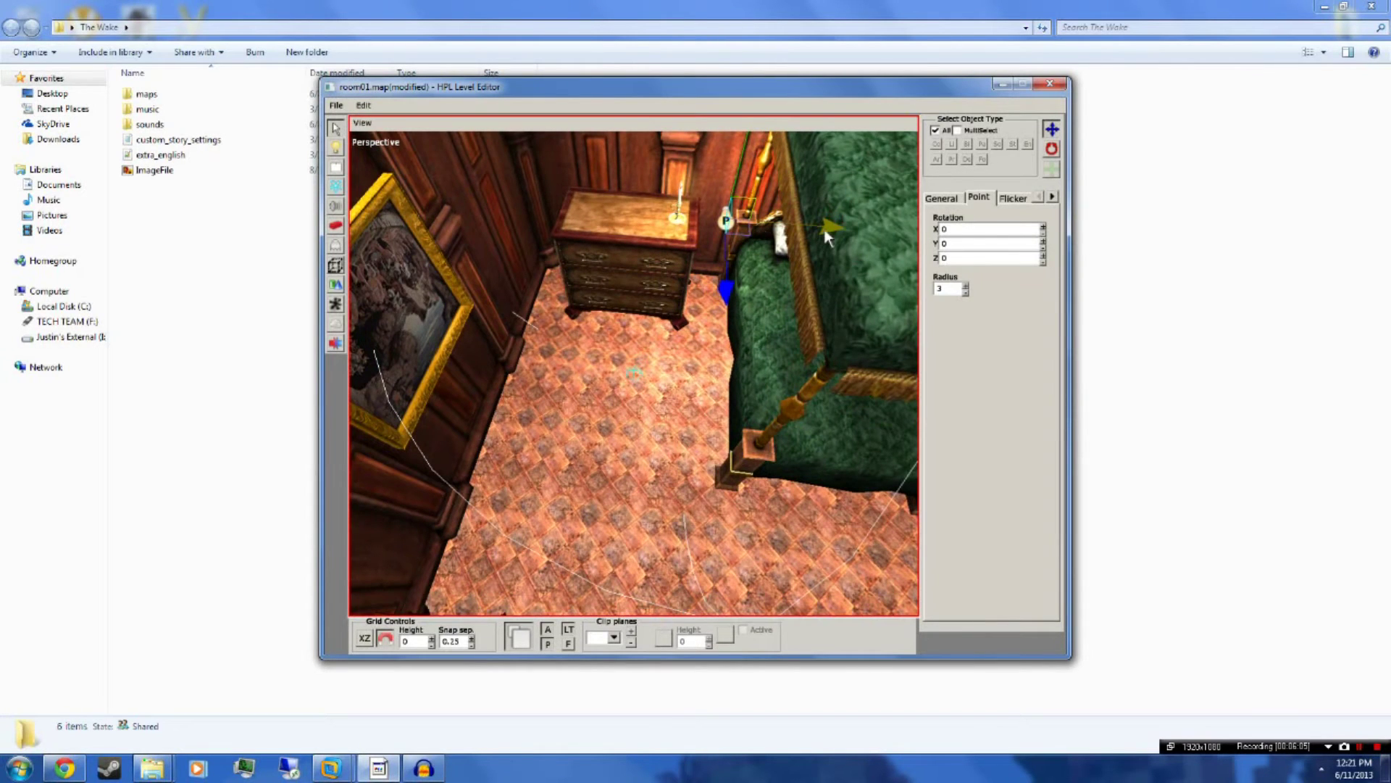
{"action": "left_click", "coordinate": [547, 643]}
{"action": "left_click", "coordinate": [547, 630]}
{"action": "left_click_drag", "start_coordinate": [781, 386], "coordinate": [723, 334], "text": "alt"}
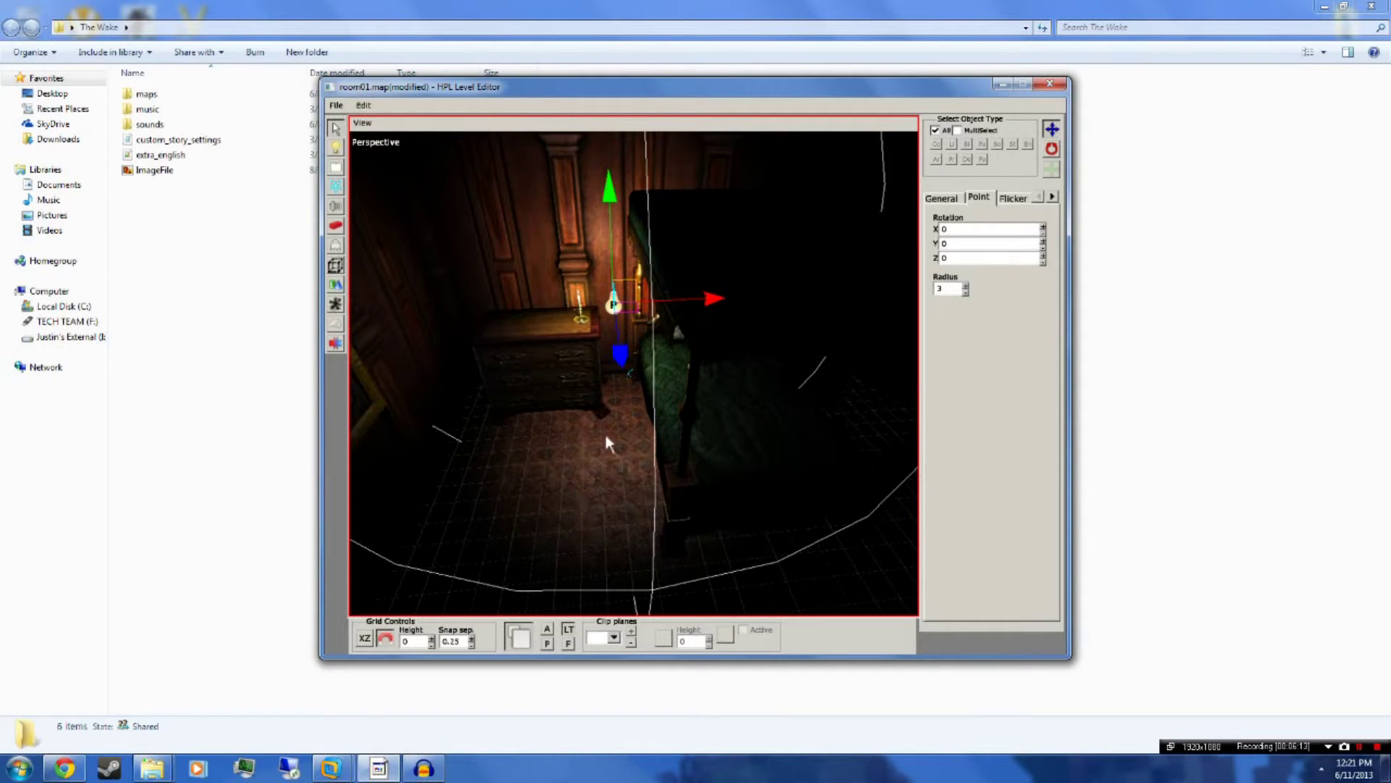
{"action": "key", "text": "Delete"}
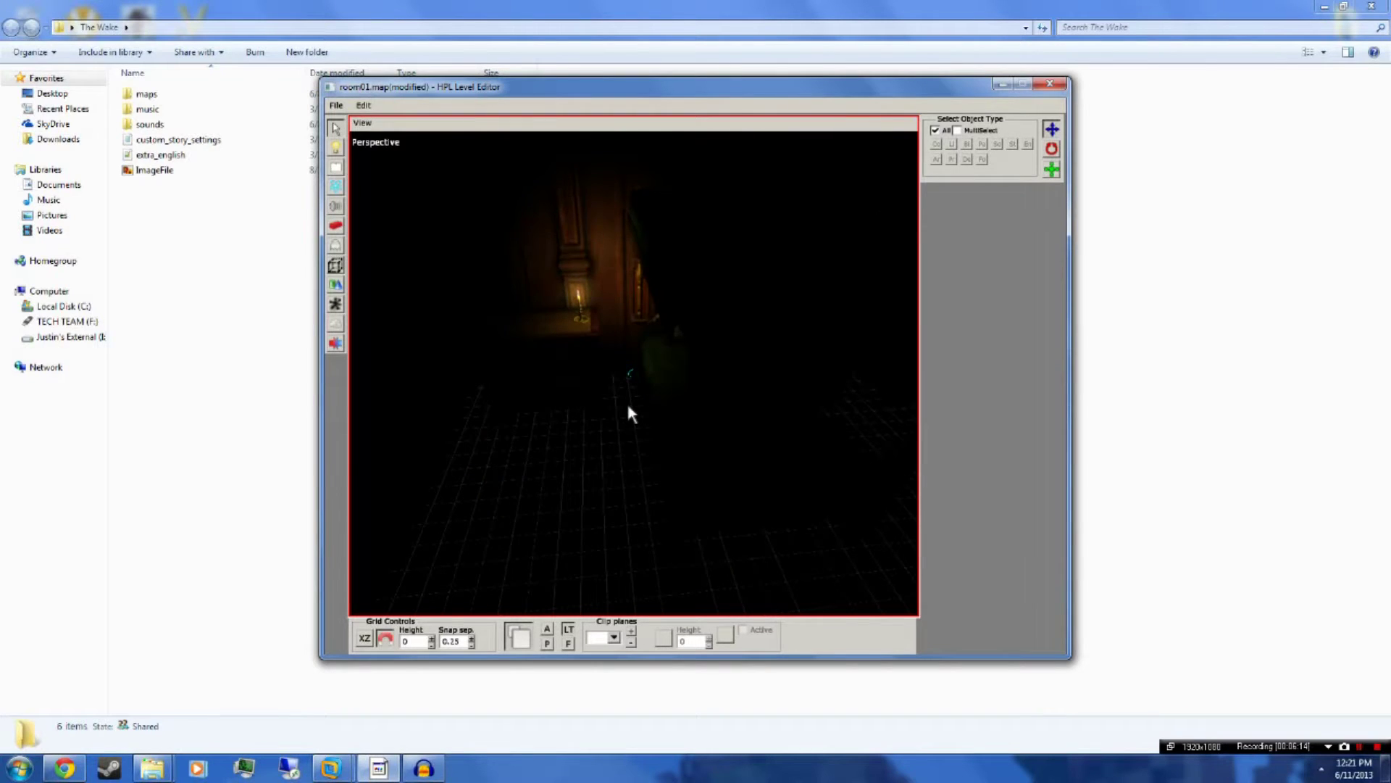
{"action": "key", "text": "ctrl+z"}
Move the point light away from the wall, out over the open floor beside the bed.
{"action": "left_click_drag", "start_coordinate": [707, 295], "coordinate": [645, 300]}
{"action": "mouse_move", "coordinate": [537, 368]}
{"action": "left_mouse_down"}
{"action": "mouse_move", "coordinate": [540, 339]}
{"action": "mouse_move", "coordinate": [527, 366]}
{"action": "left_mouse_up"}
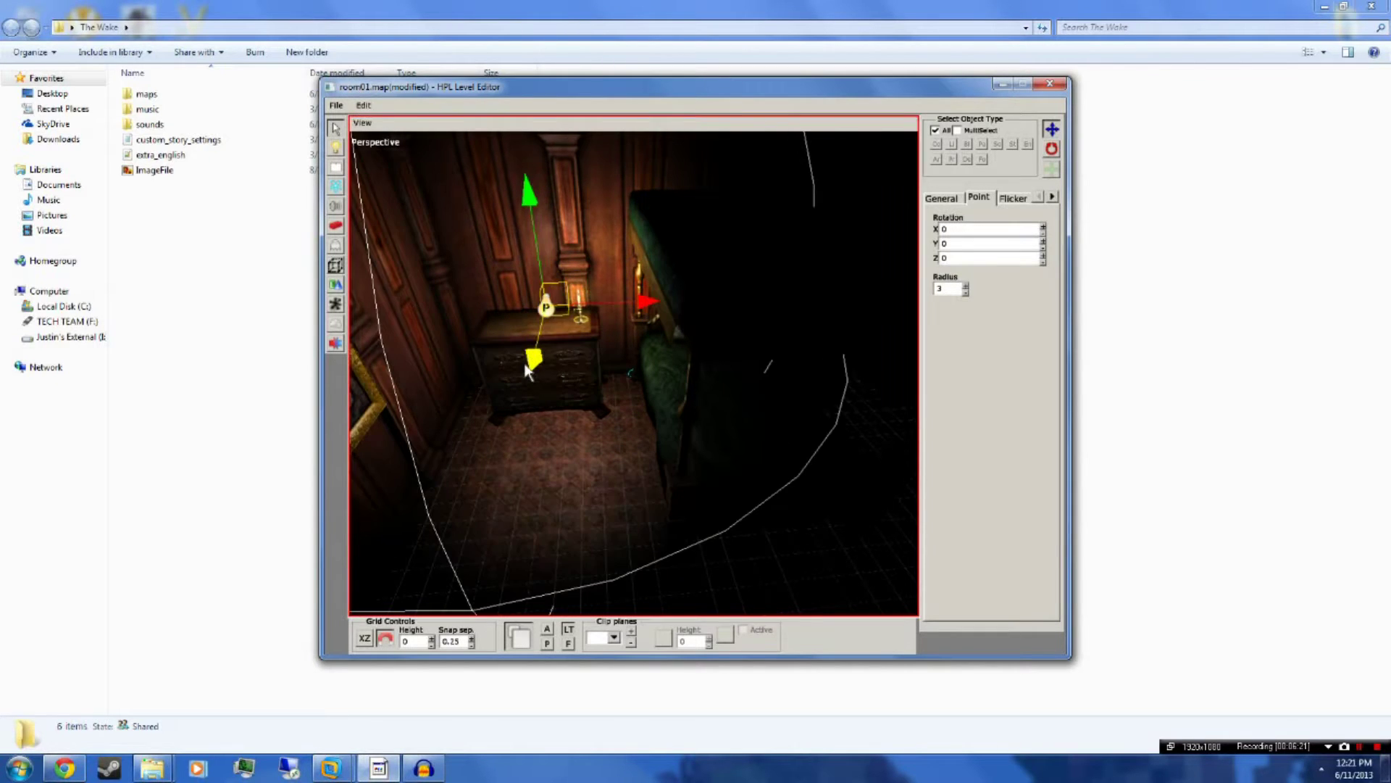
{"action": "middle_click_drag", "start_coordinate": [524, 365], "coordinate": [664, 333], "text": "alt"}
{"action": "middle_click_drag", "start_coordinate": [650, 284], "coordinate": [723, 334], "text": "alt"}
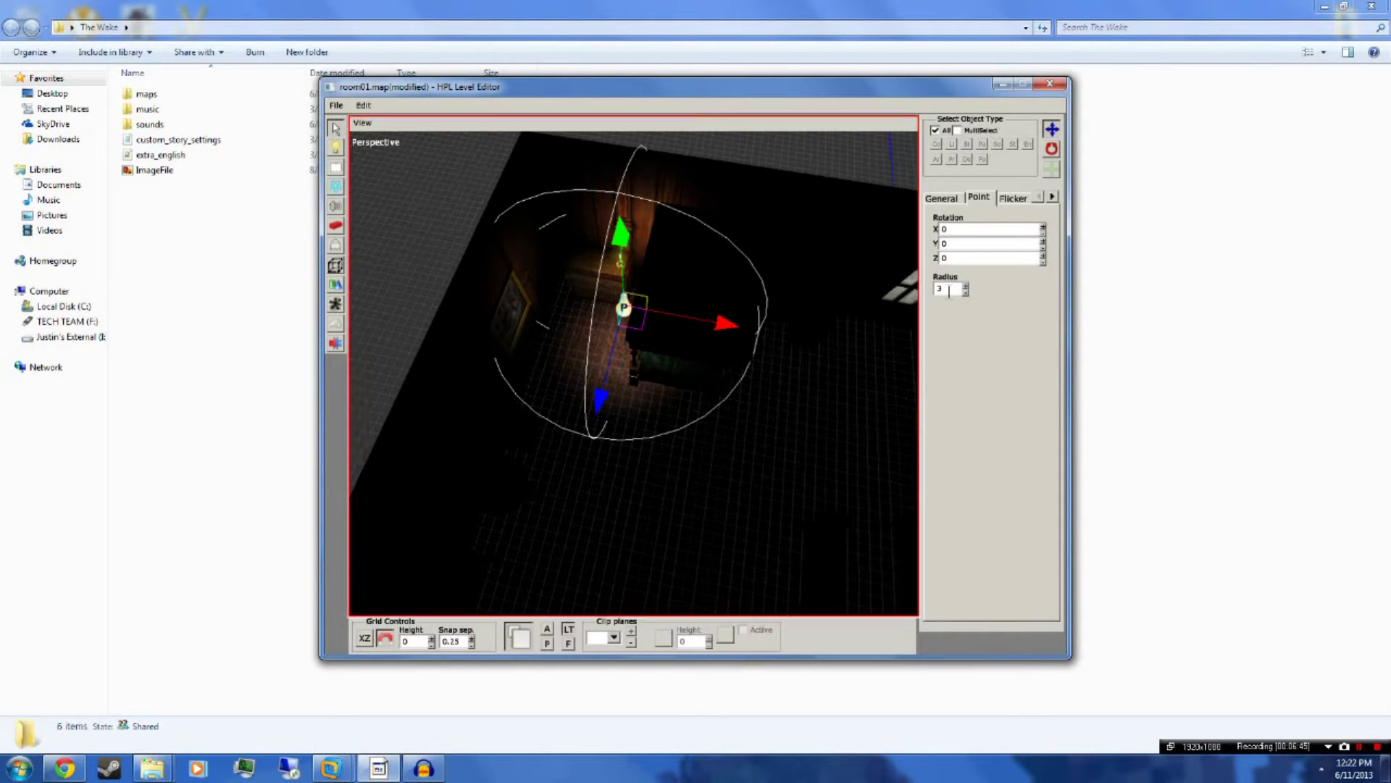
Set the point light's radius to 4, and inspect how far its light reaches across the room.
{"action": "type", "text": "4"}
{"action": "key", "text": "Return"}
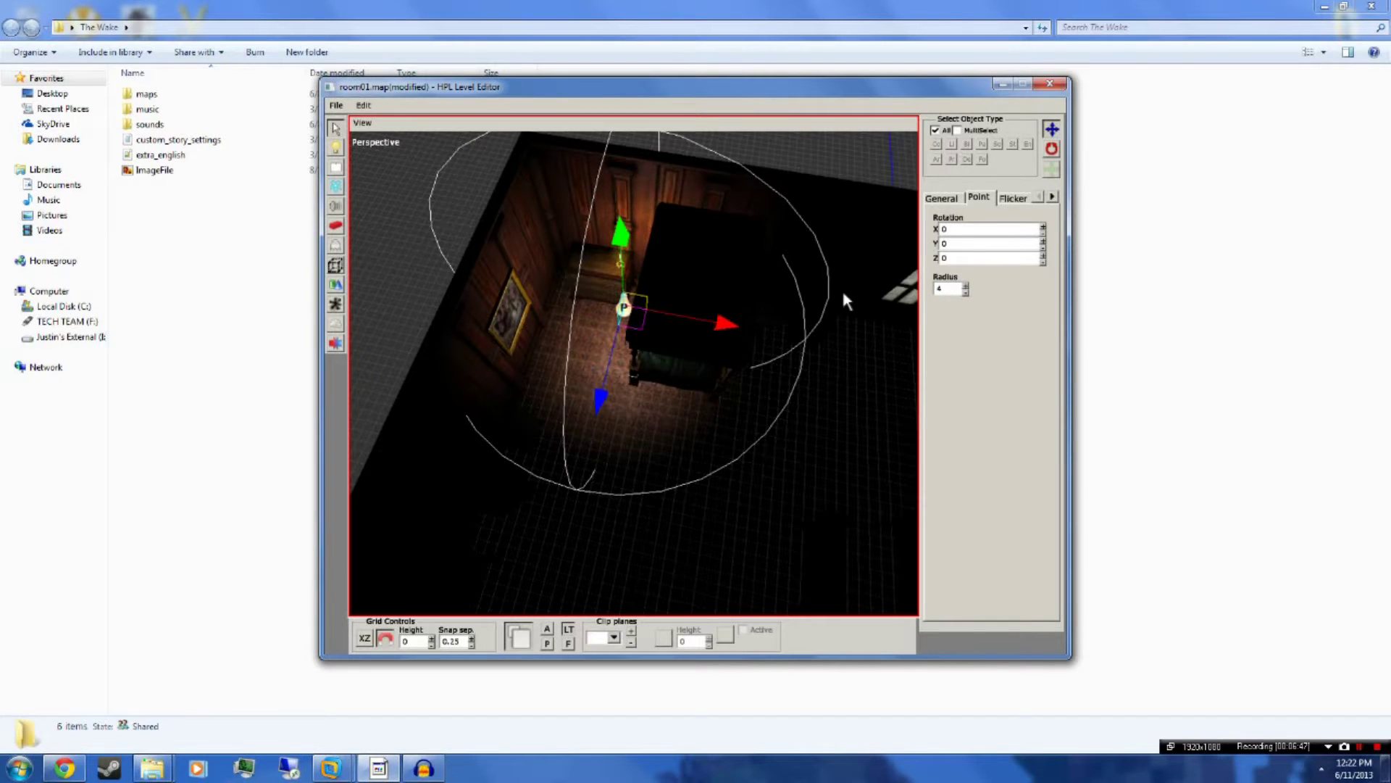
{"action": "middle_click_drag", "start_coordinate": [724, 304], "coordinate": [731, 192], "text": "alt"}
{"action": "scroll", "coordinate": [703, 399], "scroll_direction": "up", "scroll_amount": 5}
{"action": "mouse_move", "coordinate": [707, 366]}
{"action": "middle_mouse_down"}
{"action": "mouse_move", "coordinate": [702, 399]}
{"action": "mouse_move", "coordinate": [663, 320]}
{"action": "mouse_move", "coordinate": [621, 361]}
{"action": "mouse_move", "coordinate": [654, 368]}
{"action": "mouse_move", "coordinate": [590, 388]}
{"action": "mouse_move", "coordinate": [652, 357]}
{"action": "mouse_move", "coordinate": [568, 367]}
{"action": "mouse_move", "coordinate": [500, 406]}
{"action": "mouse_move", "coordinate": [528, 372]}
{"action": "mouse_move", "coordinate": [790, 369]}
{"action": "mouse_move", "coordinate": [742, 335]}
{"action": "mouse_move", "coordinate": [847, 350]}
{"action": "mouse_move", "coordinate": [825, 403]}
{"action": "mouse_move", "coordinate": [848, 472]}
{"action": "mouse_move", "coordinate": [662, 413]}
{"action": "mouse_move", "coordinate": [710, 406]}
{"action": "middle_mouse_up"}
{"action": "mouse_move", "coordinate": [795, 391]}
{"action": "middle_mouse_down", "text": "alt"}
{"action": "mouse_move", "coordinate": [820, 364]}
{"action": "mouse_move", "coordinate": [802, 345]}
{"action": "mouse_move", "coordinate": [725, 315]}
{"action": "mouse_move", "coordinate": [576, 304]}
{"action": "mouse_move", "coordinate": [585, 333]}
{"action": "mouse_move", "coordinate": [655, 379]}
{"action": "mouse_move", "coordinate": [669, 366]}
{"action": "middle_mouse_up", "text": "alt"}
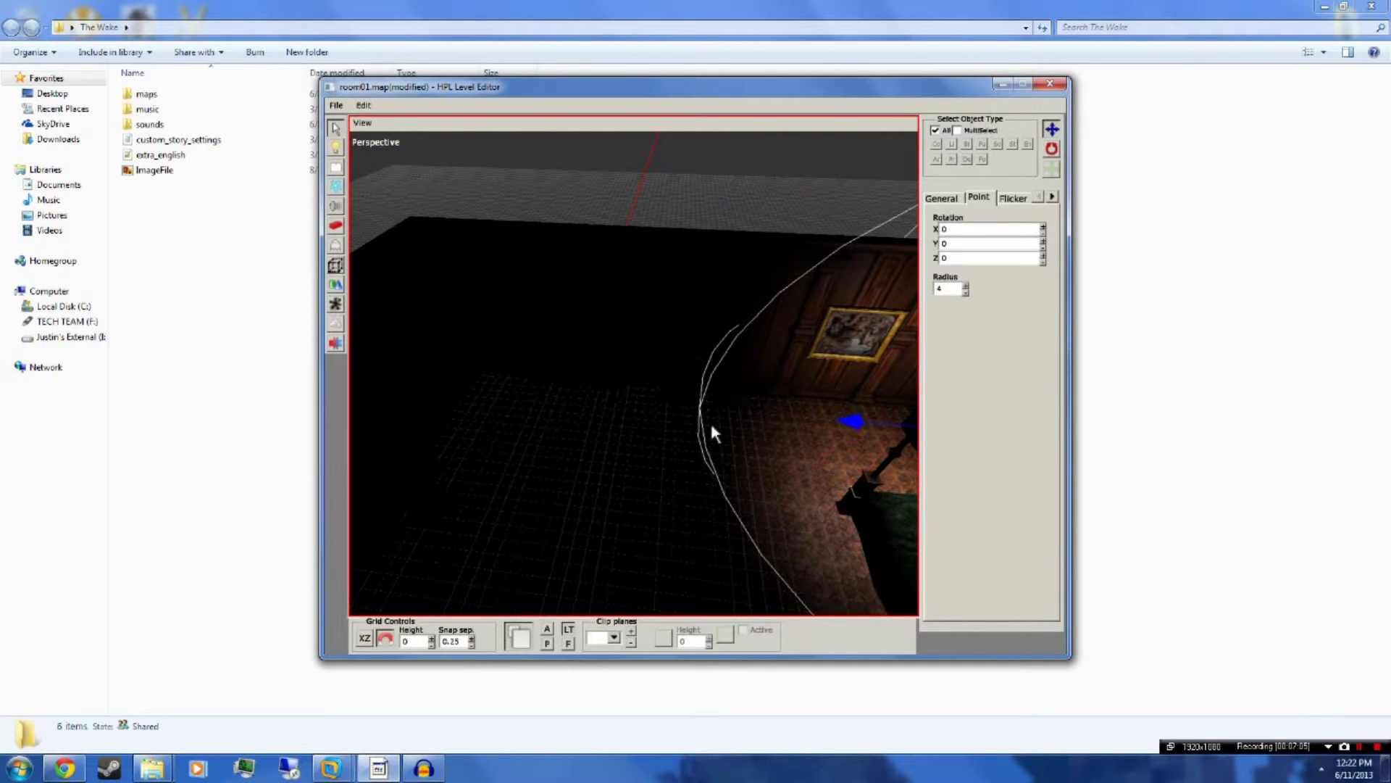
{"action": "middle_click_drag", "start_coordinate": [704, 391], "coordinate": [707, 470], "text": "alt"}
{"action": "left_click", "coordinate": [704, 468]}
Place a candlestick01 lamp on the round table beside the green chair.
{"action": "middle_click_drag", "start_coordinate": [639, 434], "coordinate": [666, 438], "text": "alt"}
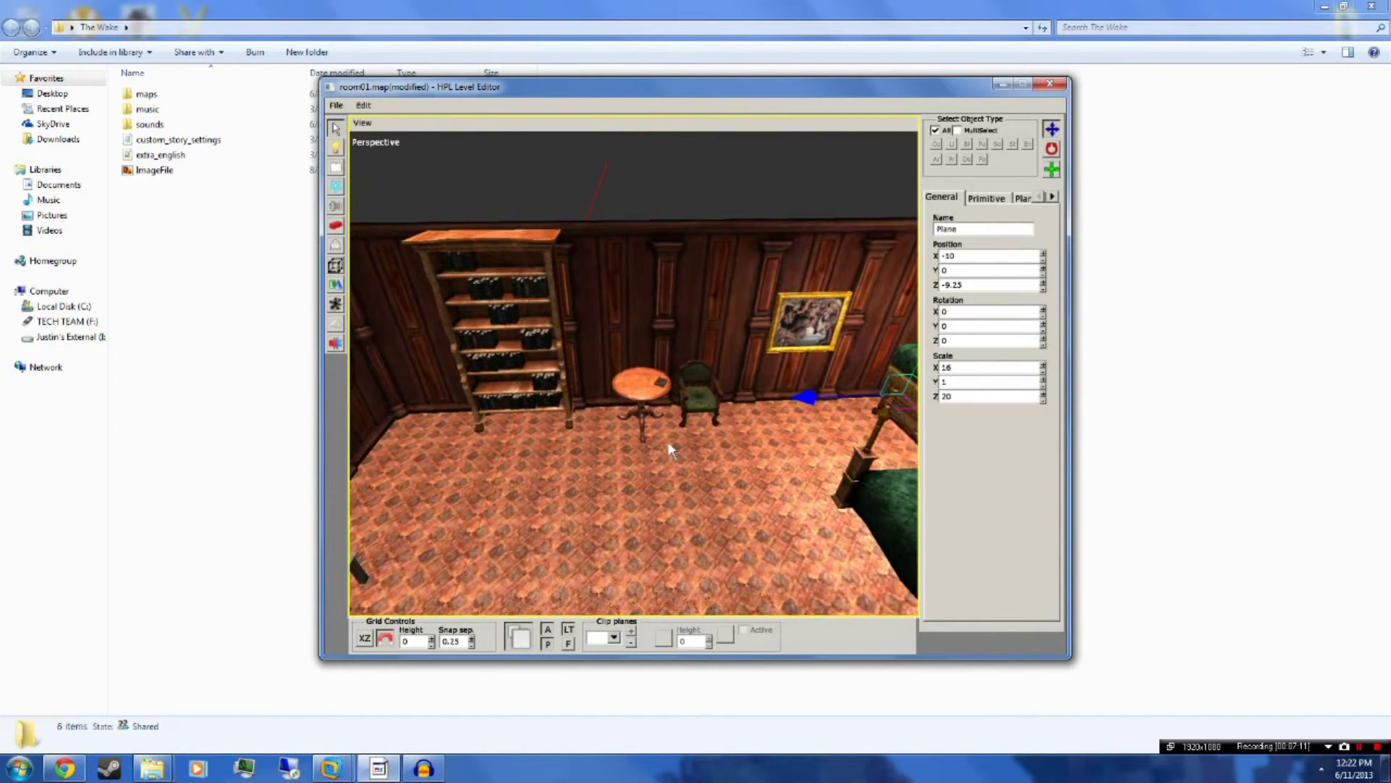
{"action": "scroll", "coordinate": [670, 463], "scroll_direction": "up", "scroll_amount": 4}
{"action": "left_click", "coordinate": [335, 264]}
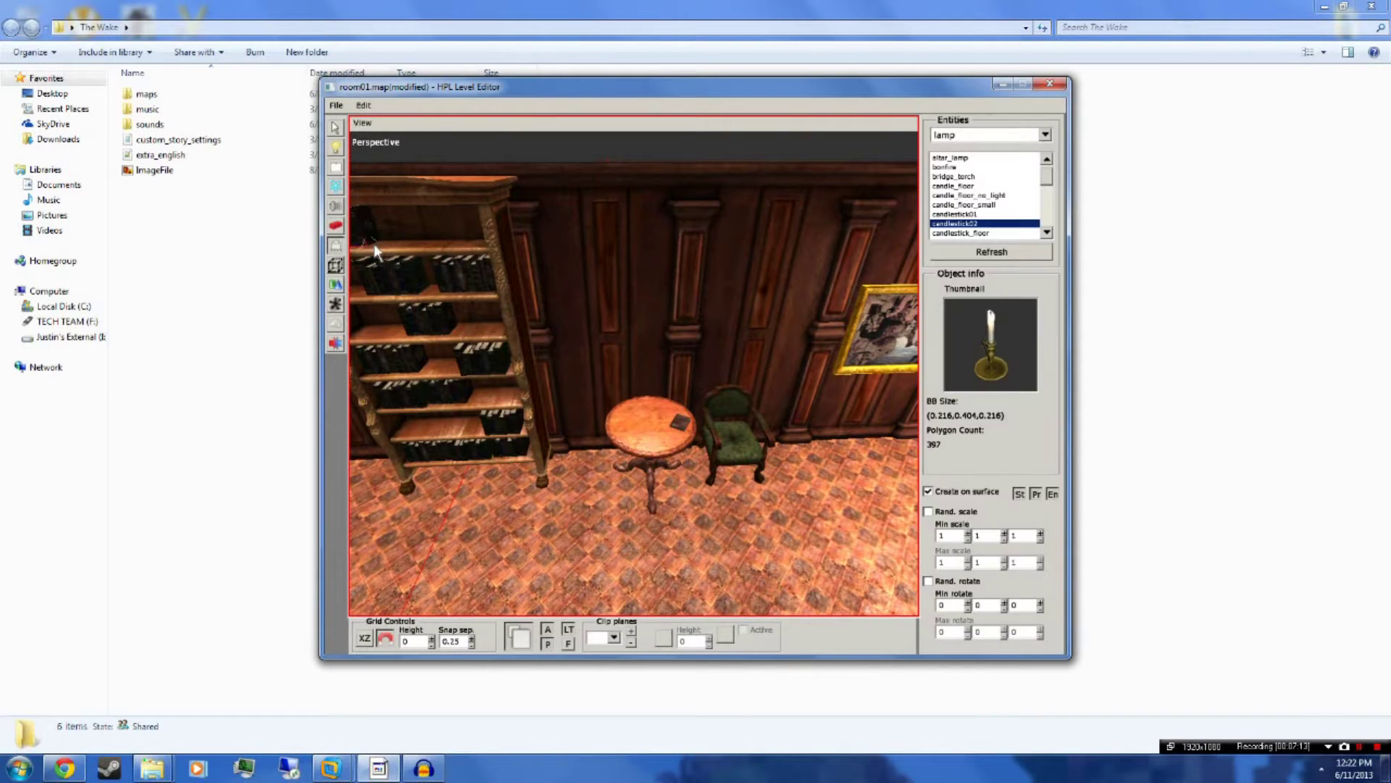
{"action": "scroll", "coordinate": [984, 217], "scroll_direction": "down", "scroll_amount": 1}
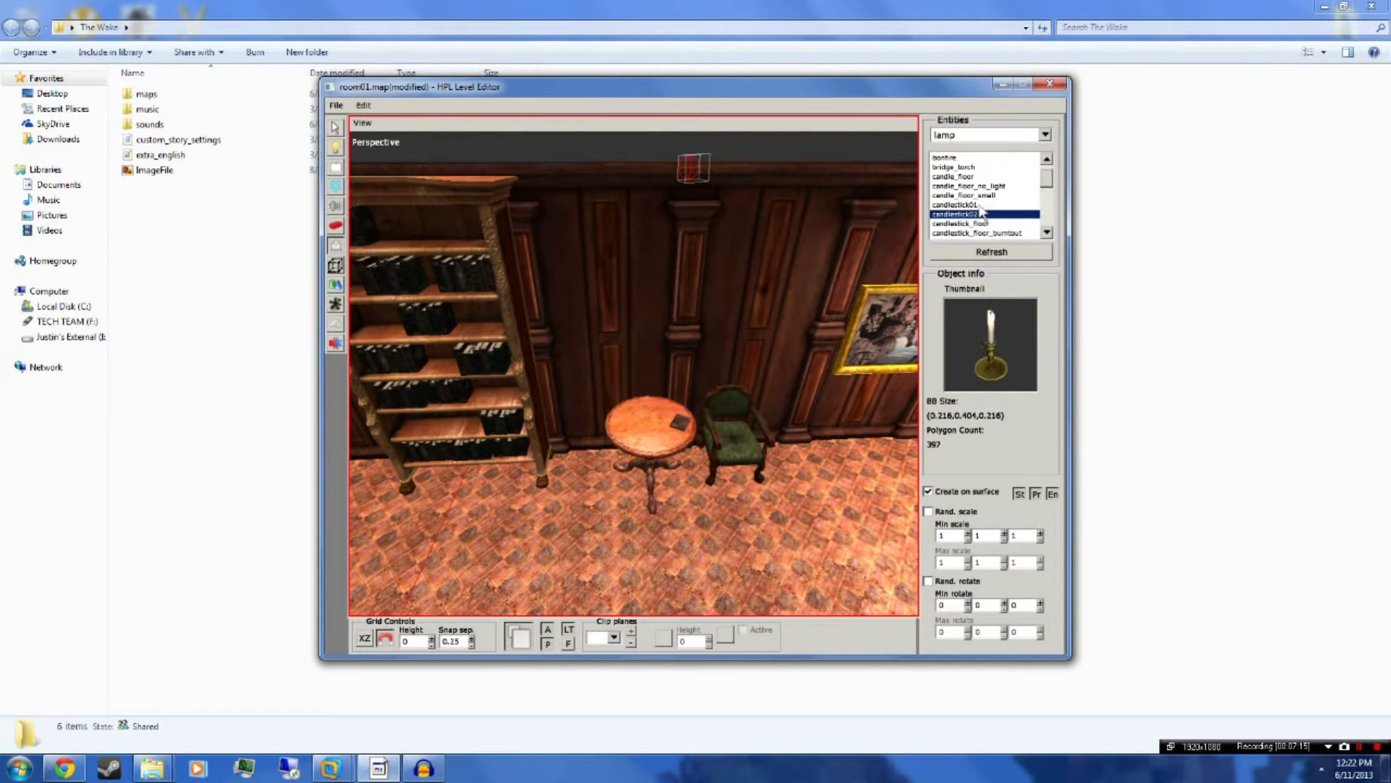
{"action": "scroll", "coordinate": [663, 444], "scroll_direction": "up", "scroll_amount": 3}
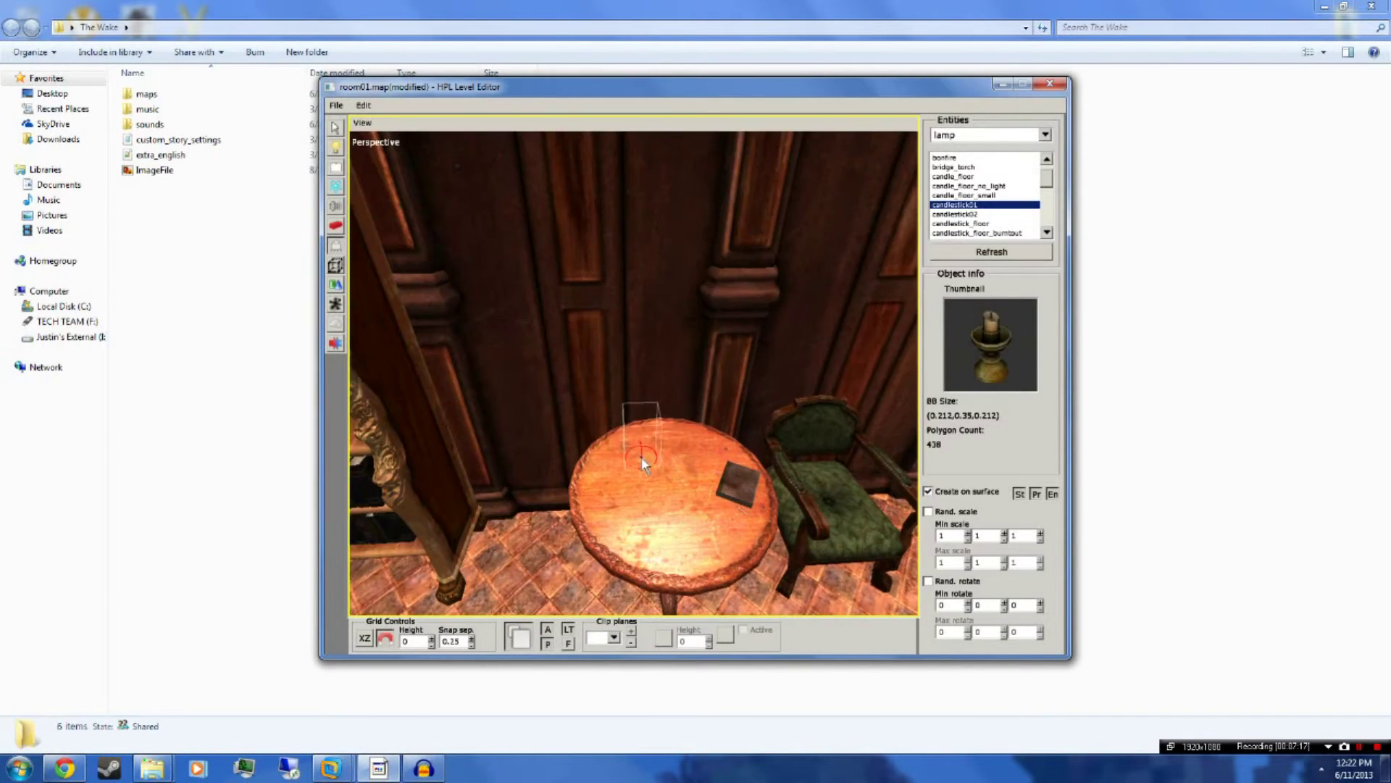
{"action": "scroll", "coordinate": [642, 456], "scroll_direction": "down", "scroll_amount": 1}
{"action": "middle_click_drag", "start_coordinate": [641, 456], "coordinate": [654, 410]}
{"action": "left_click", "coordinate": [641, 396]}
Place a candlestick_floor lamp in the room corner between the wall shield and the bookshelf.
{"action": "scroll", "coordinate": [641, 401], "scroll_direction": "down", "scroll_amount": 5}
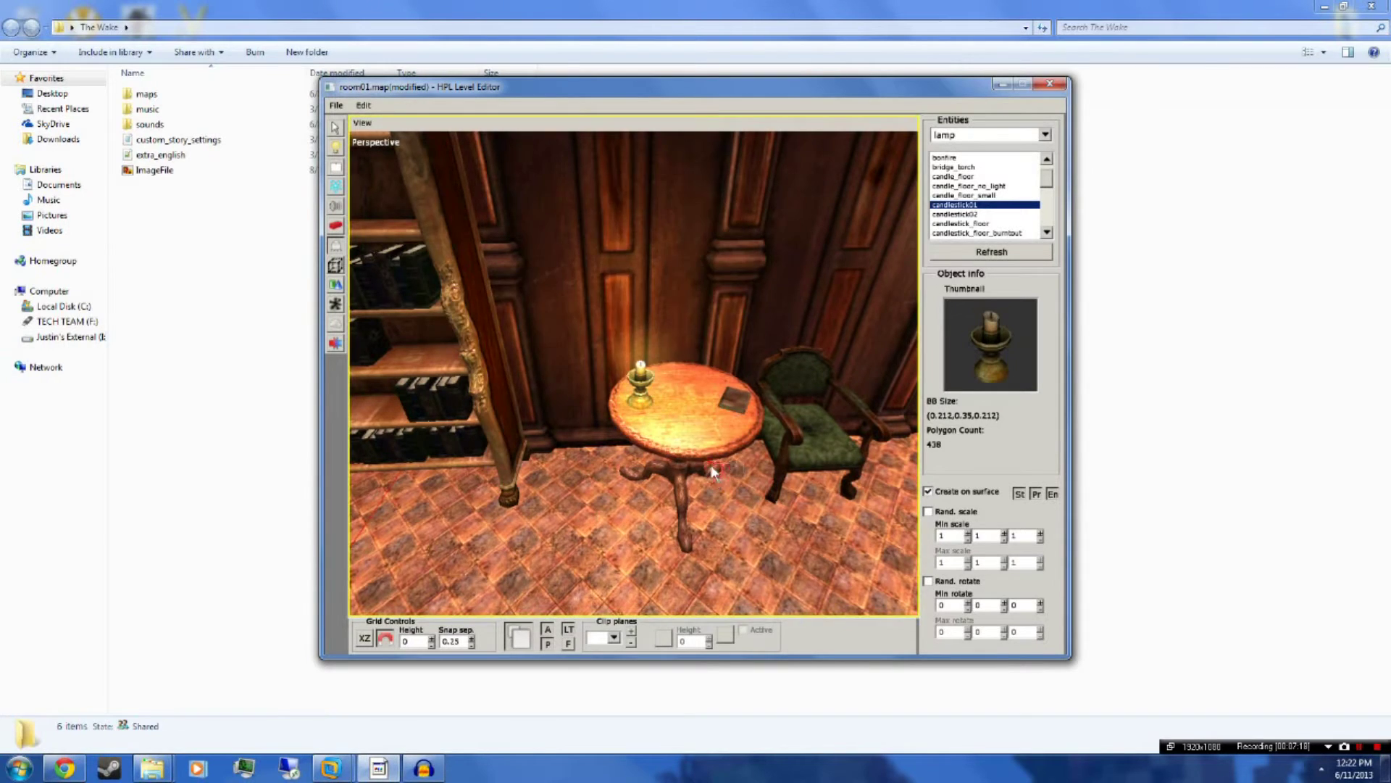
{"action": "middle_click_drag", "start_coordinate": [576, 368], "coordinate": [606, 486]}
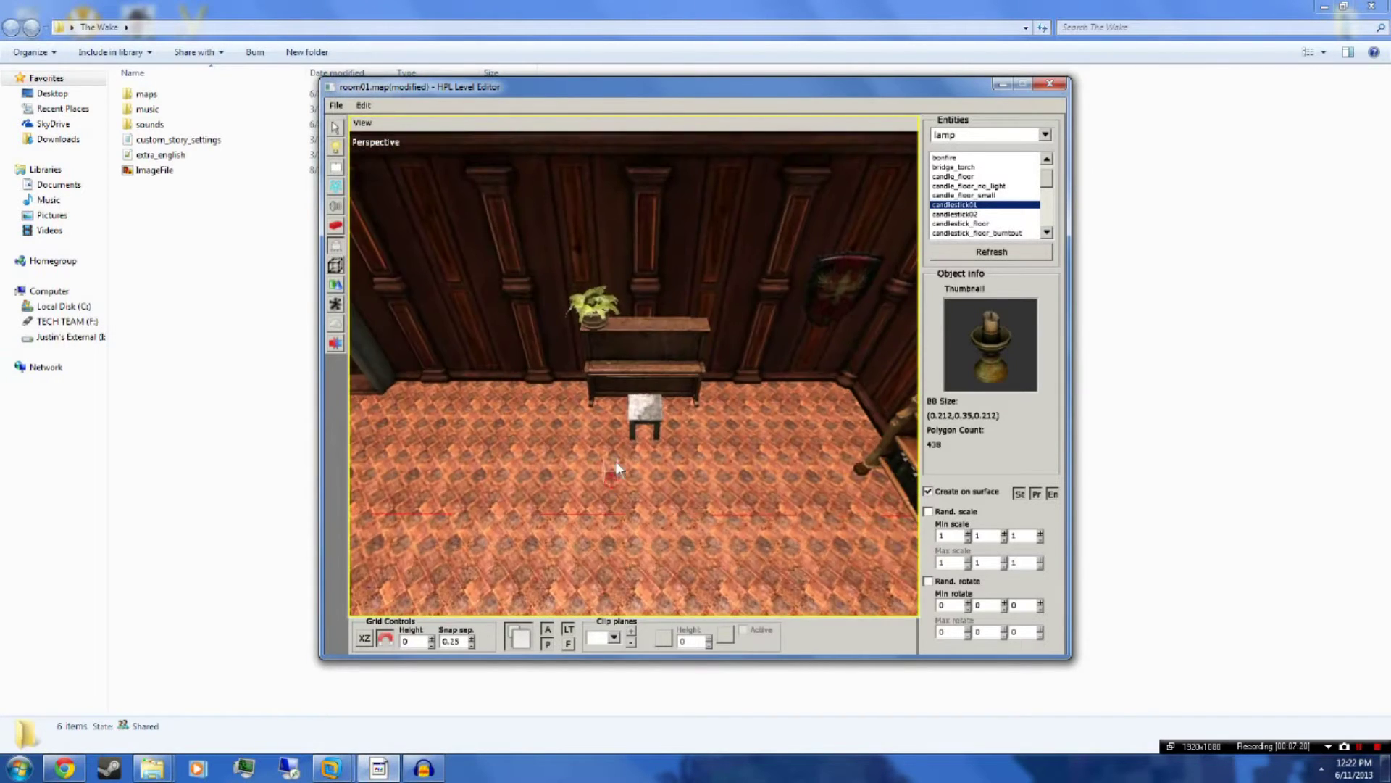
{"action": "middle_click_drag", "start_coordinate": [635, 341], "coordinate": [615, 413]}
{"action": "scroll", "coordinate": [615, 413], "scroll_direction": "up", "scroll_amount": 1}
{"action": "middle_click_drag", "start_coordinate": [869, 406], "coordinate": [519, 497]}
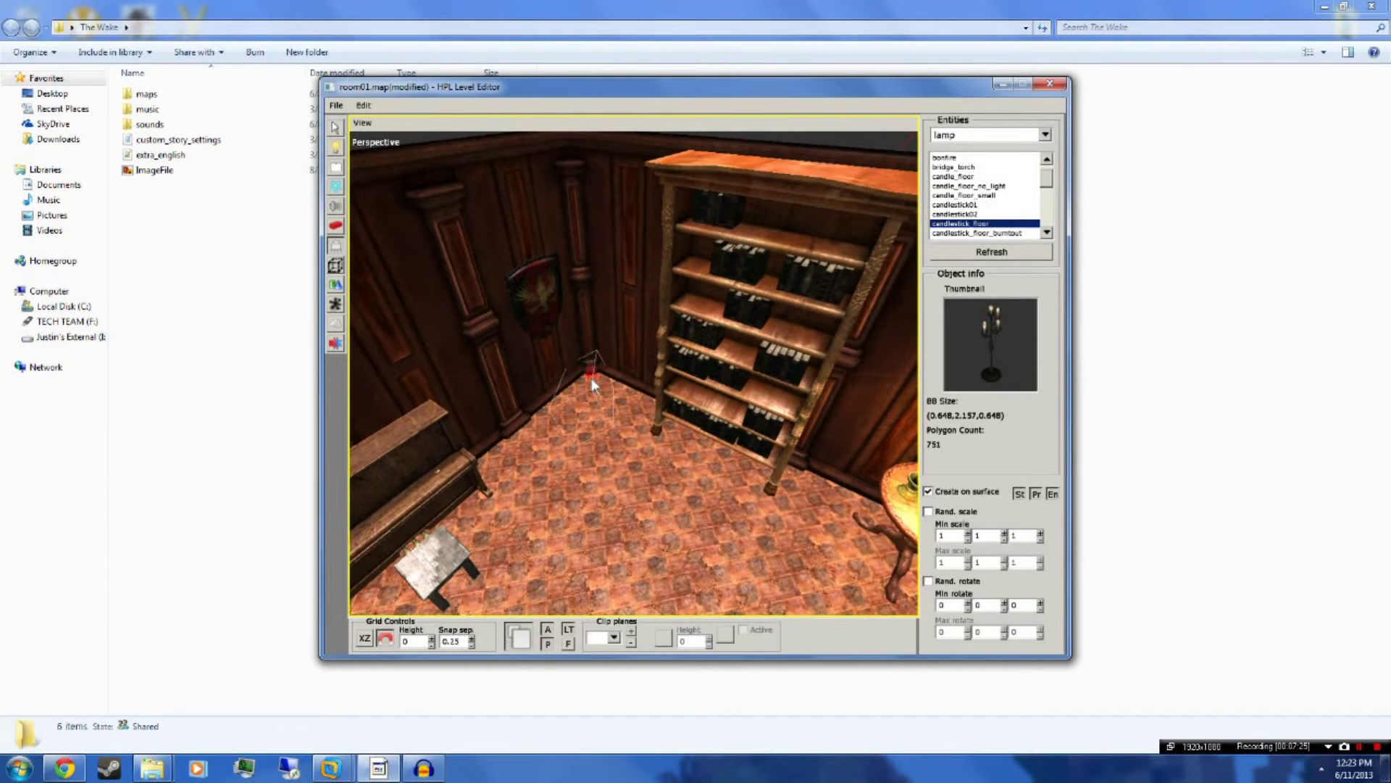
{"action": "left_click", "coordinate": [596, 393]}
Look through the lamp entities from 13_burner to torch_static_green and compare their preview thumbnails.
{"action": "middle_click_drag", "start_coordinate": [596, 393], "coordinate": [833, 405]}
{"action": "left_click", "coordinate": [973, 205]}
{"action": "left_click", "coordinate": [978, 196]}
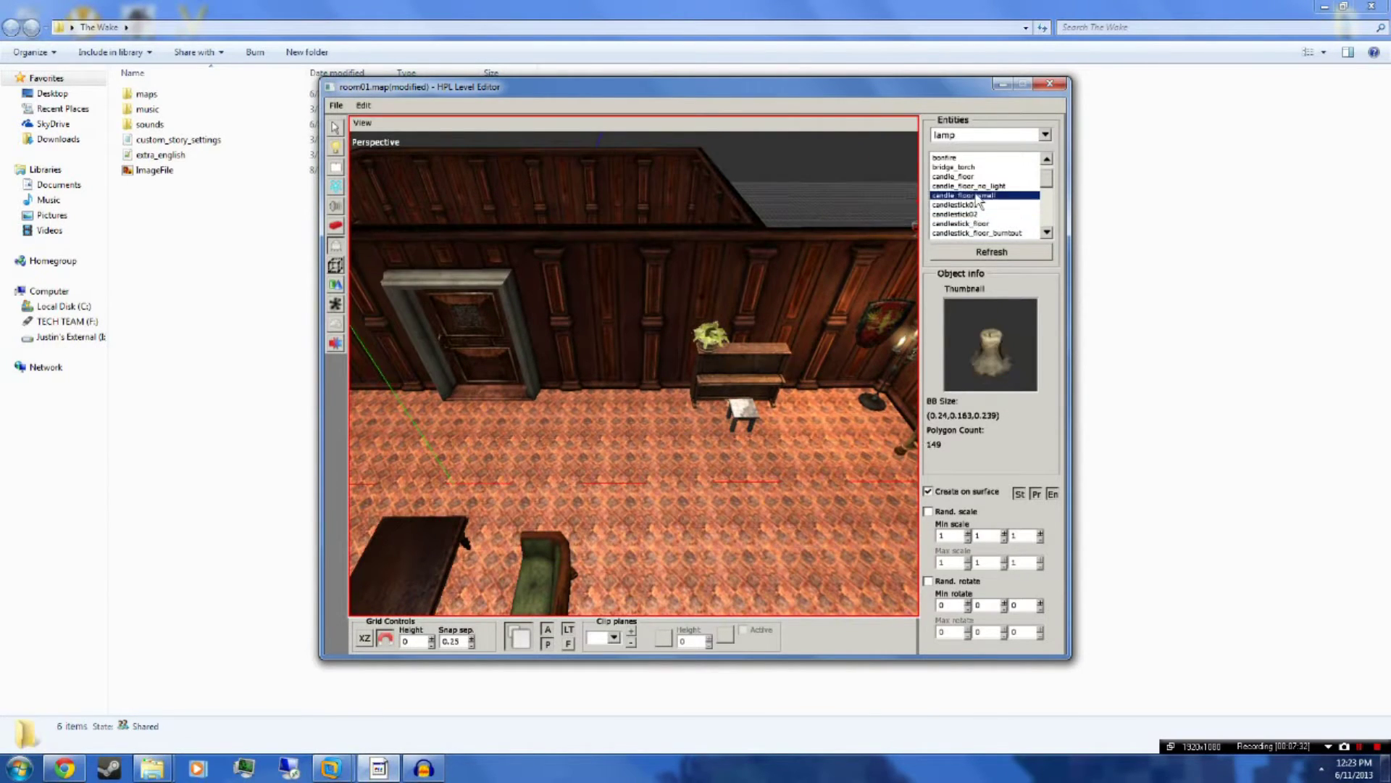
{"action": "left_click", "coordinate": [981, 167]}
{"action": "left_click", "coordinate": [980, 159]}
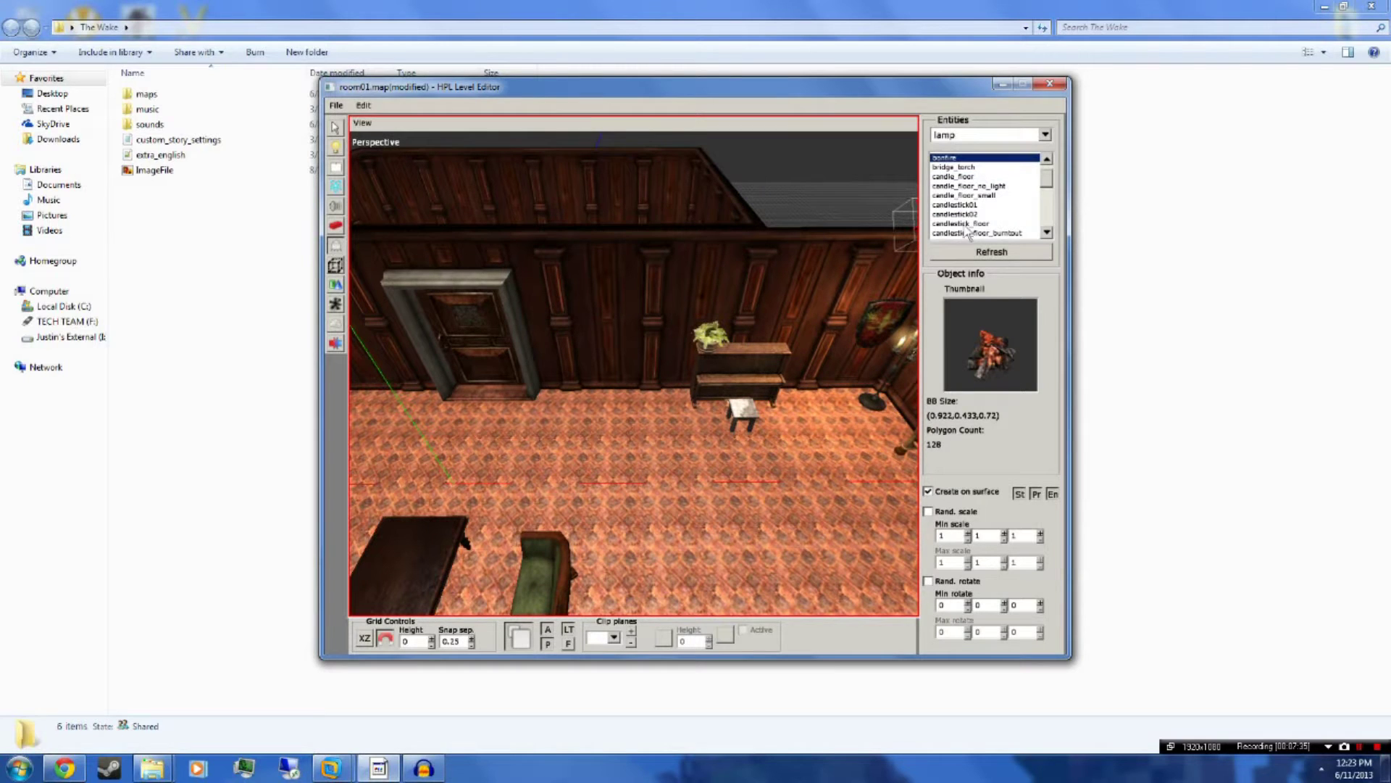
{"action": "left_click", "coordinate": [957, 168]}
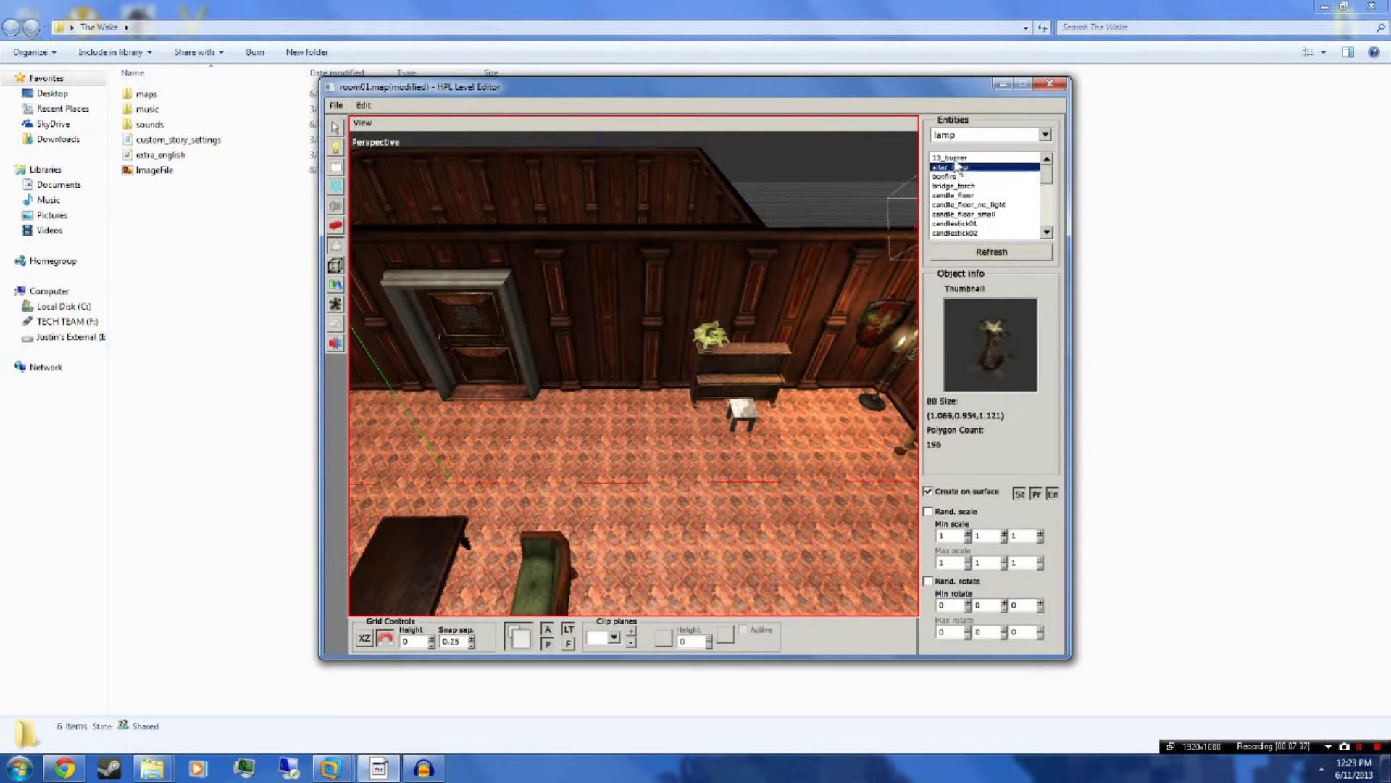
{"action": "left_click", "coordinate": [975, 233]}
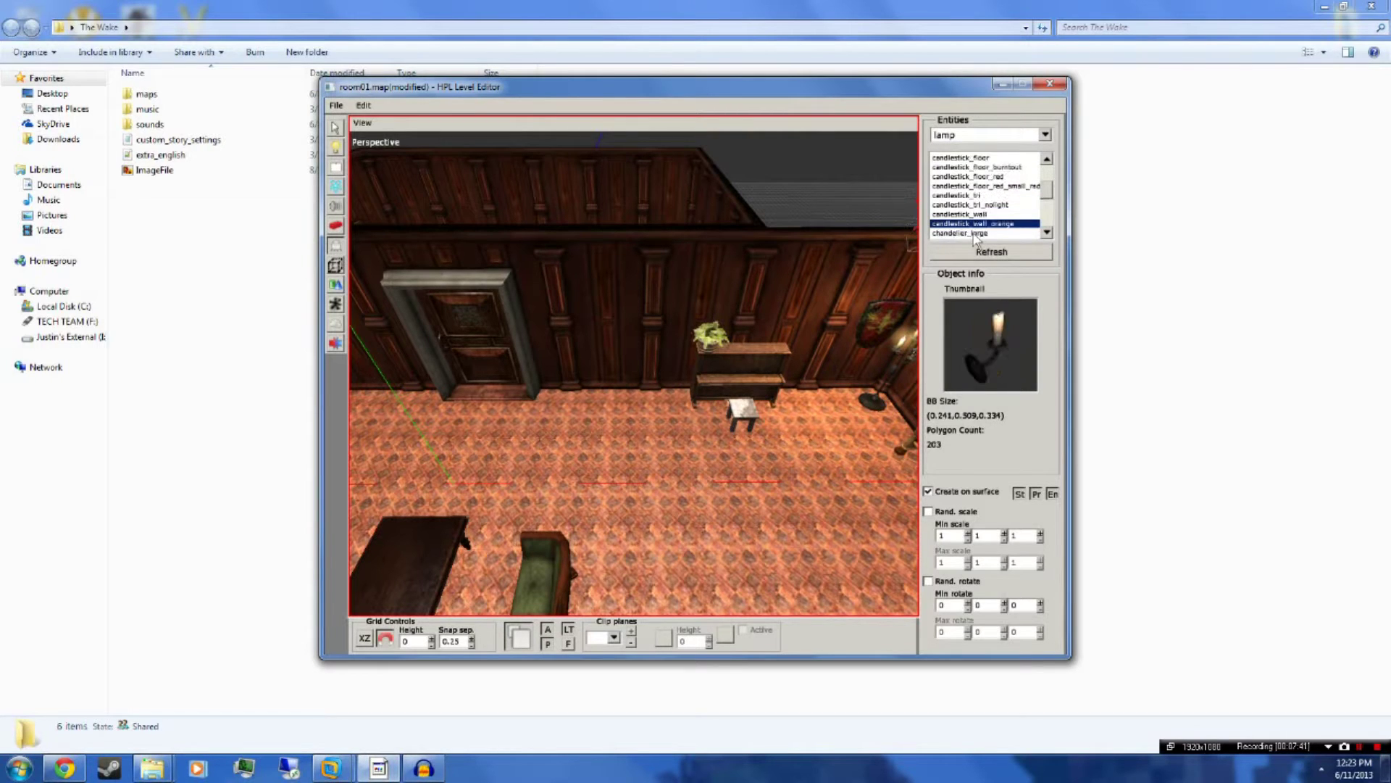
{"action": "left_click", "coordinate": [975, 233]}
{"action": "left_click", "coordinate": [975, 233]}
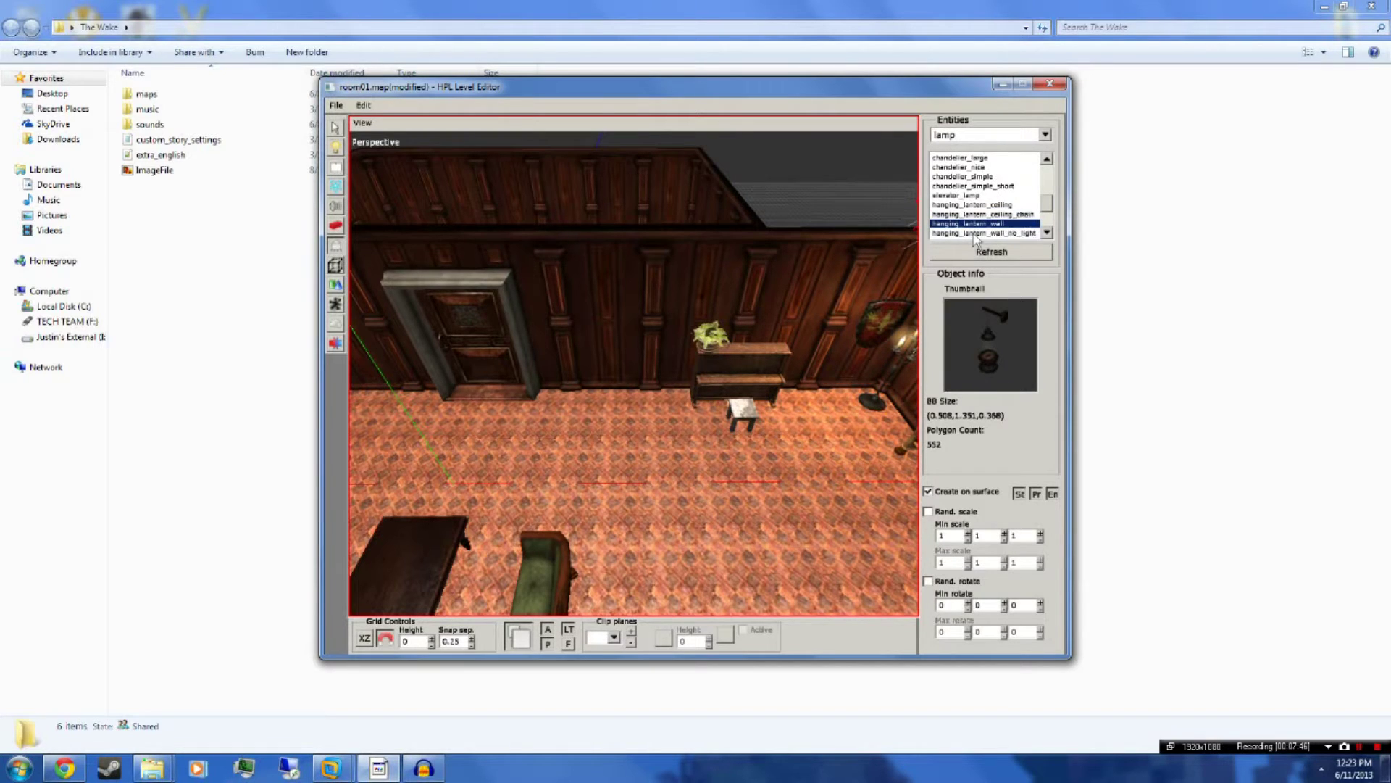
{"action": "left_click", "coordinate": [976, 234]}
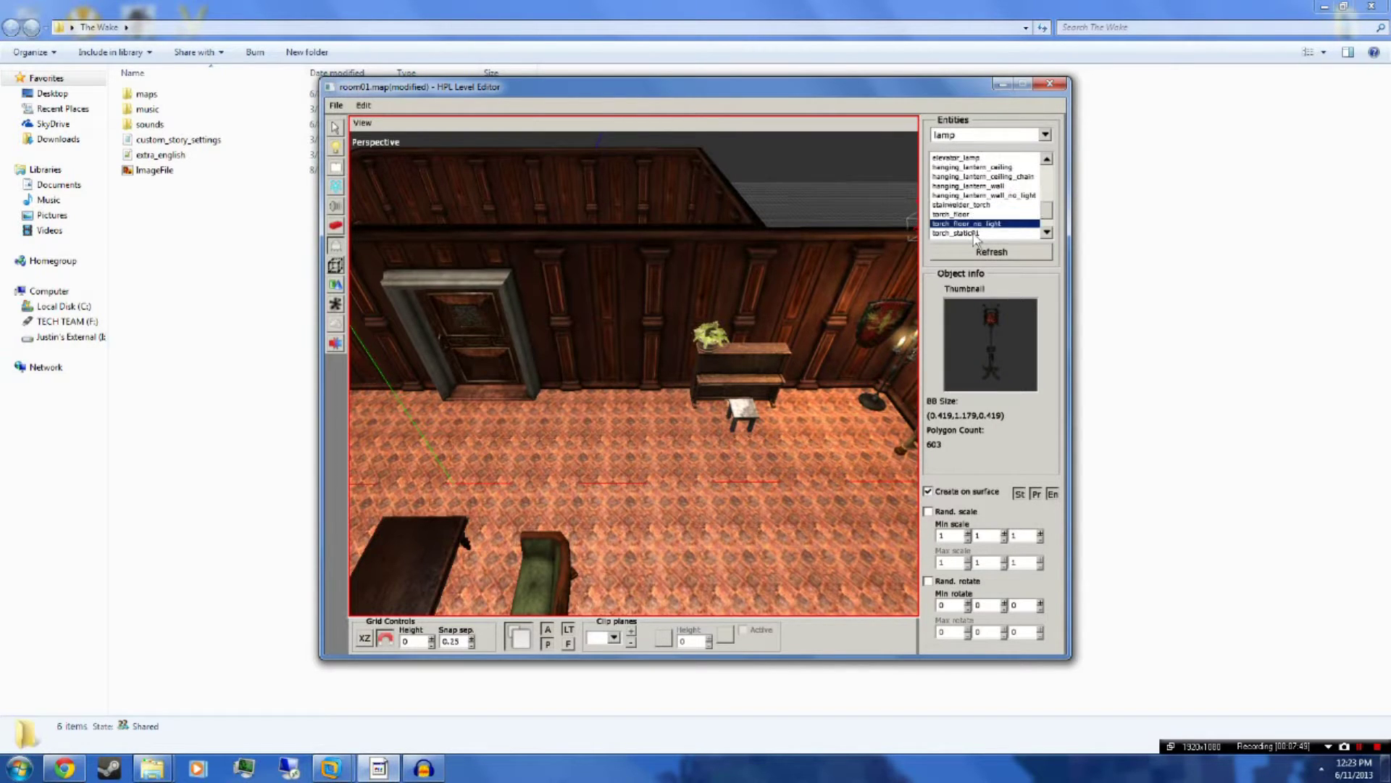
{"action": "left_click", "coordinate": [976, 238]}
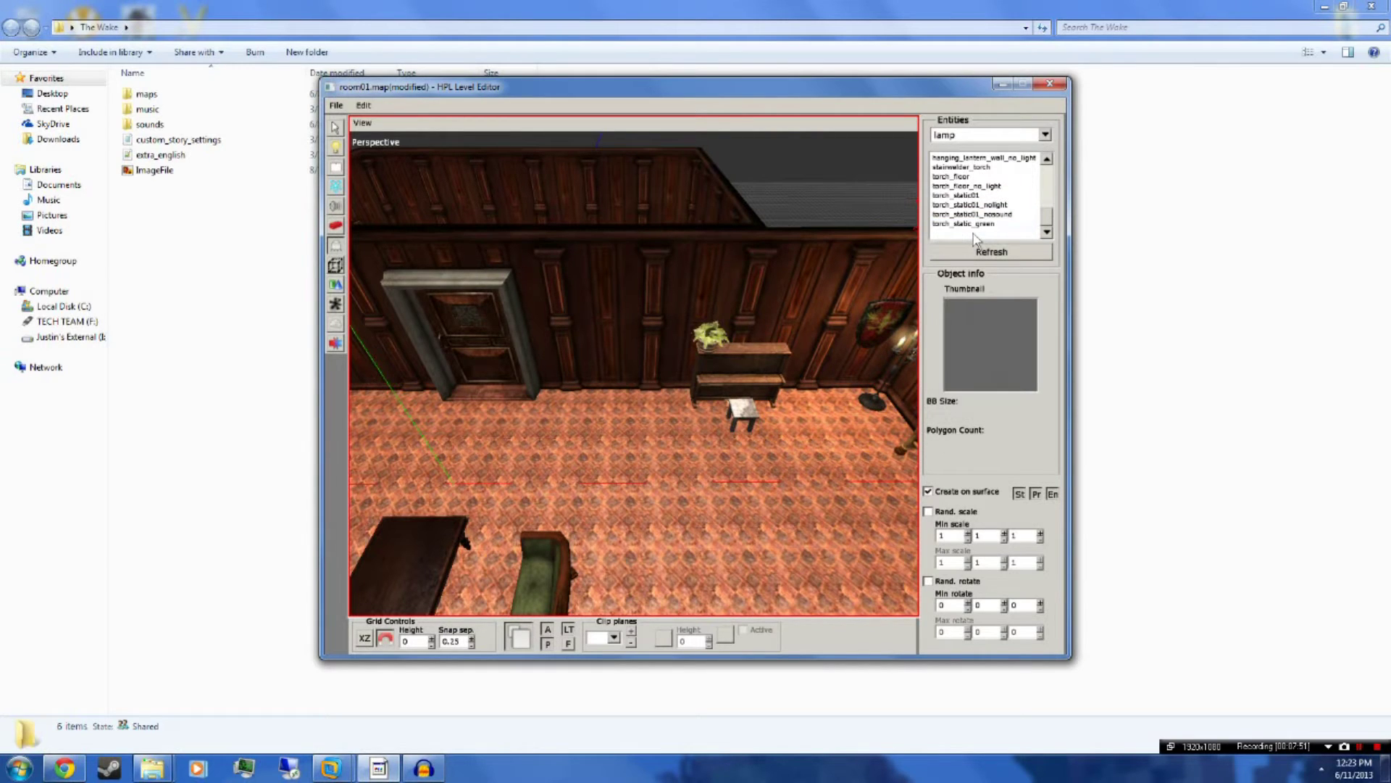
{"action": "left_click", "coordinate": [982, 226]}
{"action": "scroll", "coordinate": [982, 227], "scroll_direction": "up", "scroll_amount": 5}
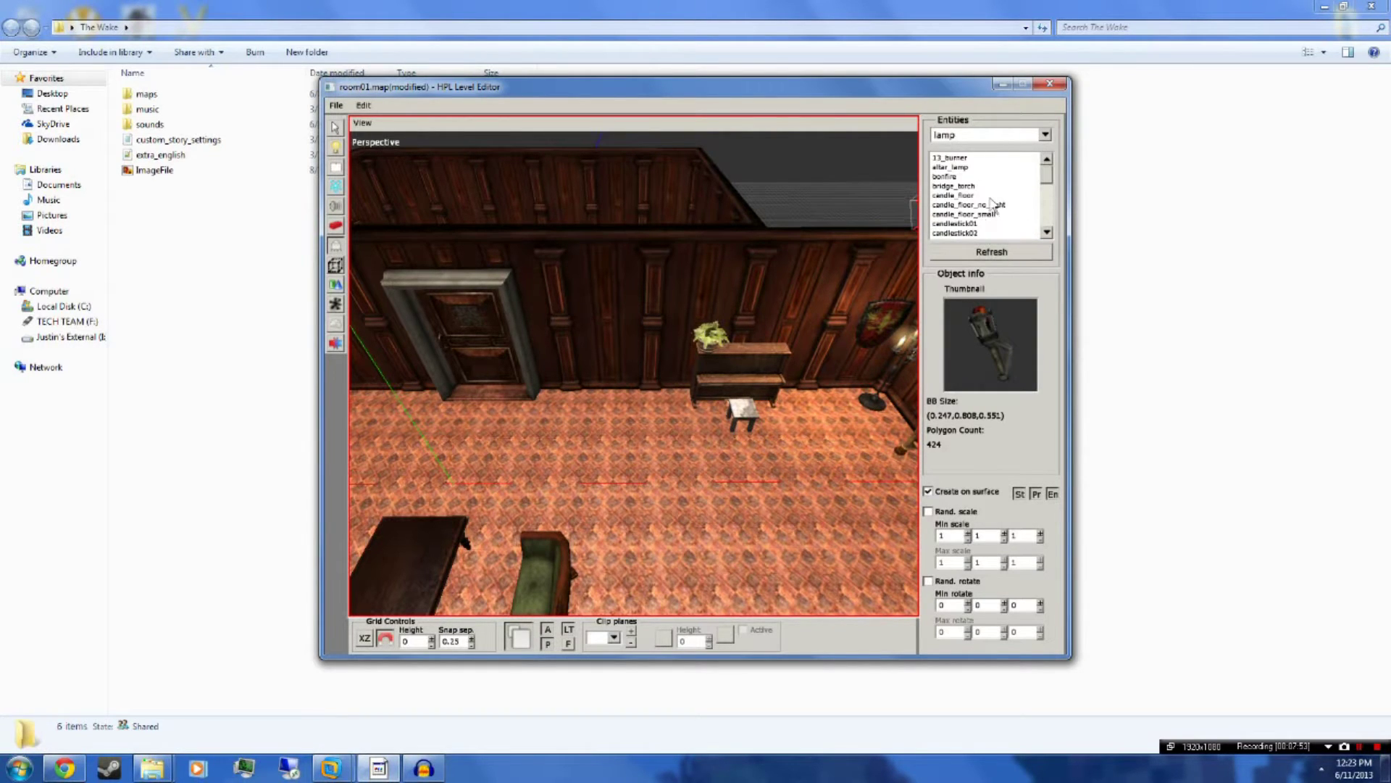
{"action": "left_click", "coordinate": [981, 187]}
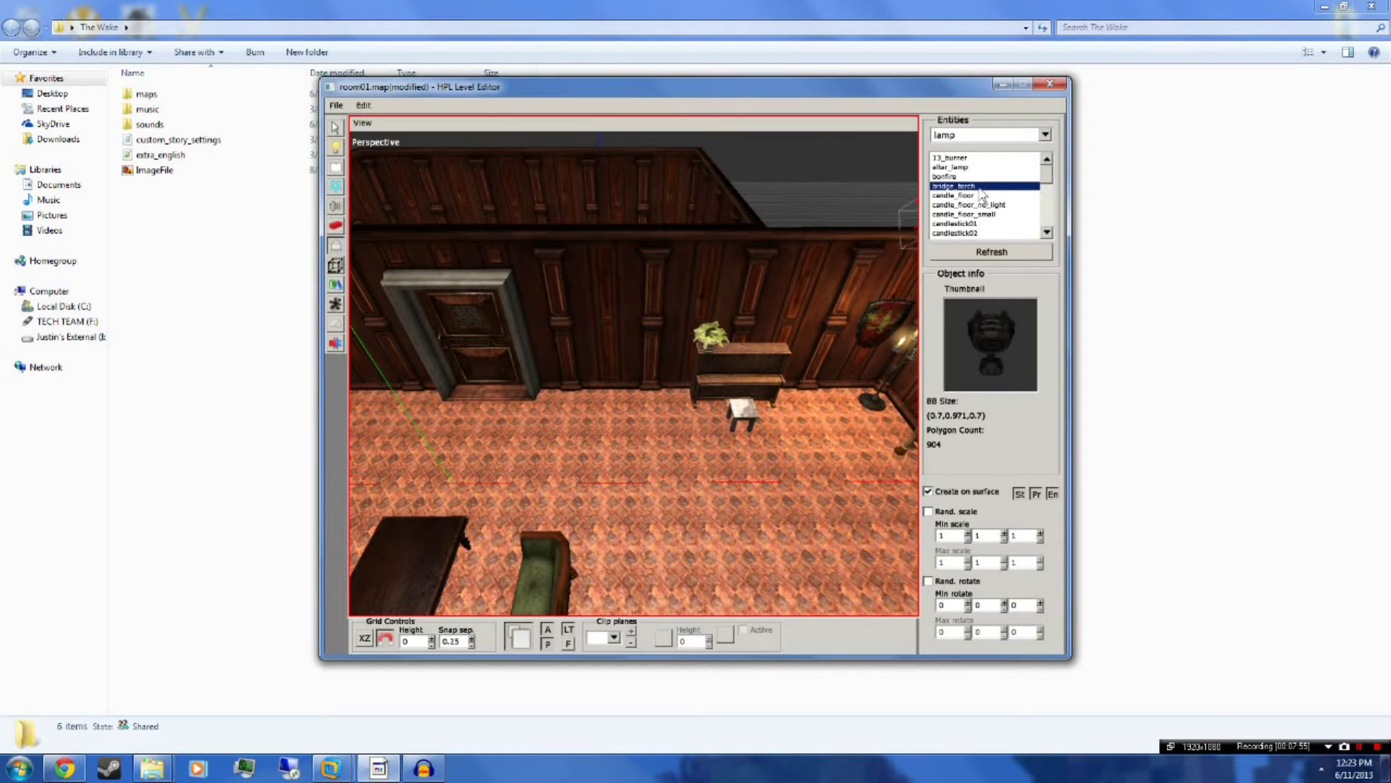
{"action": "left_click", "coordinate": [977, 176]}
{"action": "left_click", "coordinate": [977, 167]}
{"action": "left_click", "coordinate": [979, 159]}
{"action": "left_click", "coordinate": [978, 206]}
Place a candlestick_floor lamp against the wall between the wardrobe and the door.
{"action": "left_click", "coordinate": [983, 224]}
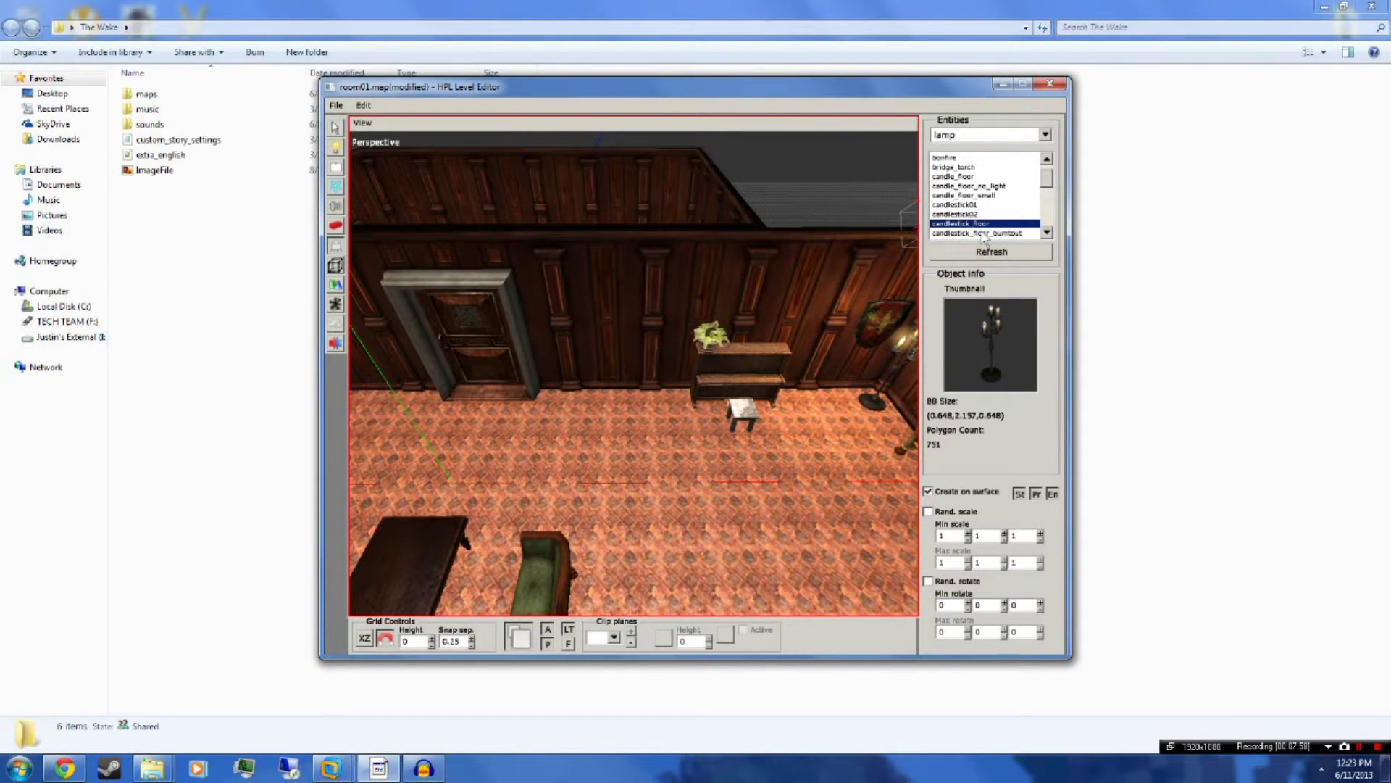
{"action": "middle_click_drag", "start_coordinate": [688, 333], "coordinate": [695, 368]}
{"action": "scroll", "coordinate": [819, 290], "scroll_direction": "down", "scroll_amount": 2}
{"action": "scroll", "coordinate": [692, 331], "scroll_direction": "up", "scroll_amount": 3}
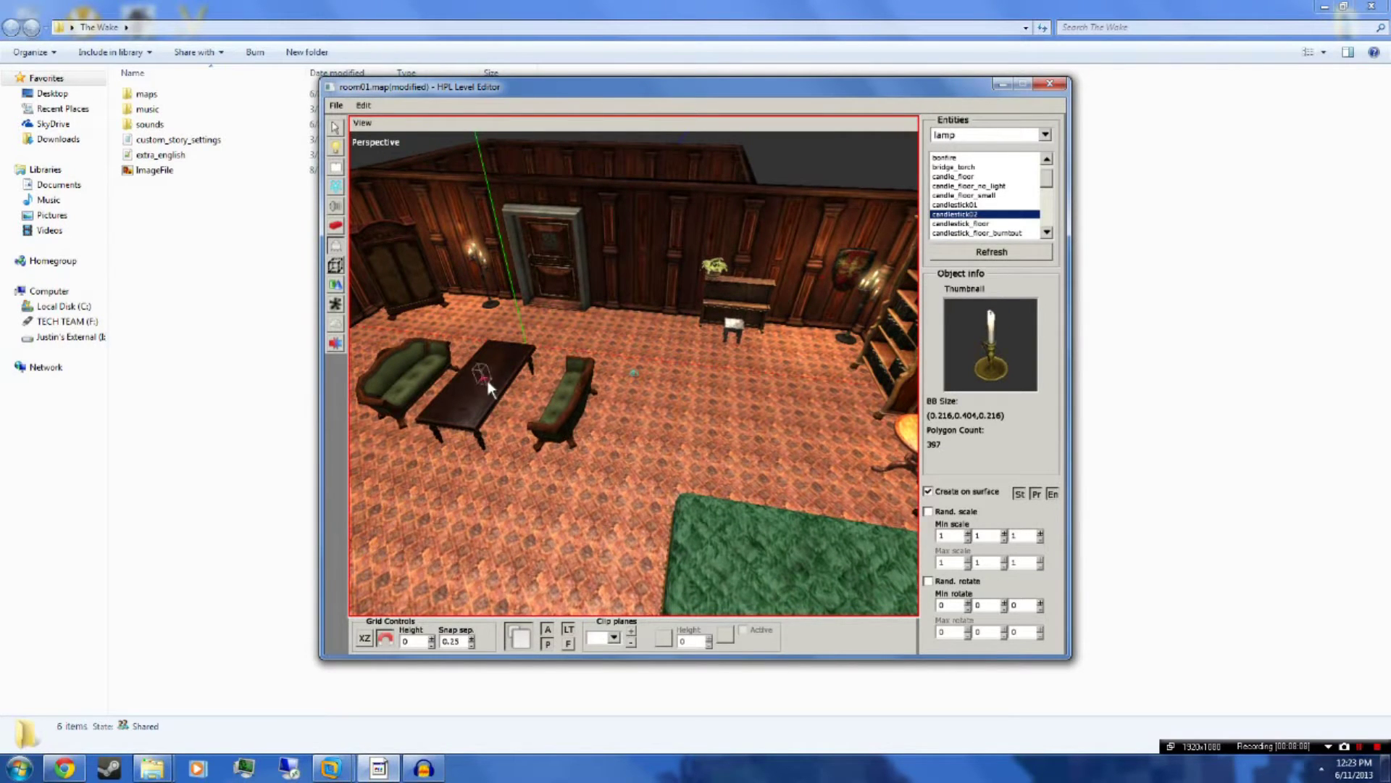
Place candlestick02 lamps on the dark table between the green sofas and on the desk beside the bed.
{"action": "middle_click_drag", "start_coordinate": [482, 380], "coordinate": [570, 470], "text": "alt"}
{"action": "scroll", "coordinate": [508, 365], "scroll_direction": "up", "scroll_amount": 3}
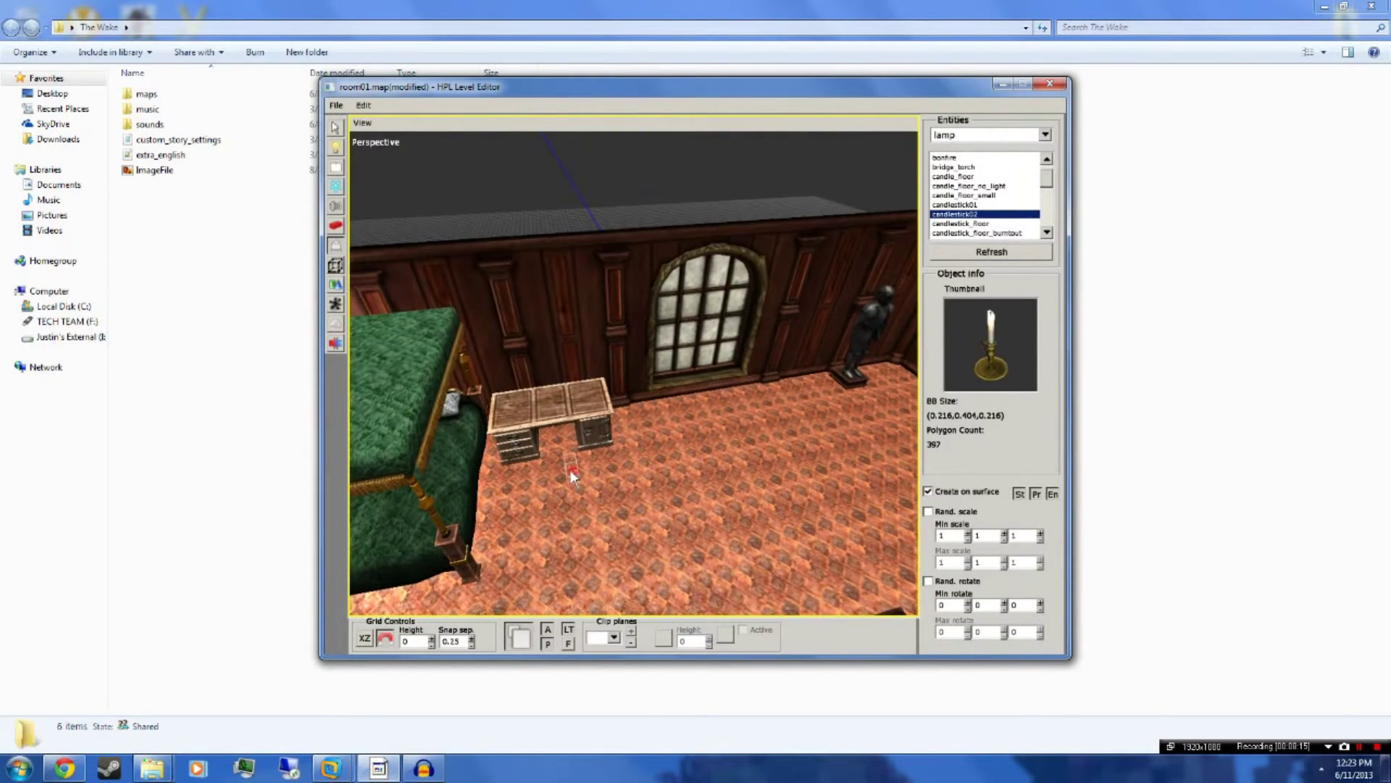
{"action": "left_click", "coordinate": [507, 403]}
{"action": "scroll", "coordinate": [596, 435], "scroll_direction": "down", "scroll_amount": 3}
{"action": "middle_click_drag", "start_coordinate": [597, 435], "coordinate": [776, 361]}
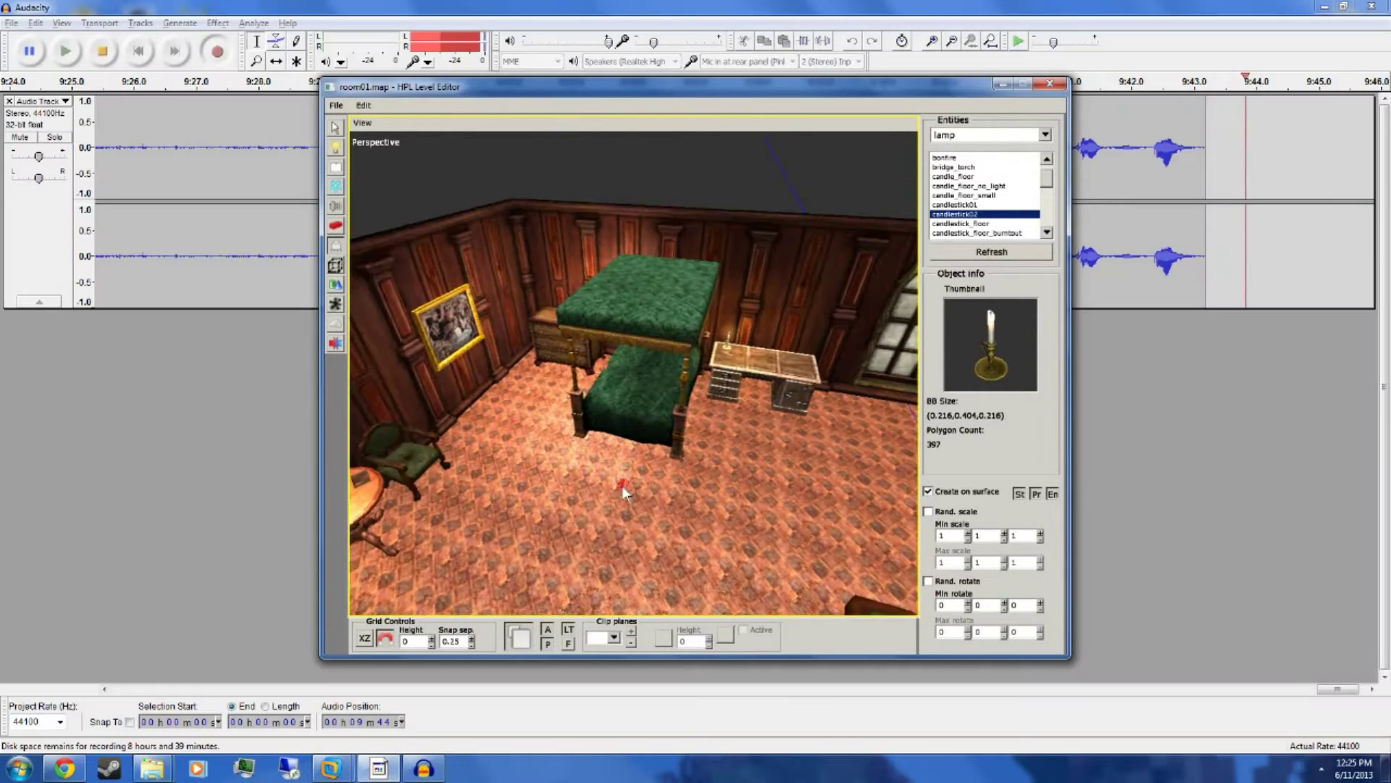
Rotate the gold-framed painting beside the chest of drawers by about 180 degrees so it hangs the right way up.
{"action": "scroll", "coordinate": [627, 479], "scroll_direction": "up", "scroll_amount": 3}
{"action": "mouse_move", "coordinate": [631, 468]}
{"action": "middle_mouse_down", "text": "alt"}
{"action": "mouse_move", "coordinate": [610, 431]}
{"action": "mouse_move", "coordinate": [654, 460]}
{"action": "middle_mouse_up", "text": "alt"}
{"action": "scroll", "coordinate": [639, 406], "scroll_direction": "up", "scroll_amount": 2}
{"action": "scroll", "coordinate": [638, 403], "scroll_direction": "up", "scroll_amount": 3}
{"action": "mouse_move", "coordinate": [638, 403]}
{"action": "middle_mouse_down"}
{"action": "mouse_move", "coordinate": [709, 436]}
{"action": "mouse_move", "coordinate": [766, 500]}
{"action": "mouse_move", "coordinate": [715, 465]}
{"action": "mouse_move", "coordinate": [815, 419]}
{"action": "mouse_move", "coordinate": [797, 406]}
{"action": "middle_mouse_up"}
{"action": "scroll", "coordinate": [709, 436], "scroll_direction": "up", "scroll_amount": 1}
{"action": "scroll", "coordinate": [813, 518], "scroll_direction": "down", "scroll_amount": 3}
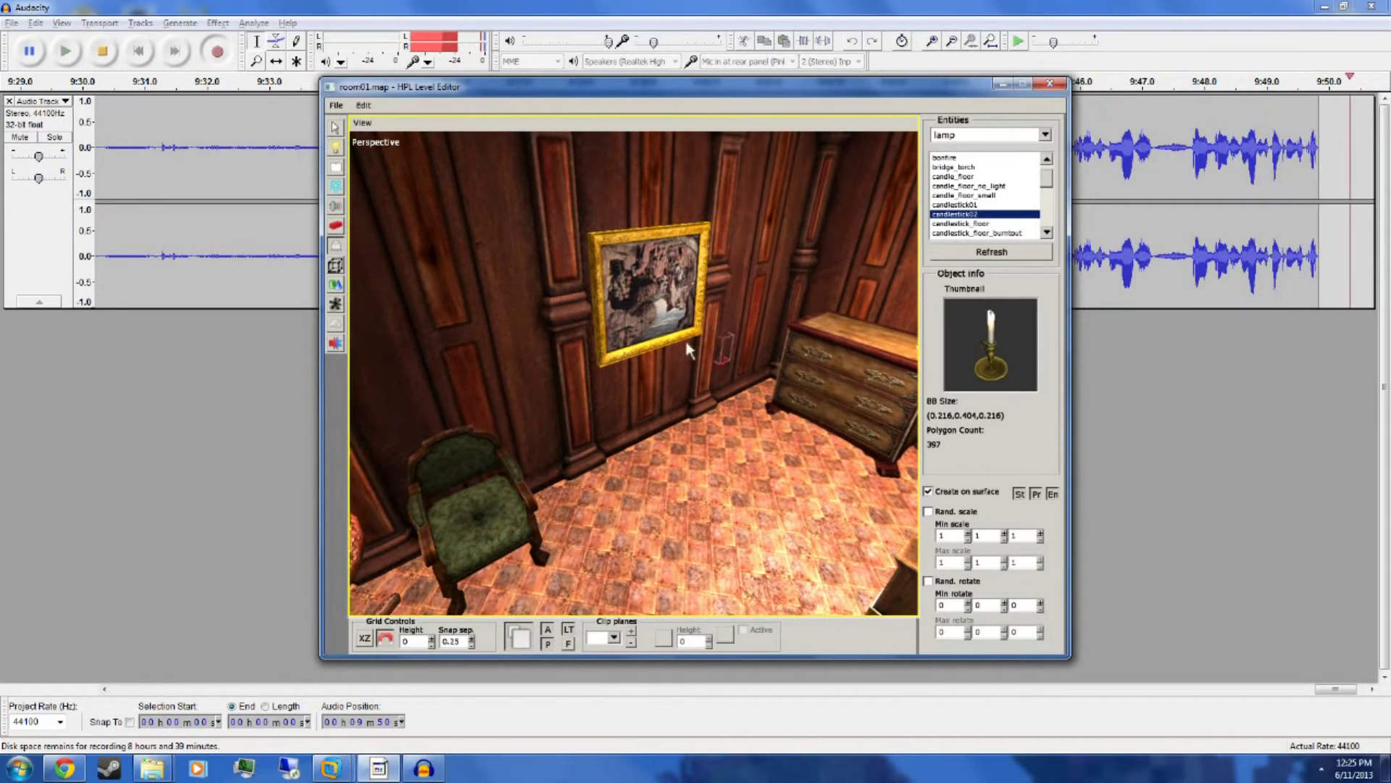
{"action": "left_click", "coordinate": [335, 128]}
{"action": "left_click", "coordinate": [645, 290]}
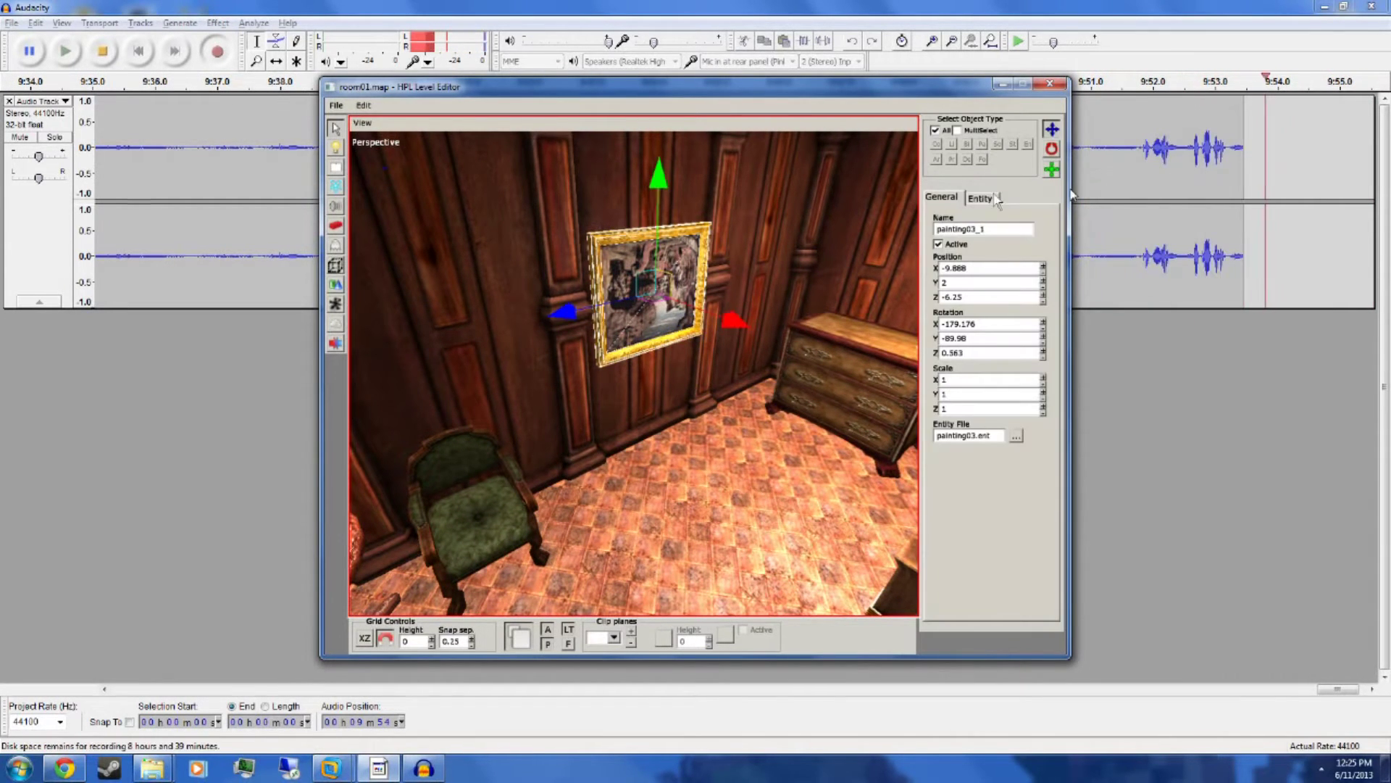
{"action": "key", "text": "r"}
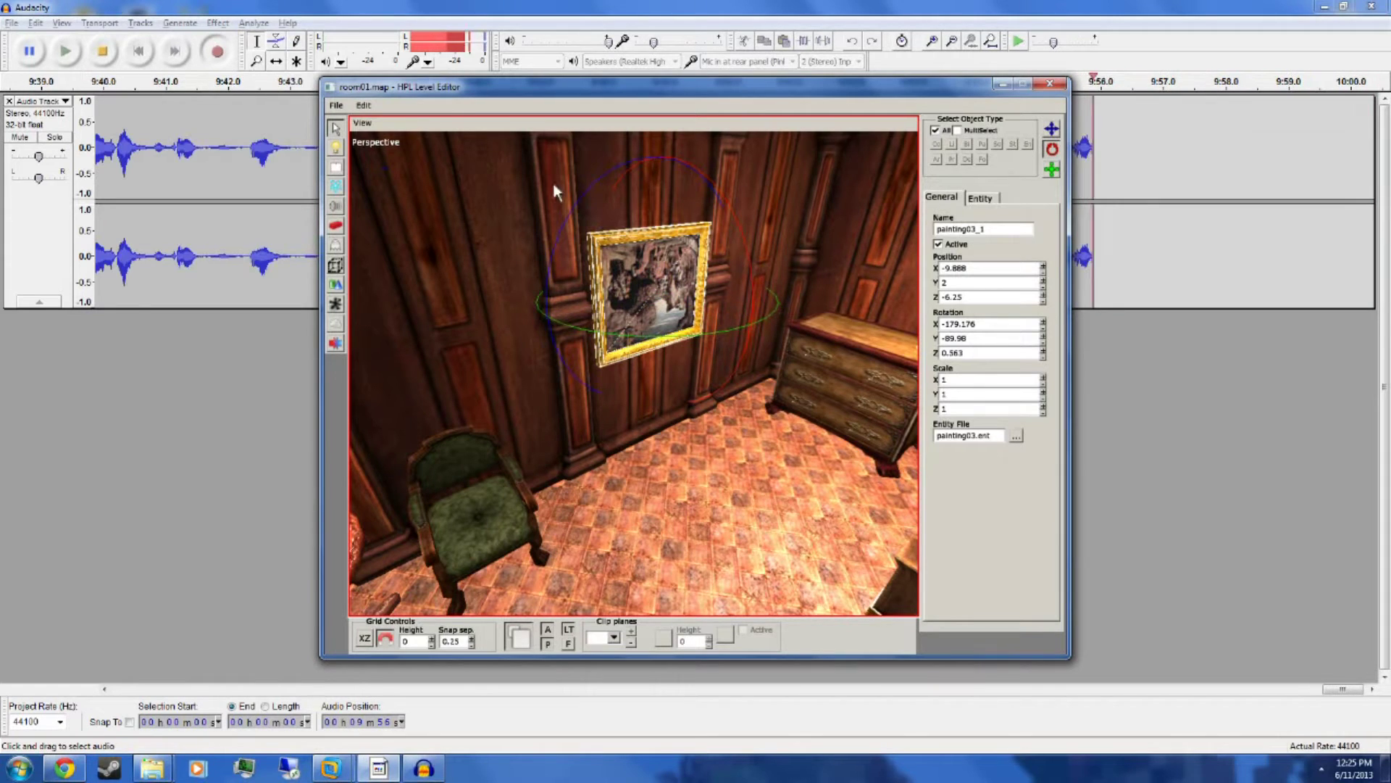
{"action": "mouse_move", "coordinate": [590, 194]}
{"action": "left_mouse_down"}
{"action": "mouse_move", "coordinate": [547, 274]}
{"action": "mouse_move", "coordinate": [559, 345]}
{"action": "left_mouse_up"}
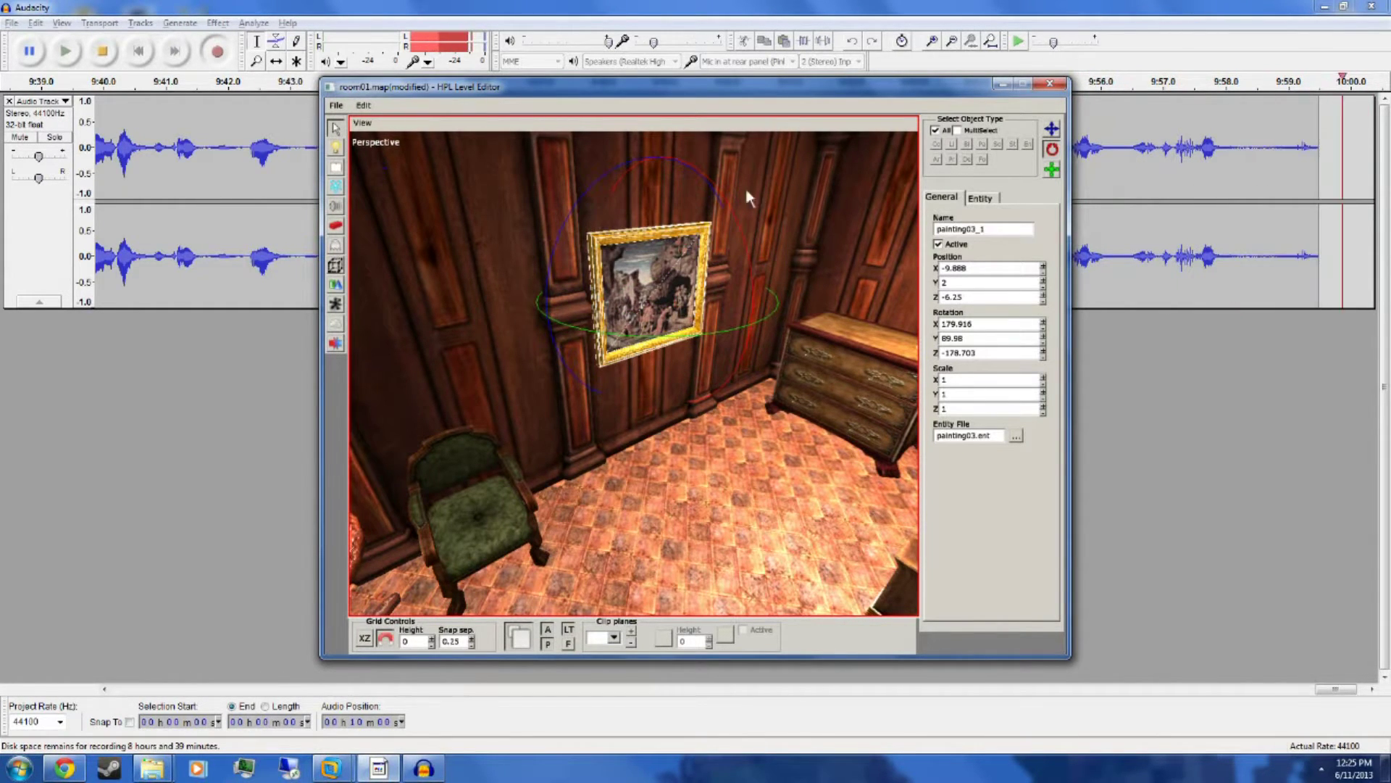
Place a candlestick_floor lamp in the room corner between the two suits of armour.
{"action": "left_click", "coordinate": [336, 245]}
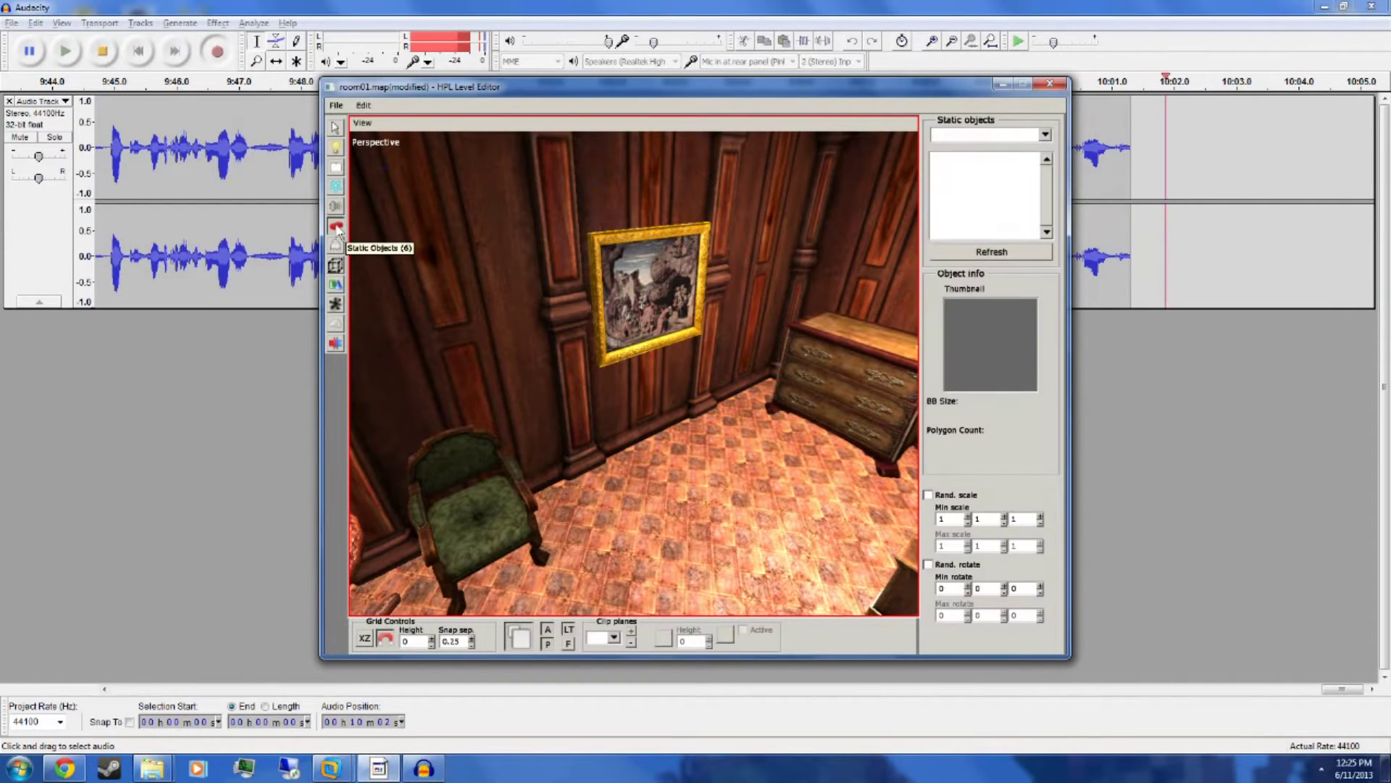
{"action": "middle_click_drag", "start_coordinate": [703, 433], "coordinate": [796, 265]}
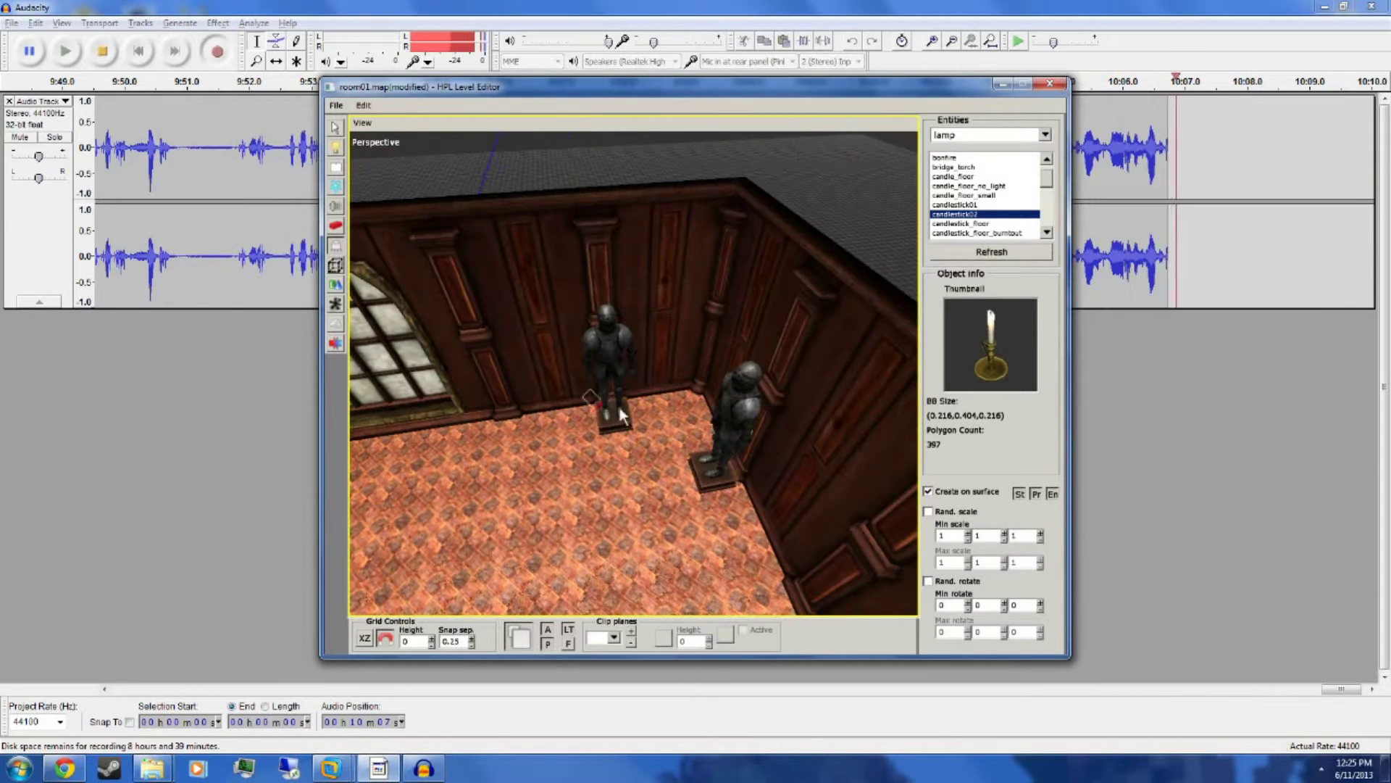
{"action": "left_click", "coordinate": [961, 224]}
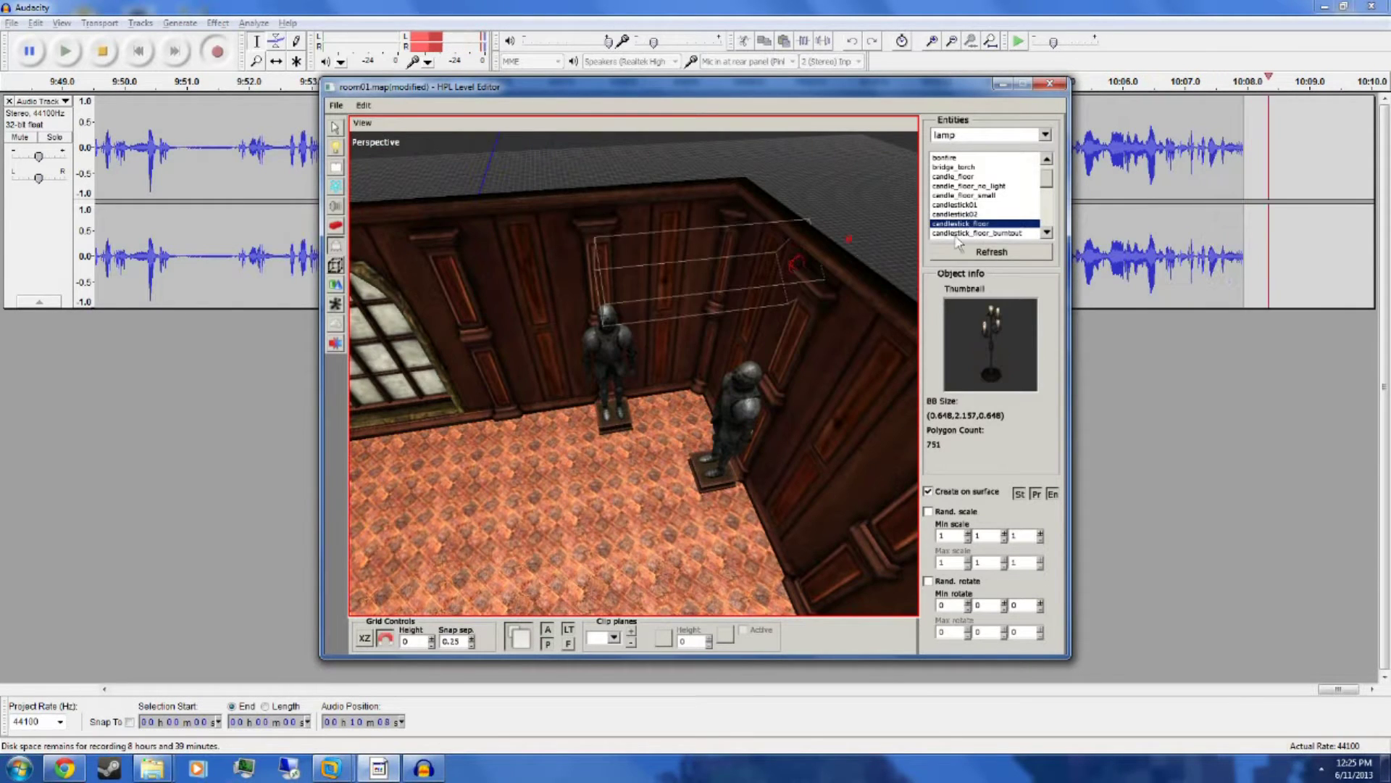
{"action": "left_click", "coordinate": [680, 410]}
{"action": "mouse_move", "coordinate": [679, 410]}
{"action": "middle_mouse_down"}
{"action": "mouse_move", "coordinate": [749, 292]}
{"action": "mouse_move", "coordinate": [648, 264]}
{"action": "mouse_move", "coordinate": [646, 373]}
{"action": "mouse_move", "coordinate": [377, 319]}
{"action": "mouse_move", "coordinate": [692, 484]}
{"action": "mouse_move", "coordinate": [694, 392]}
{"action": "middle_mouse_up"}
{"action": "scroll", "coordinate": [695, 399], "scroll_direction": "down", "scroll_amount": 3}
Inspect the whole room lit only by its lamps with the editor's preview lighting off, and switch that lighting back on.
{"action": "left_click", "coordinate": [548, 630]}
{"action": "left_click", "coordinate": [548, 644]}
{"action": "middle_click_drag", "start_coordinate": [774, 436], "coordinate": [572, 436]}
{"action": "scroll", "coordinate": [726, 333], "scroll_direction": "down", "scroll_amount": 4}
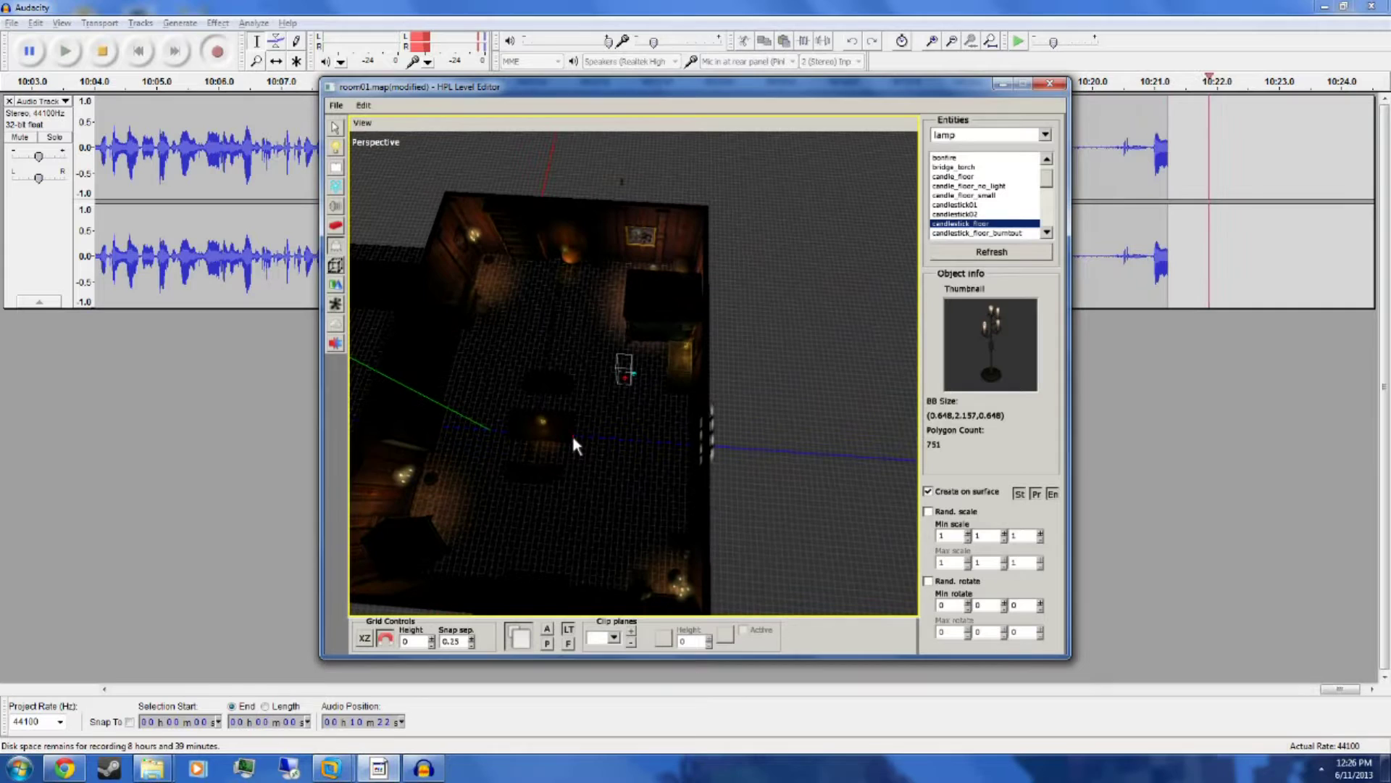
{"action": "middle_click_drag", "start_coordinate": [573, 439], "coordinate": [713, 516]}
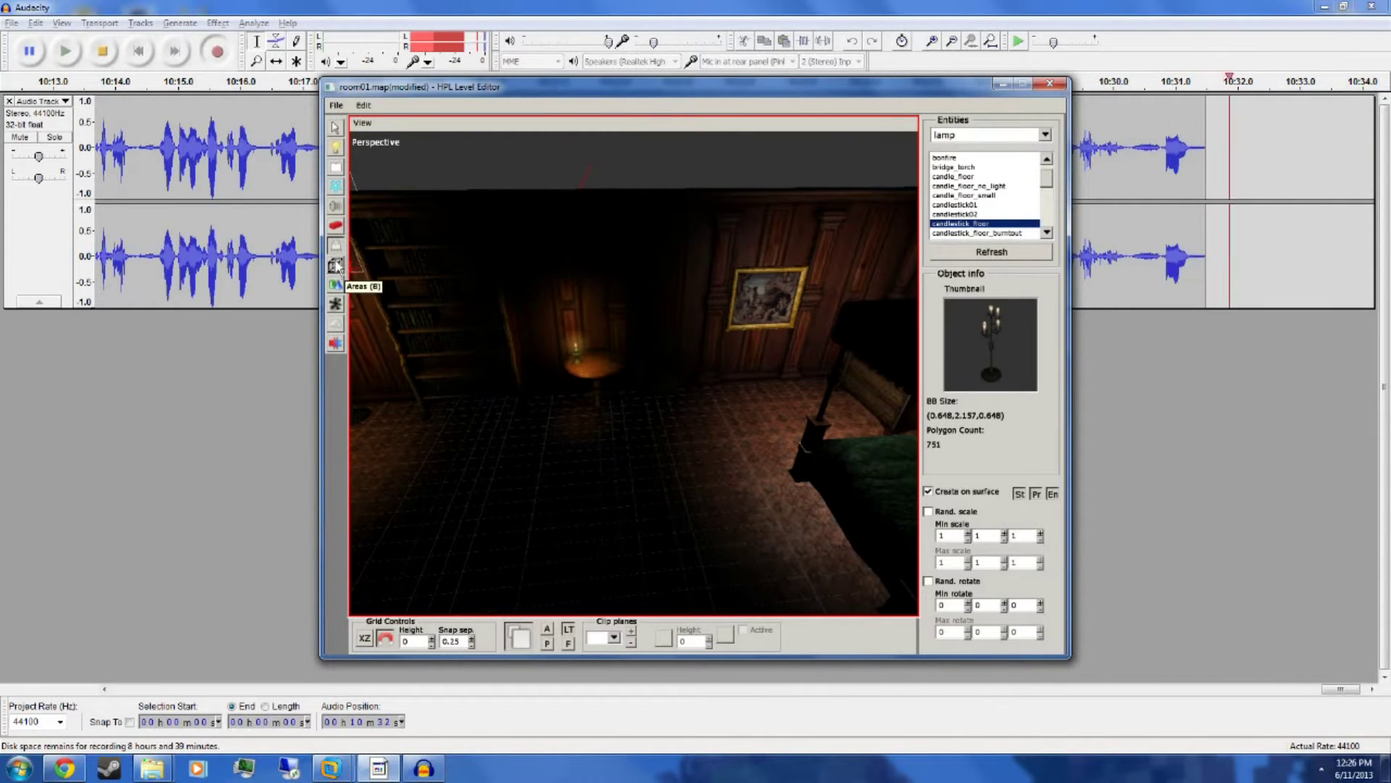
{"action": "left_click", "coordinate": [548, 642]}
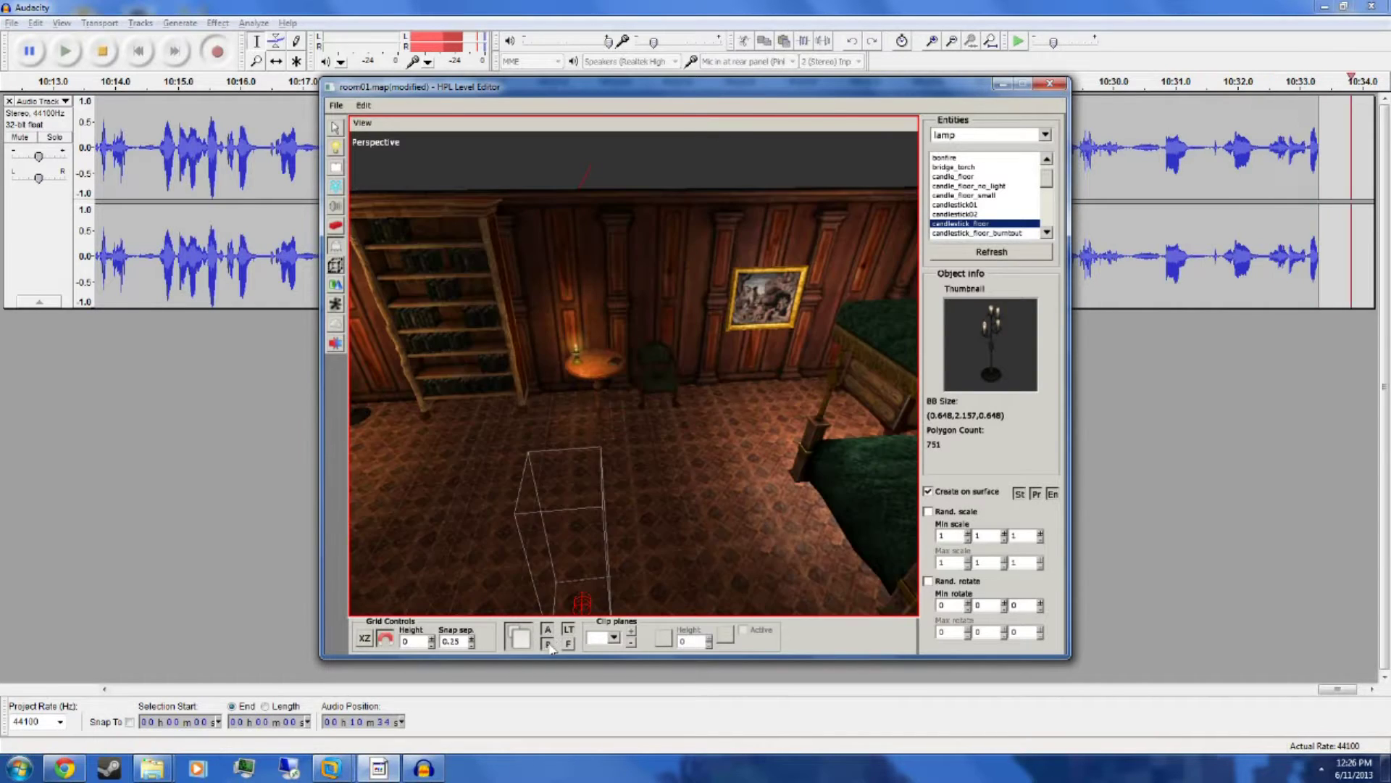
Add a point light by the round table with the candle and raise it to a Y position of 2.
{"action": "left_click", "coordinate": [336, 149]}
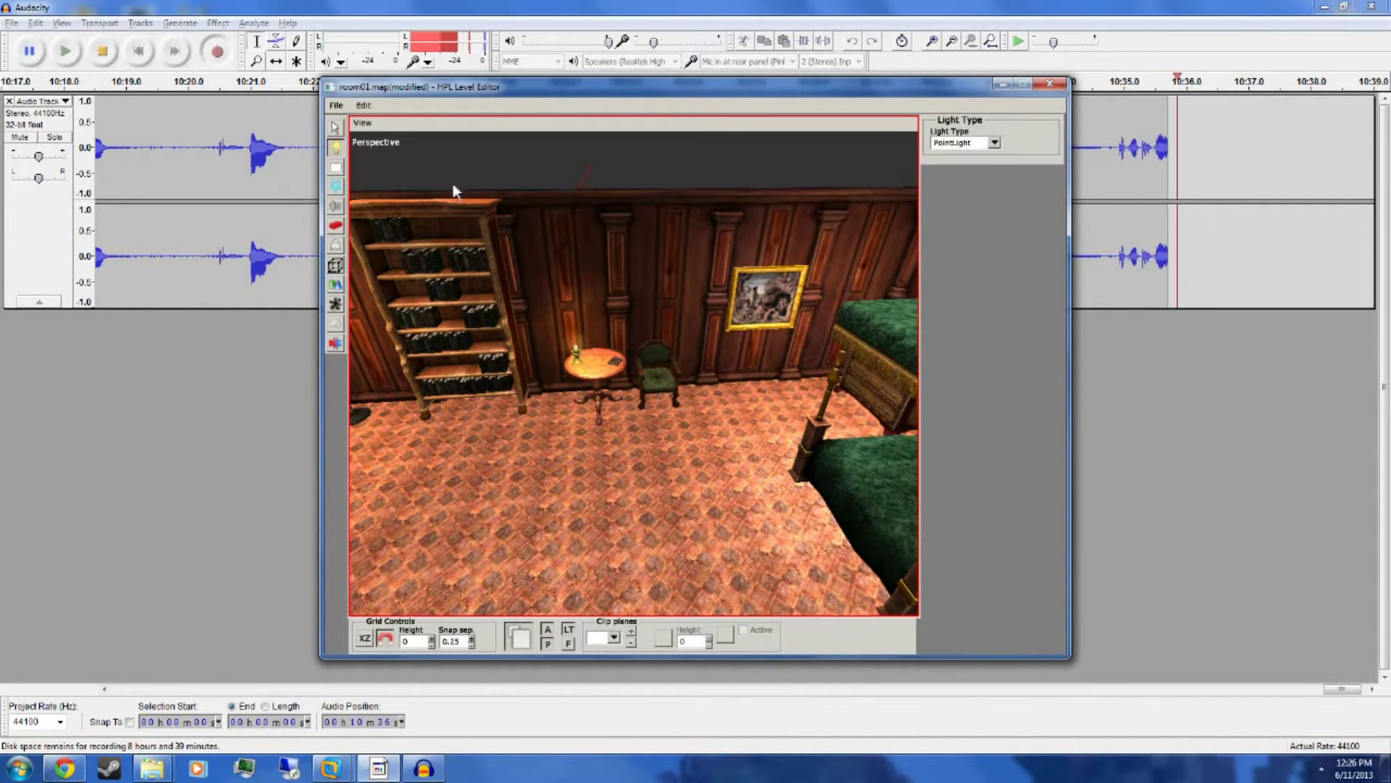
{"action": "left_click", "coordinate": [1325, 7]}
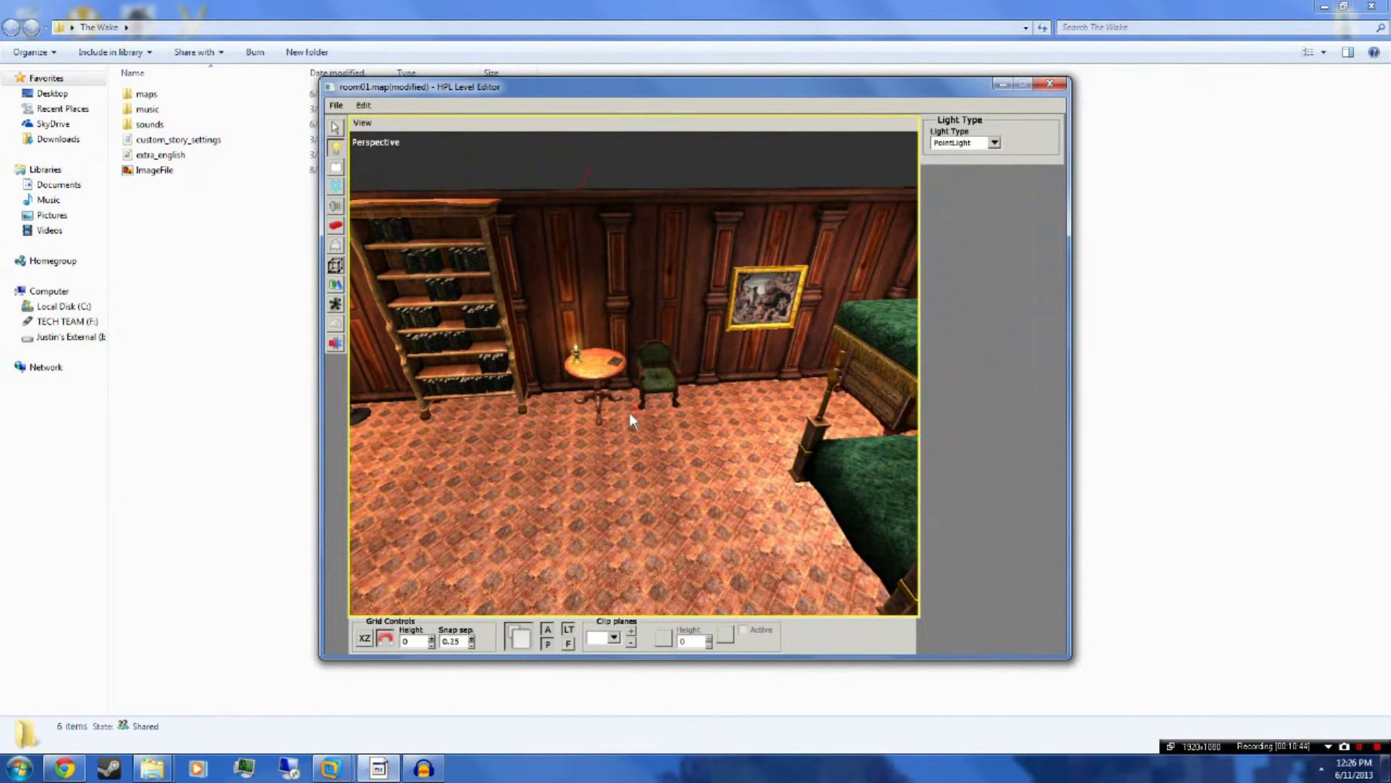
{"action": "right_click_drag", "start_coordinate": [629, 411], "coordinate": [667, 493], "text": "alt"}
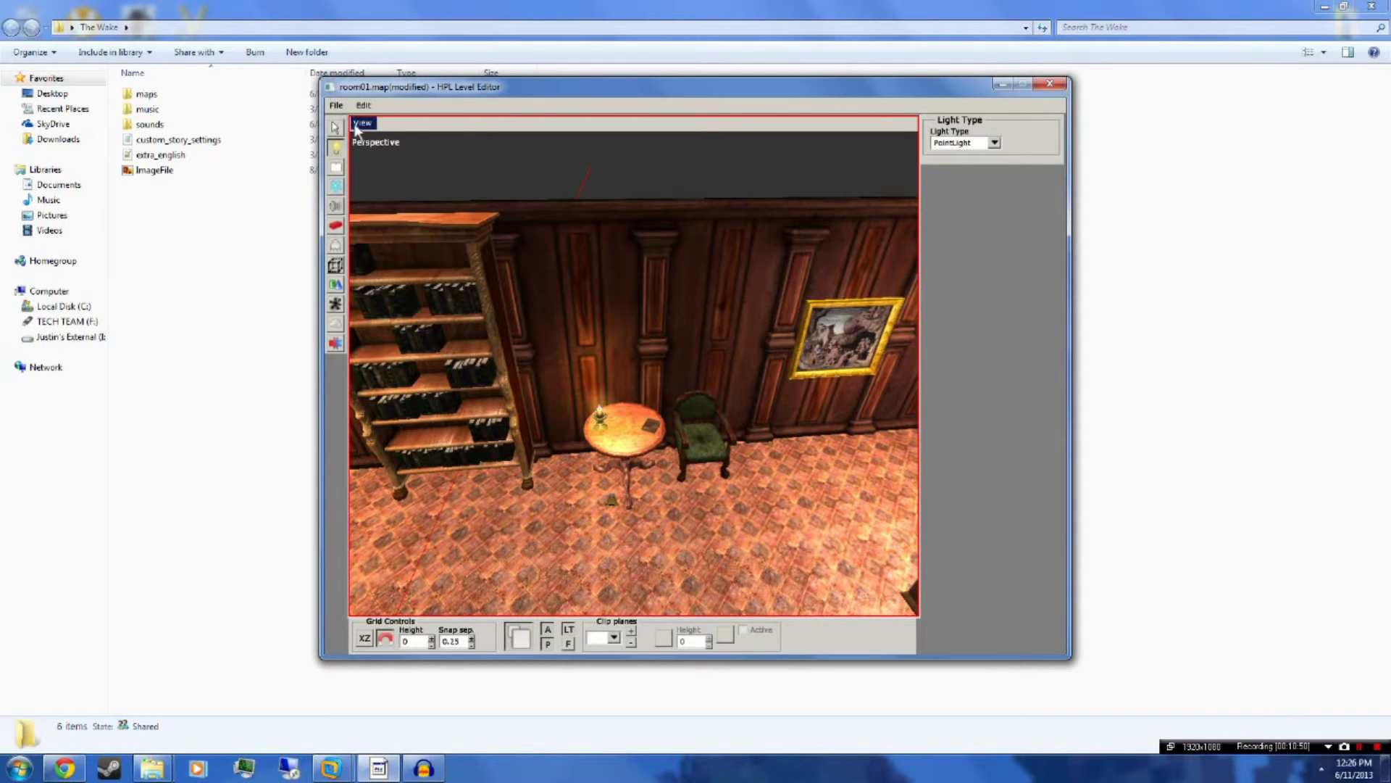
{"action": "left_click", "coordinate": [336, 132]}
{"action": "left_click", "coordinate": [611, 505]}
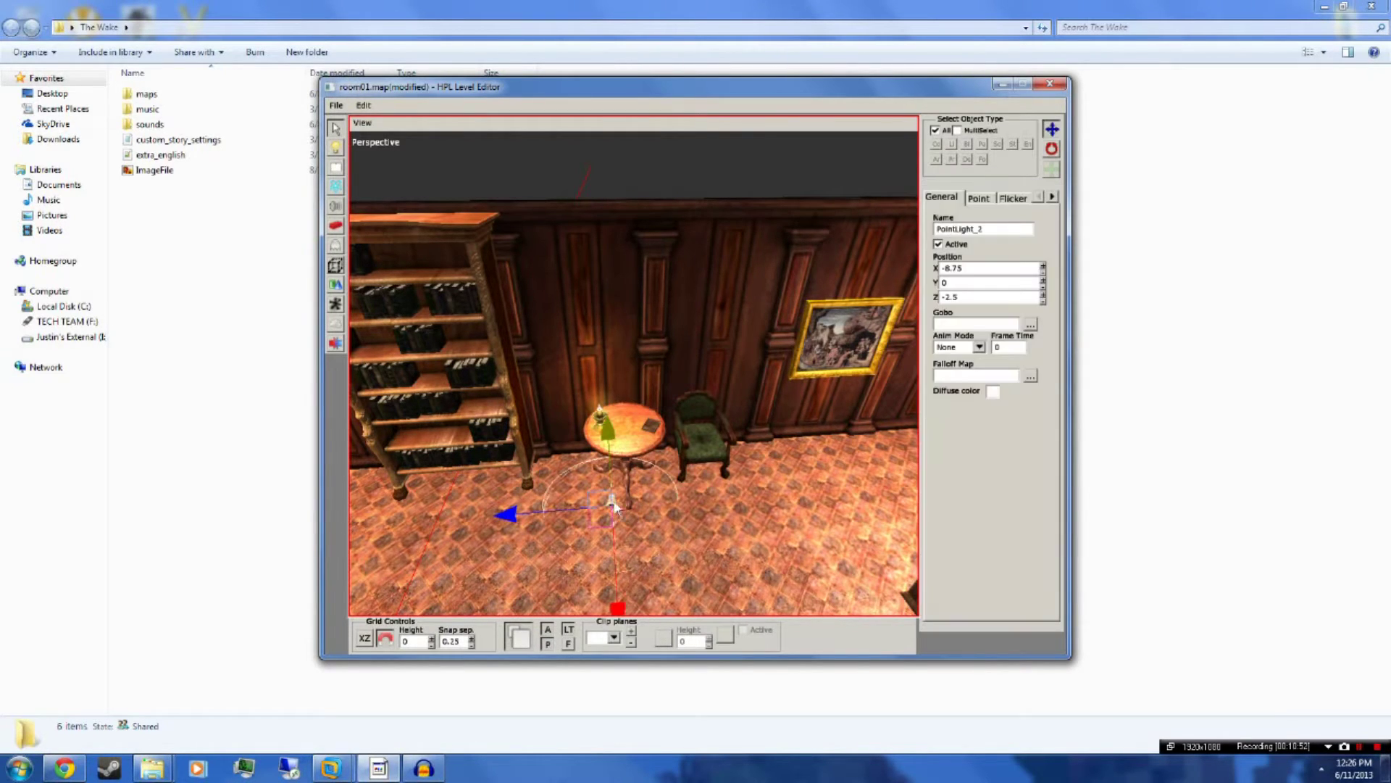
{"action": "left_click_drag", "start_coordinate": [606, 433], "coordinate": [790, 392]}
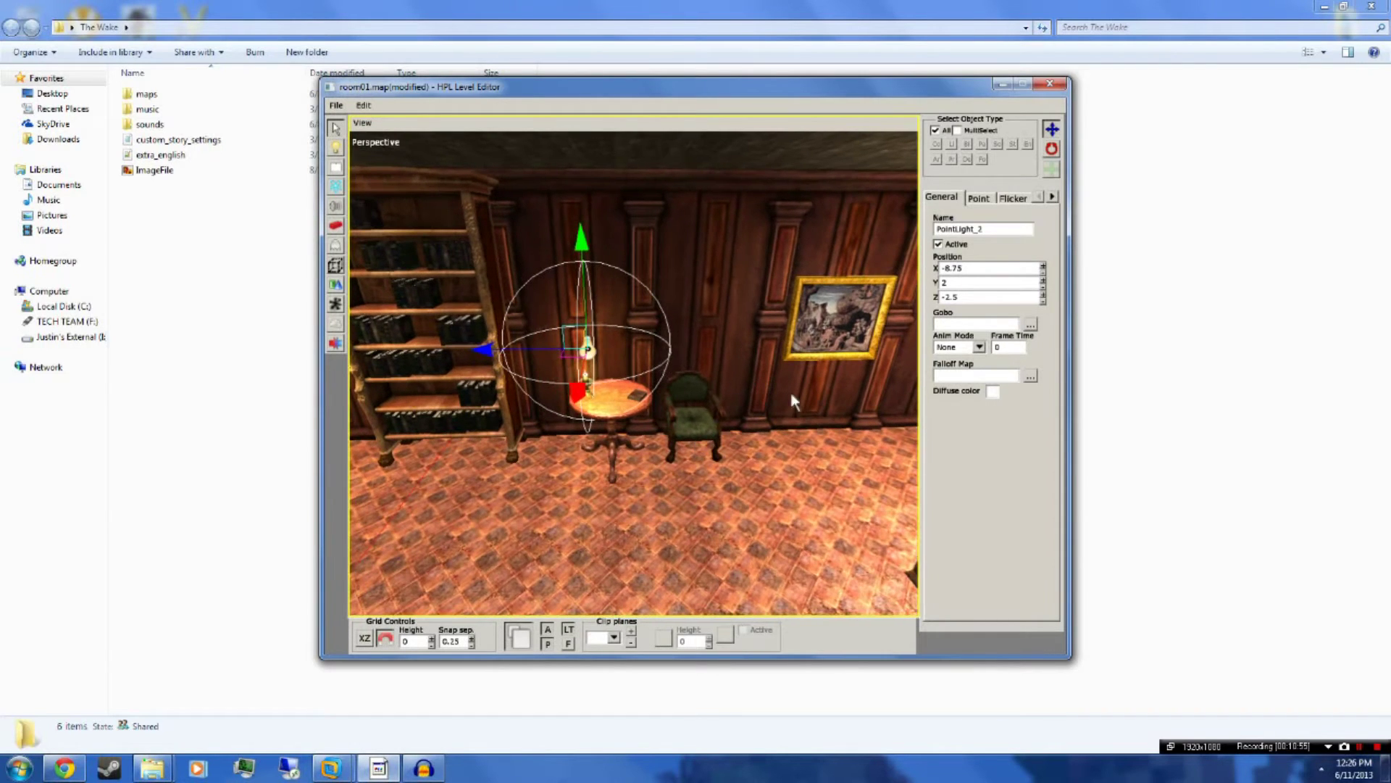
Set the round table's point light radius to 4, judging its reach with the editor's preview lighting off.
{"action": "left_click", "coordinate": [979, 197]}
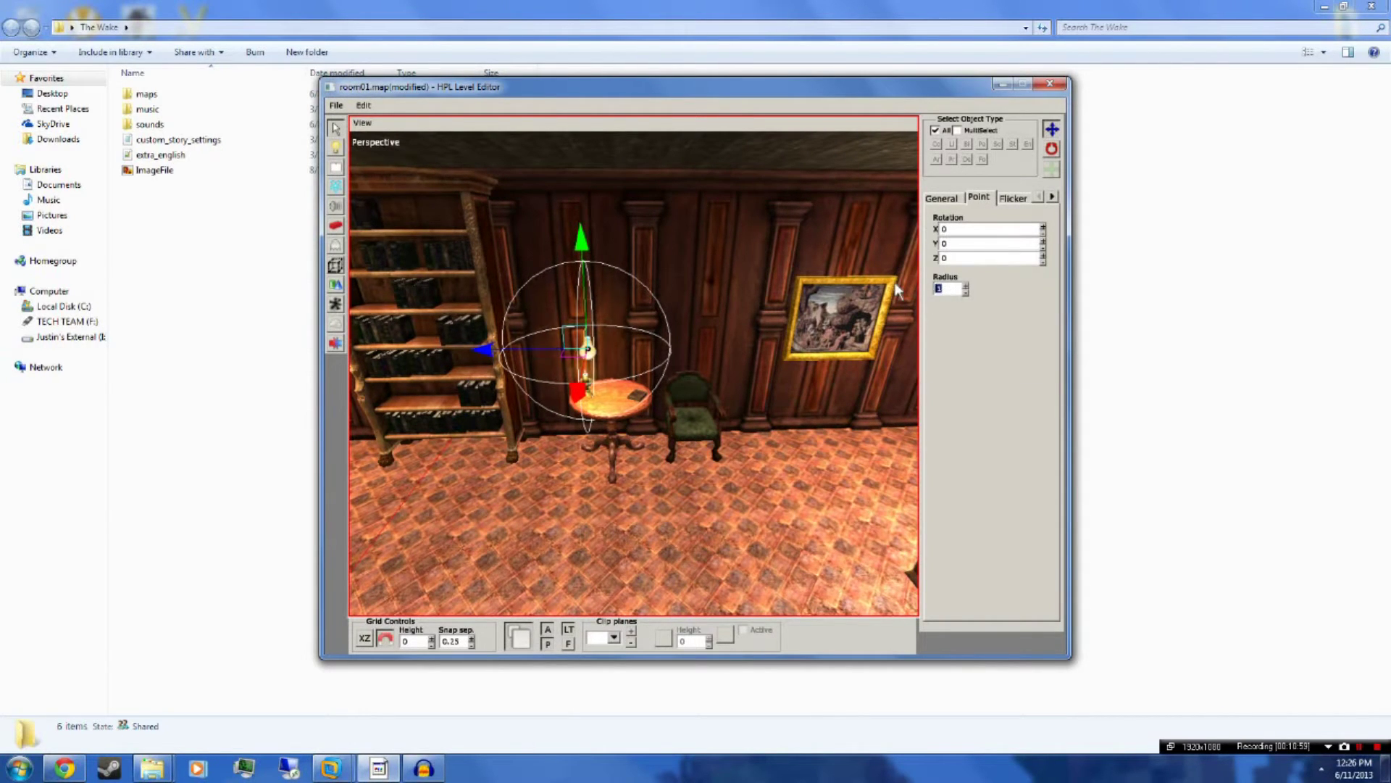
{"action": "key", "text": "Return"}
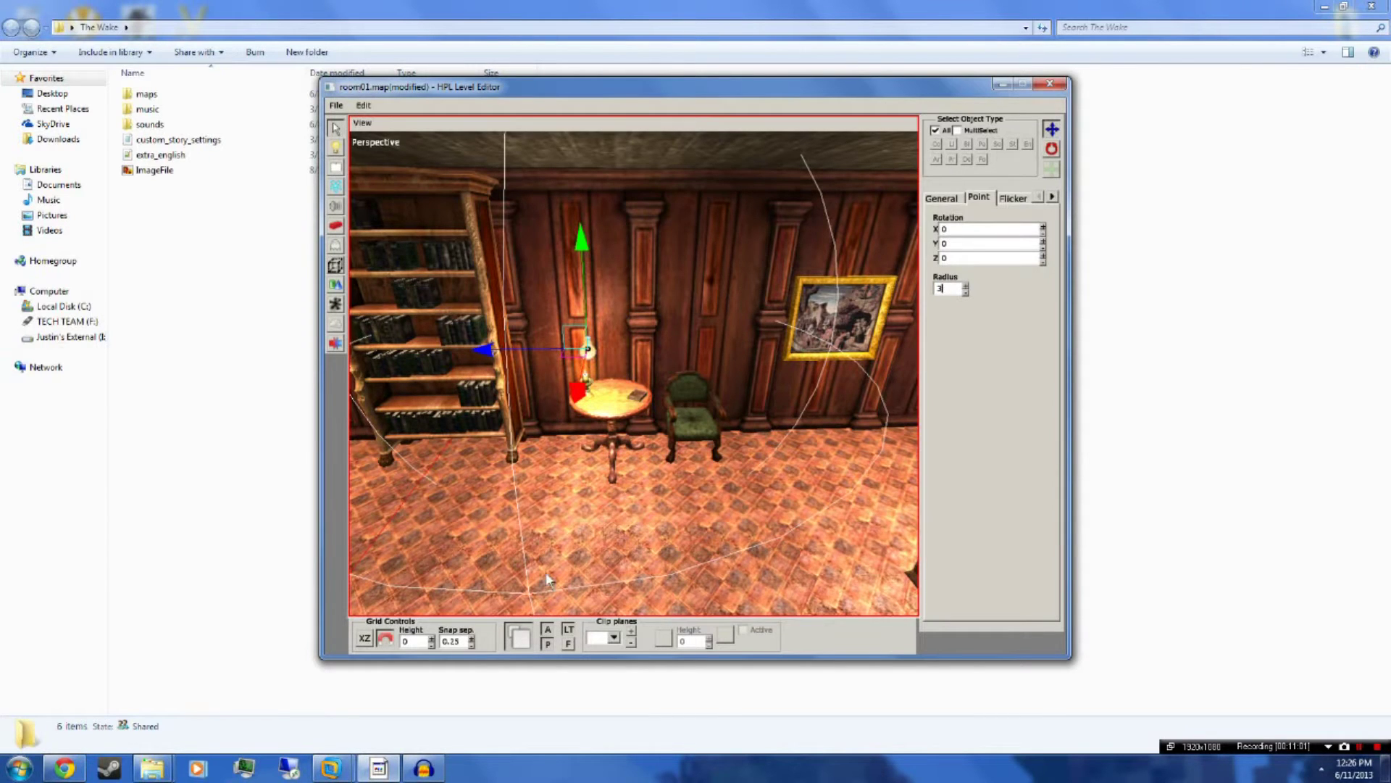
{"action": "left_click", "coordinate": [568, 642]}
{"action": "left_click_drag", "start_coordinate": [833, 551], "coordinate": [717, 331], "text": "alt"}
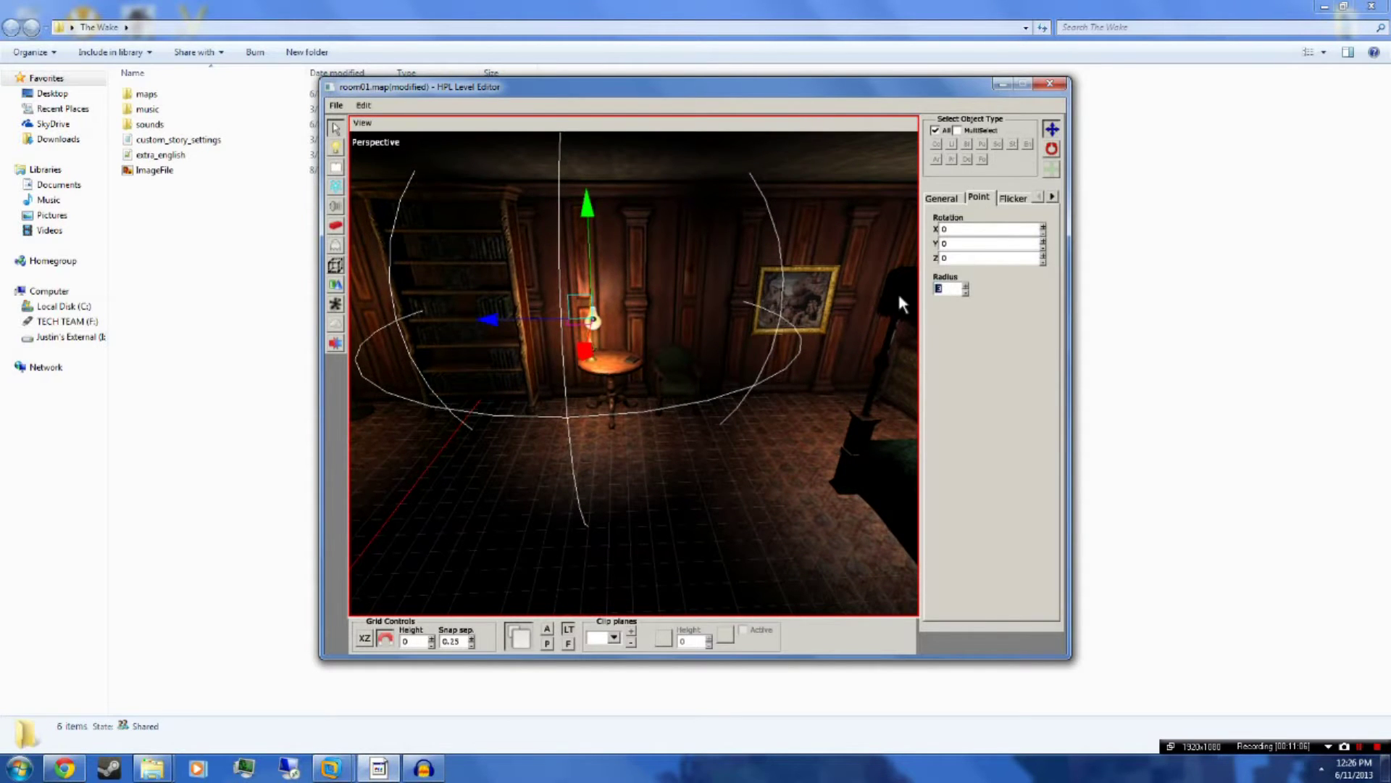
{"action": "type", "text": "4"}
{"action": "key", "text": "Return"}
Duplicate the point light and move the copy to the floor candlestick in the corner beside the bookshelf.
{"action": "right_click_drag", "start_coordinate": [628, 402], "coordinate": [674, 351], "text": "alt"}
{"action": "left_click_drag", "start_coordinate": [674, 350], "coordinate": [555, 389], "text": "alt"}
{"action": "right_click_drag", "start_coordinate": [555, 390], "coordinate": [608, 392], "text": "alt"}
{"action": "left_click_drag", "start_coordinate": [609, 402], "coordinate": [750, 413], "text": "alt"}
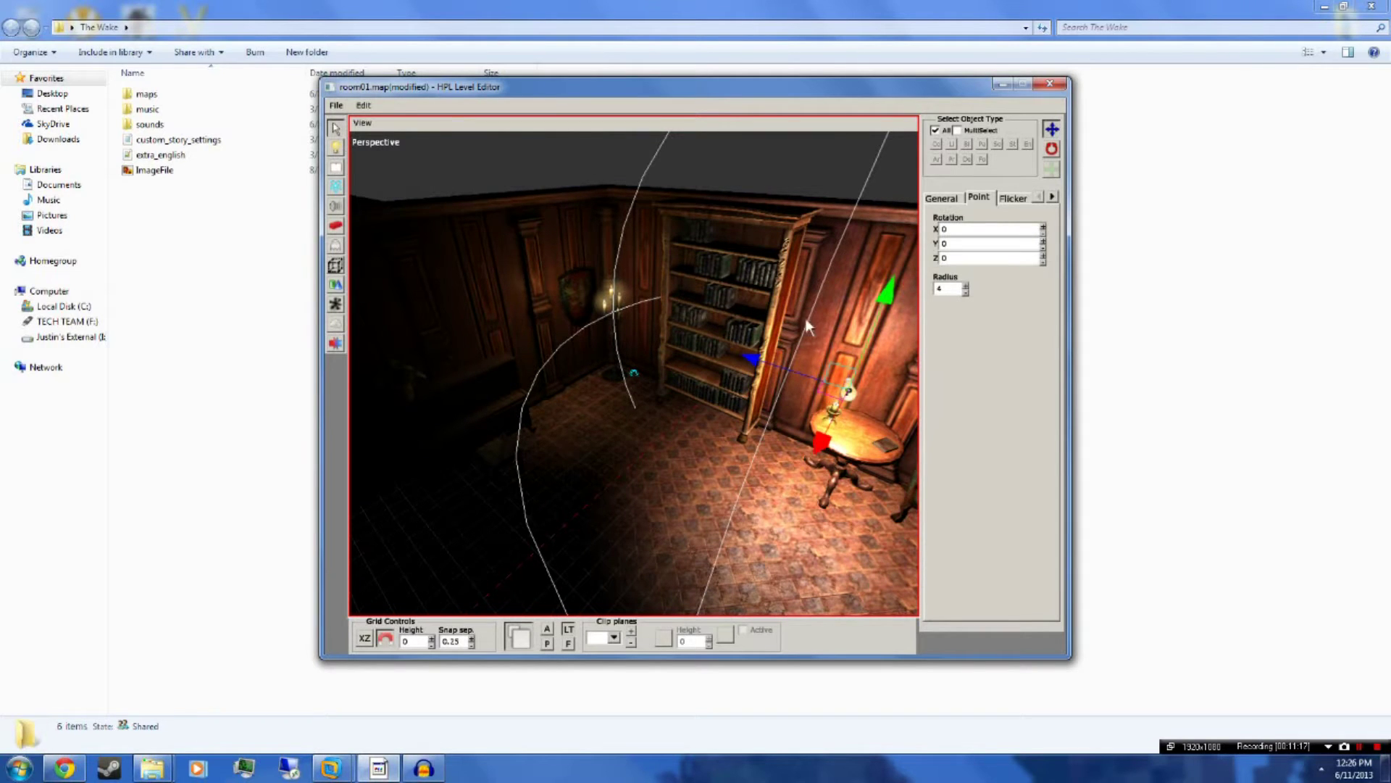
{"action": "left_click_drag", "start_coordinate": [758, 368], "coordinate": [440, 218]}
{"action": "left_click_drag", "start_coordinate": [506, 272], "coordinate": [413, 269], "text": "alt"}
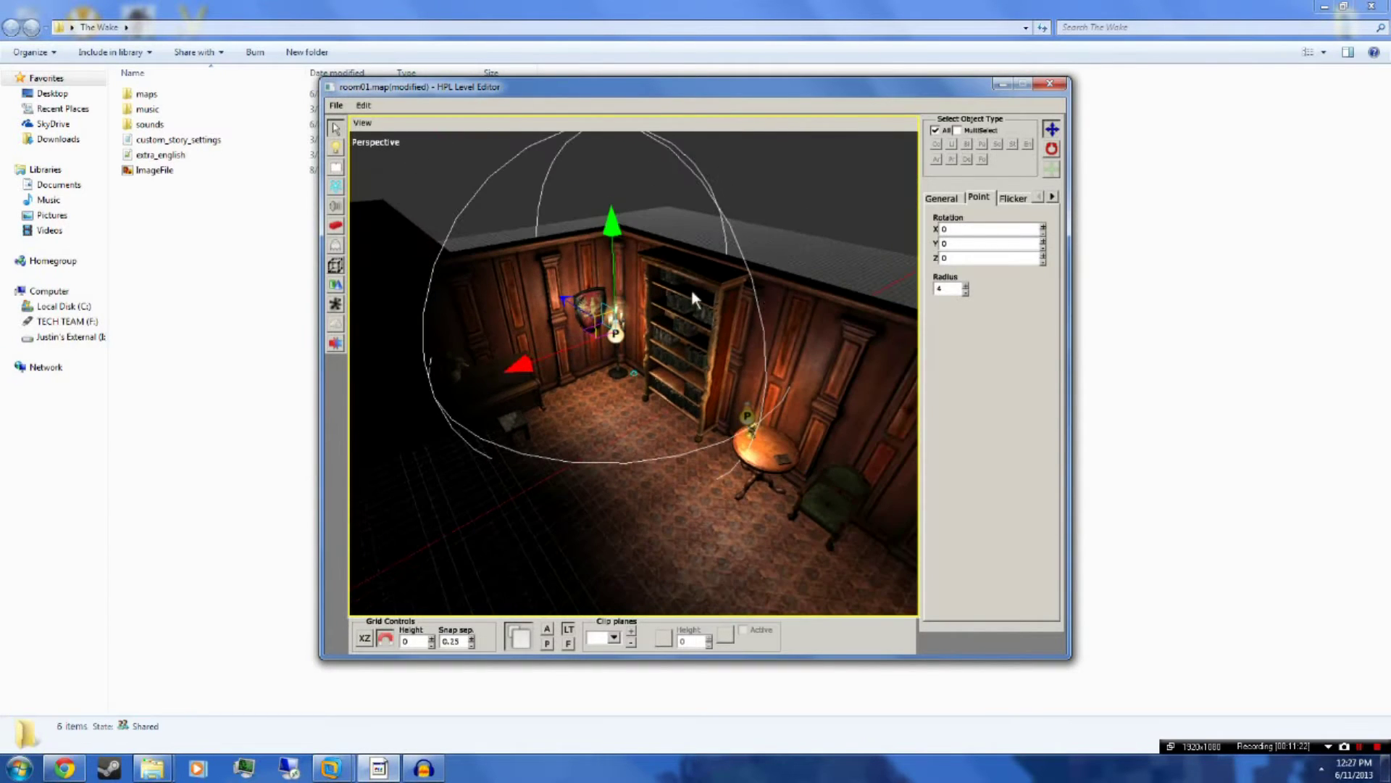
Set the corner point light's radius to 5 and place a duplicate of it in front of the piano.
{"action": "type", "text": "5"}
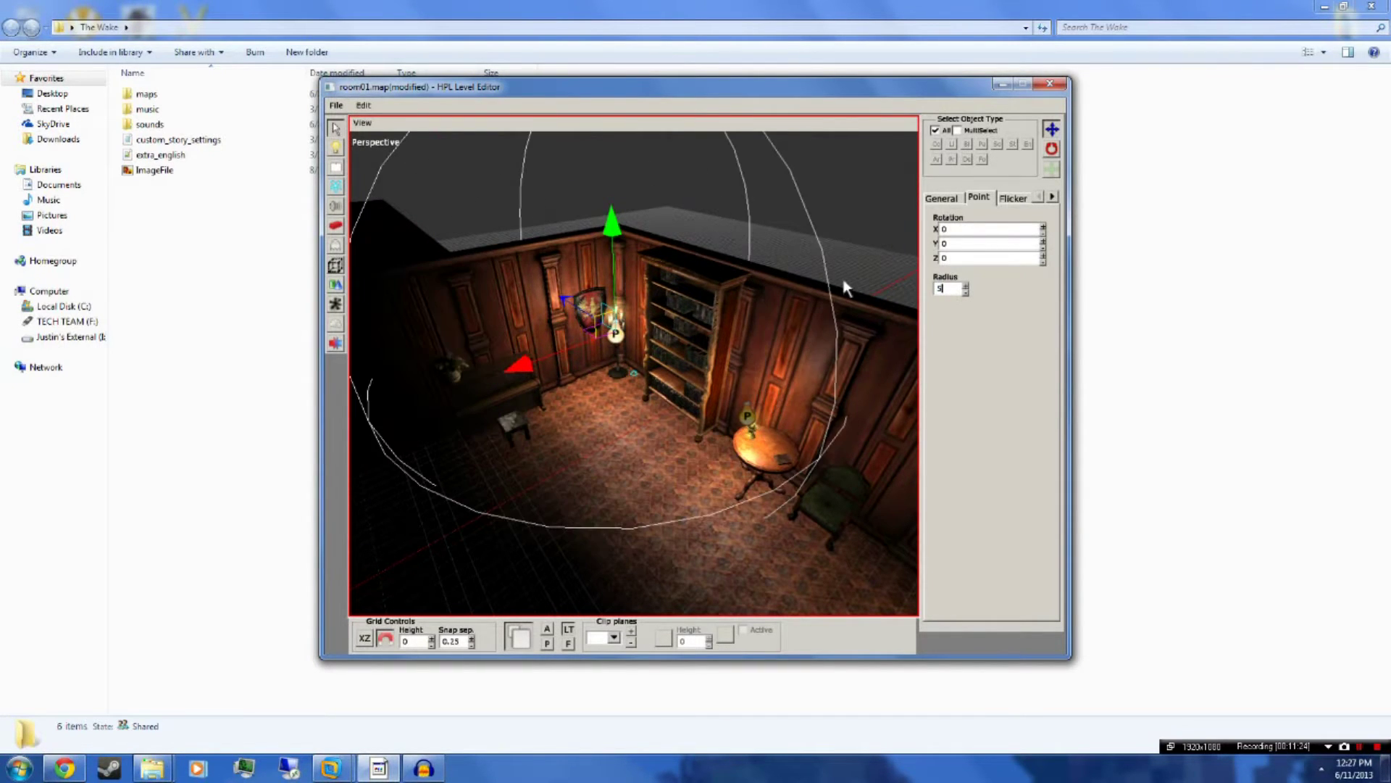
{"action": "mouse_move", "coordinate": [688, 333]}
{"action": "left_mouse_down", "text": "alt"}
{"action": "mouse_move", "coordinate": [842, 315]}
{"action": "mouse_move", "coordinate": [687, 339]}
{"action": "mouse_move", "coordinate": [598, 329]}
{"action": "mouse_move", "coordinate": [633, 297]}
{"action": "mouse_move", "coordinate": [692, 381]}
{"action": "mouse_move", "coordinate": [535, 380]}
{"action": "mouse_move", "coordinate": [774, 392]}
{"action": "mouse_move", "coordinate": [689, 368]}
{"action": "mouse_move", "coordinate": [739, 381]}
{"action": "mouse_move", "coordinate": [673, 332]}
{"action": "mouse_move", "coordinate": [733, 332]}
{"action": "mouse_move", "coordinate": [683, 385]}
{"action": "mouse_move", "coordinate": [832, 352]}
{"action": "mouse_move", "coordinate": [810, 444]}
{"action": "mouse_move", "coordinate": [750, 422]}
{"action": "mouse_move", "coordinate": [676, 342]}
{"action": "mouse_move", "coordinate": [507, 323]}
{"action": "mouse_move", "coordinate": [852, 401]}
{"action": "mouse_move", "coordinate": [681, 335]}
{"action": "left_mouse_up", "text": "alt"}
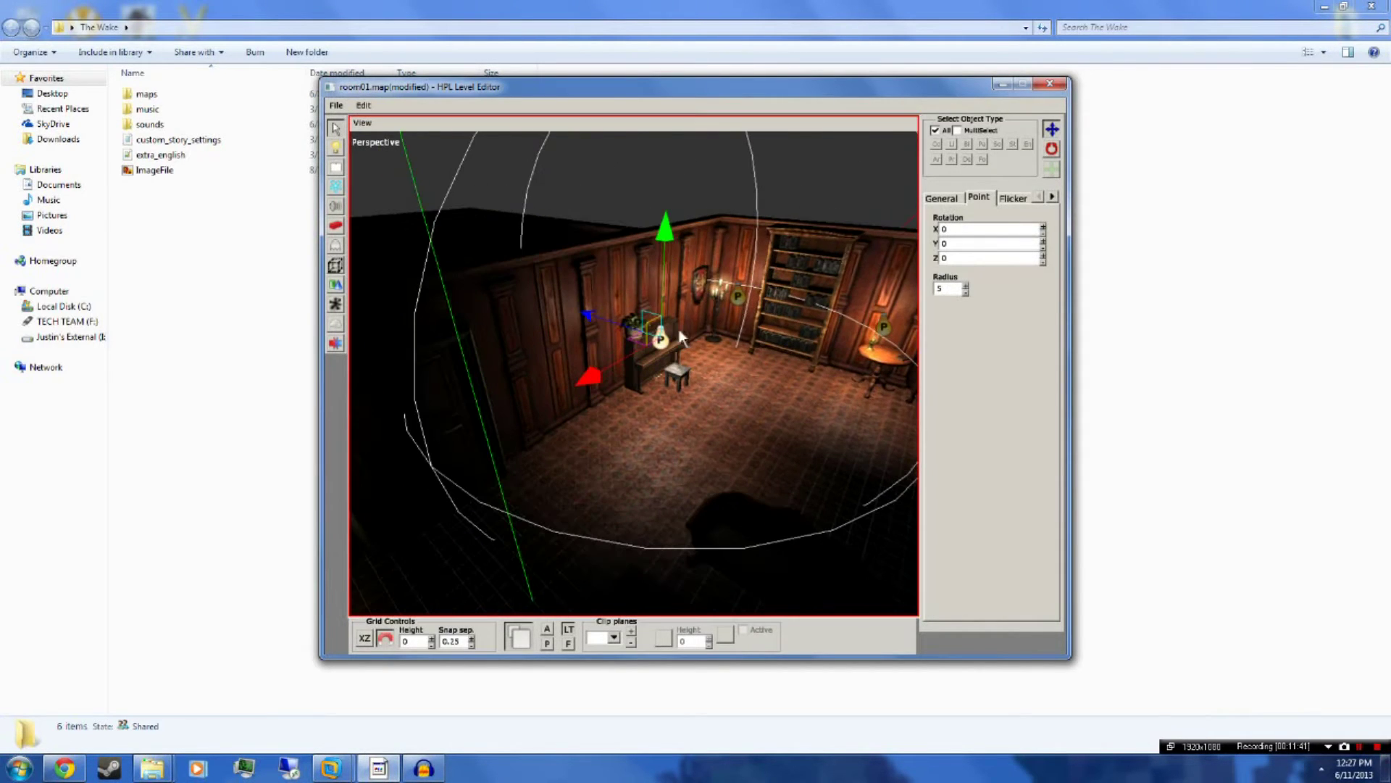
Lower the point light in front of the piano close to the floor and set its radius to 3.
{"action": "left_click_drag", "start_coordinate": [674, 240], "coordinate": [663, 318]}
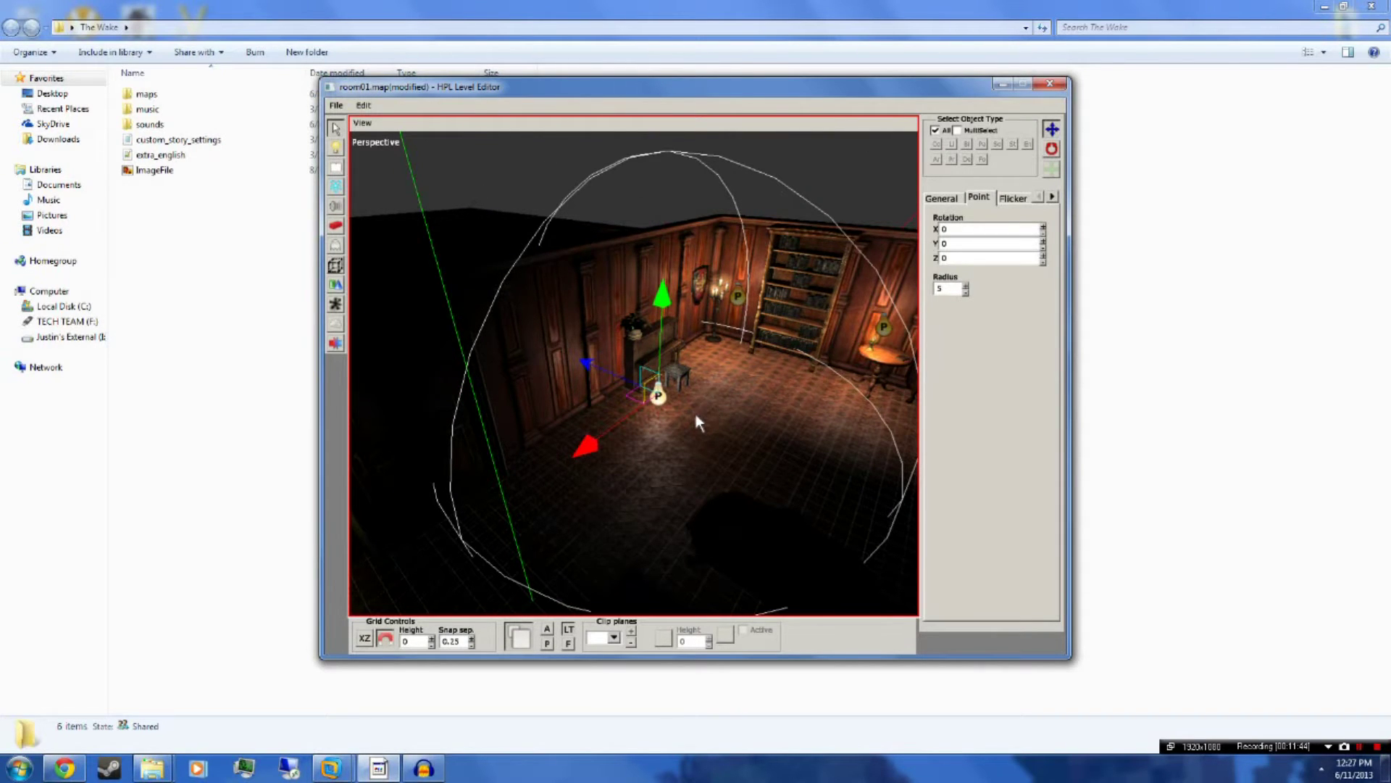
{"action": "key", "text": "Delete"}
{"action": "key", "text": "ctrl+z"}
{"action": "key", "text": "Return"}
Duplicate the piano's point light, move the copy farther along the same wall away from the bookshelf, and set its radius to 2.
{"action": "left_click_drag", "start_coordinate": [889, 308], "coordinate": [677, 369], "text": "alt"}
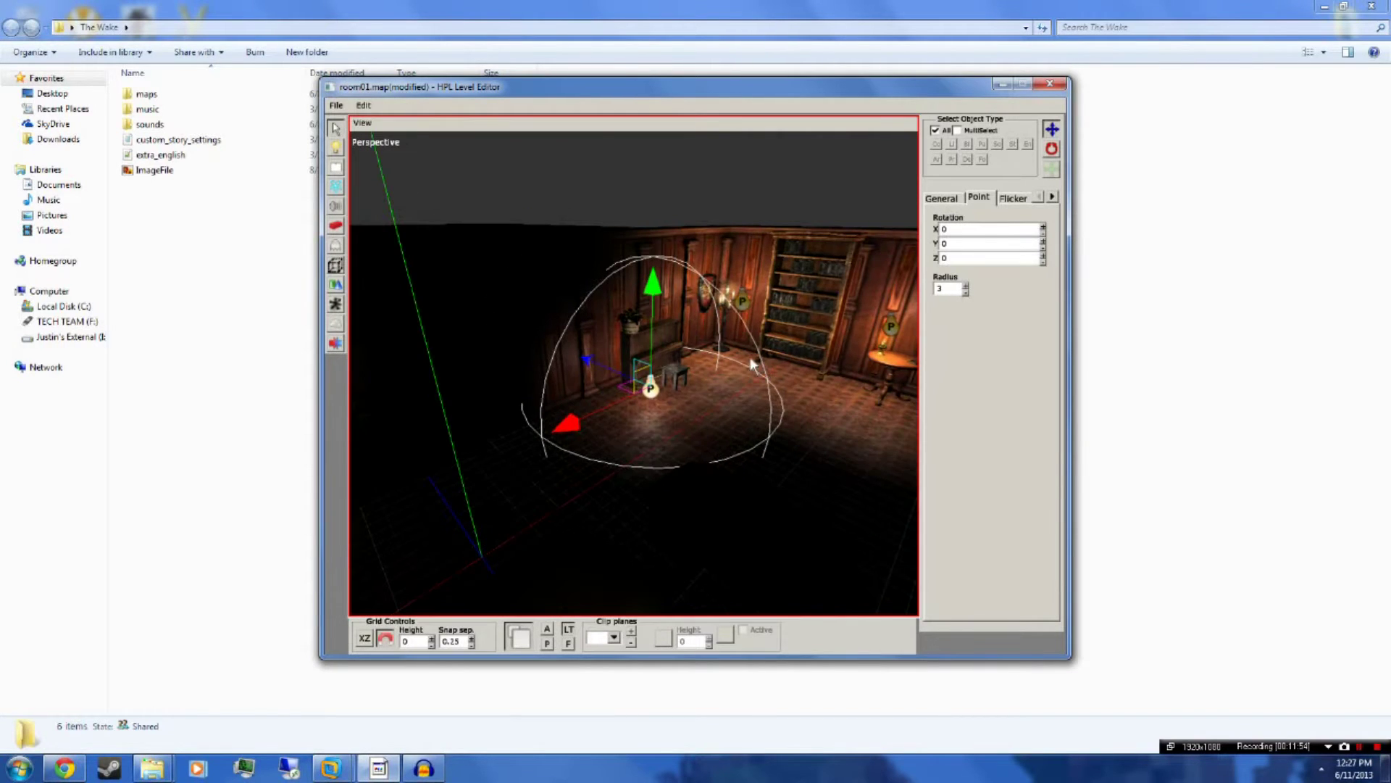
{"action": "left_click_drag", "start_coordinate": [668, 397], "coordinate": [410, 371], "text": "alt"}
{"action": "left_click_drag", "start_coordinate": [479, 290], "coordinate": [482, 304]}
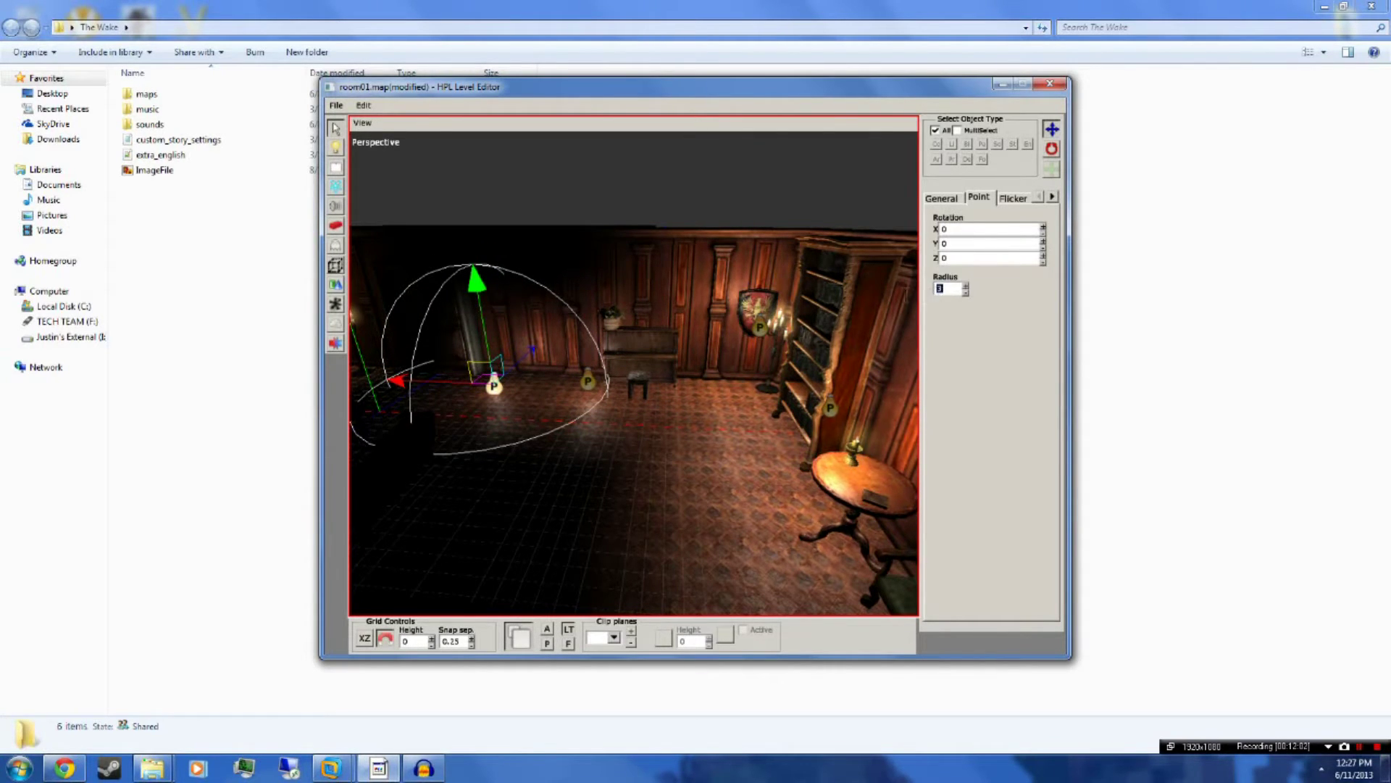
{"action": "type", "text": "2"}
{"action": "key", "text": "Return"}
{"action": "left_click_drag", "start_coordinate": [906, 295], "coordinate": [967, 334], "text": "alt"}
{"action": "left_click_drag", "start_coordinate": [674, 416], "coordinate": [715, 408], "text": "alt"}
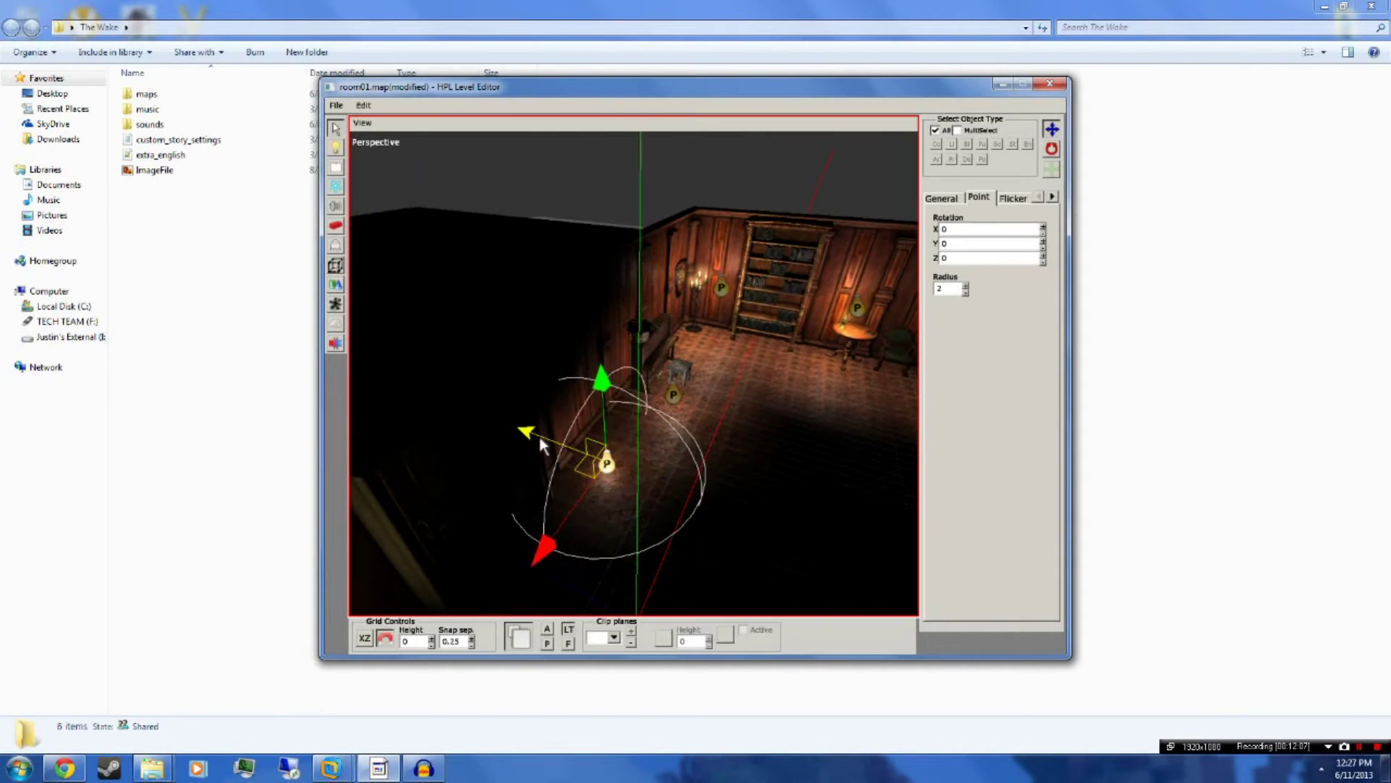
{"action": "left_click", "coordinate": [746, 458]}
{"action": "mouse_move", "coordinate": [801, 442]}
{"action": "left_mouse_down", "text": "alt"}
{"action": "mouse_move", "coordinate": [709, 412]}
{"action": "mouse_move", "coordinate": [435, 529]}
{"action": "mouse_move", "coordinate": [821, 445]}
{"action": "left_mouse_up", "text": "alt"}
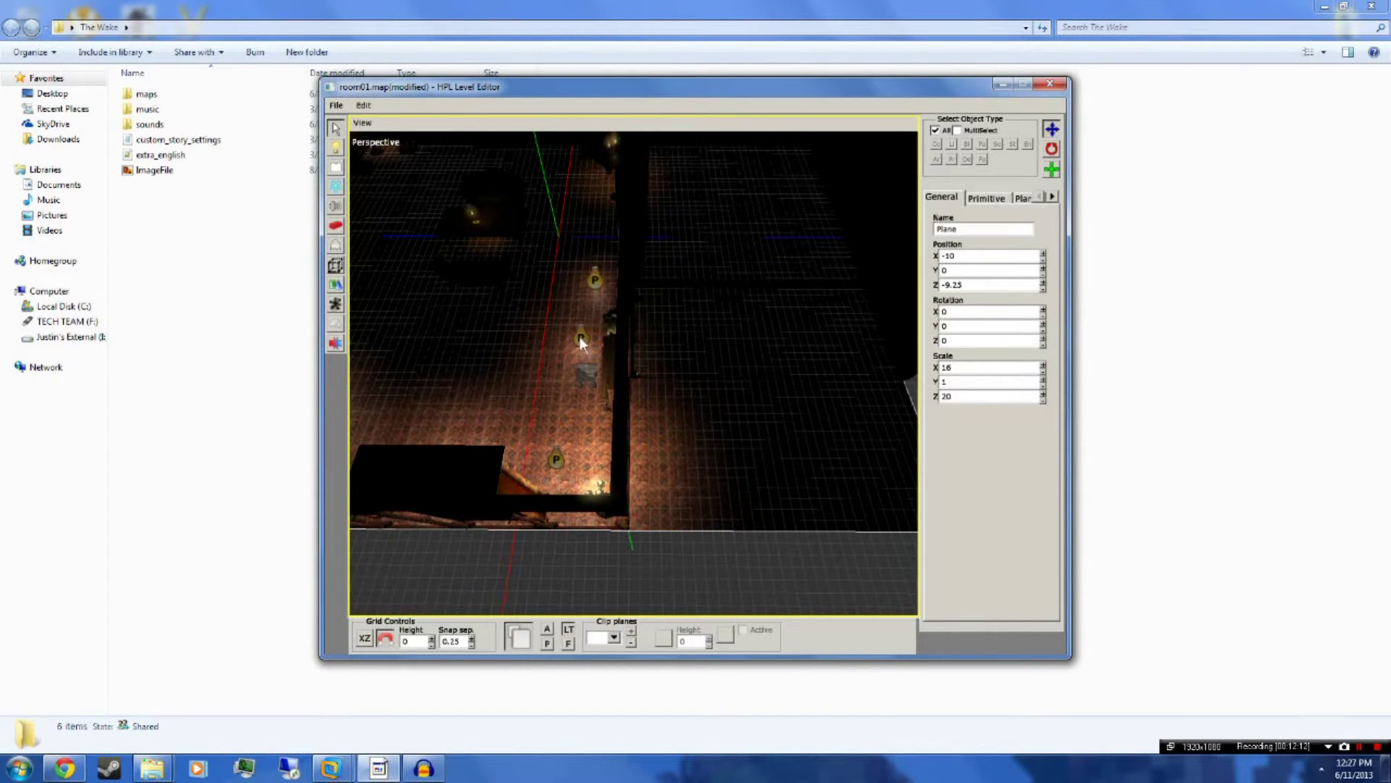
Place a duplicate point light over the open floor before the bookshelf at X -6.25, Y 0.5, Z -2.5, with radius 3.
{"action": "left_click_drag", "start_coordinate": [578, 364], "coordinate": [781, 395], "text": "alt"}
{"action": "left_click", "coordinate": [777, 294]}
{"action": "left_click_drag", "start_coordinate": [757, 272], "coordinate": [616, 373]}
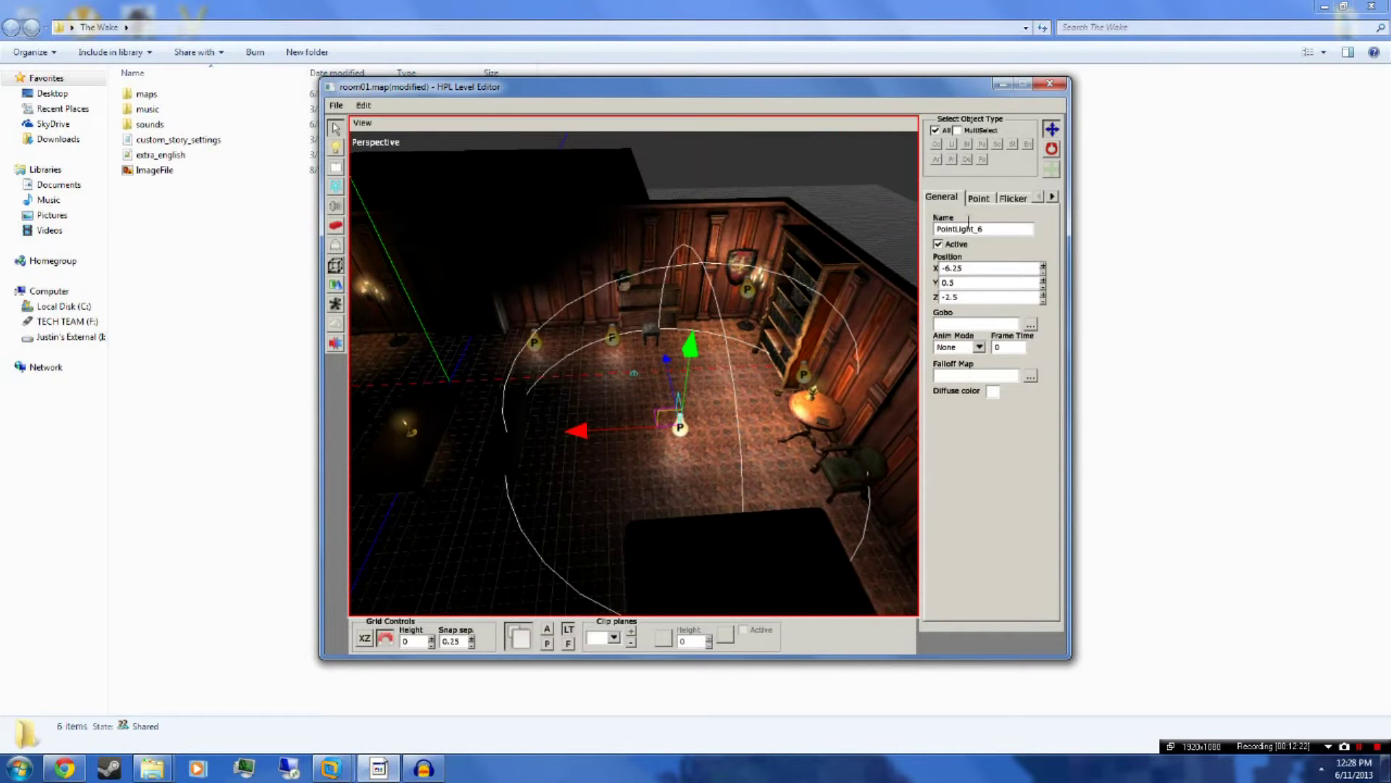
{"action": "left_click", "coordinate": [980, 198]}
{"action": "type", "text": "3"}
{"action": "key", "text": "Return"}
Duplicate the open-floor point light, shift the copy farther from the bookshelf across the floor, and set its radius to 2.
{"action": "left_click_drag", "start_coordinate": [746, 408], "coordinate": [781, 384], "text": "alt"}
{"action": "left_click_drag", "start_coordinate": [708, 432], "coordinate": [762, 366], "text": "alt"}
{"action": "left_click_drag", "start_coordinate": [623, 432], "coordinate": [500, 420]}
{"action": "left_click_drag", "start_coordinate": [564, 382], "coordinate": [563, 363]}
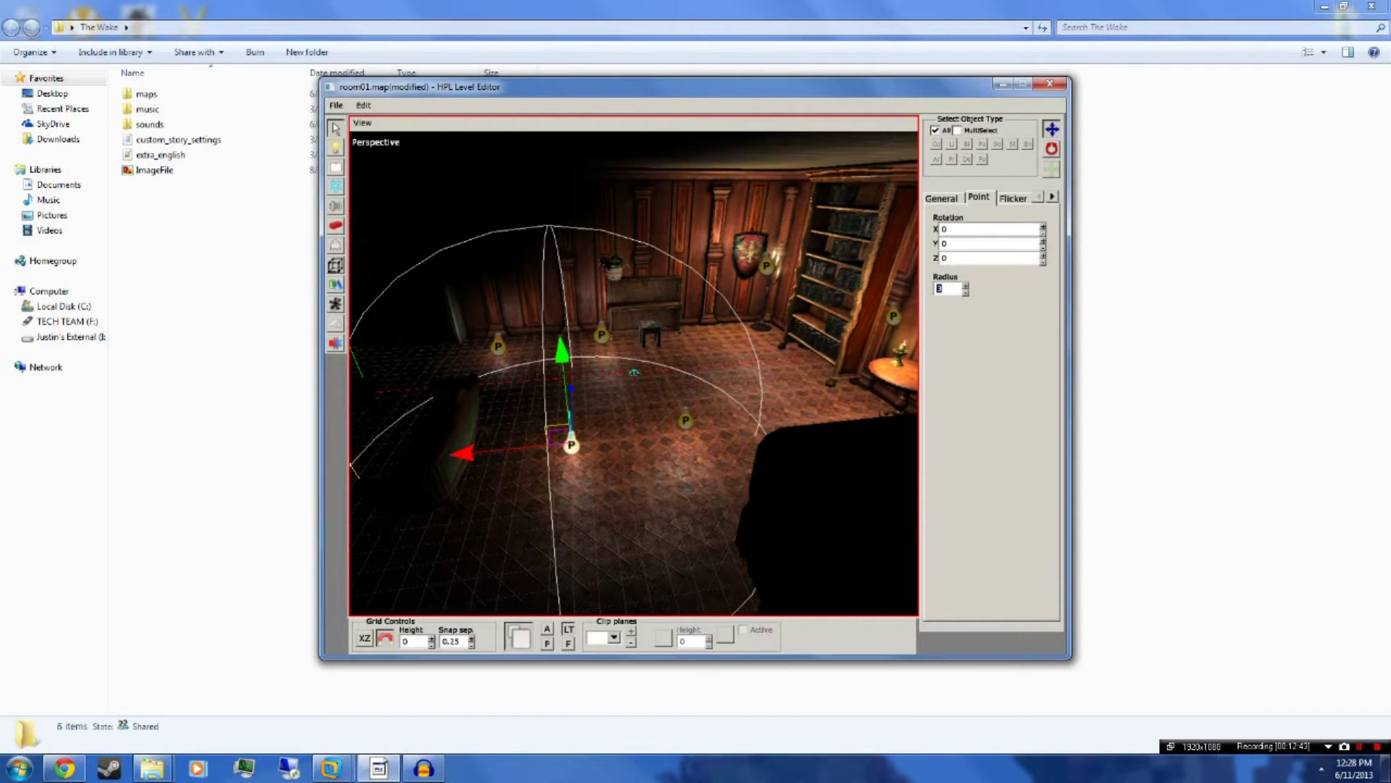
{"action": "type", "text": "2"}
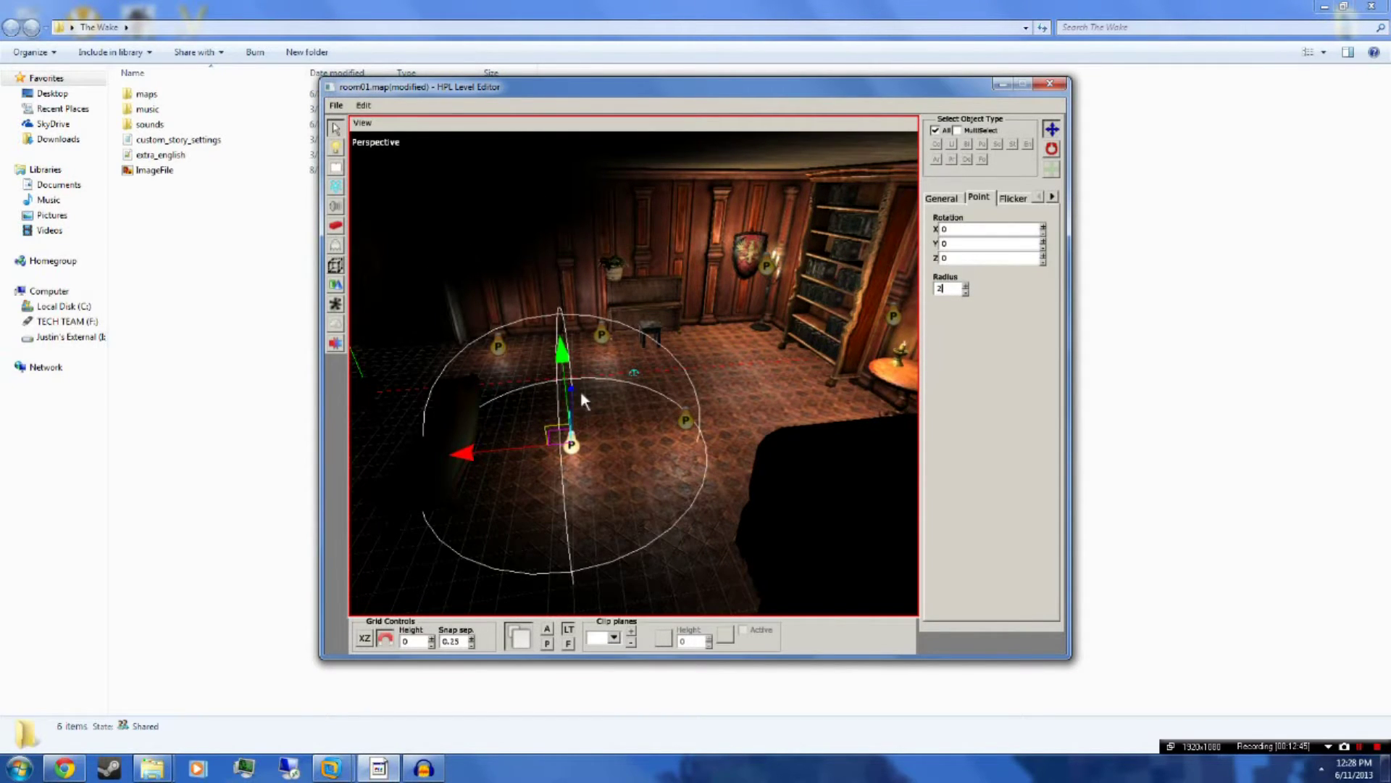
Duplicate the point light at the bedside cabinet and move the copy across the bed toward the desk, to X -3.75.
{"action": "left_click_drag", "start_coordinate": [636, 379], "coordinate": [855, 427], "text": "alt"}
{"action": "left_click_drag", "start_coordinate": [665, 421], "coordinate": [737, 293]}
{"action": "left_click", "coordinate": [845, 310]}
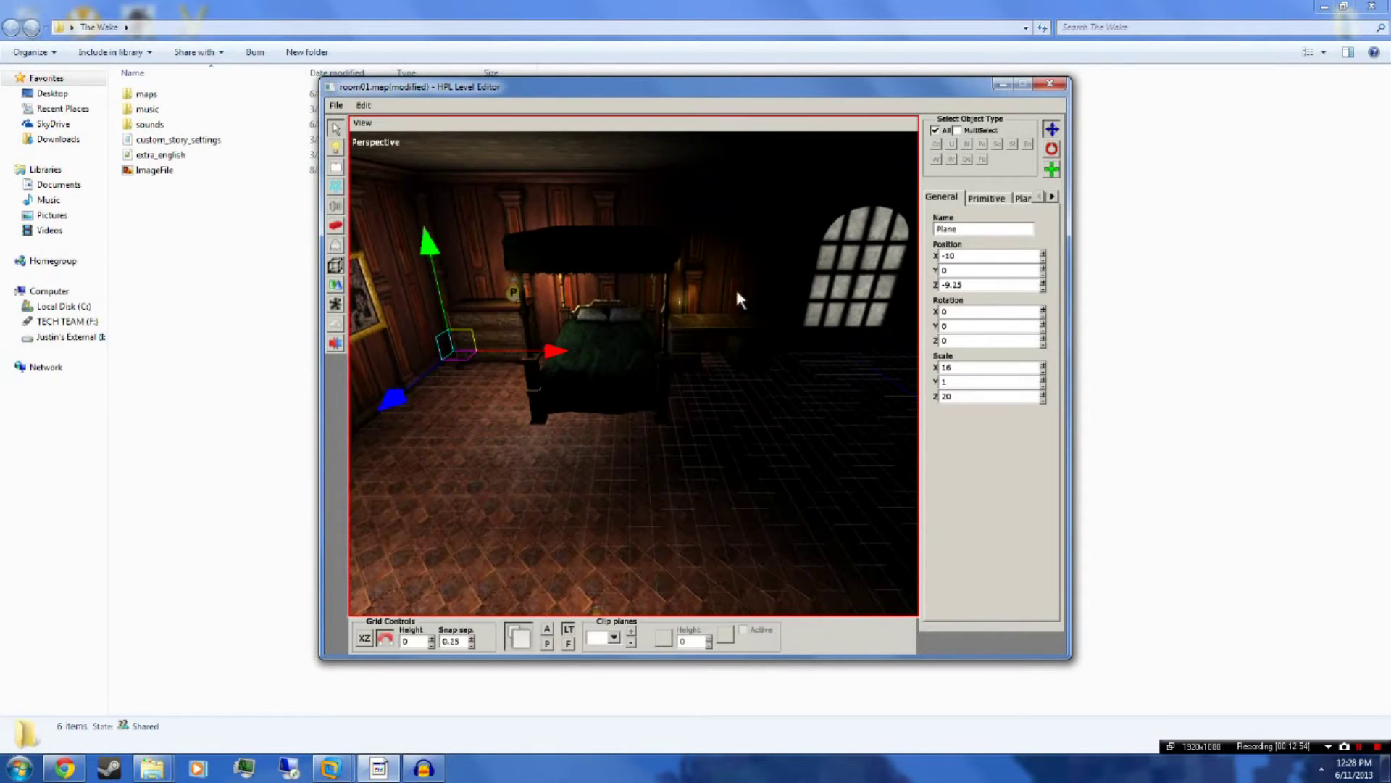
{"action": "left_click", "coordinate": [512, 293]}
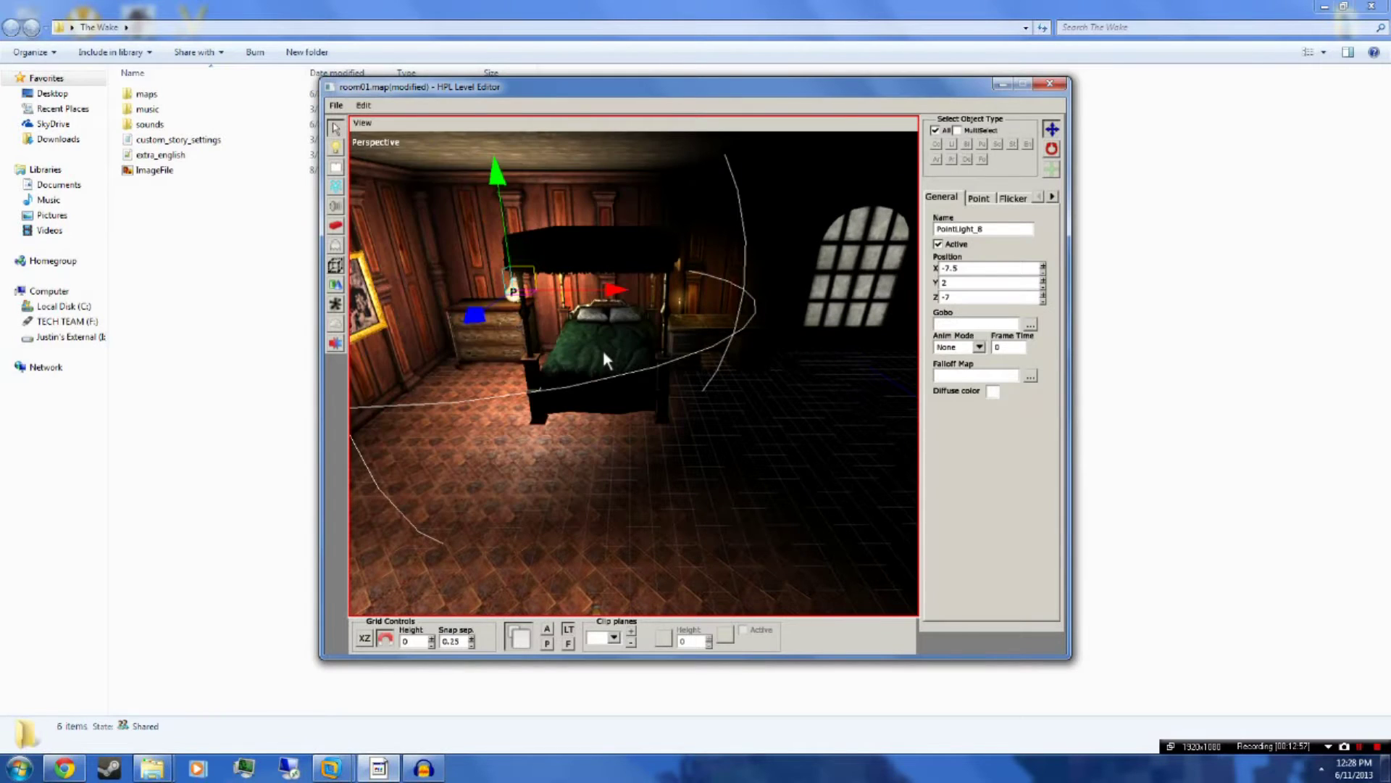
{"action": "left_click_drag", "start_coordinate": [616, 294], "coordinate": [840, 307]}
{"action": "left_click_drag", "start_coordinate": [753, 360], "coordinate": [595, 221], "text": "alt"}
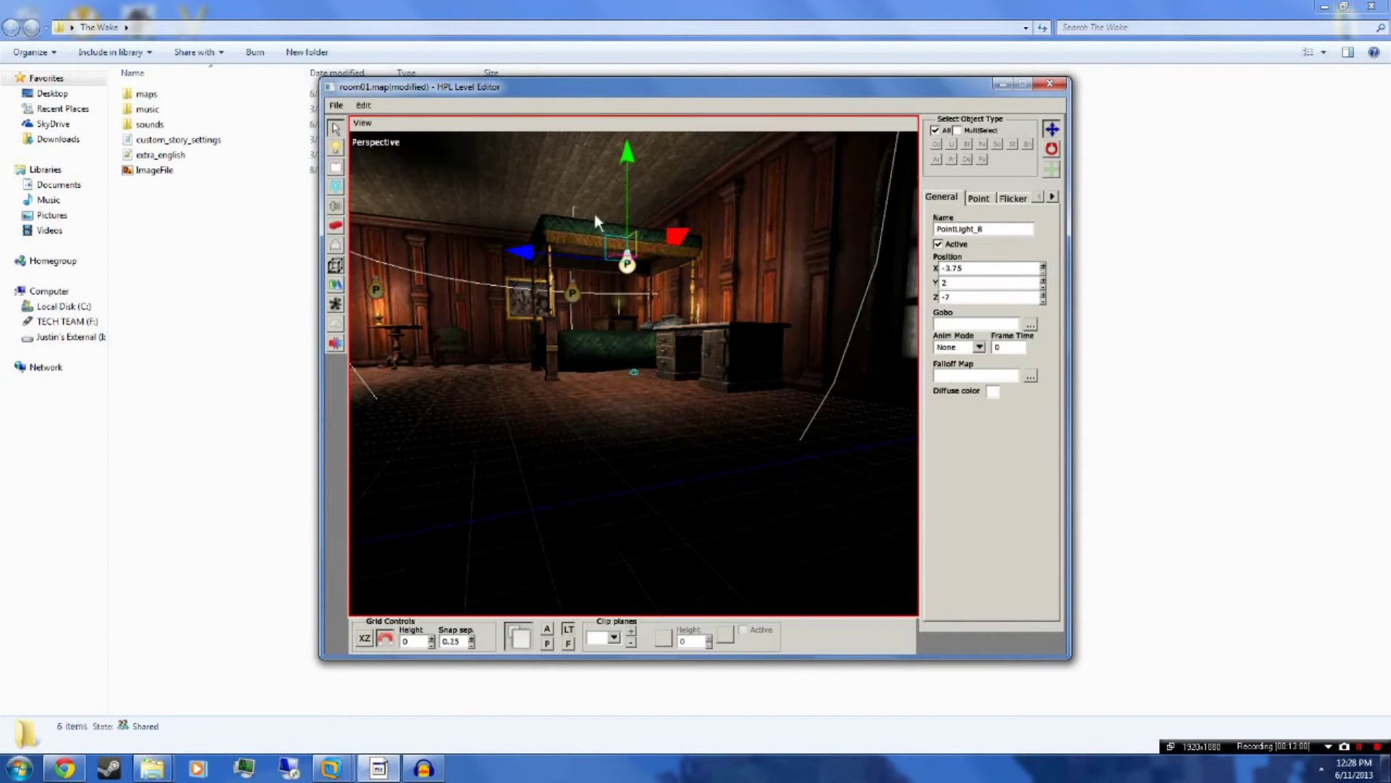
Align the copied point light with the candle on the desk at X -4, Y 1.5, Z -7.5.
{"action": "left_click", "coordinate": [633, 229]}
{"action": "left_click", "coordinate": [630, 274]}
{"action": "left_click_drag", "start_coordinate": [640, 310], "coordinate": [674, 376], "text": "alt"}
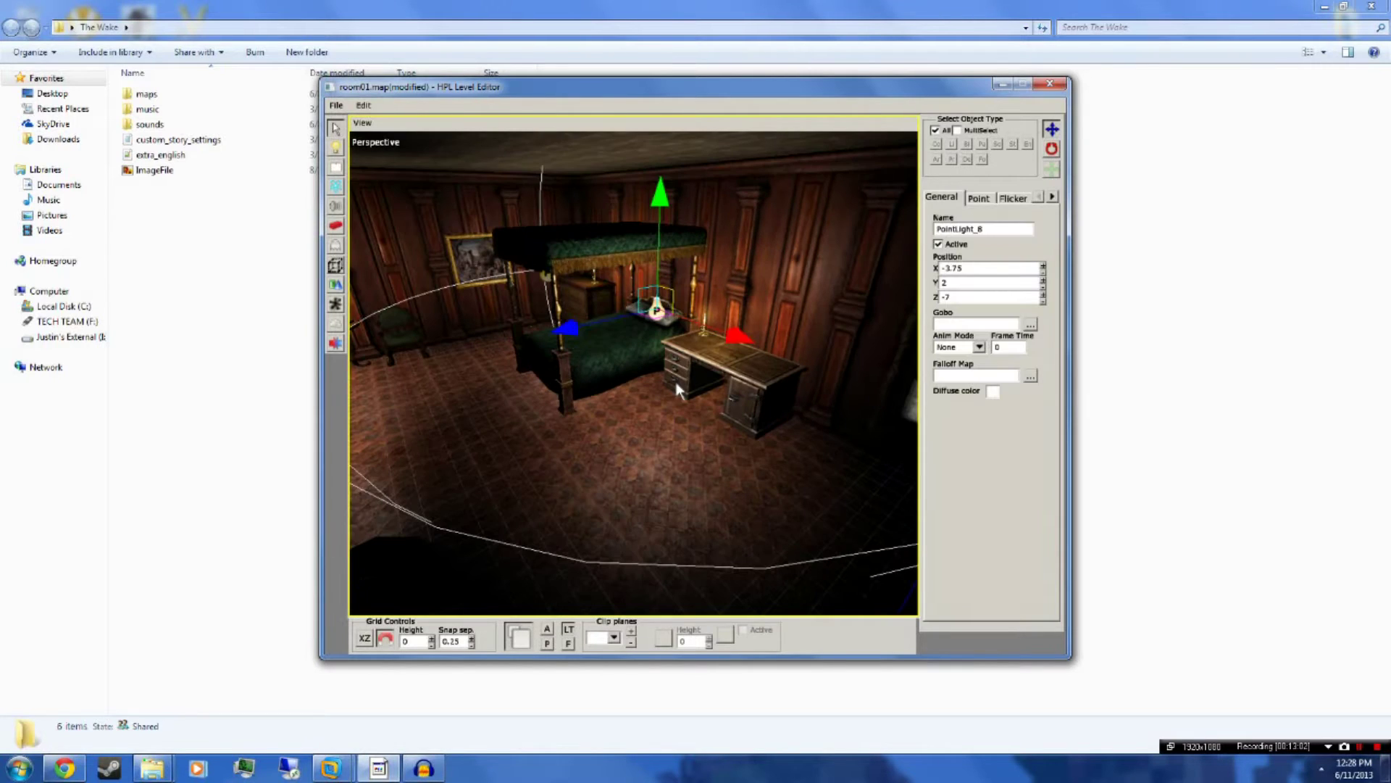
{"action": "left_click_drag", "start_coordinate": [597, 313], "coordinate": [645, 311]}
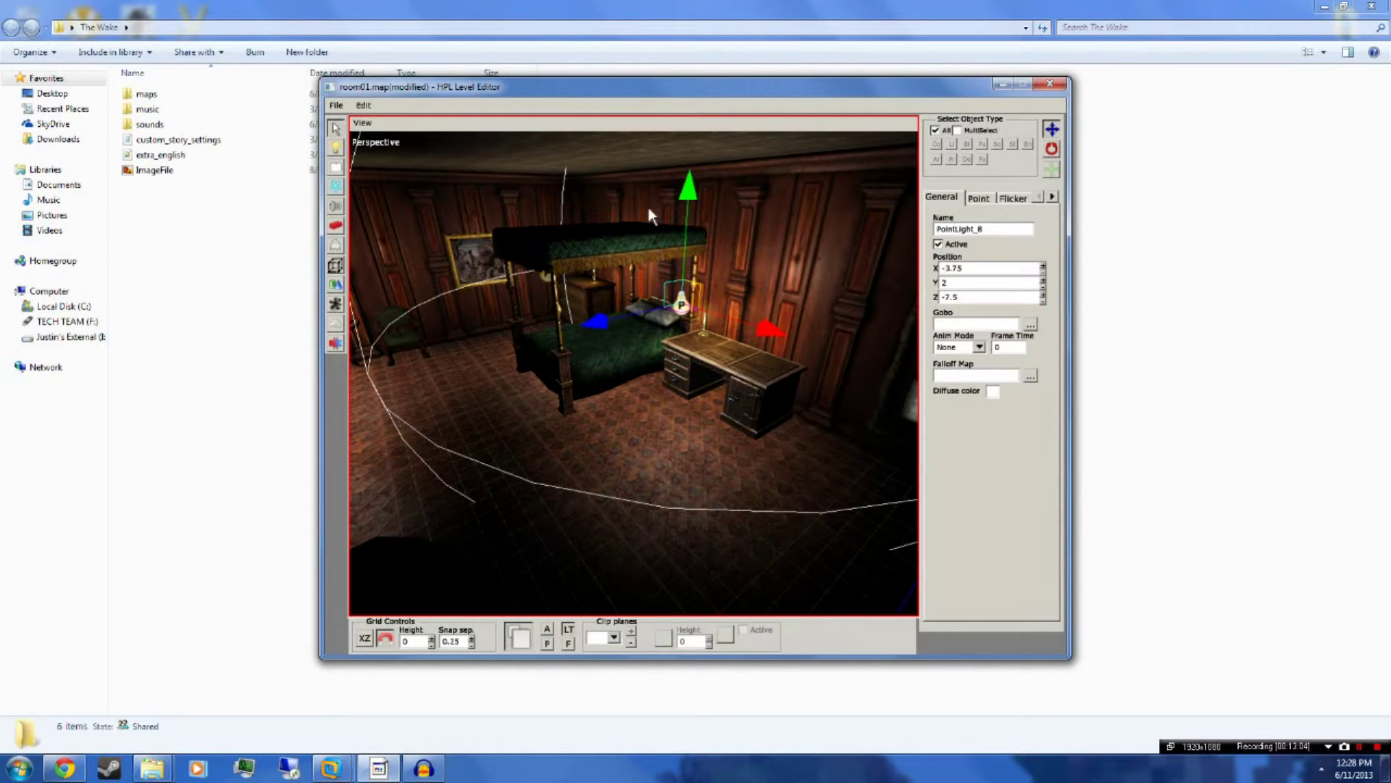
{"action": "left_click_drag", "start_coordinate": [690, 209], "coordinate": [690, 252]}
{"action": "left_click_drag", "start_coordinate": [692, 254], "coordinate": [831, 320], "text": "alt"}
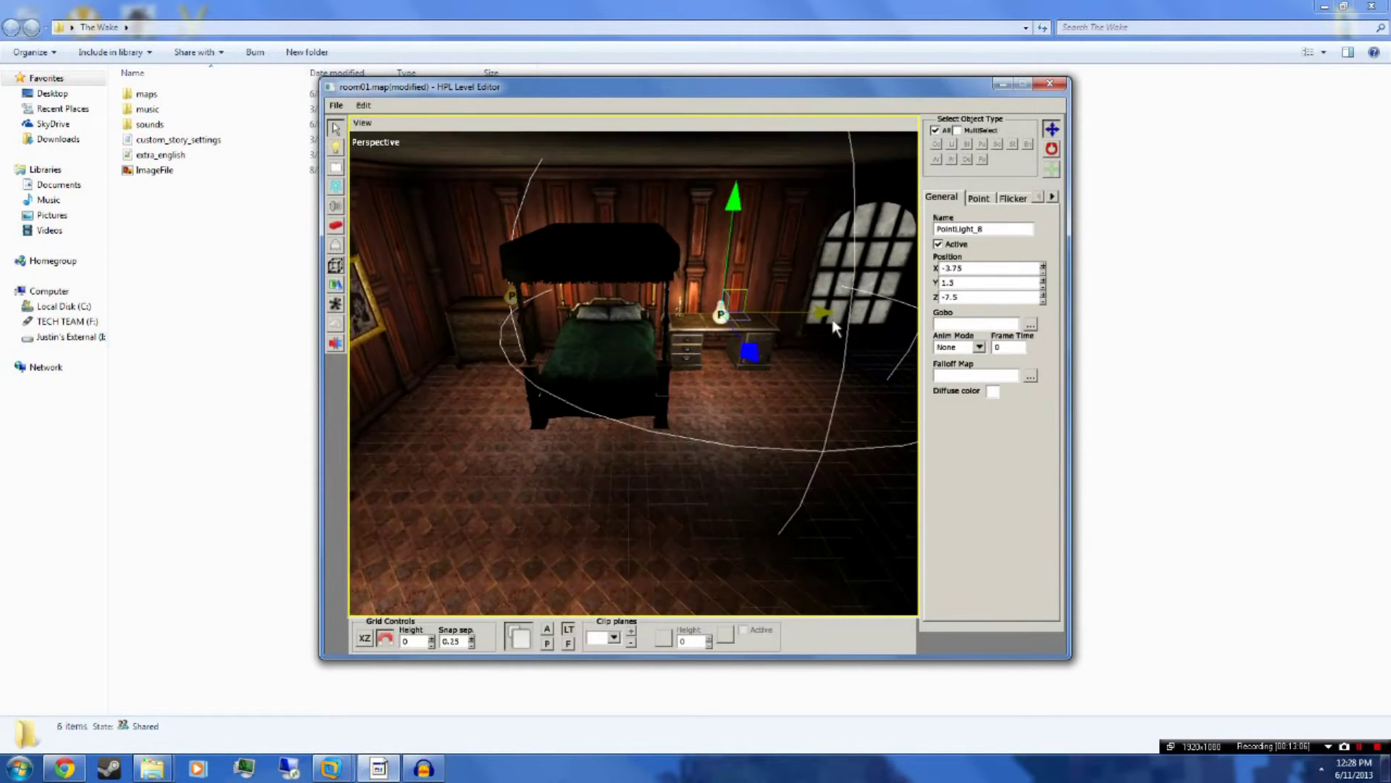
{"action": "middle_click_drag", "start_coordinate": [831, 398], "coordinate": [788, 380], "text": "alt"}
{"action": "left_click_drag", "start_coordinate": [769, 306], "coordinate": [394, 403]}
Duplicate the desk's point light and move the copy over the candle on the long table in the middle of the room.
{"action": "key", "text": "ctrl+d"}
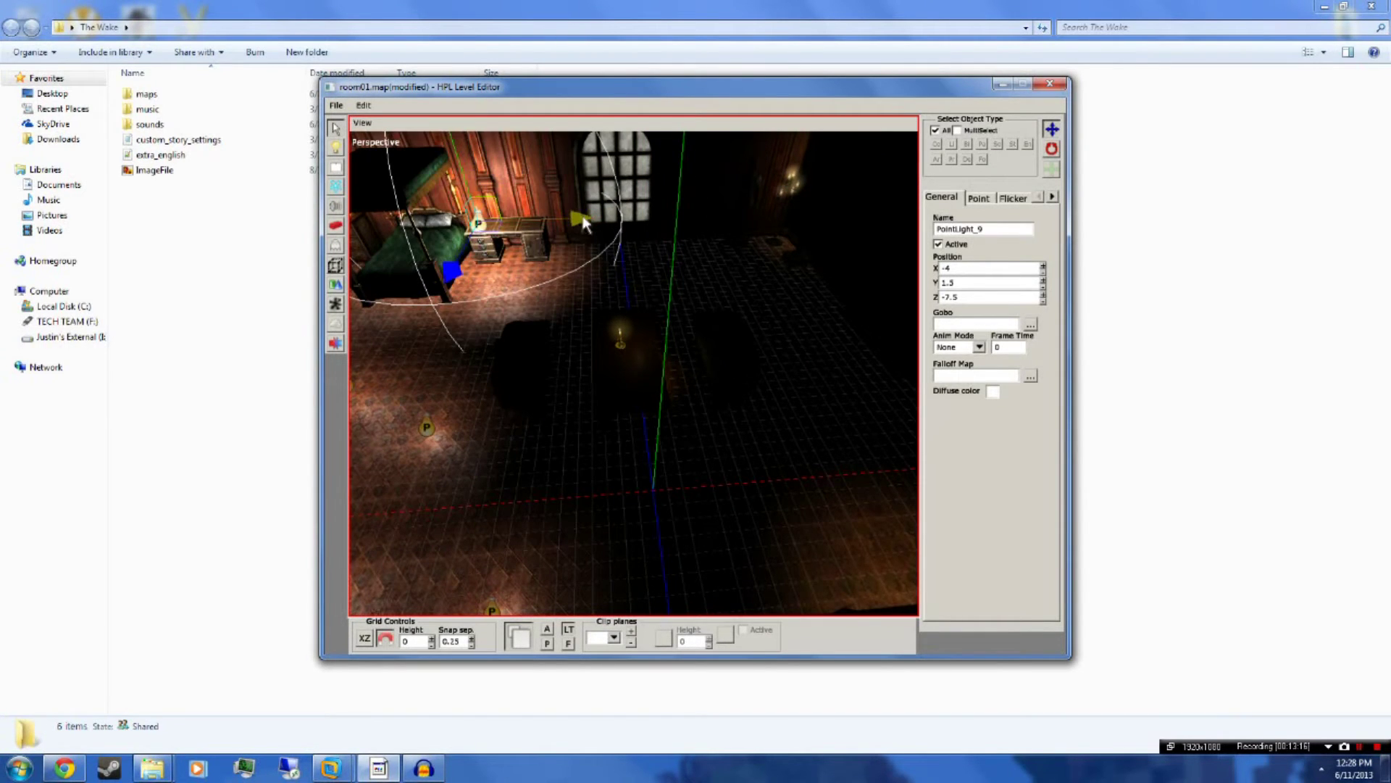
{"action": "left_click_drag", "start_coordinate": [584, 222], "coordinate": [717, 237]}
{"action": "left_click_drag", "start_coordinate": [622, 279], "coordinate": [716, 339]}
Position a duplicate point light by the floor candlestick beside the wardrobe at X 3, Y 1.5, Z 1, and set its radius to 5.
{"action": "left_click_drag", "start_coordinate": [725, 392], "coordinate": [682, 329]}
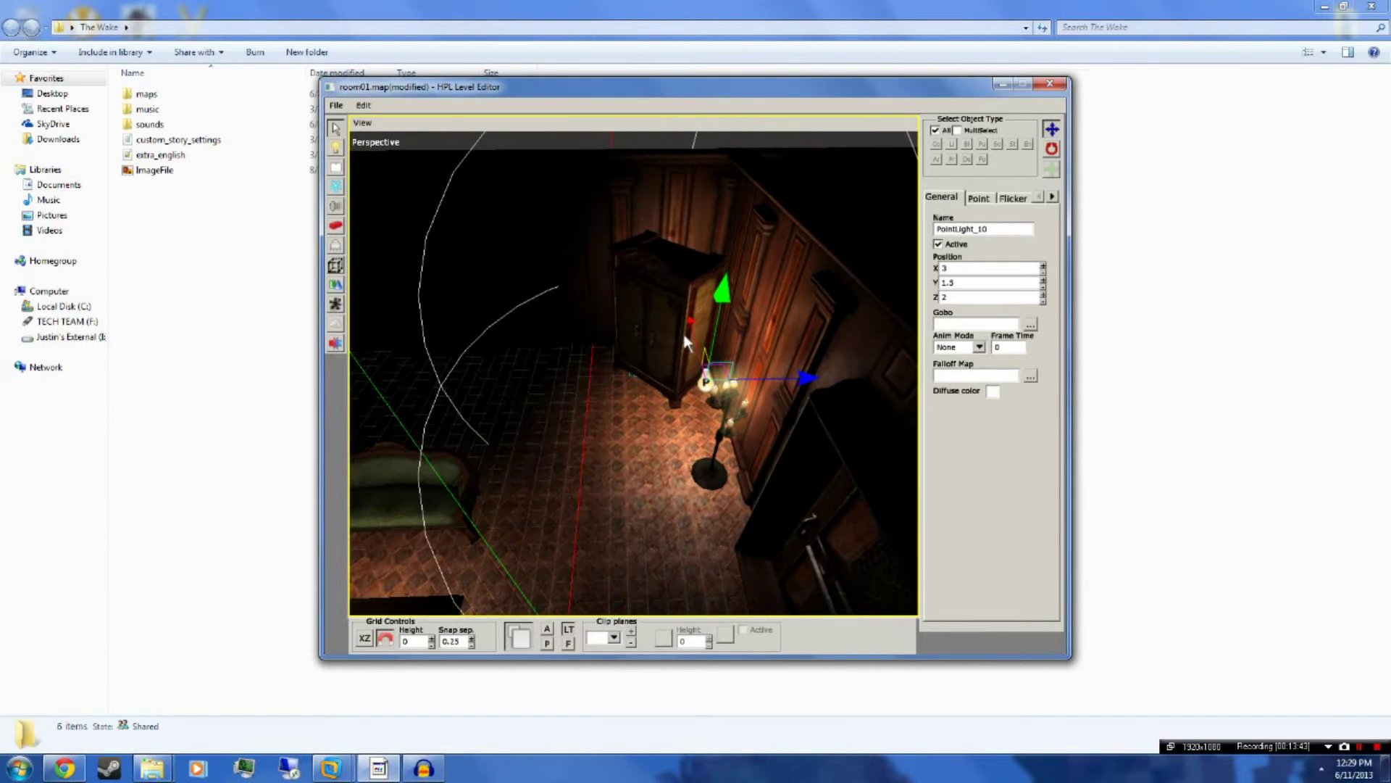
{"action": "left_click_drag", "start_coordinate": [805, 388], "coordinate": [886, 322]}
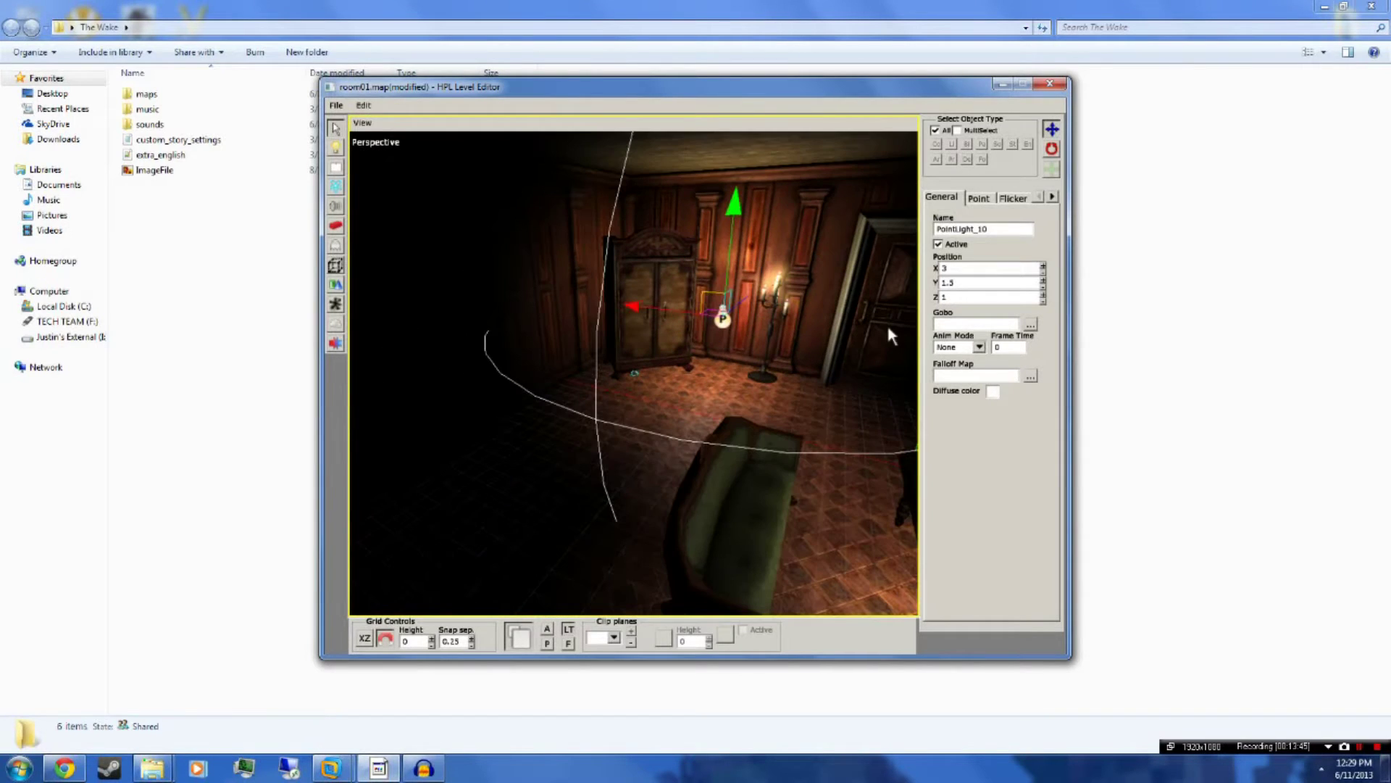
{"action": "left_click", "coordinate": [980, 198]}
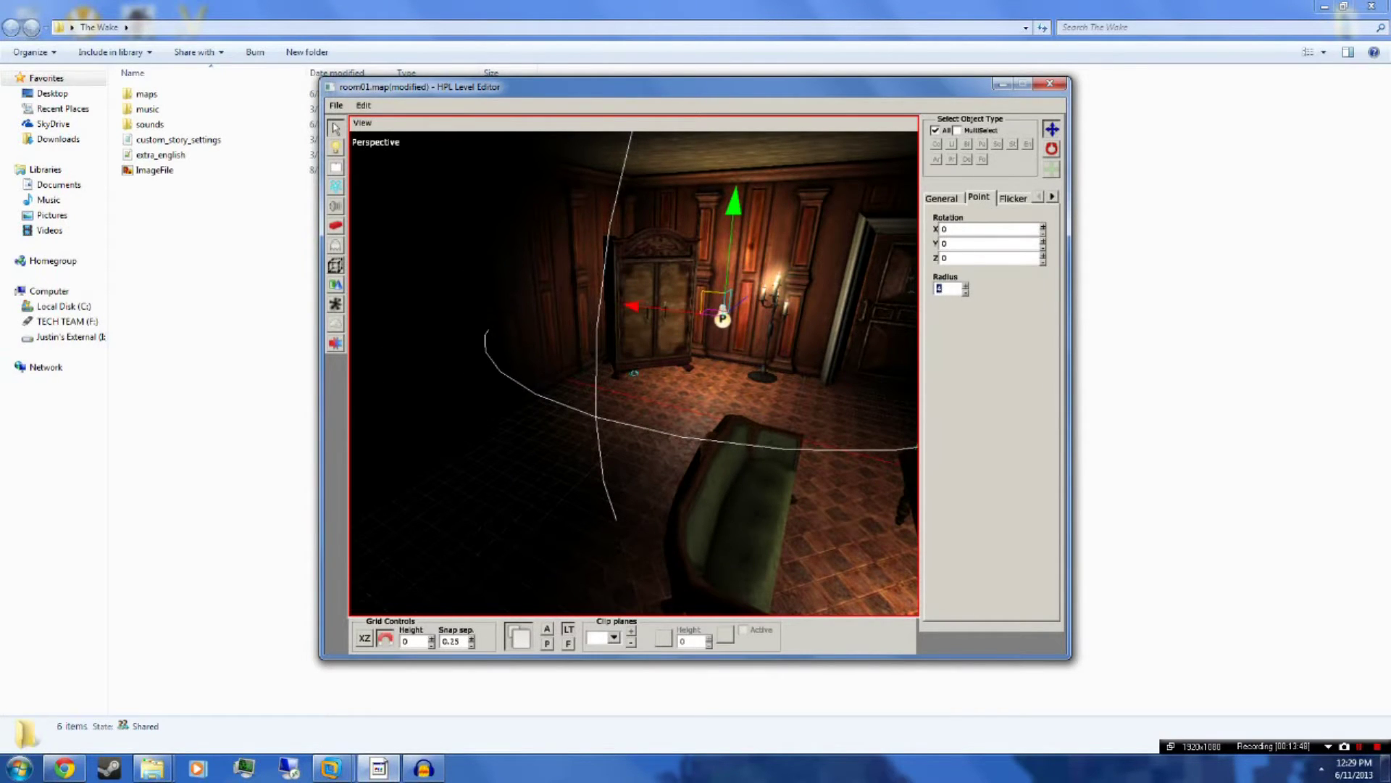
{"action": "key", "text": "Return"}
Duplicate the wardrobe's point light and move the copy to the floor candlestick between the two suits of armour.
{"action": "left_click_drag", "start_coordinate": [780, 305], "coordinate": [671, 358], "text": "alt"}
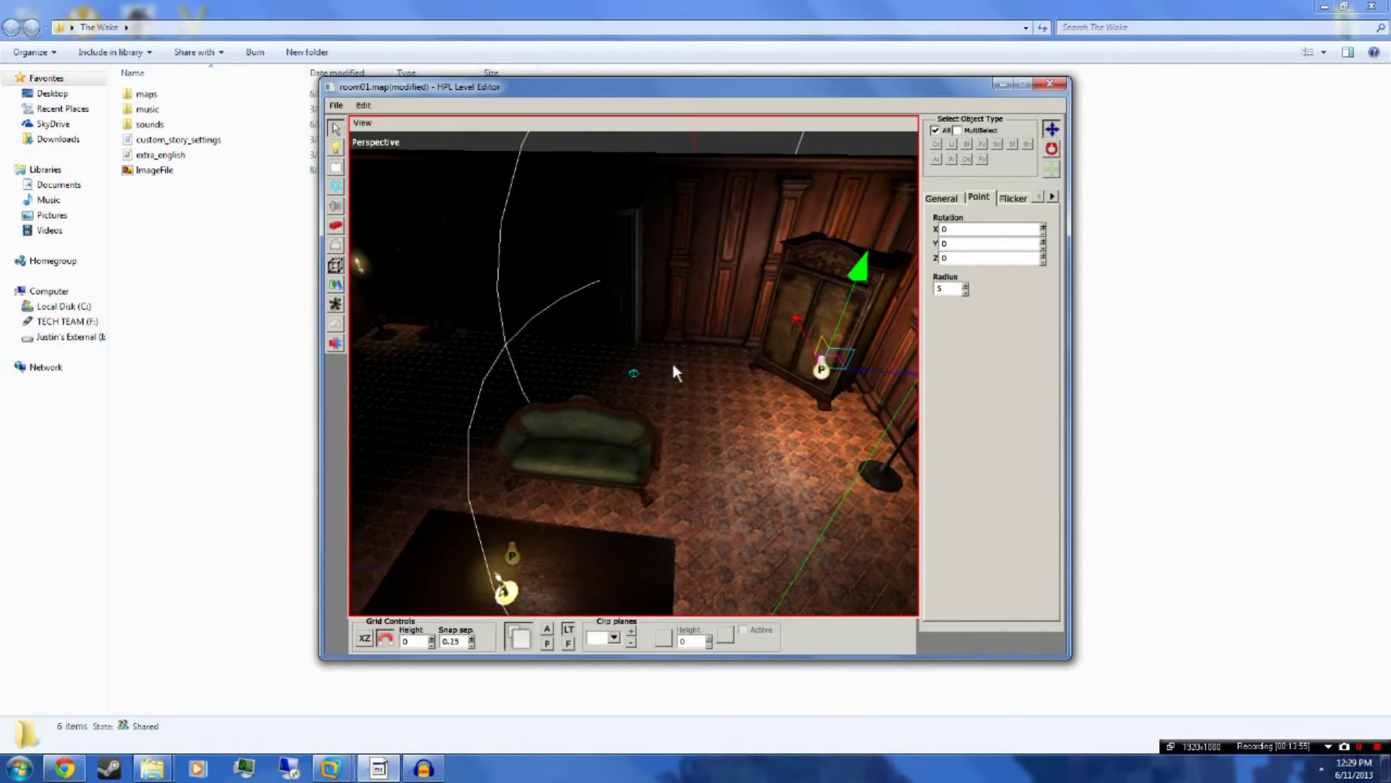
{"action": "left_click_drag", "start_coordinate": [883, 368], "coordinate": [612, 328], "text": "alt"}
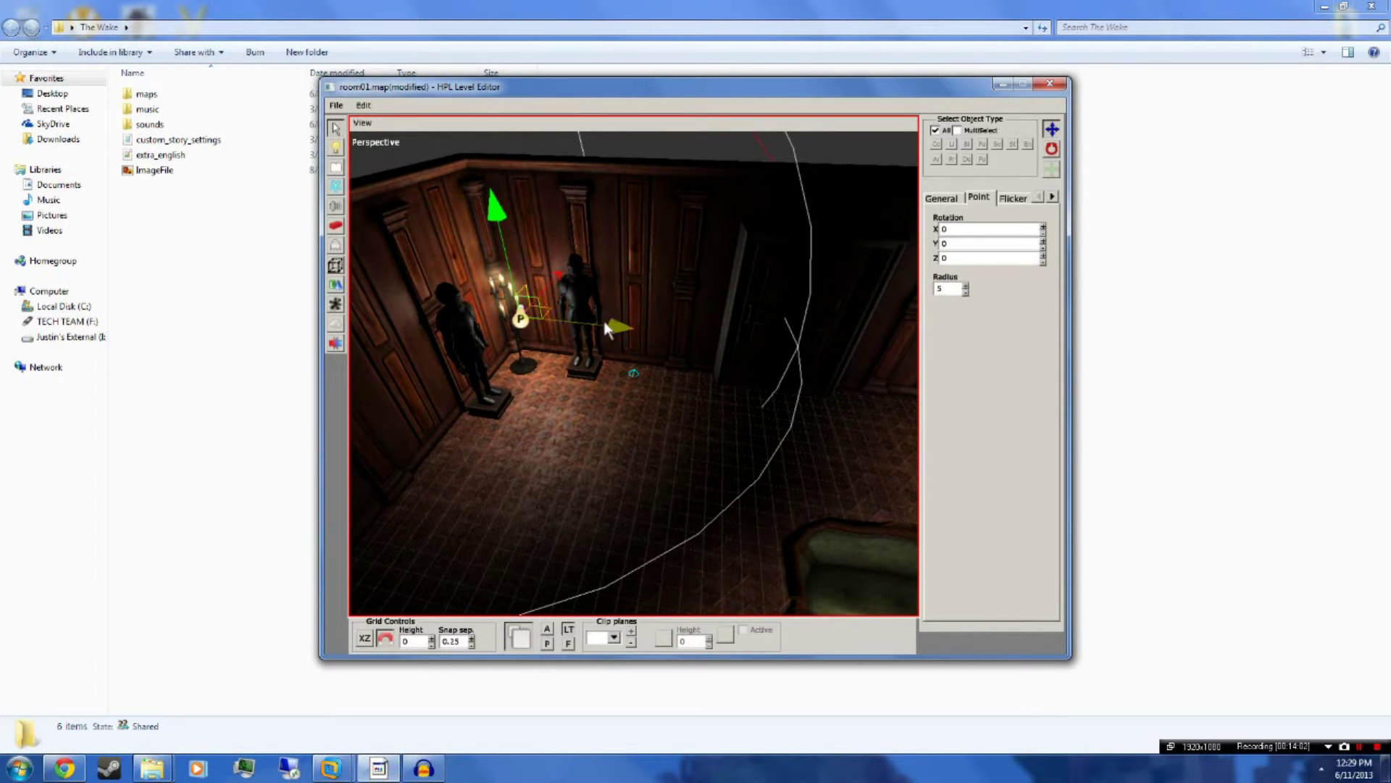
{"action": "left_click_drag", "start_coordinate": [500, 221], "coordinate": [648, 308]}
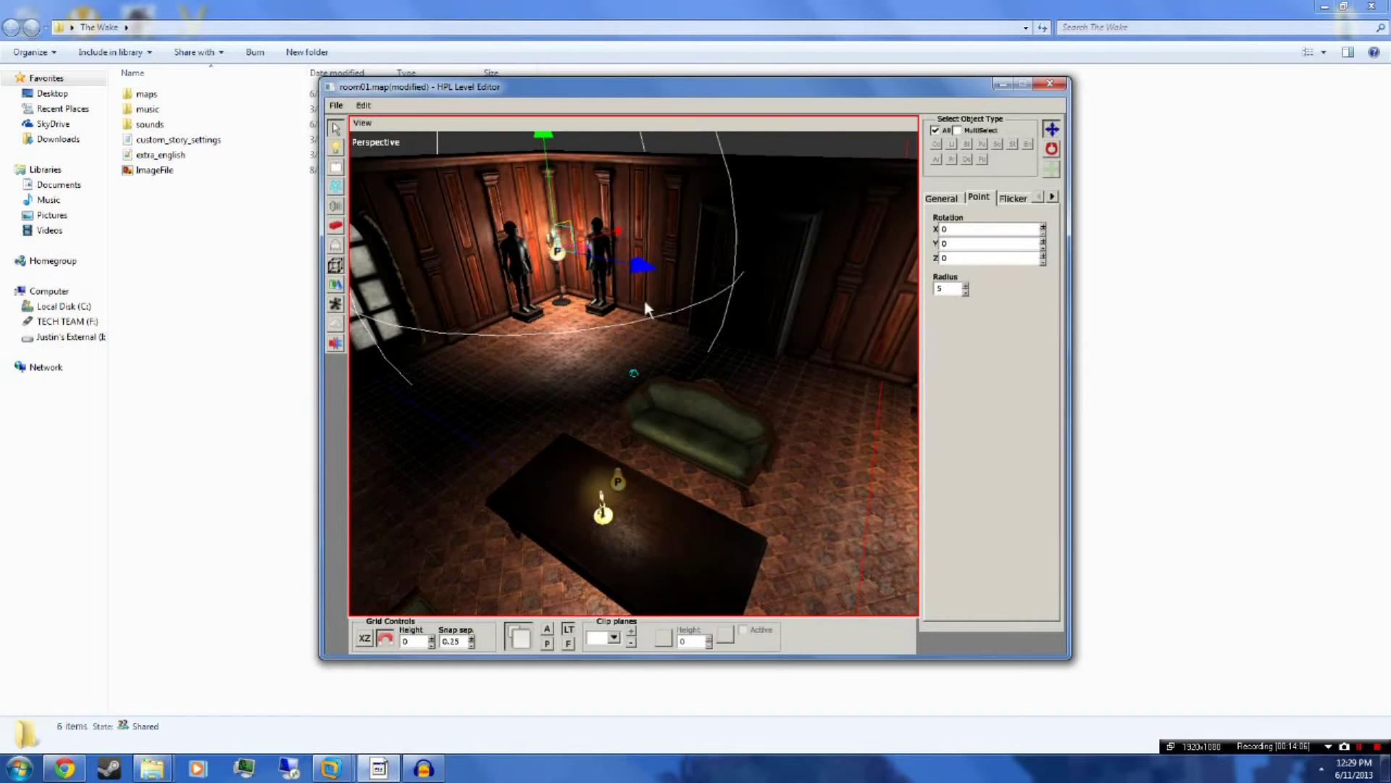
Duplicate the armour corner's point light, place the copy lower over the floor in front of the armour, and set its radius to 4.
{"action": "left_click_drag", "start_coordinate": [631, 250], "coordinate": [626, 345]}
{"action": "left_click_drag", "start_coordinate": [760, 260], "coordinate": [771, 260]}
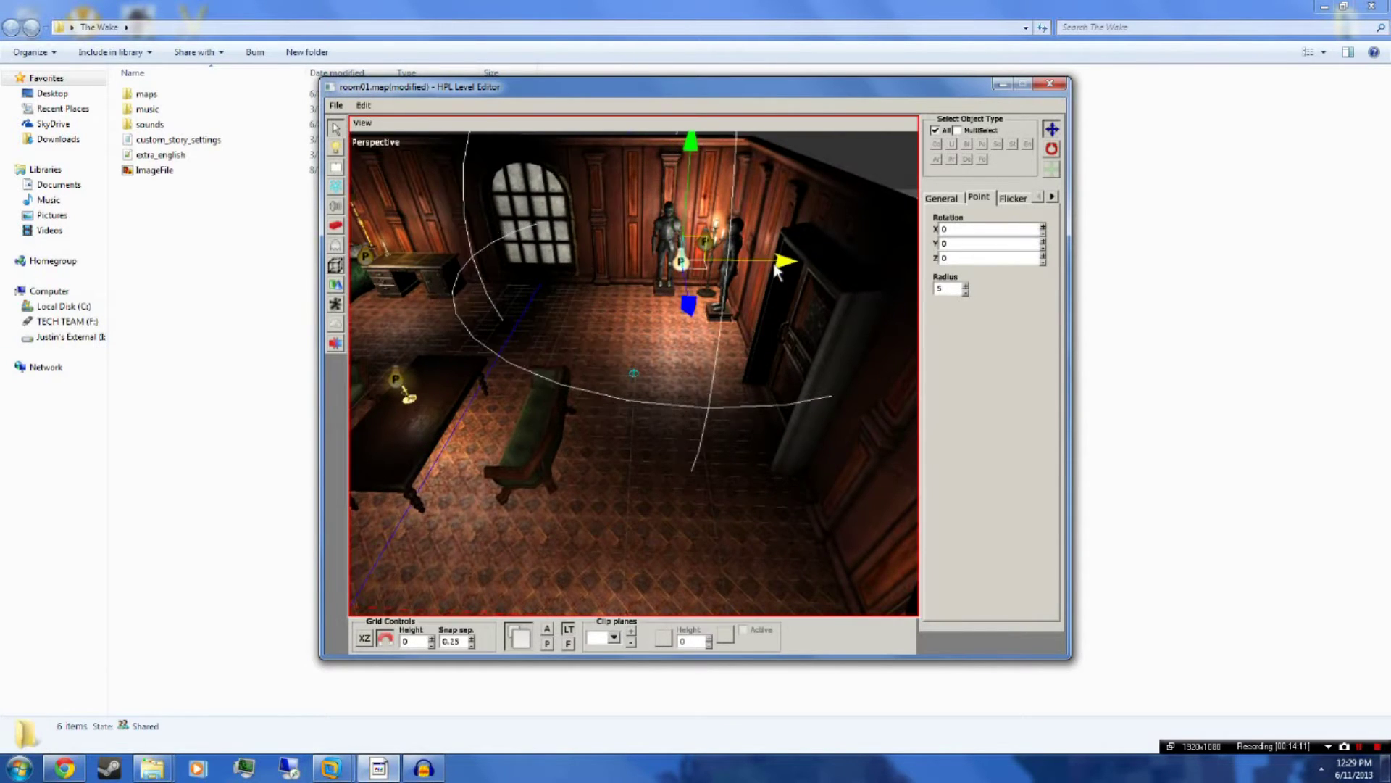
{"action": "mouse_move", "coordinate": [688, 303]}
{"action": "left_mouse_down"}
{"action": "mouse_move", "coordinate": [692, 425]}
{"action": "mouse_move", "coordinate": [848, 444]}
{"action": "mouse_move", "coordinate": [689, 304]}
{"action": "left_mouse_up"}
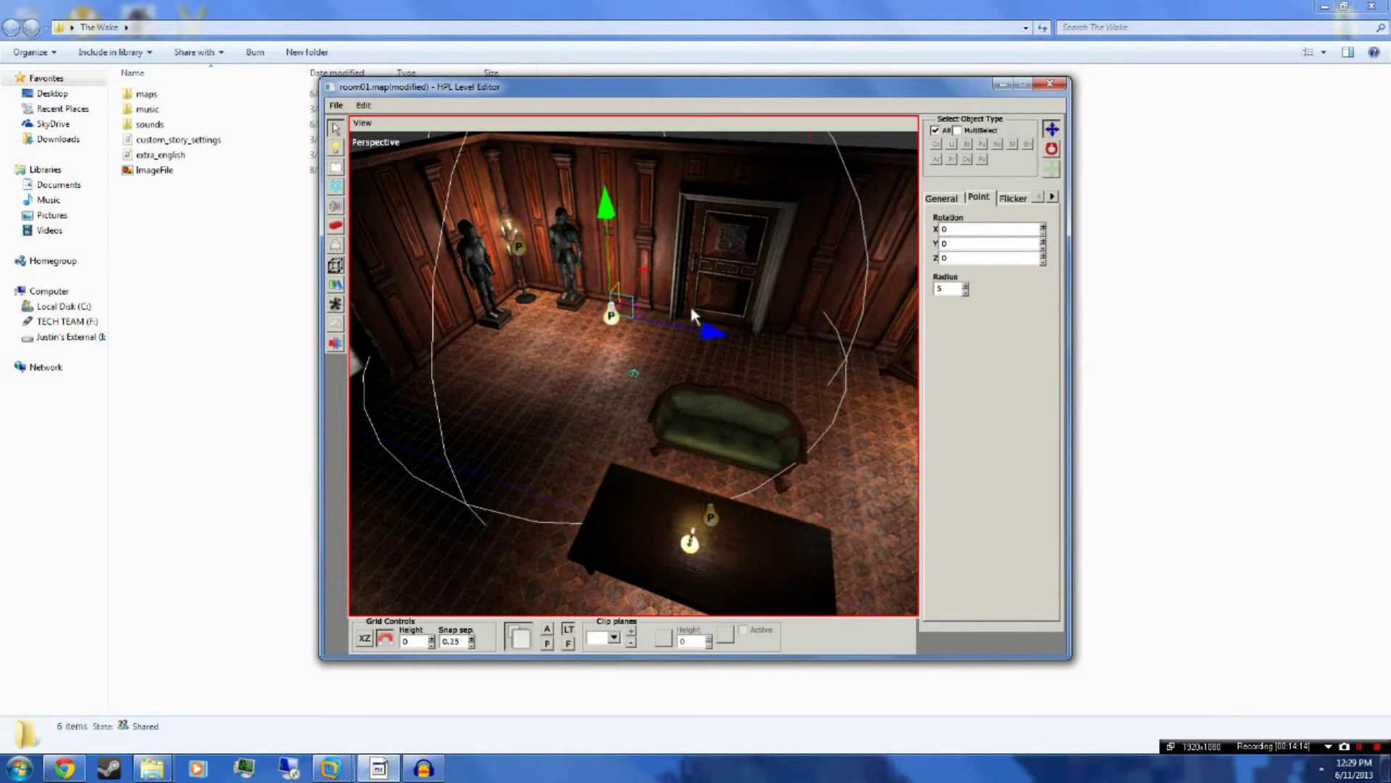
{"action": "left_click_drag", "start_coordinate": [628, 239], "coordinate": [637, 251]}
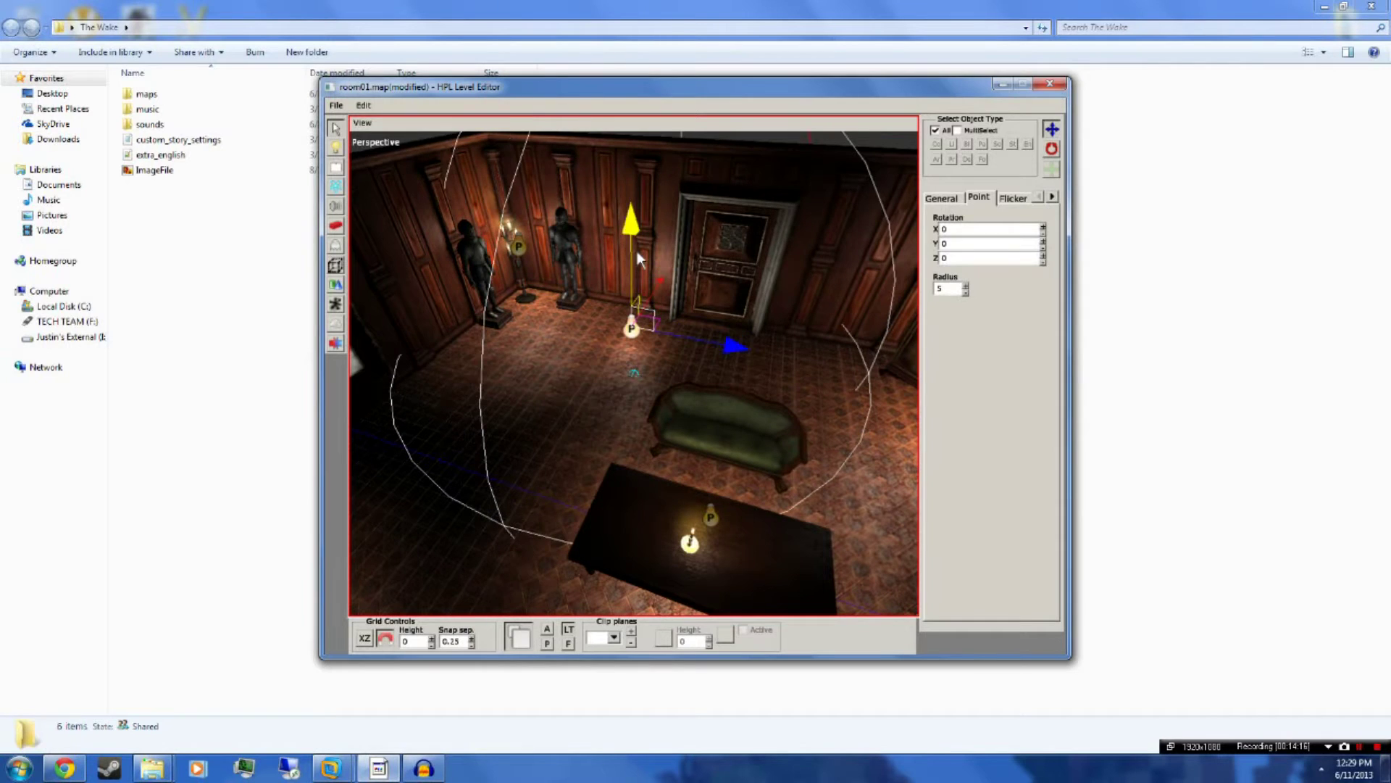
{"action": "type", "text": "4"}
Place another duplicate point light in front of the door at X 4.25, Y 1, Z -3.25, with a radius of 2.
{"action": "left_click_drag", "start_coordinate": [787, 321], "coordinate": [760, 338], "text": "alt"}
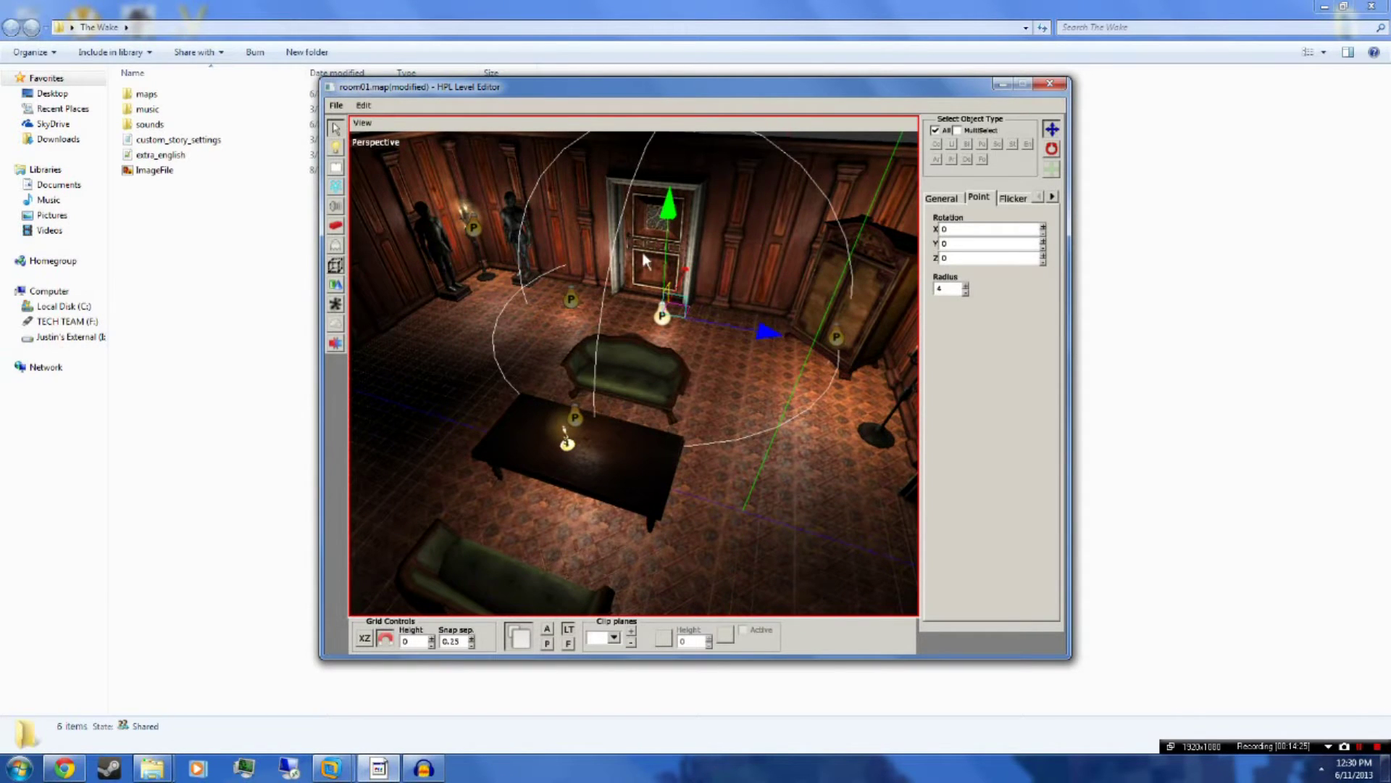
{"action": "type", "text": "2"}
{"action": "left_click_drag", "start_coordinate": [740, 324], "coordinate": [710, 319]}
{"action": "left_click_drag", "start_coordinate": [642, 204], "coordinate": [635, 183]}
{"action": "left_click_drag", "start_coordinate": [806, 343], "coordinate": [650, 358], "text": "alt"}
Duplicate the desk's point light, move the copy to the floor area near the foot of the bed, and lower it.
{"action": "left_click", "coordinate": [776, 370]}
{"action": "left_click", "coordinate": [538, 356]}
{"action": "left_click_drag", "start_coordinate": [472, 359], "coordinate": [546, 389]}
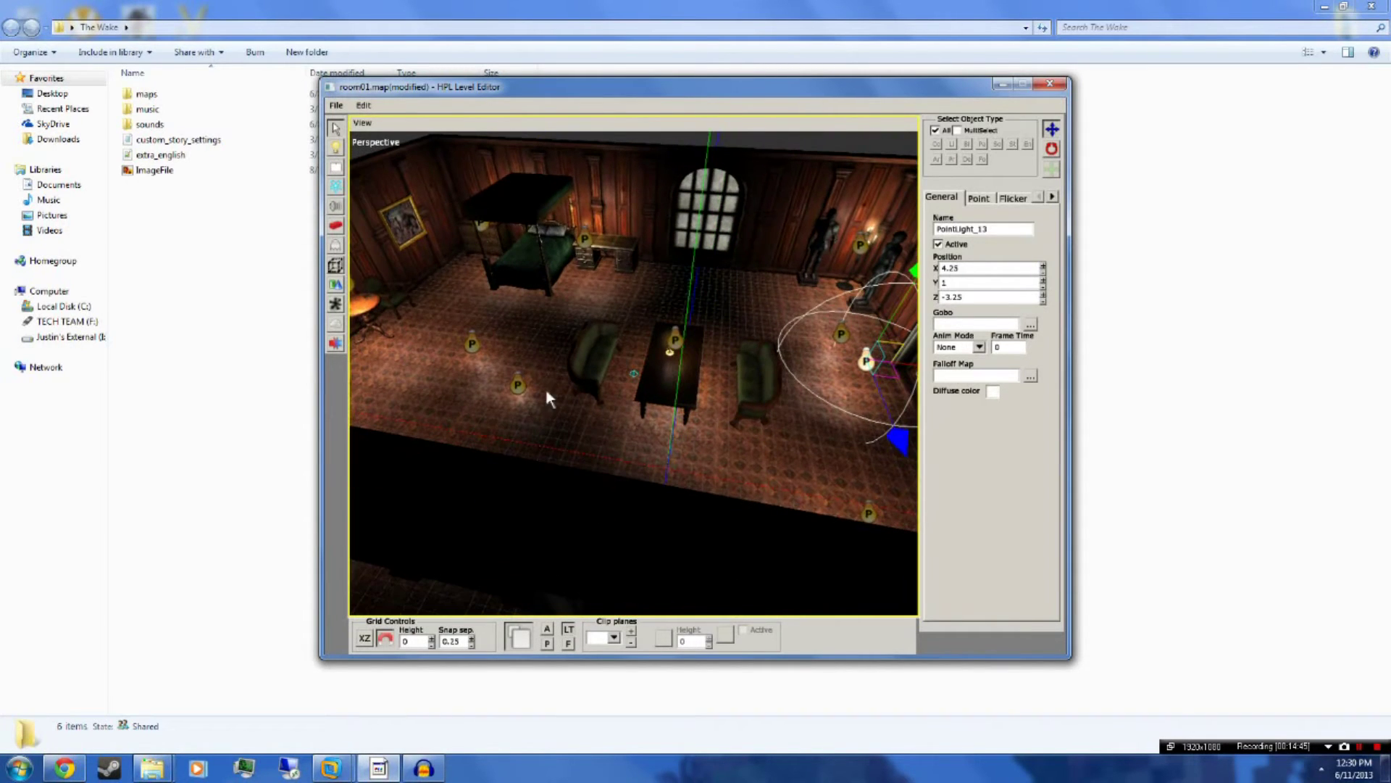
{"action": "left_click", "coordinate": [586, 239]}
{"action": "key", "text": "ctrl+d"}
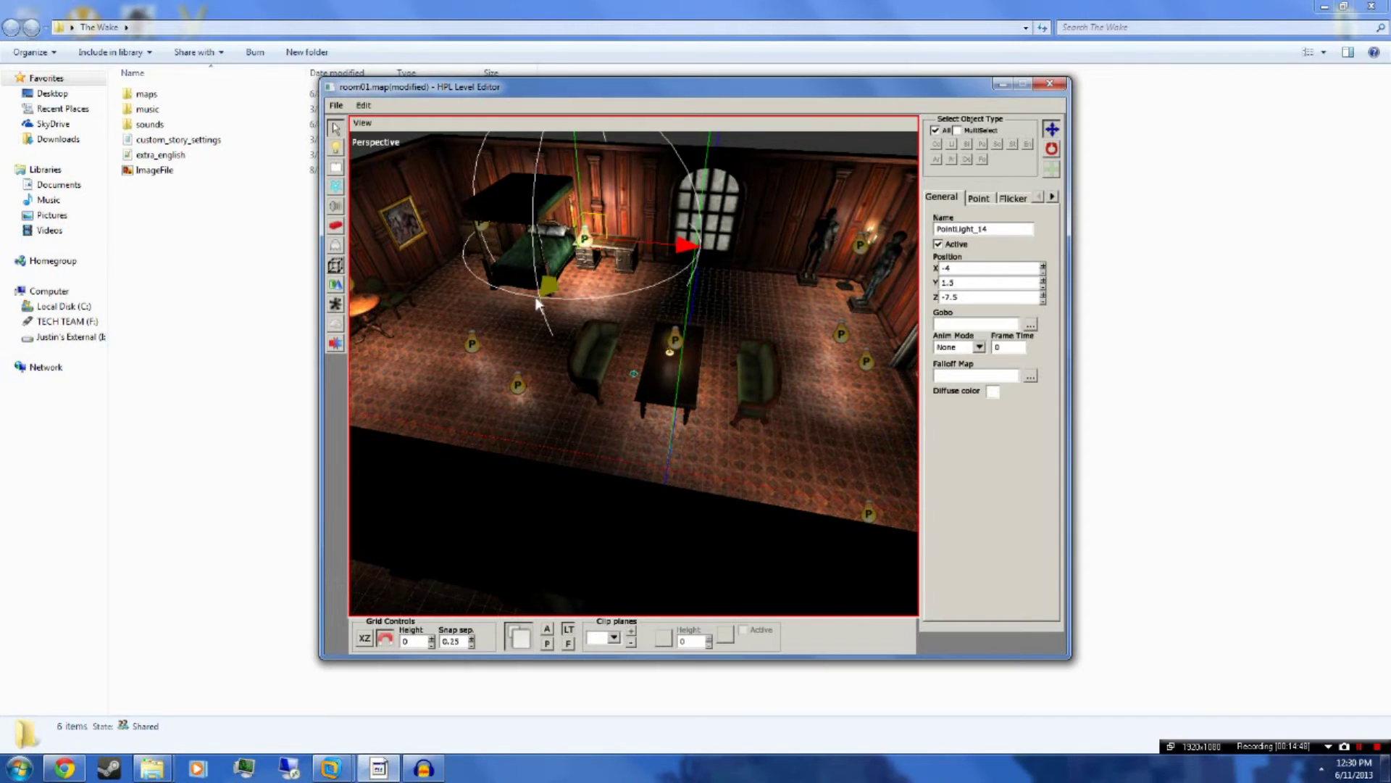
{"action": "left_click_drag", "start_coordinate": [550, 285], "coordinate": [497, 372]}
{"action": "left_click_drag", "start_coordinate": [546, 174], "coordinate": [545, 229]}
Set the radius of the point light near the foot of the bed to 3.
{"action": "left_click", "coordinate": [545, 218]}
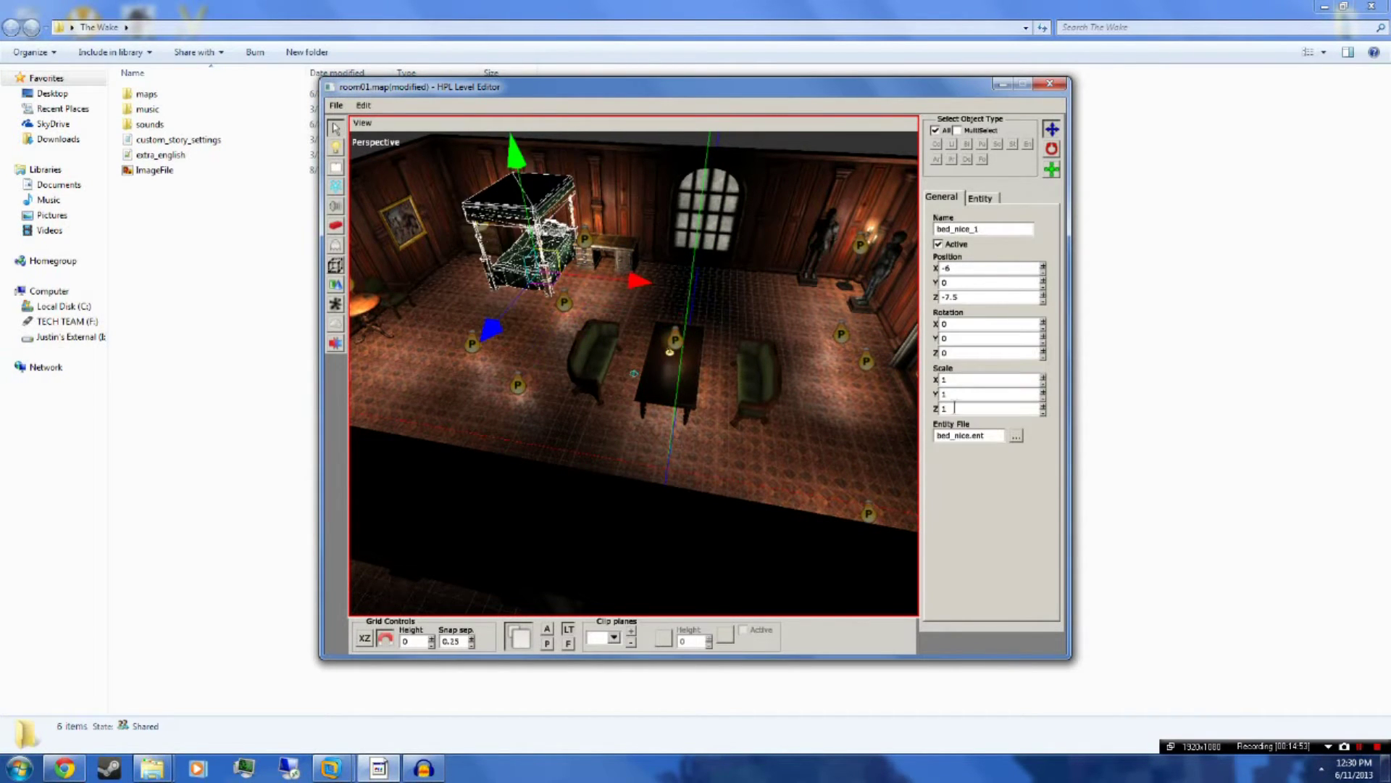
{"action": "left_click", "coordinate": [981, 199]}
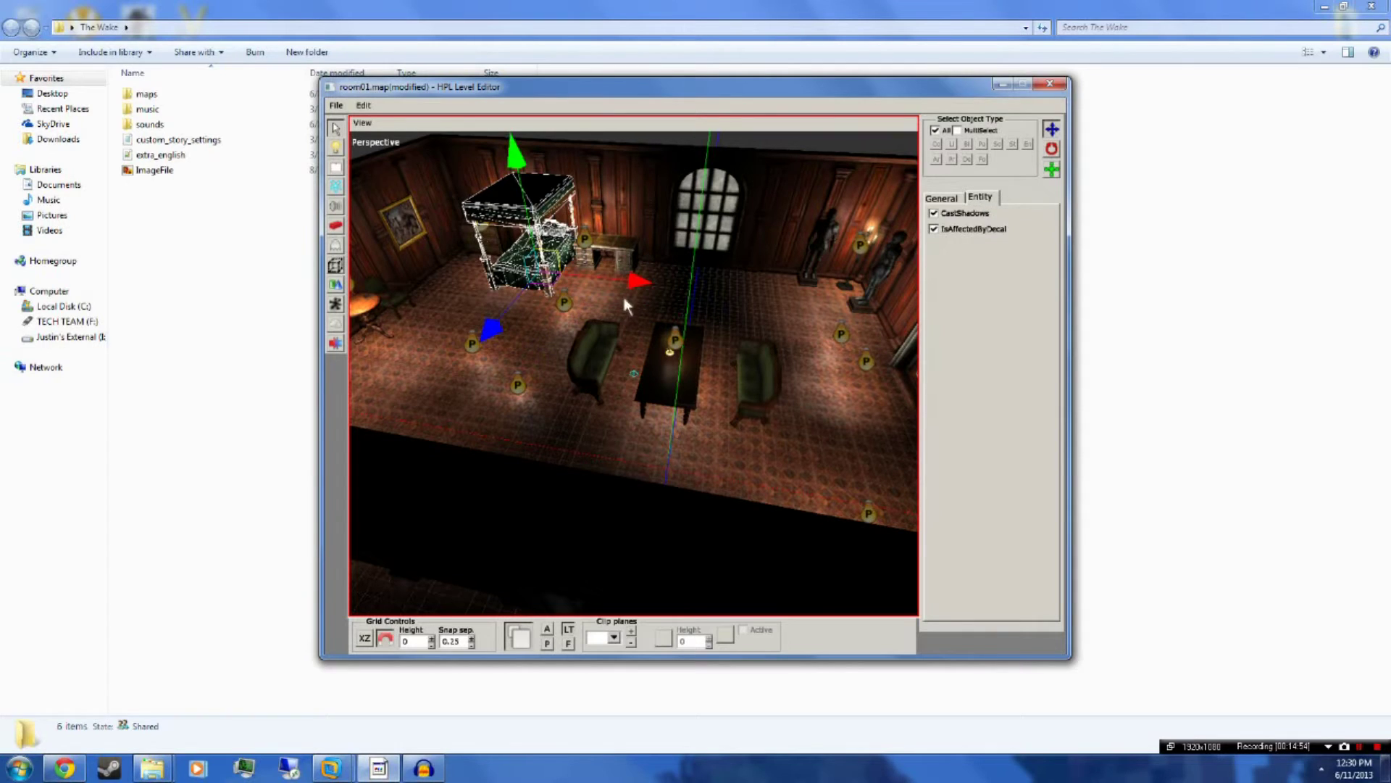
{"action": "left_click", "coordinate": [568, 299]}
{"action": "left_click", "coordinate": [983, 200]}
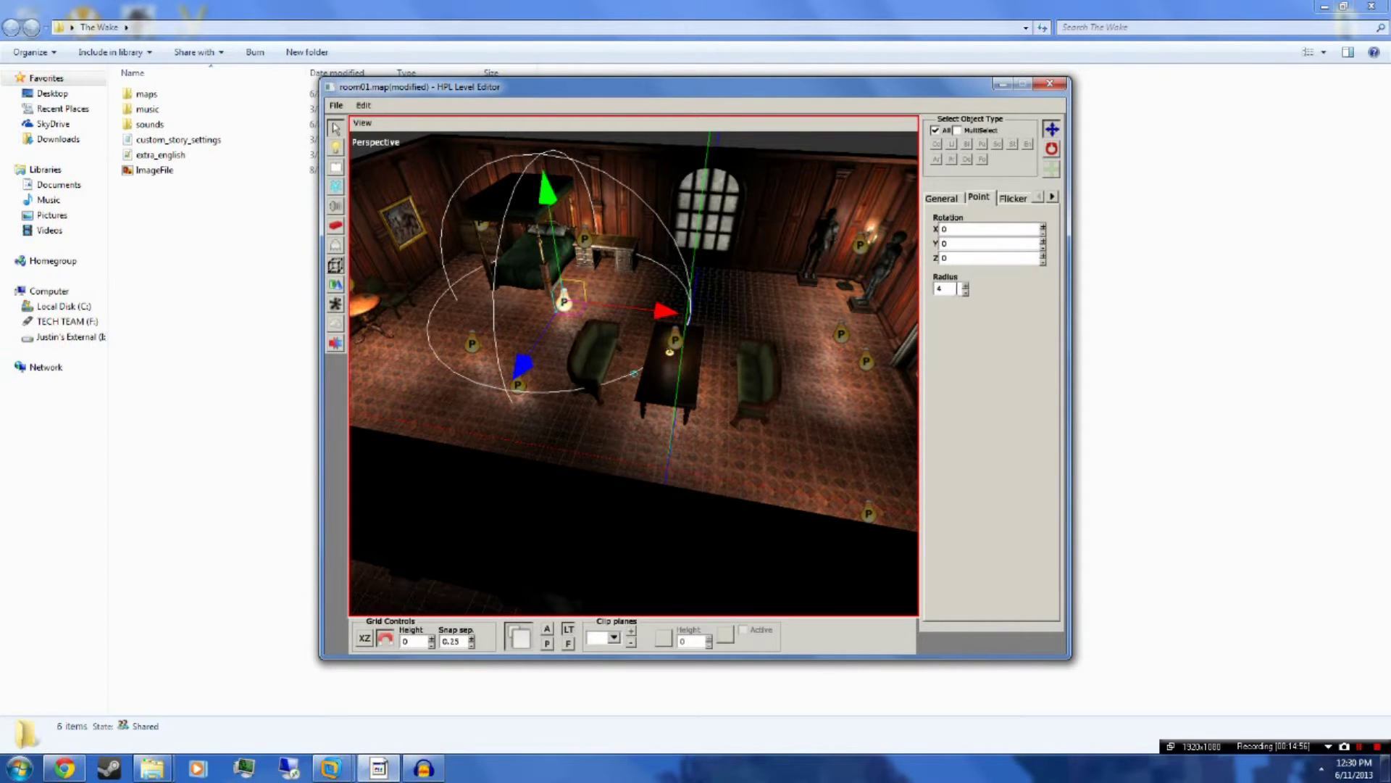
{"action": "type", "text": "3"}
{"action": "key", "text": "Return"}
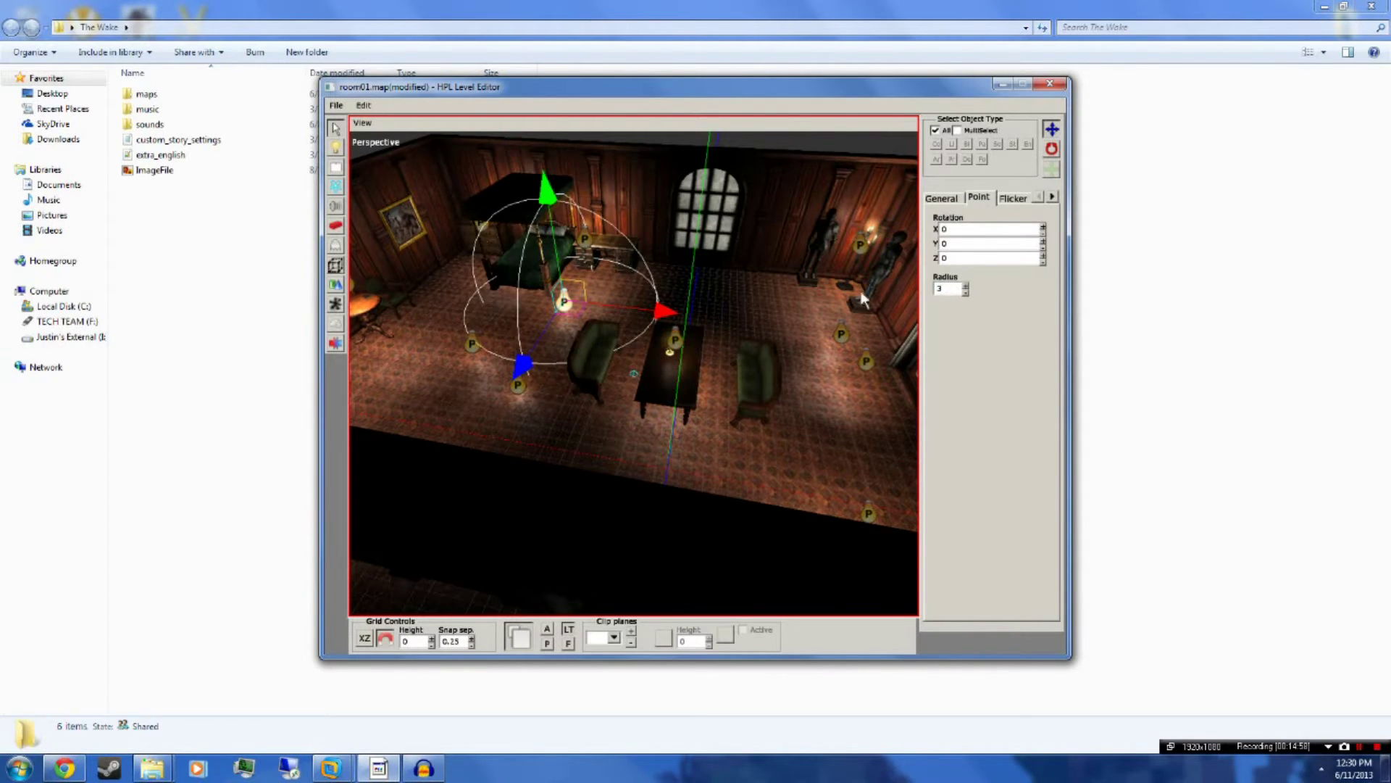
Place a spotlight on the floor directly beneath the arched window between the desk and the suits of armour.
{"action": "right_click_drag", "start_coordinate": [786, 221], "coordinate": [797, 286], "text": "alt"}
{"action": "middle_click_drag", "start_coordinate": [797, 285], "coordinate": [936, 352], "text": "alt"}
{"action": "left_click", "coordinate": [735, 401]}
{"action": "left_click_drag", "start_coordinate": [735, 402], "coordinate": [722, 367], "text": "alt"}
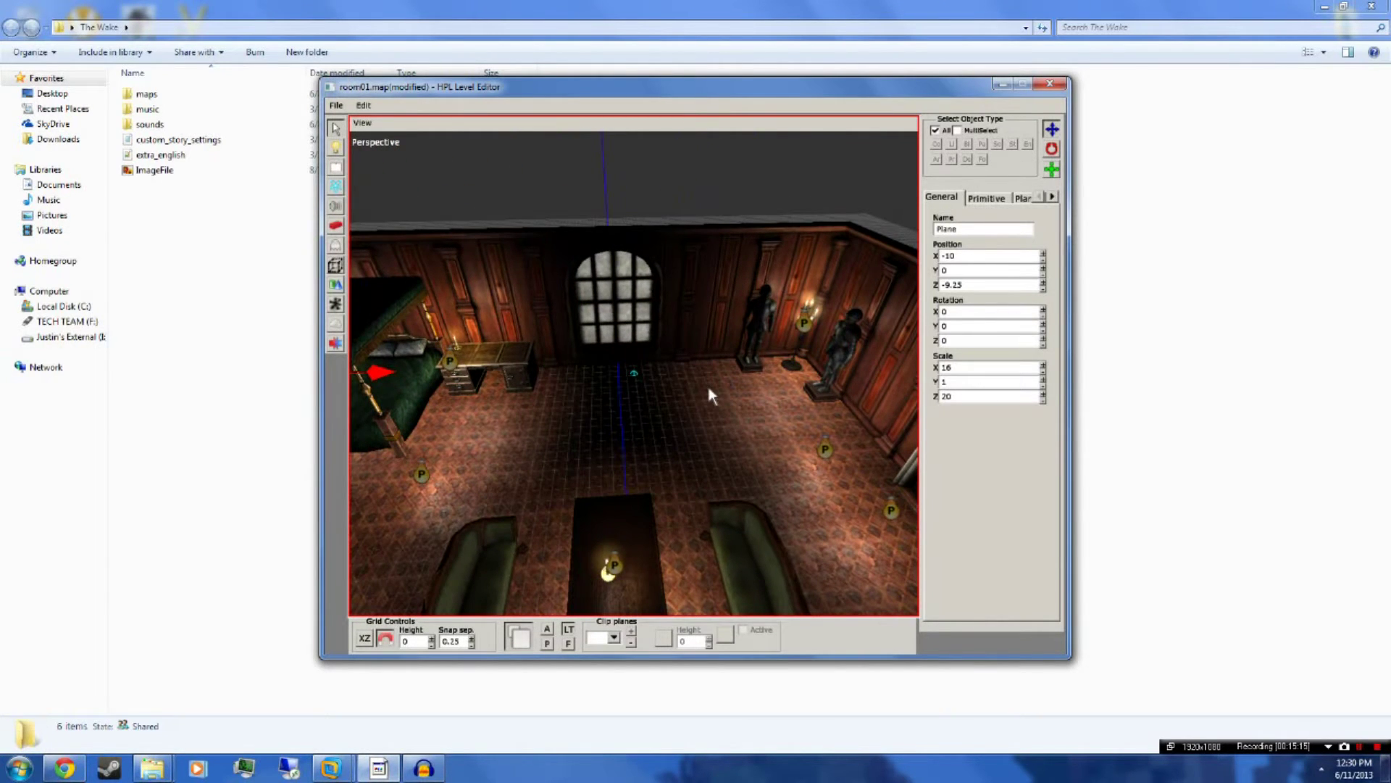
{"action": "left_click_drag", "start_coordinate": [718, 383], "coordinate": [658, 299], "text": "alt"}
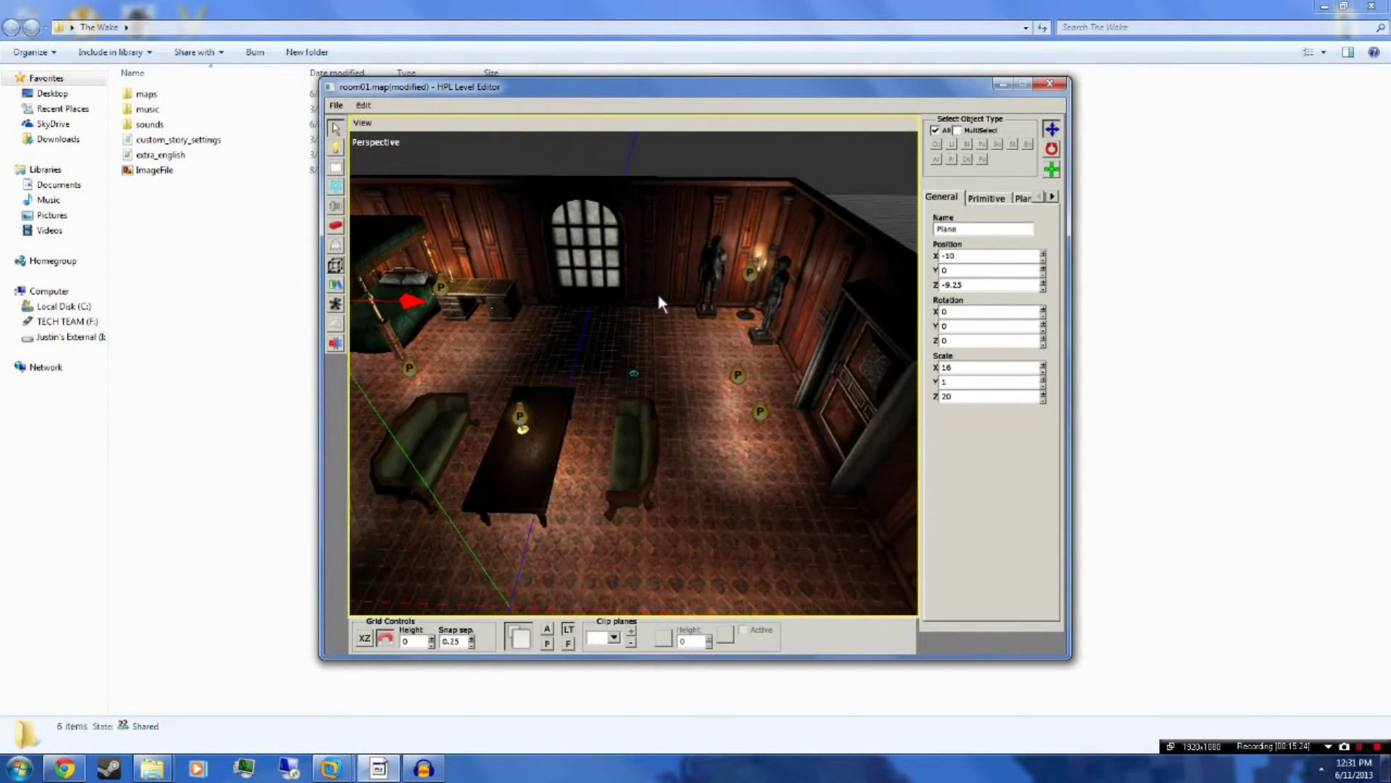
{"action": "right_click_drag", "start_coordinate": [620, 281], "coordinate": [668, 345], "text": "alt"}
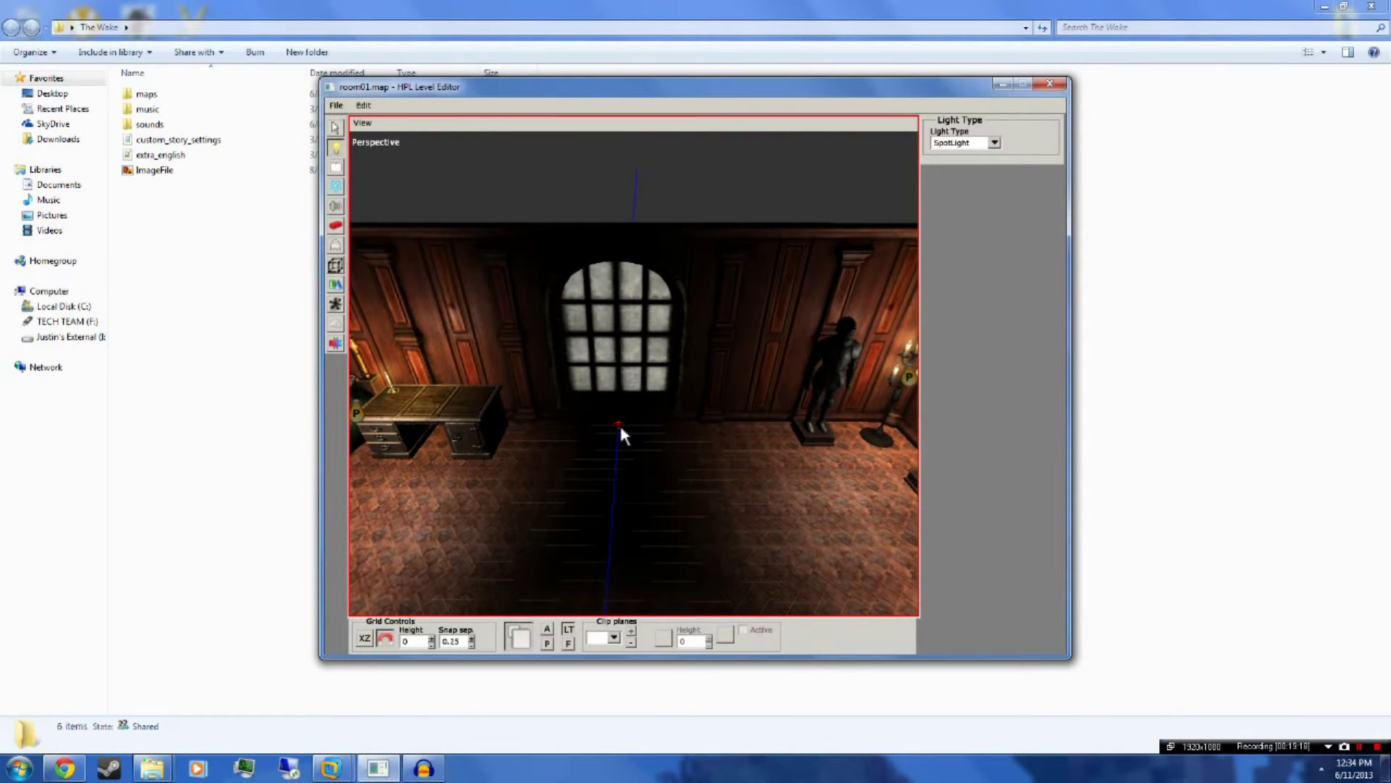
{"action": "left_click", "coordinate": [620, 425]}
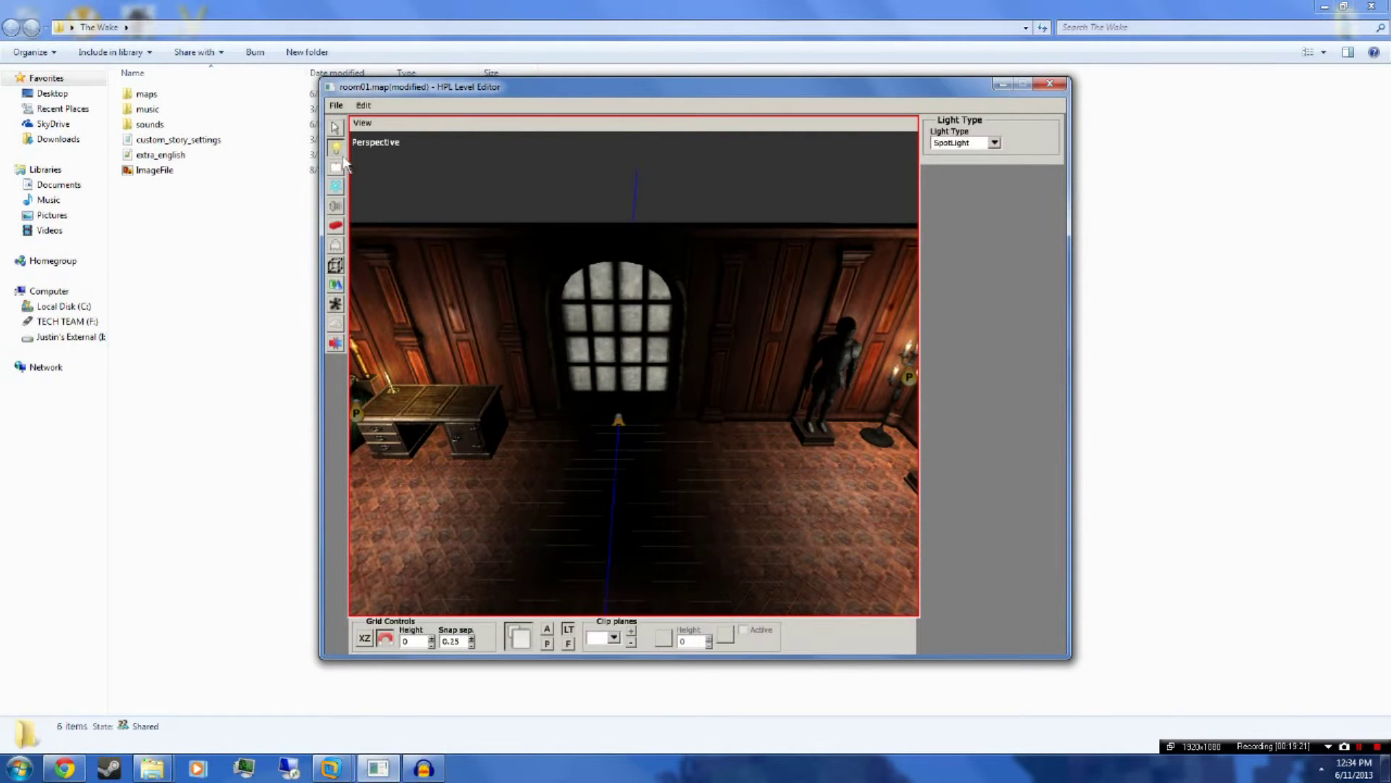
Move the spotlight beneath the arched window up and back against the window, to X 0, Y 2.5, Z -9.5.
{"action": "left_click", "coordinate": [336, 128]}
{"action": "left_click", "coordinate": [621, 423]}
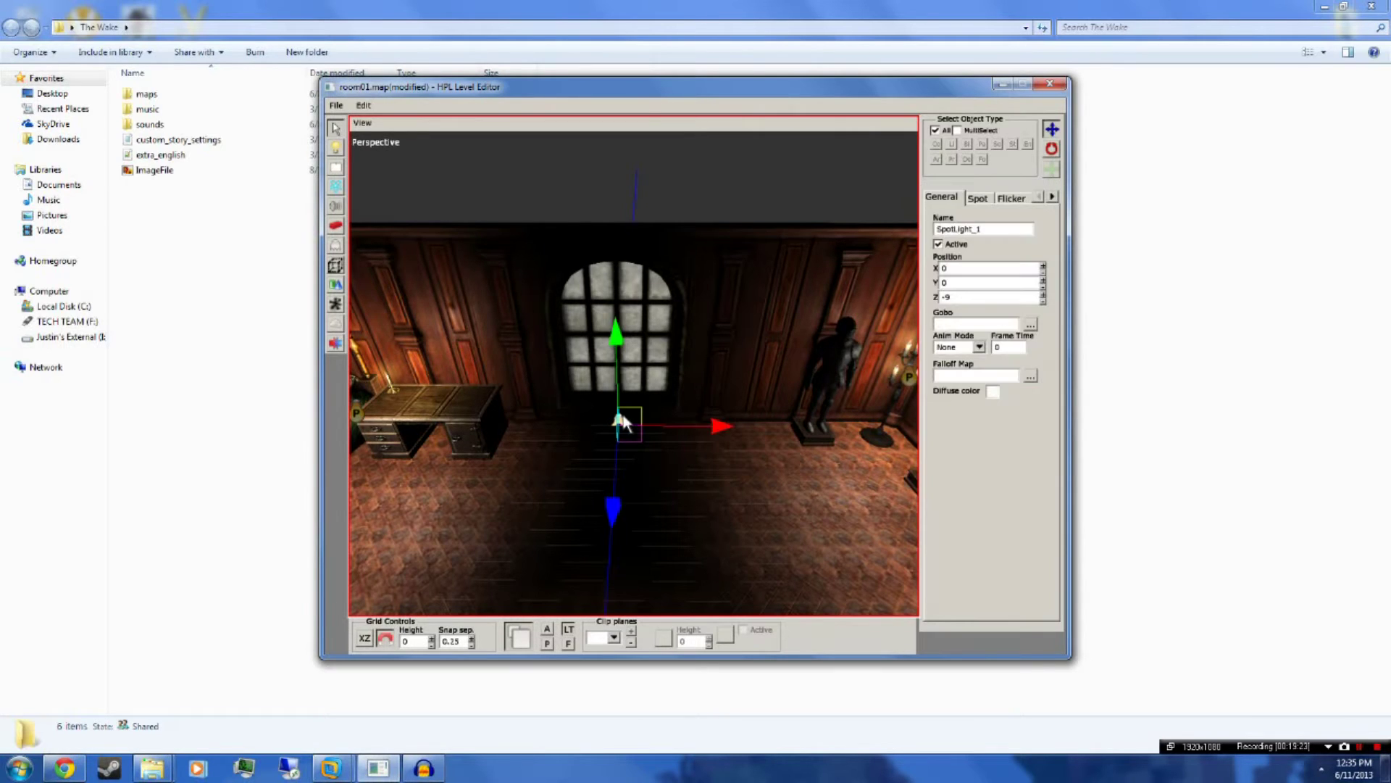
{"action": "left_click_drag", "start_coordinate": [619, 333], "coordinate": [616, 272]}
{"action": "left_click", "coordinate": [1052, 148]}
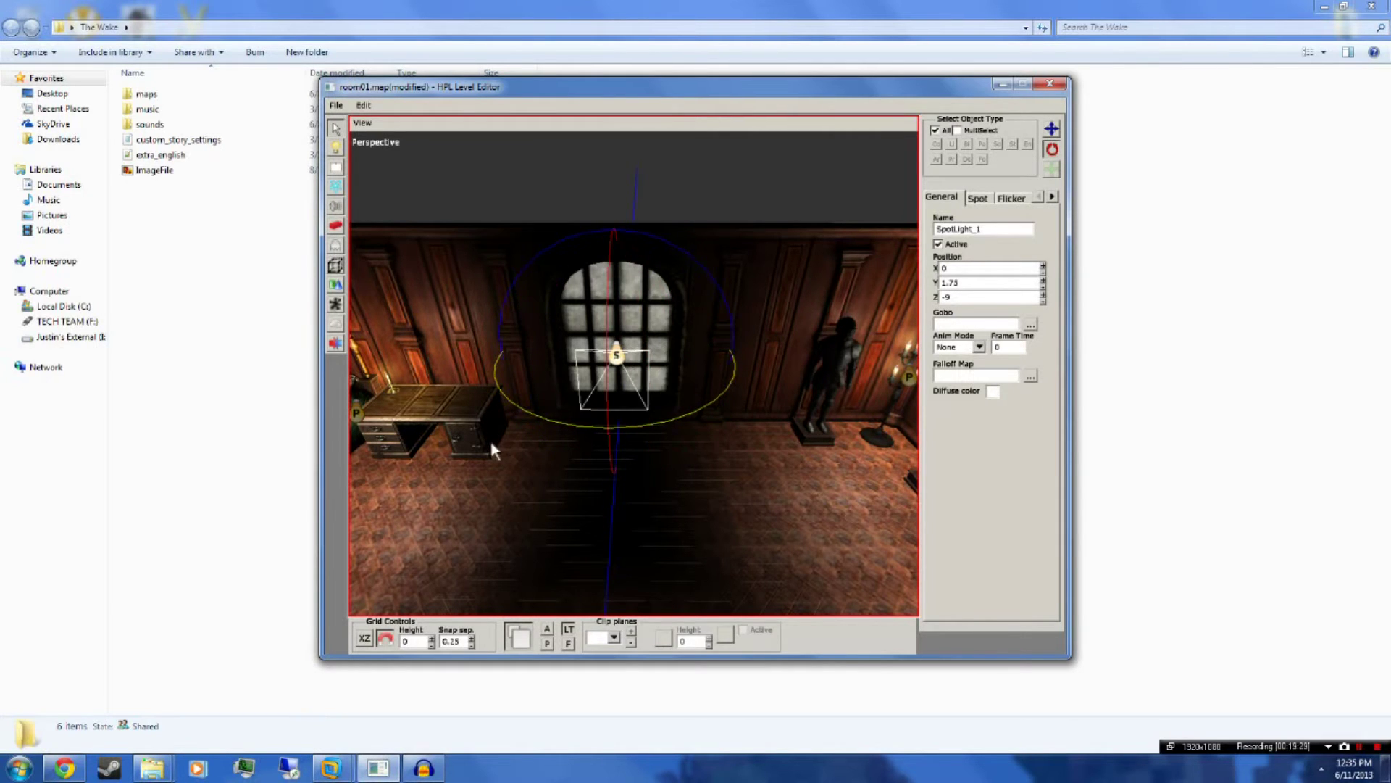
{"action": "middle_click_drag", "start_coordinate": [605, 444], "coordinate": [786, 425]}
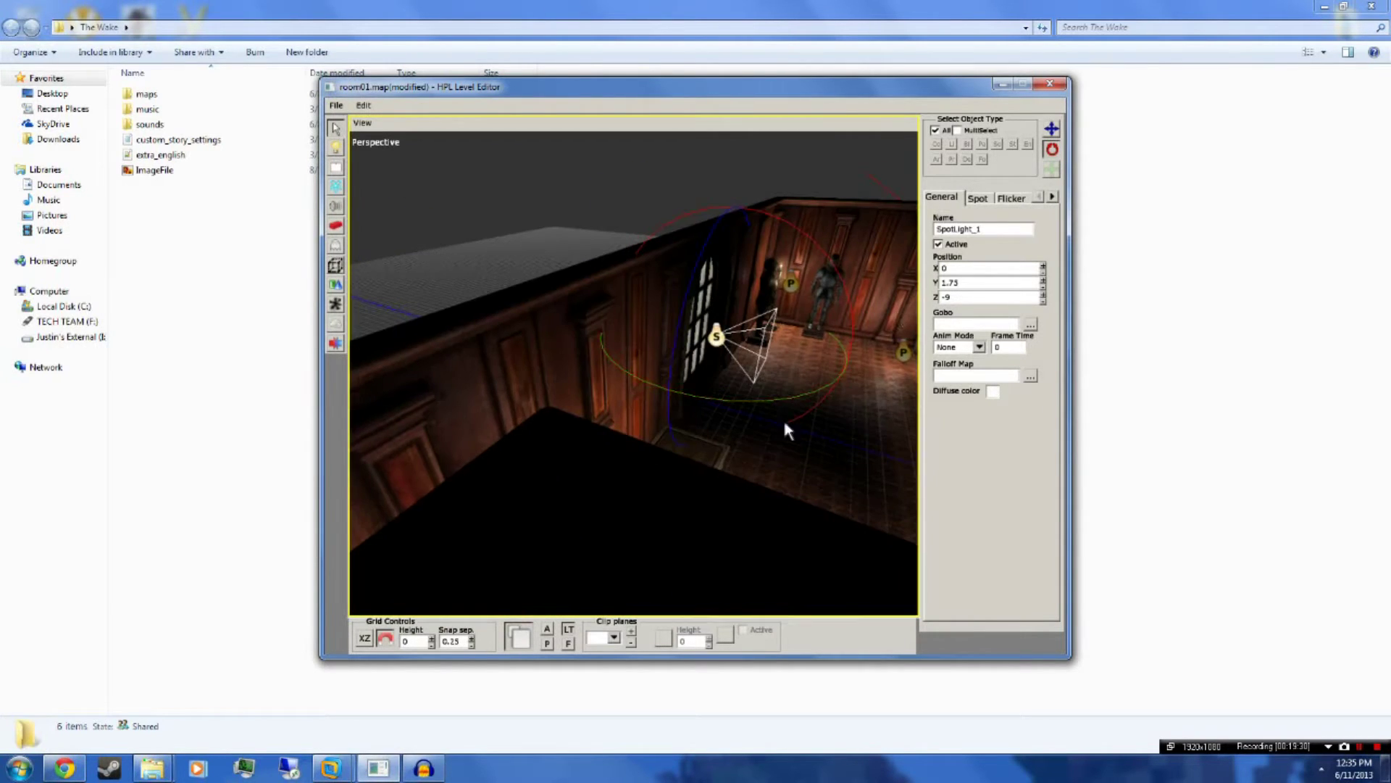
{"action": "left_click", "coordinate": [1051, 129]}
{"action": "left_click_drag", "start_coordinate": [830, 368], "coordinate": [806, 358]}
{"action": "left_click_drag", "start_coordinate": [700, 246], "coordinate": [703, 218]}
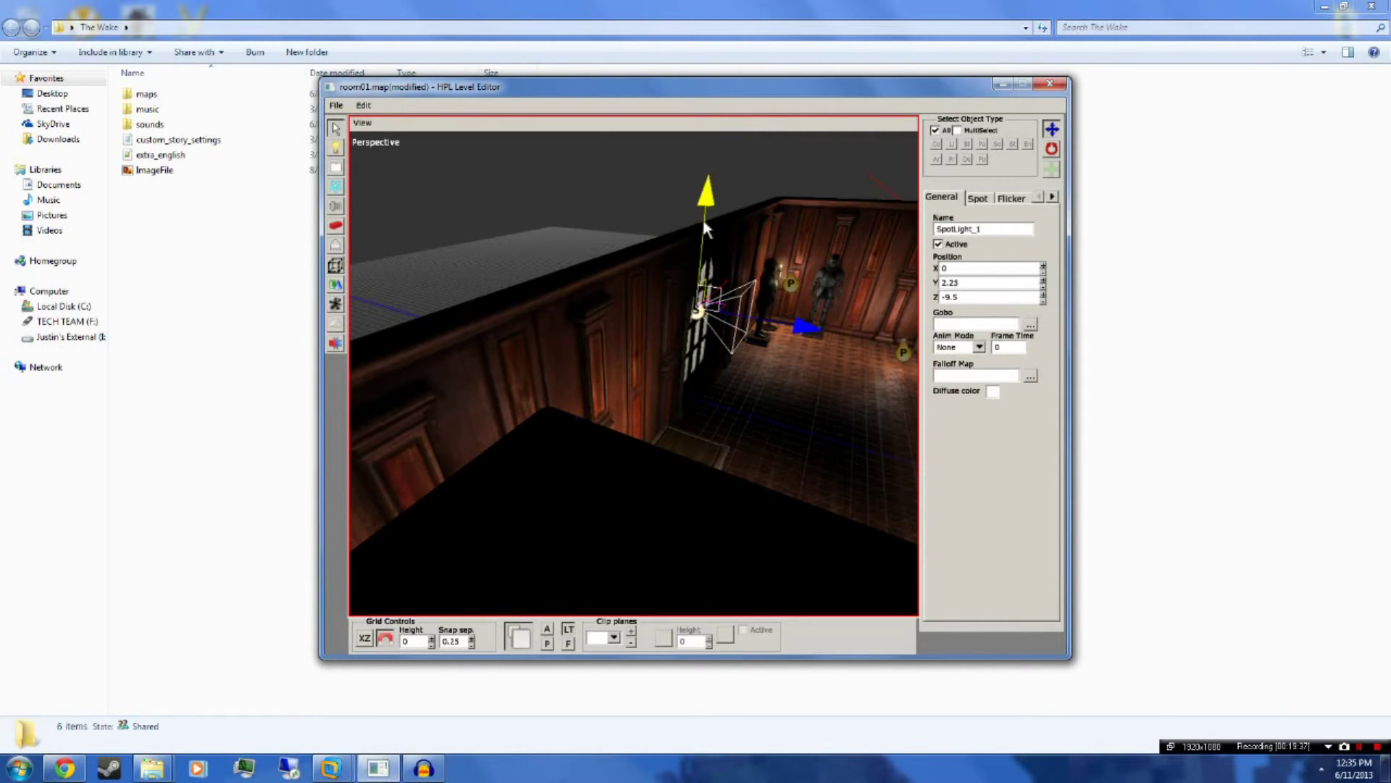
{"action": "middle_click_drag", "start_coordinate": [728, 243], "coordinate": [625, 333]}
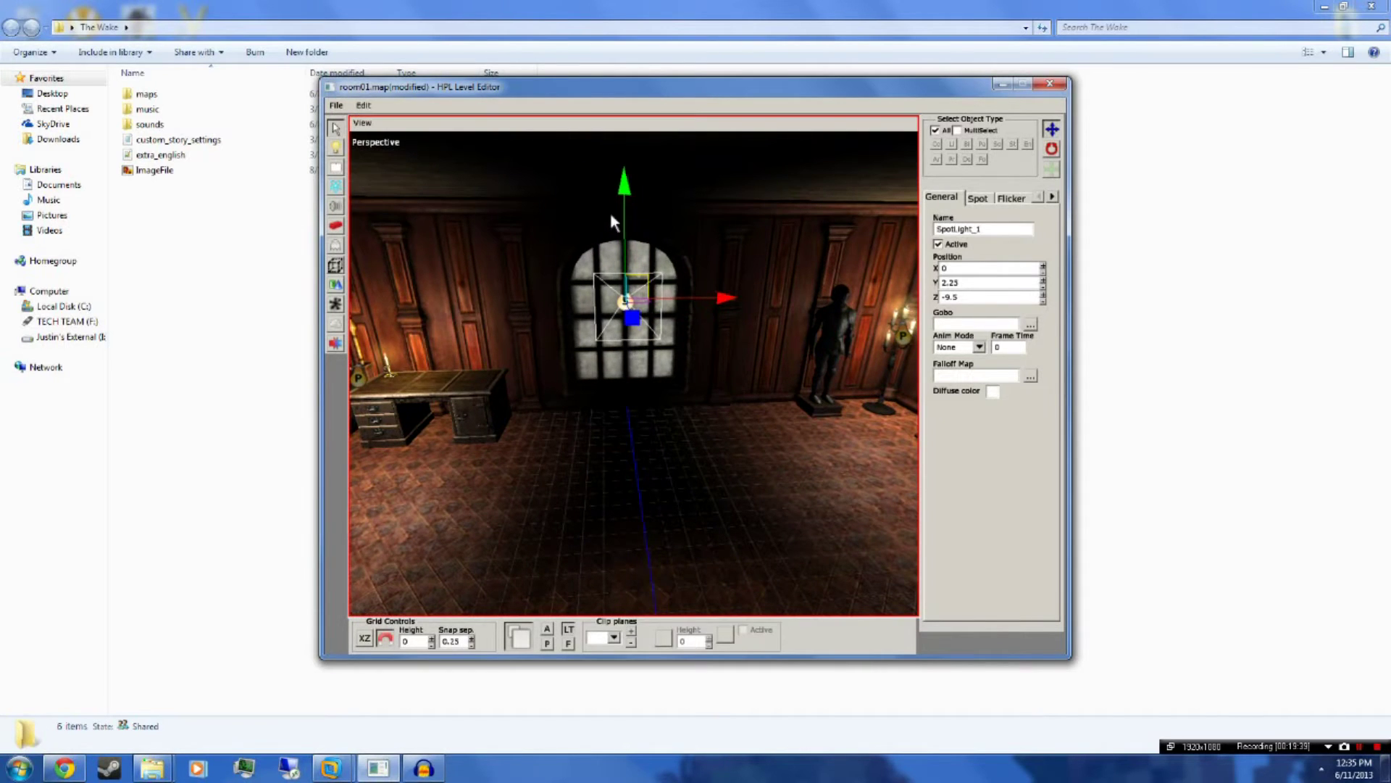
{"action": "left_click_drag", "start_coordinate": [626, 208], "coordinate": [625, 193]}
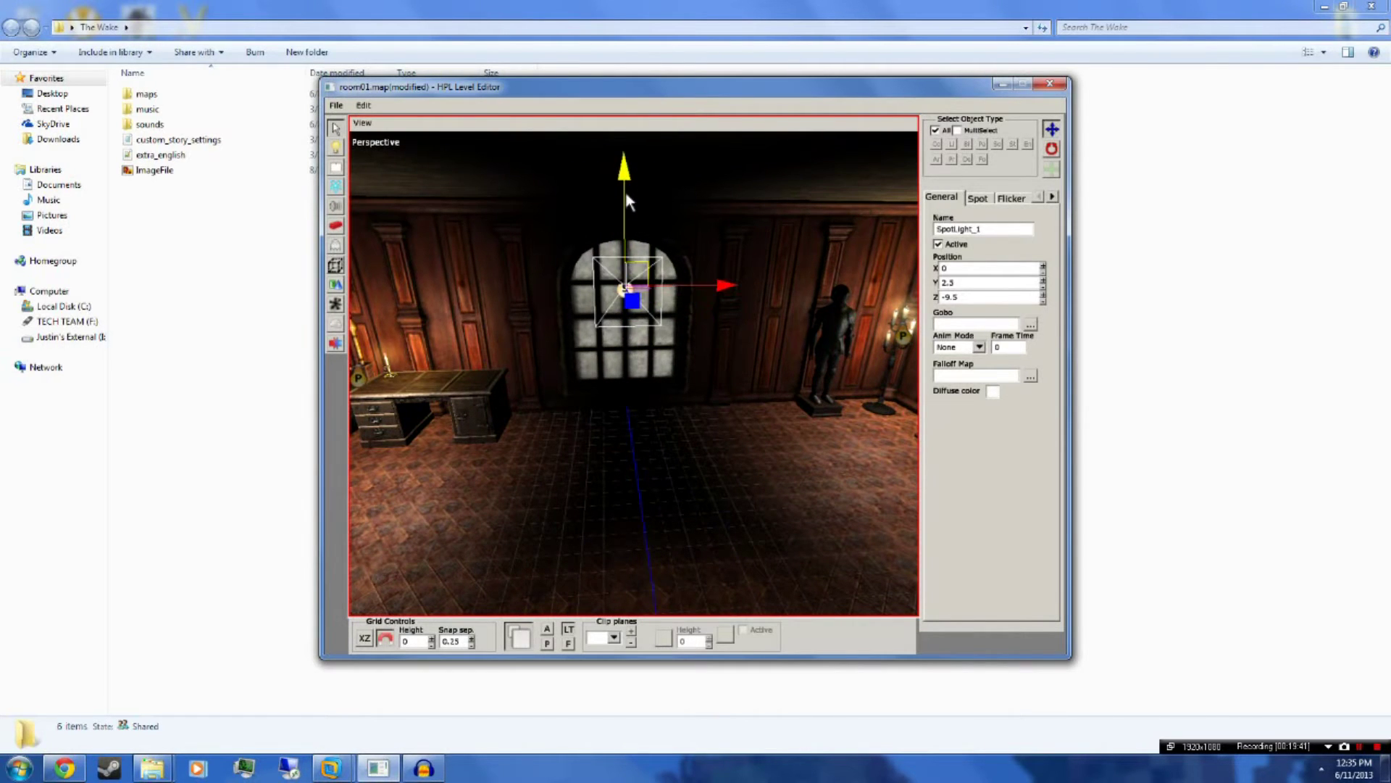
Rotate the spotlight about its X axis to 135 degrees so it points down toward the floor.
{"action": "left_click", "coordinate": [1052, 148]}
{"action": "left_click_drag", "start_coordinate": [629, 197], "coordinate": [638, 255]}
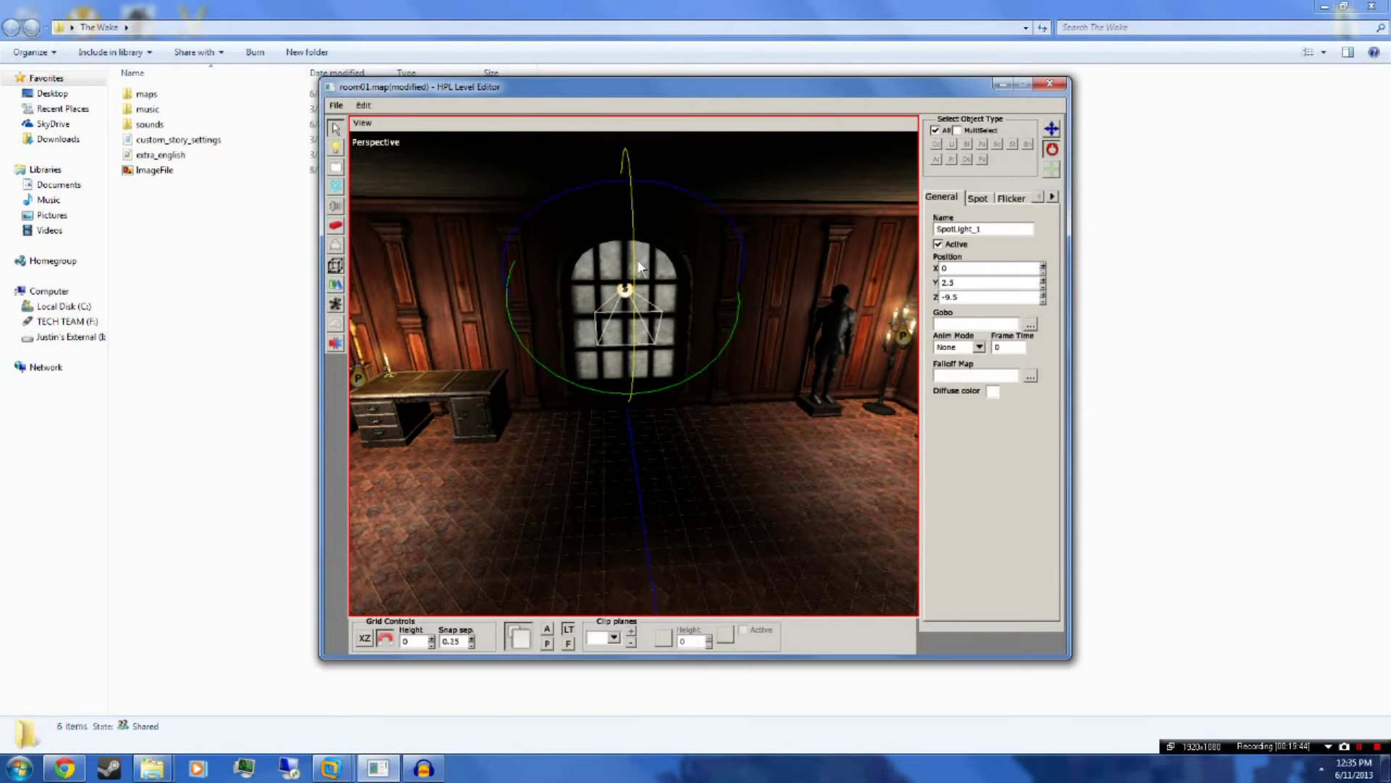
{"action": "middle_click_drag", "start_coordinate": [727, 383], "coordinate": [841, 409]}
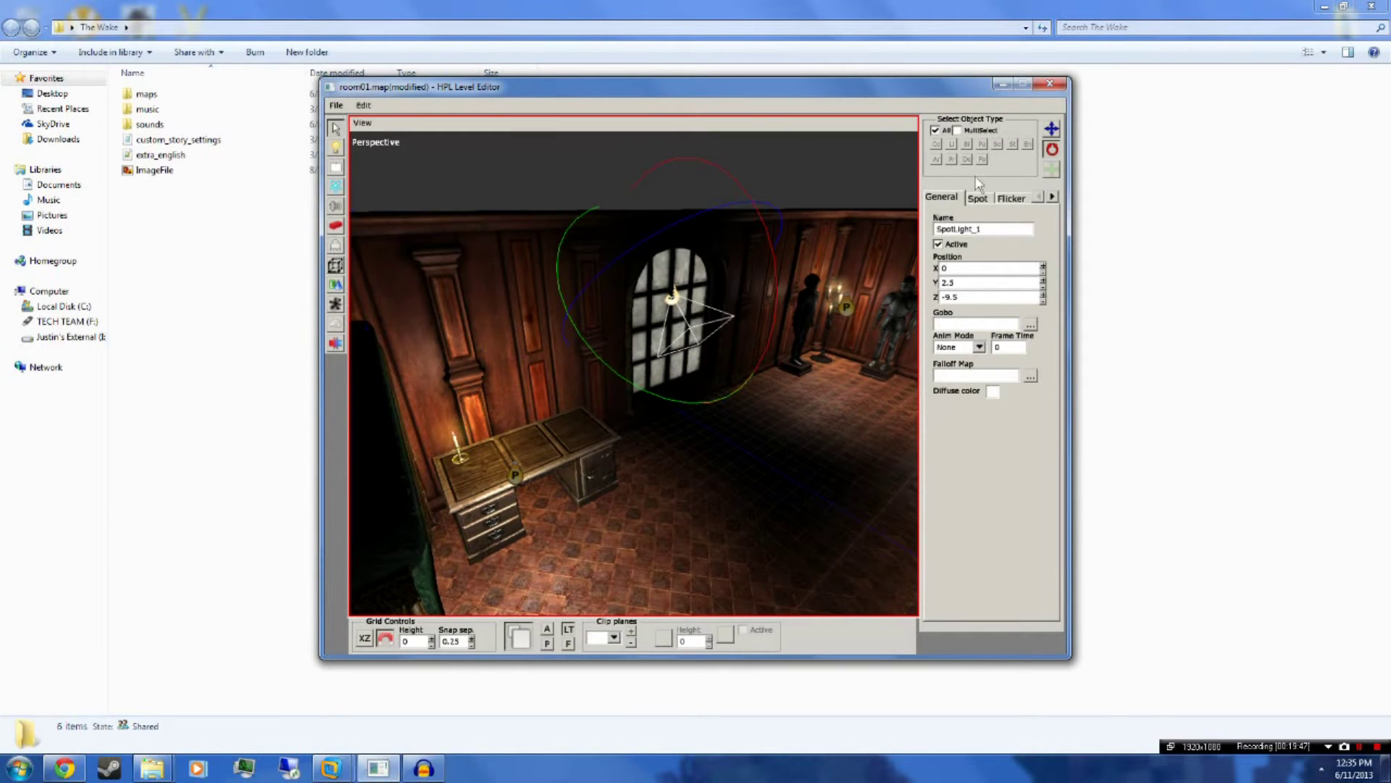
Assign the arched castlebase window texture from the lights folder as the spotlight's gobo.
{"action": "left_click", "coordinate": [1031, 325]}
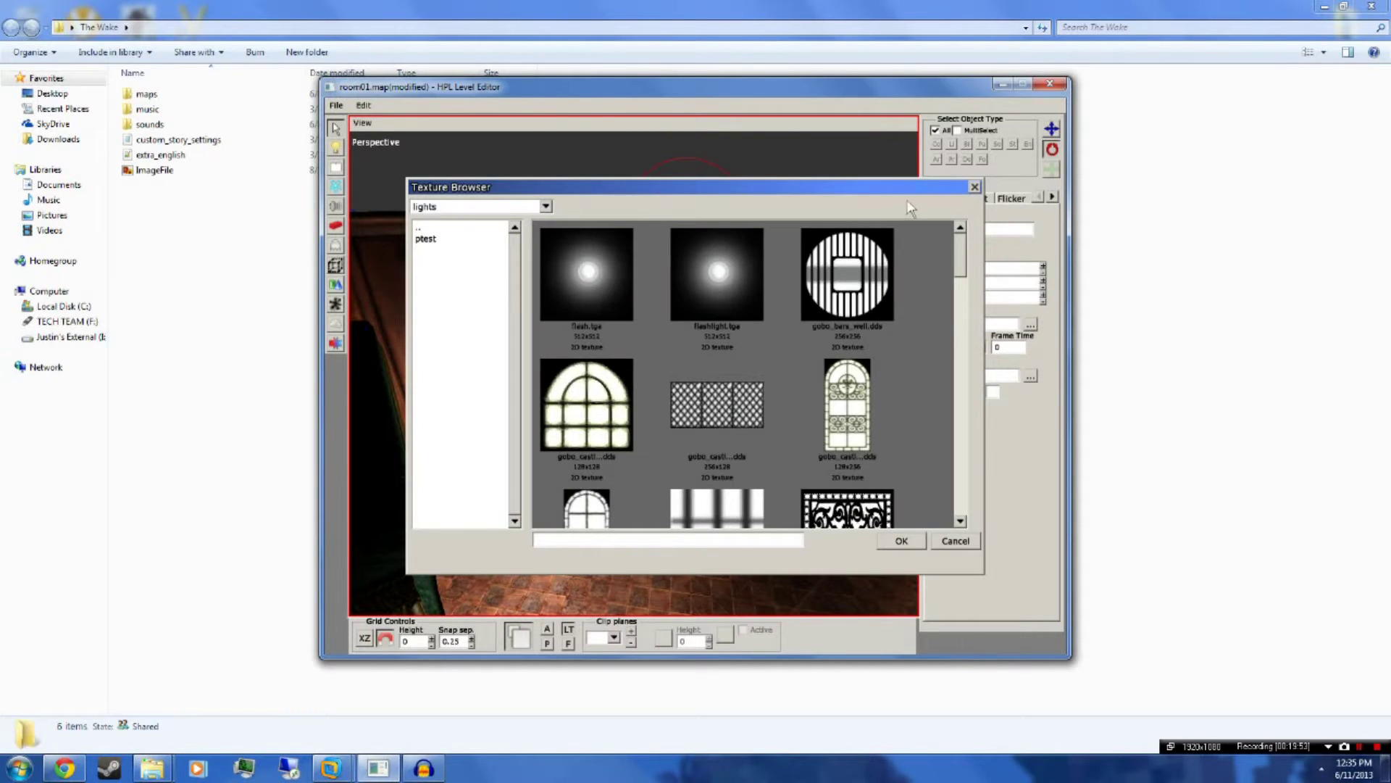
{"action": "left_click_drag", "start_coordinate": [916, 190], "coordinate": [915, 166]}
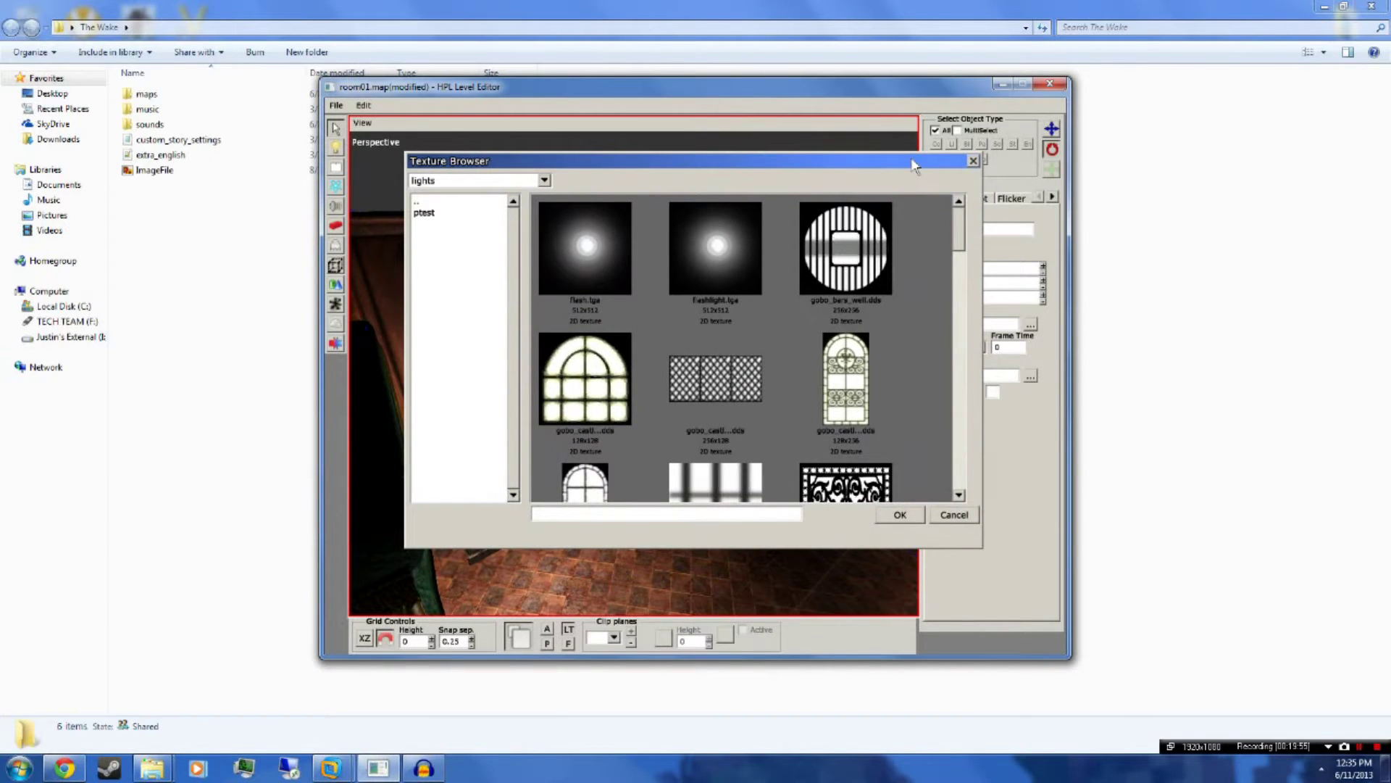
{"action": "scroll", "coordinate": [916, 287], "scroll_direction": "down", "scroll_amount": 6}
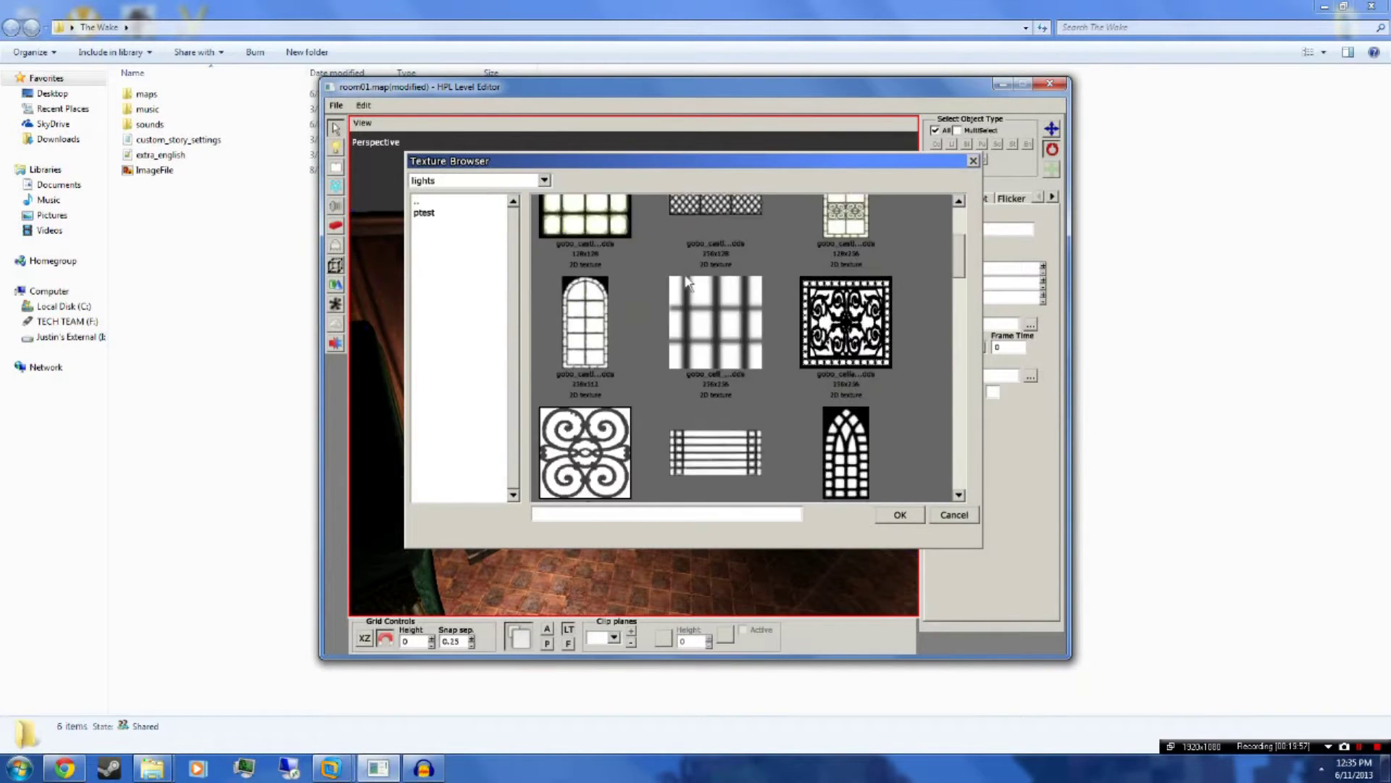
{"action": "scroll", "coordinate": [808, 321], "scroll_direction": "down", "scroll_amount": 5}
{"action": "scroll", "coordinate": [803, 323], "scroll_direction": "up", "scroll_amount": 4}
{"action": "scroll", "coordinate": [803, 323], "scroll_direction": "up", "scroll_amount": 4}
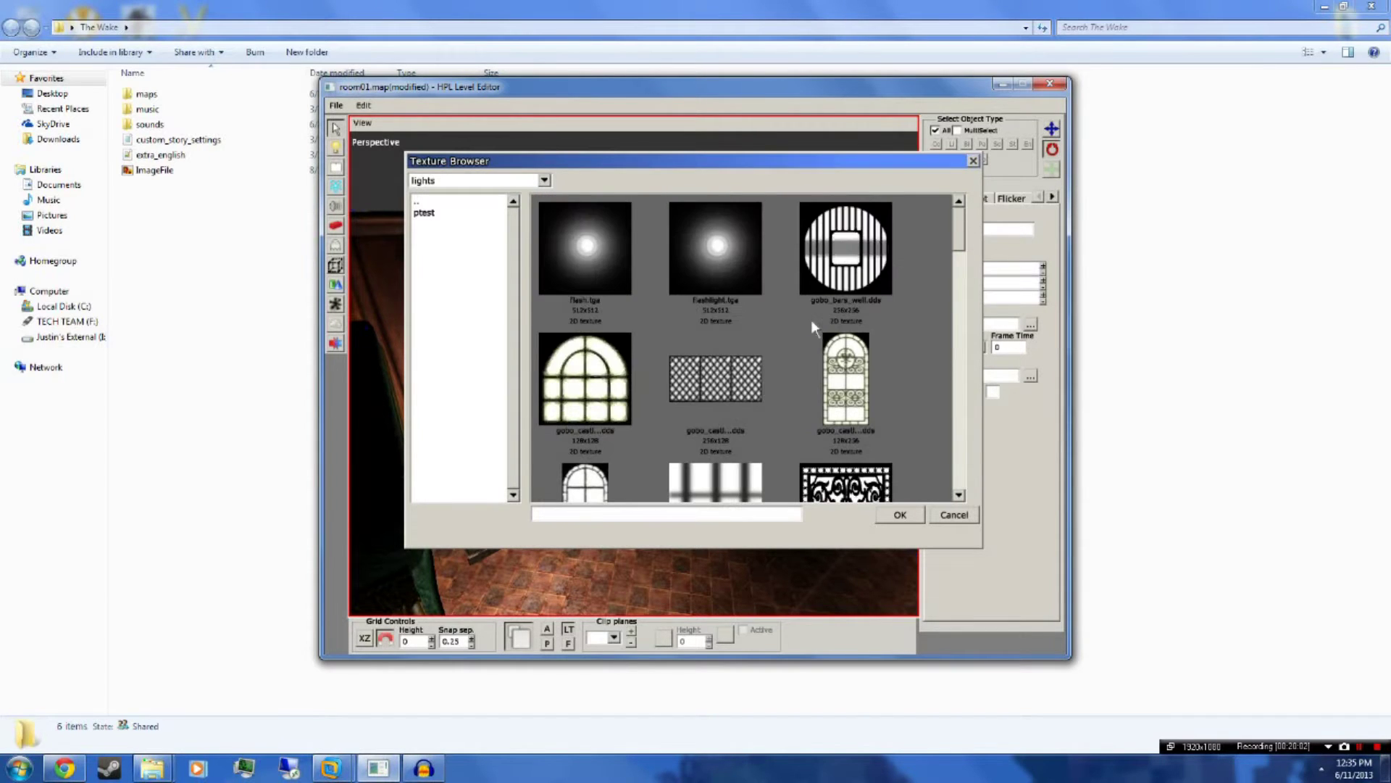
{"action": "double_click", "coordinate": [586, 407]}
{"action": "scroll", "coordinate": [739, 426], "scroll_direction": "down", "scroll_amount": 1}
{"action": "scroll", "coordinate": [694, 381], "scroll_direction": "up", "scroll_amount": 2}
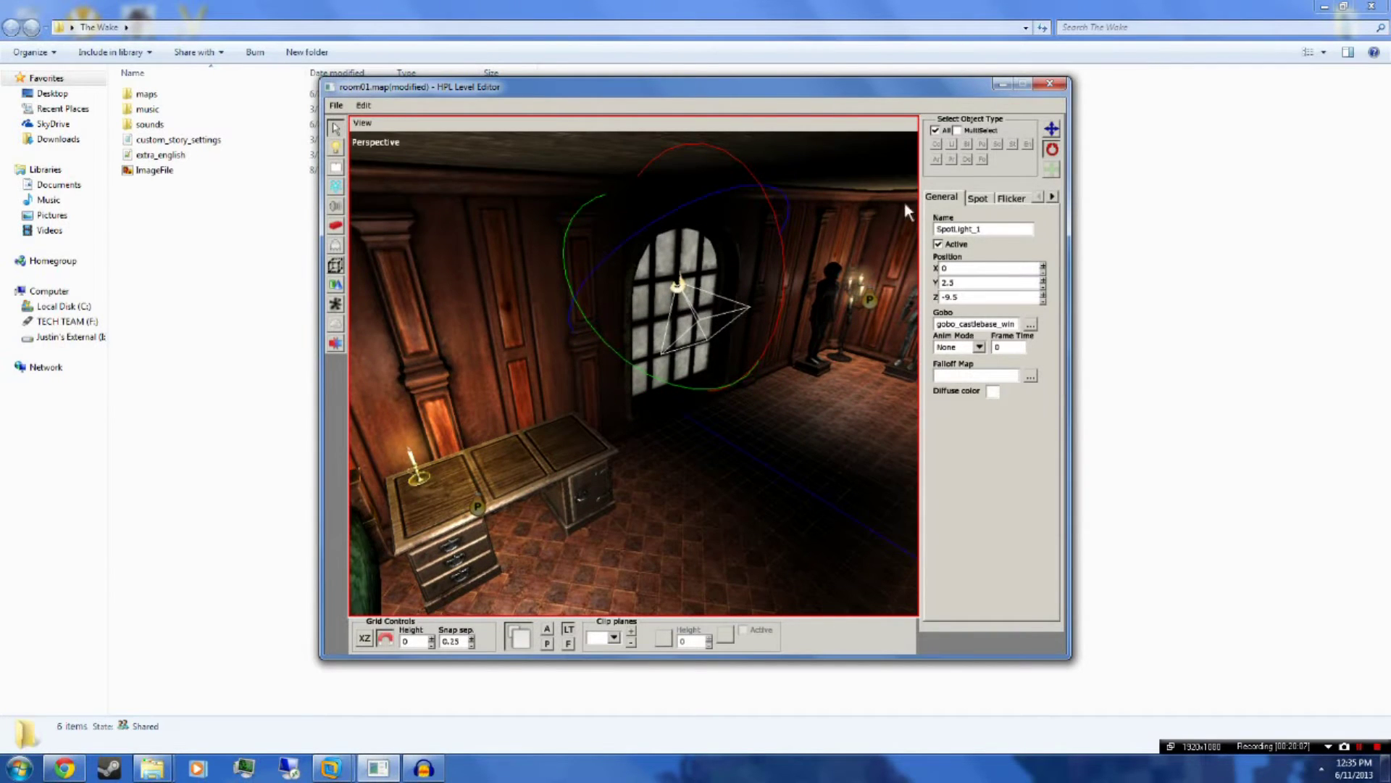
Try a field of view of 100 on the spotlight, and return it to 60.
{"action": "left_click", "coordinate": [977, 199]}
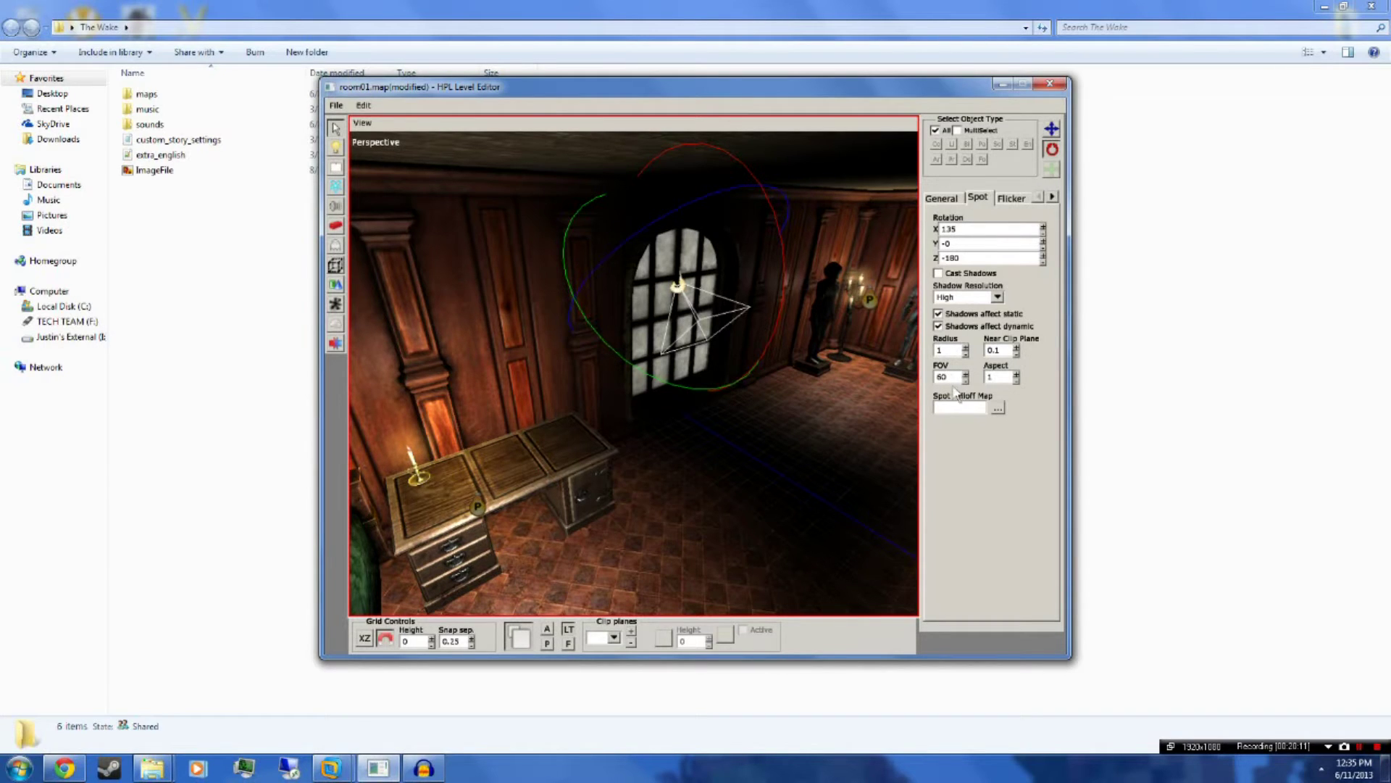
{"action": "type", "text": "100"}
{"action": "key", "text": "Return"}
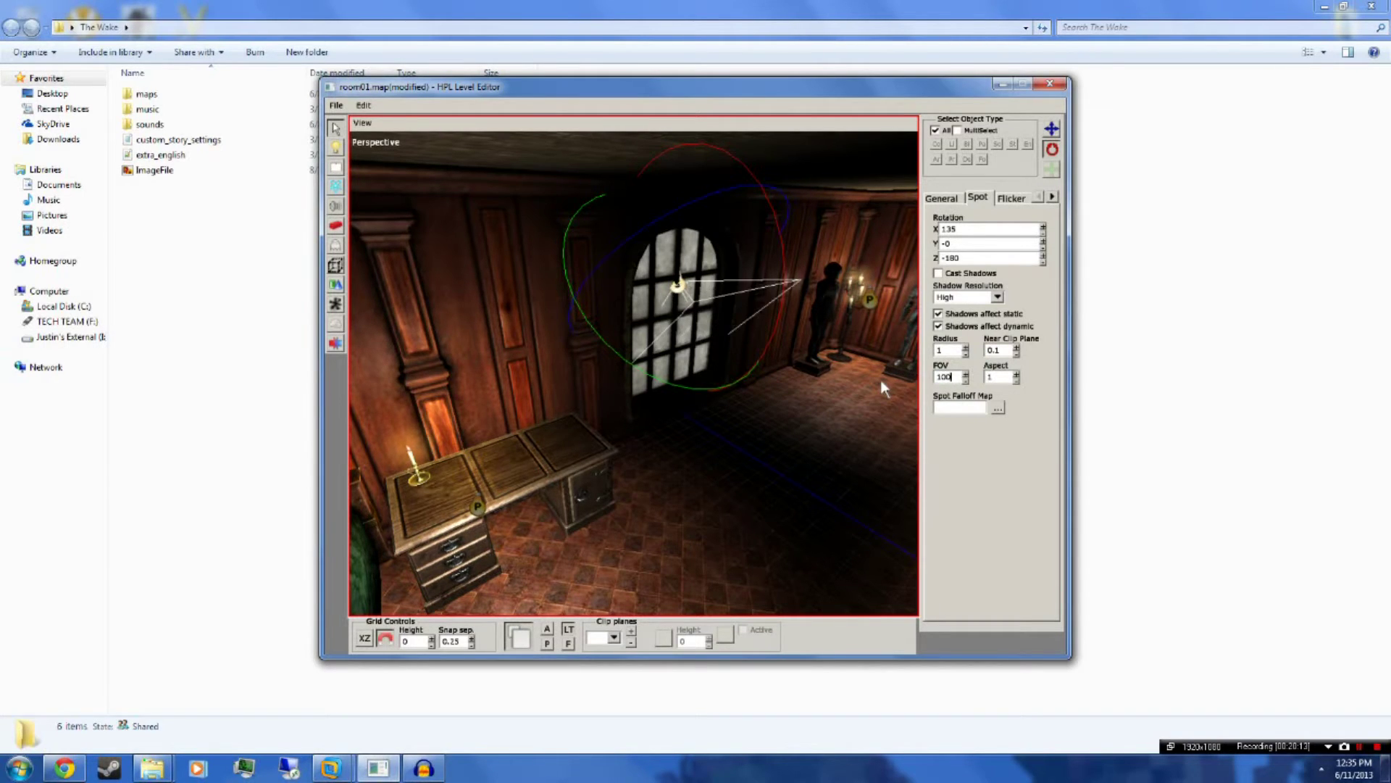
{"action": "key", "text": "BackSpace"}
{"action": "type", "text": "60"}
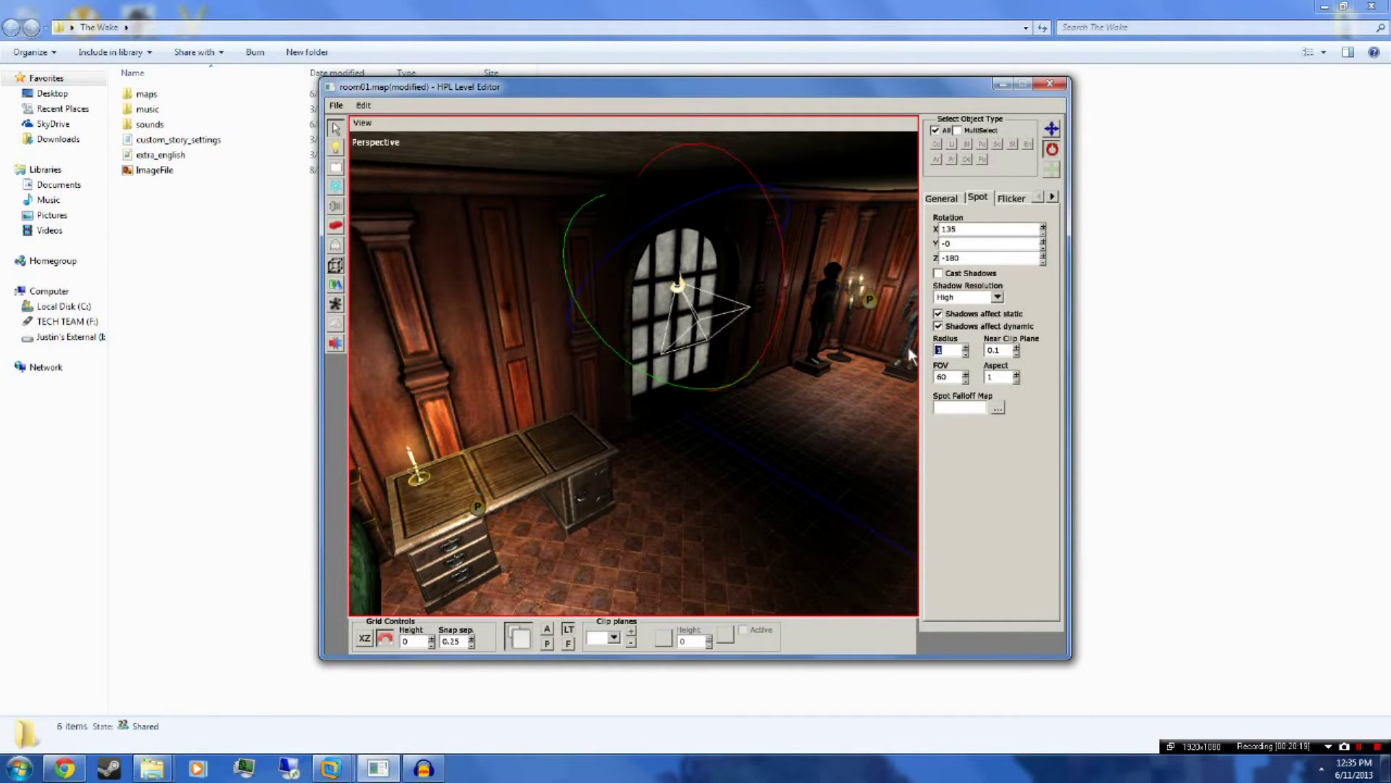
Adjust the spotlight's radius, settling on 3.
{"action": "key", "text": "Return"}
{"action": "middle_click_drag", "start_coordinate": [677, 387], "coordinate": [708, 400], "text": "alt"}
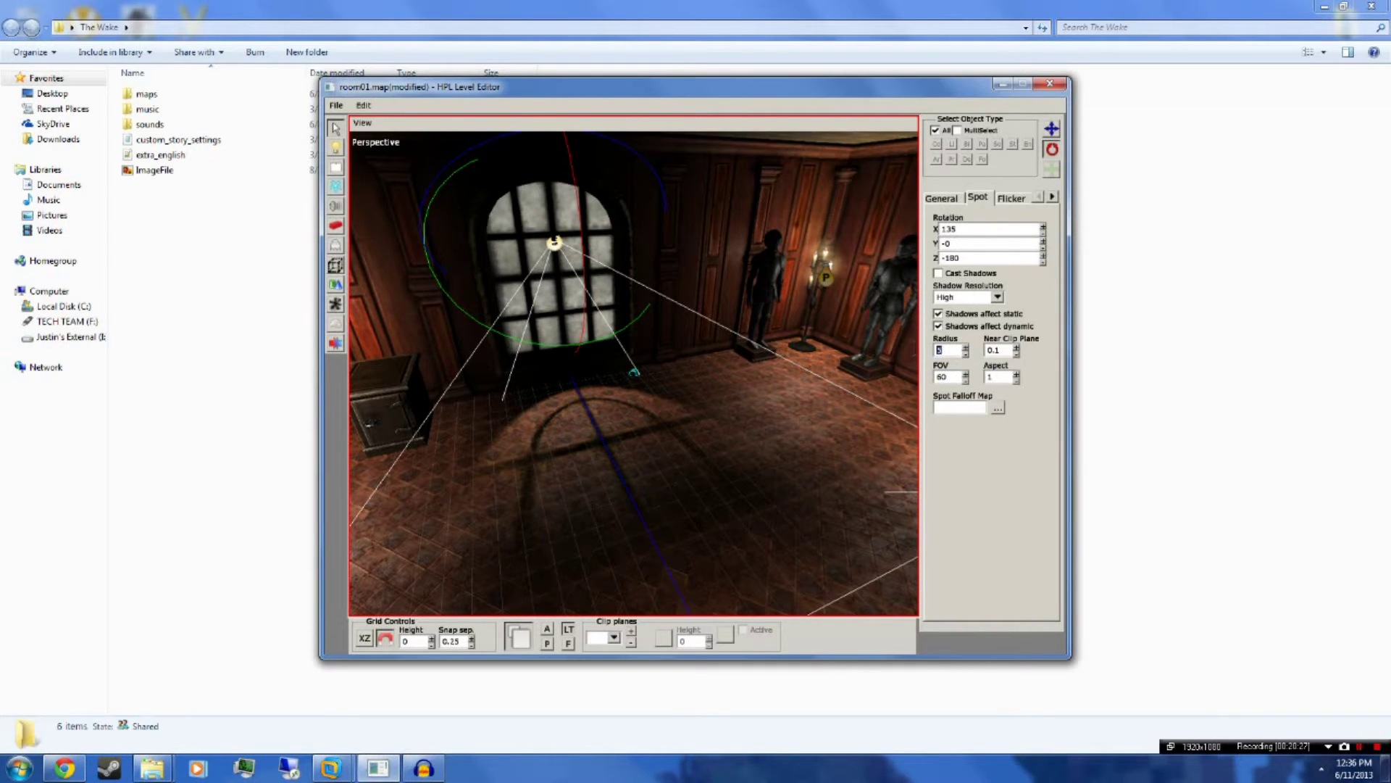
{"action": "type", "text": "3"}
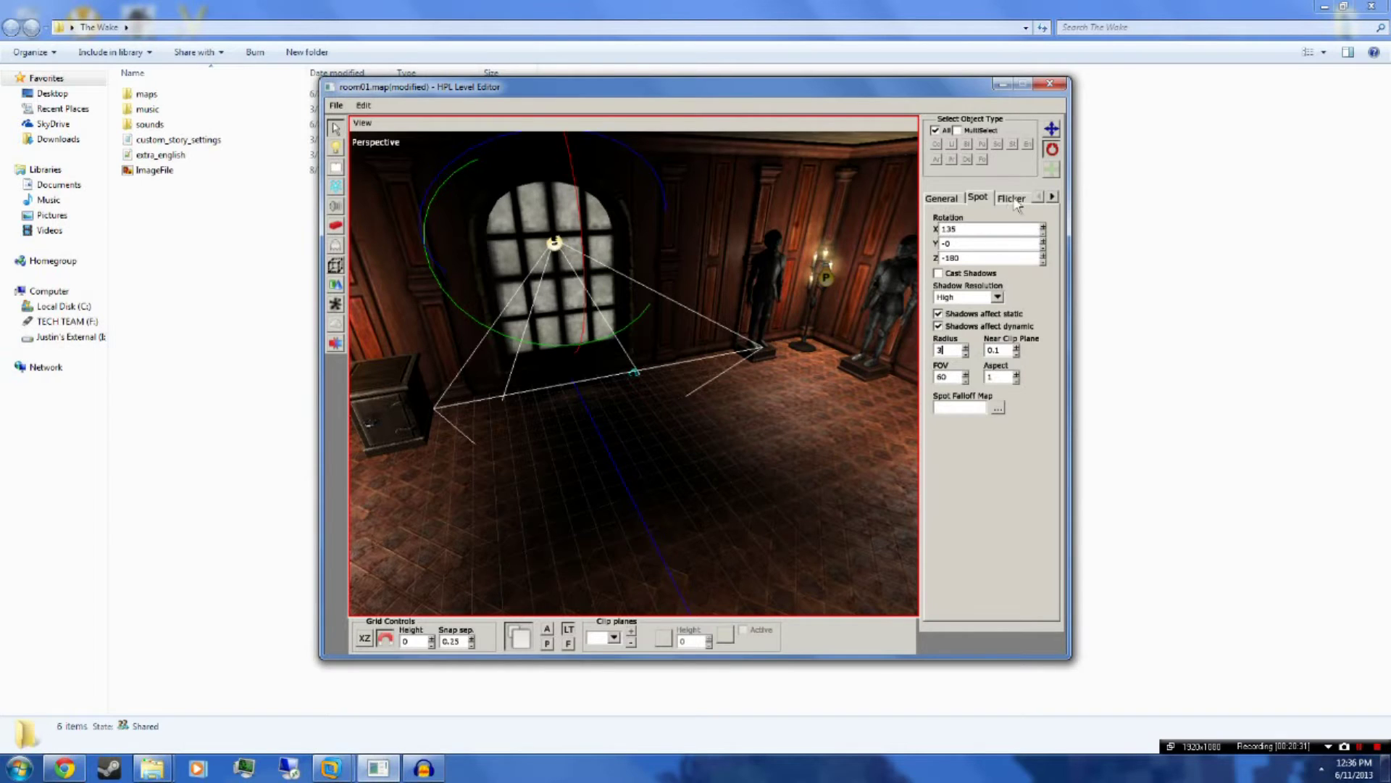
Rotate the spotlight about its X axis to -135 degrees to turn the projected window pattern around.
{"action": "left_click_drag", "start_coordinate": [454, 408], "coordinate": [620, 384], "text": "alt"}
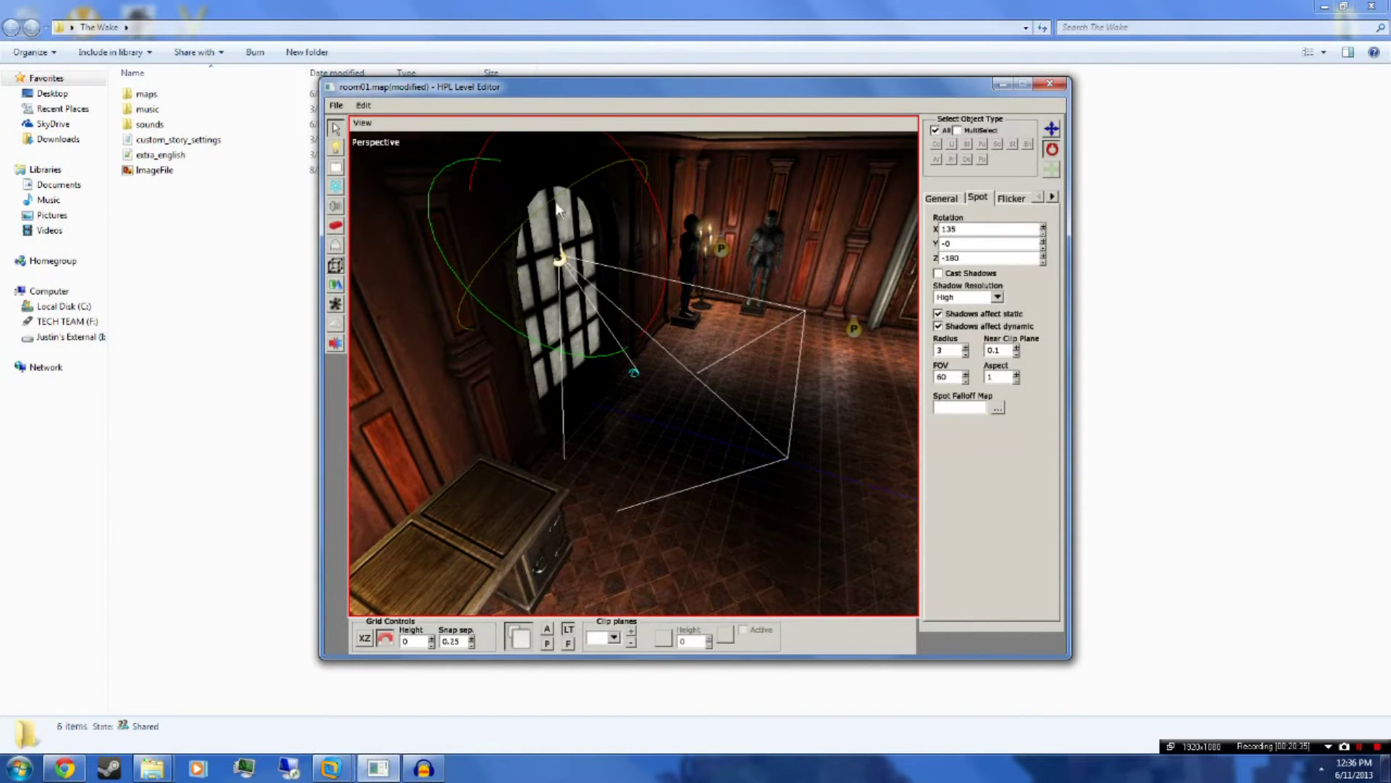
{"action": "left_click_drag", "start_coordinate": [549, 197], "coordinate": [491, 292]}
{"action": "mouse_move", "coordinate": [491, 291]}
{"action": "middle_mouse_down", "text": "alt"}
{"action": "mouse_move", "coordinate": [480, 308]}
{"action": "mouse_move", "coordinate": [471, 295]}
{"action": "middle_mouse_up", "text": "alt"}
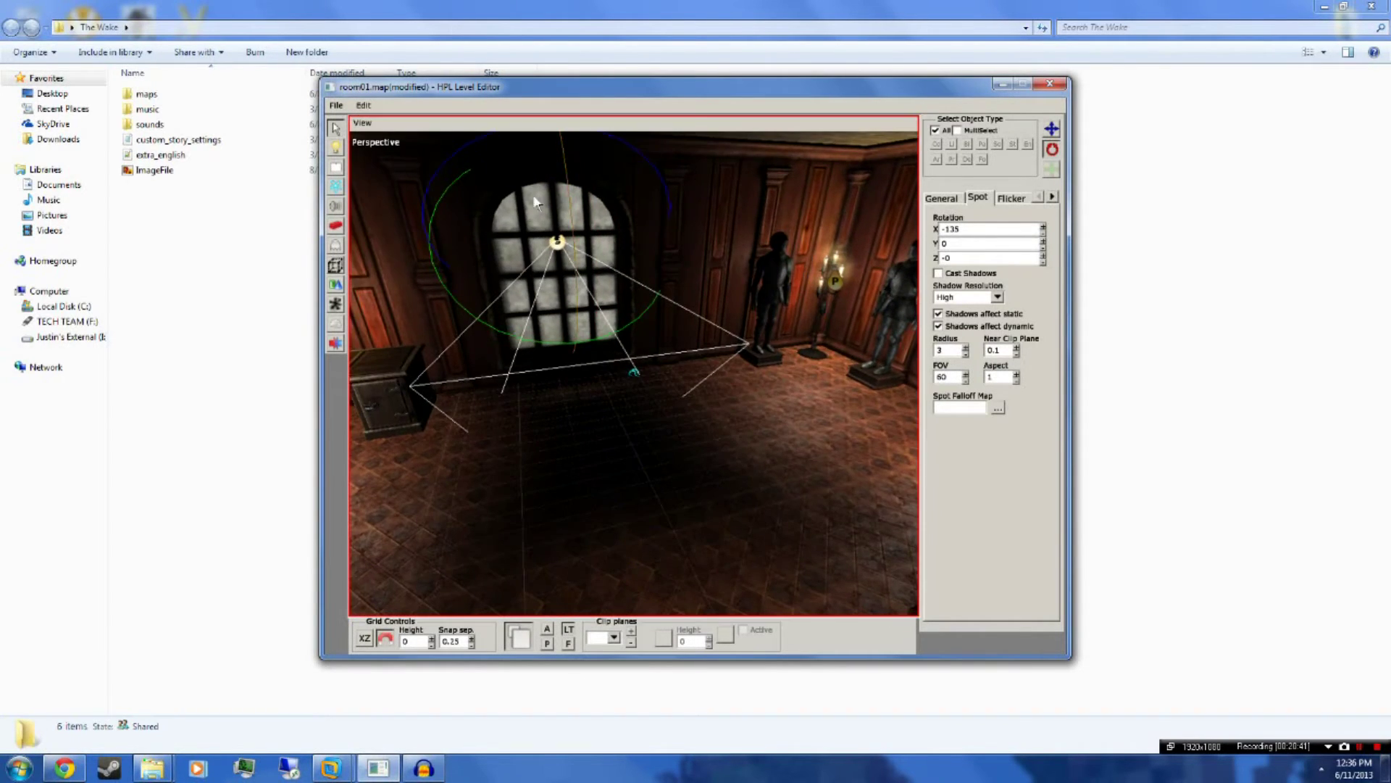
Lower the spotlight to Y 2 and rotate it about its X axis to -120 degrees.
{"action": "left_click", "coordinate": [1052, 129]}
{"action": "left_click_drag", "start_coordinate": [558, 174], "coordinate": [559, 206]}
{"action": "middle_click_drag", "start_coordinate": [610, 387], "coordinate": [870, 346], "text": "alt"}
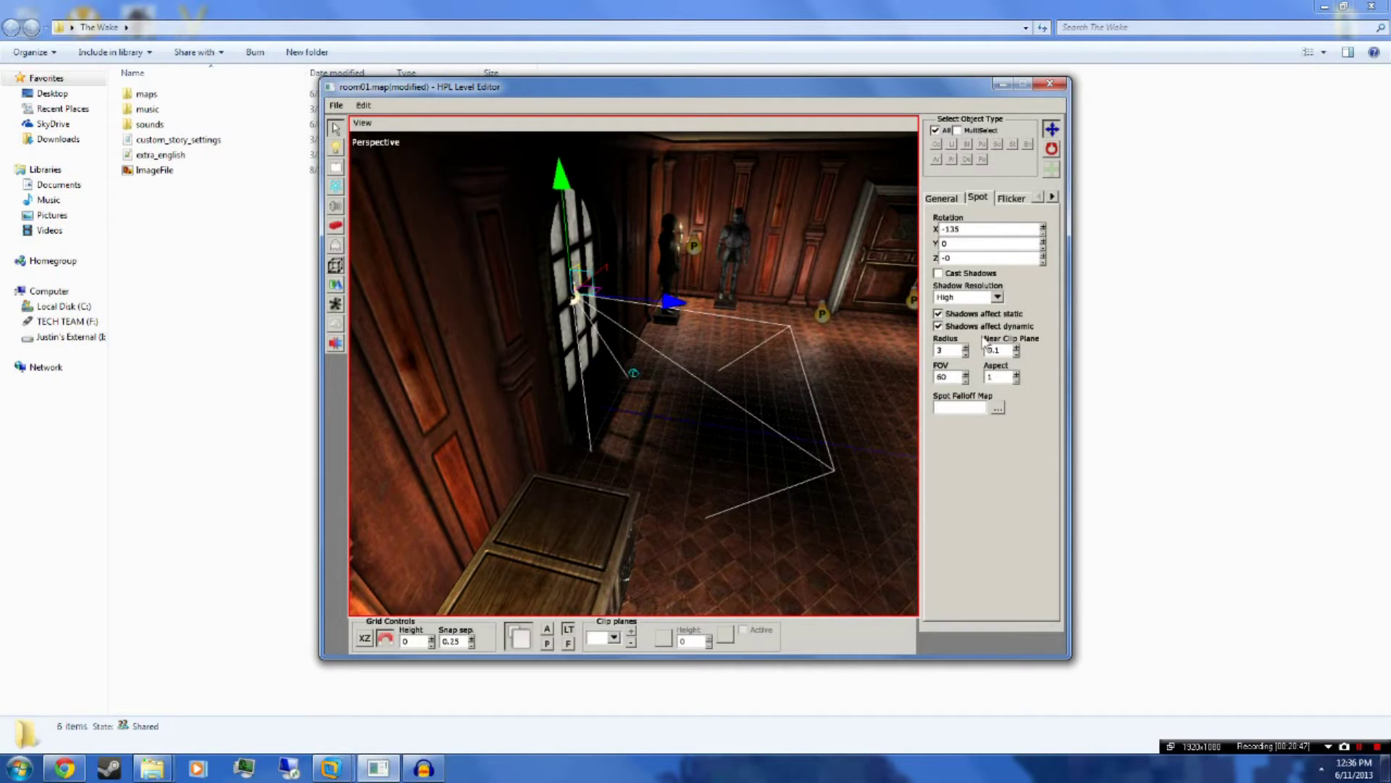
{"action": "left_click", "coordinate": [1052, 149]}
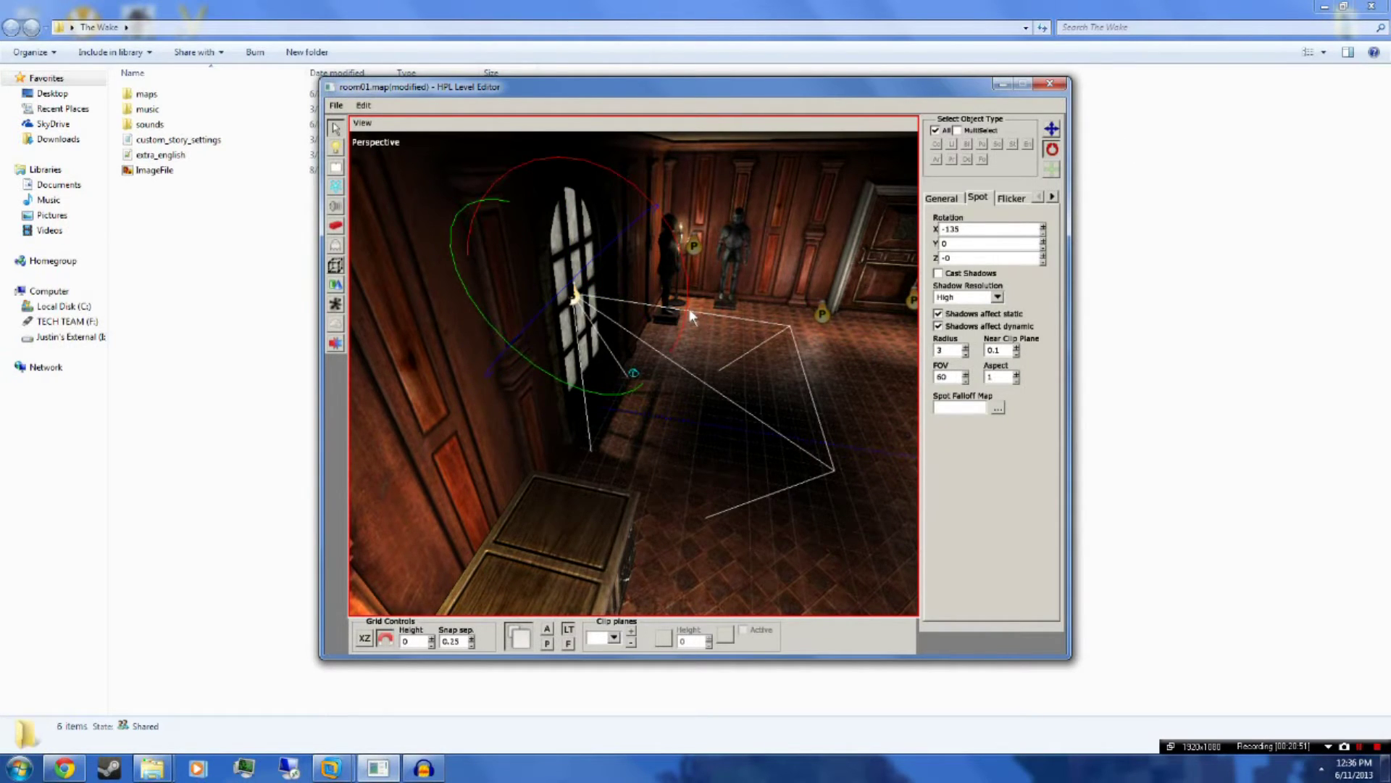
{"action": "left_click_drag", "start_coordinate": [685, 307], "coordinate": [569, 408]}
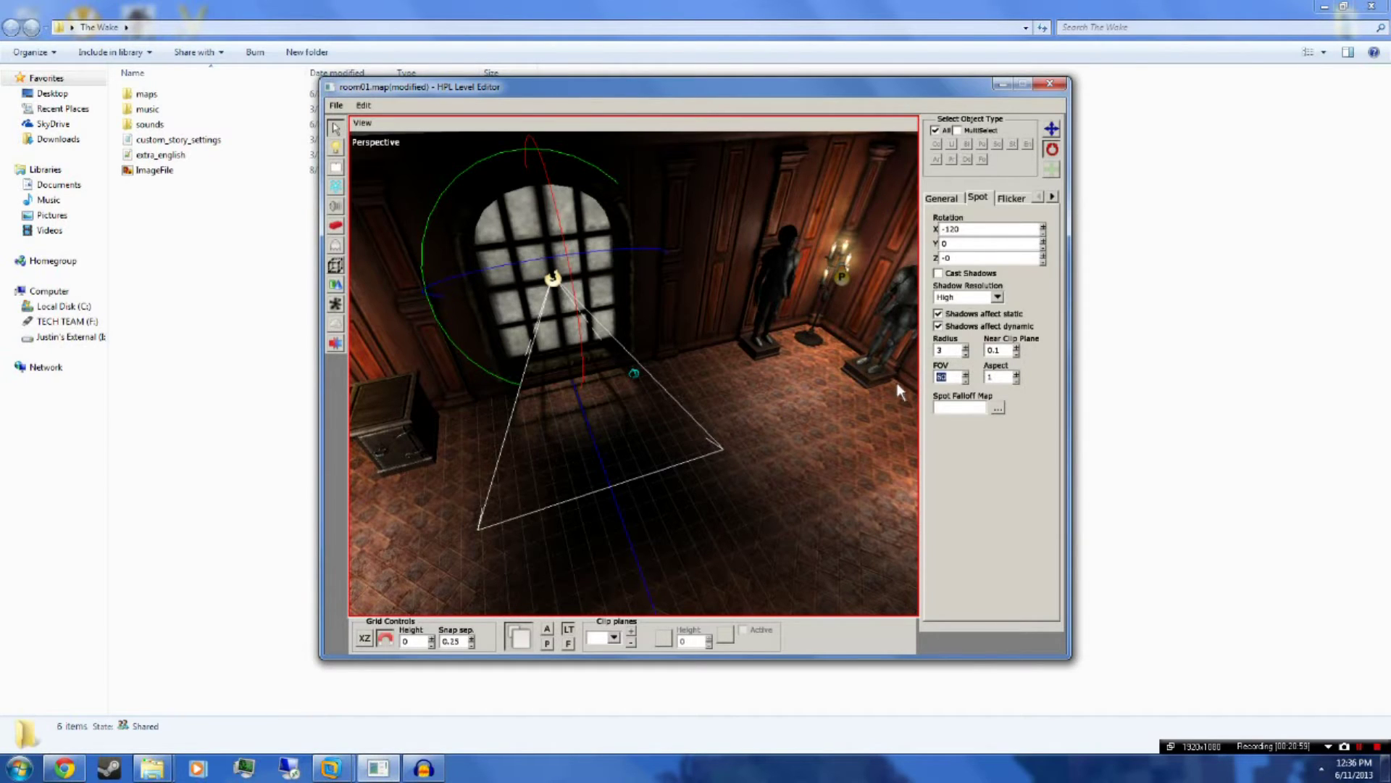
Try fields of view of 70 and 50 on the spotlight, and return it to 60.
{"action": "key", "text": "Return"}
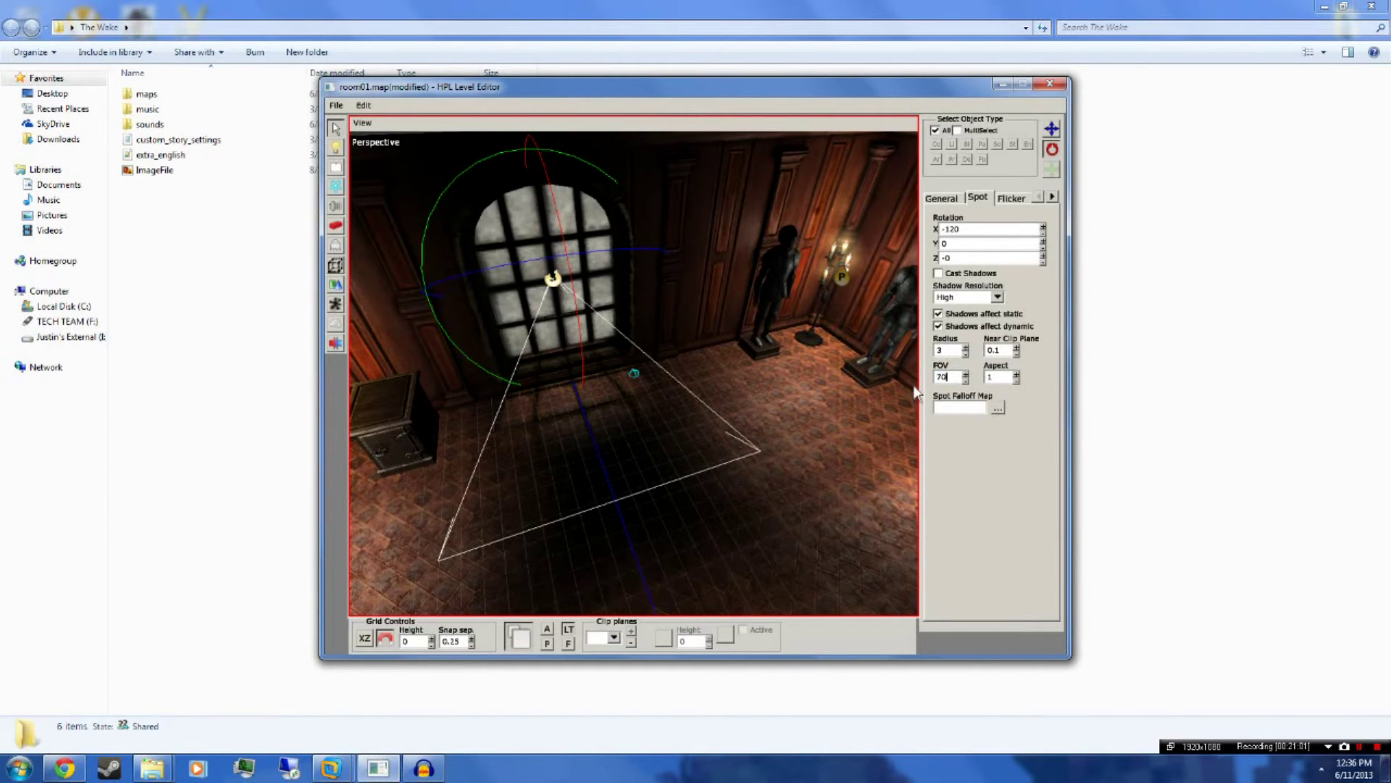
{"action": "type", "text": "50"}
{"action": "key", "text": "Return"}
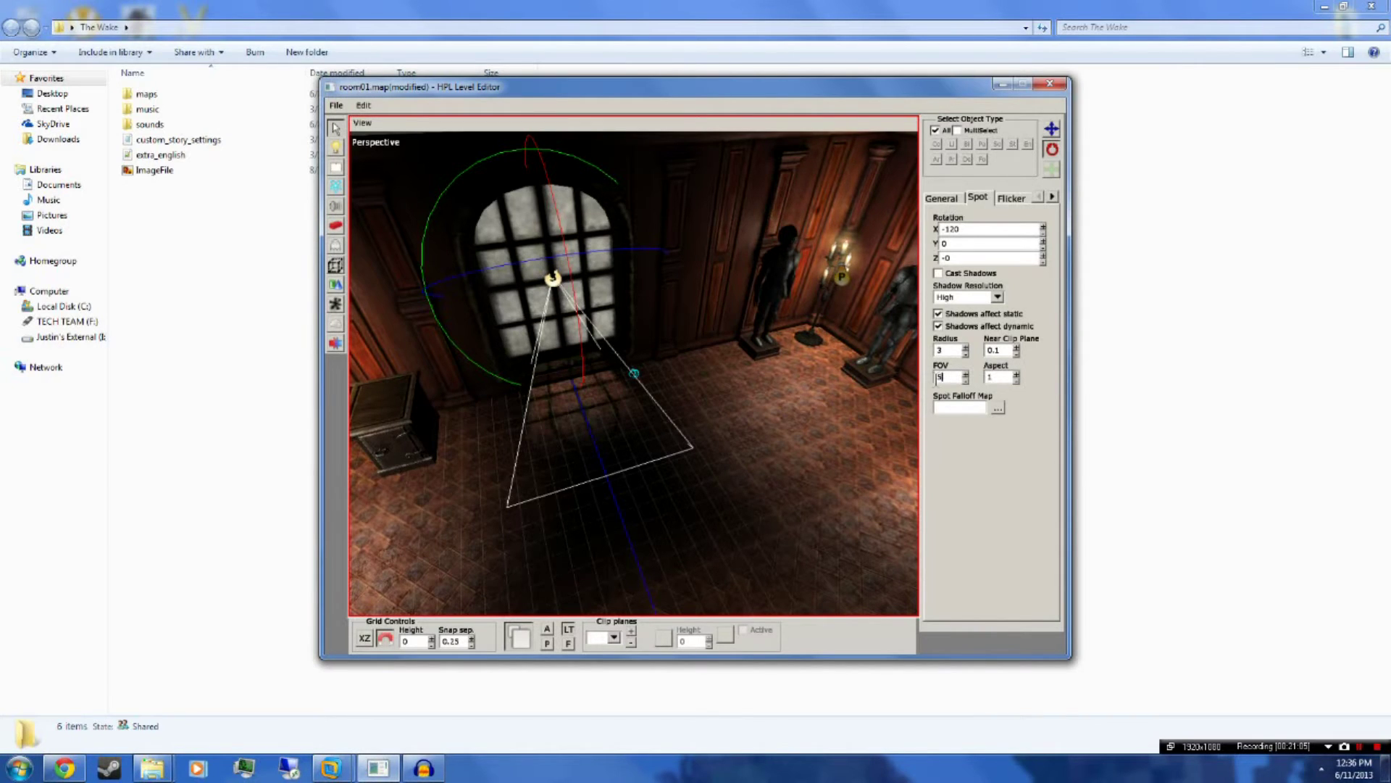
{"action": "type", "text": "60"}
{"action": "key", "text": "Return"}
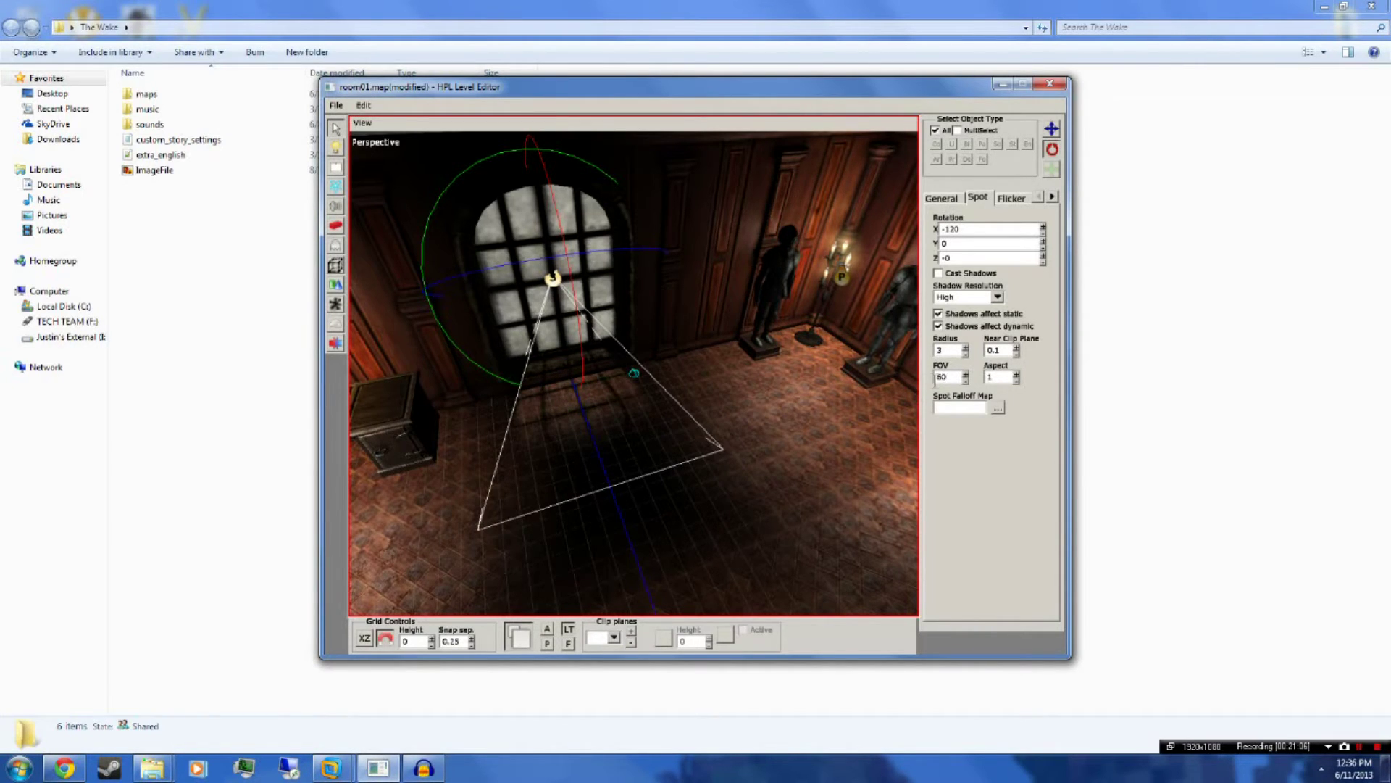
Raise the spotlight's radius to 4, and further to 5.
{"action": "type", "text": "4"}
{"action": "key", "text": "Return"}
{"action": "middle_click_drag", "start_coordinate": [615, 387], "coordinate": [818, 350]}
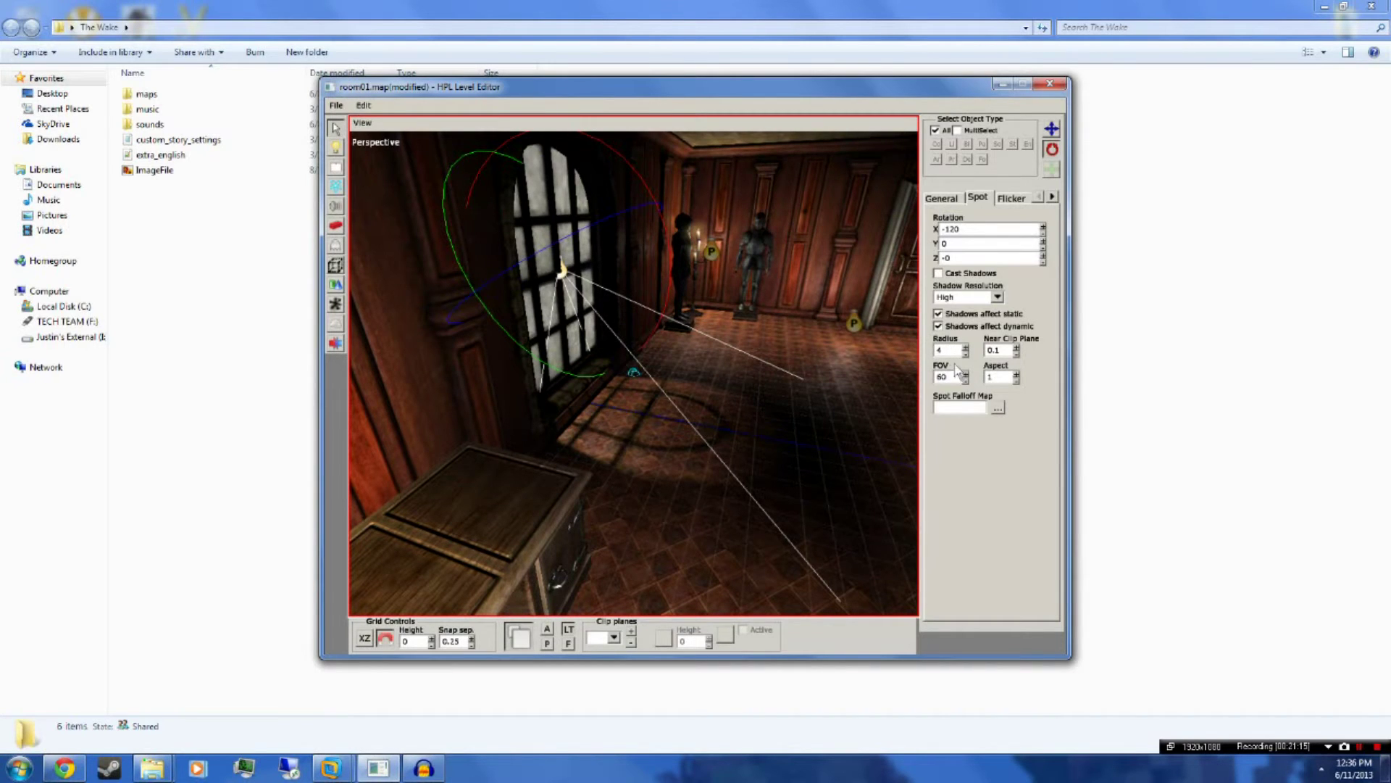
{"action": "type", "text": "5"}
{"action": "key", "text": "Return"}
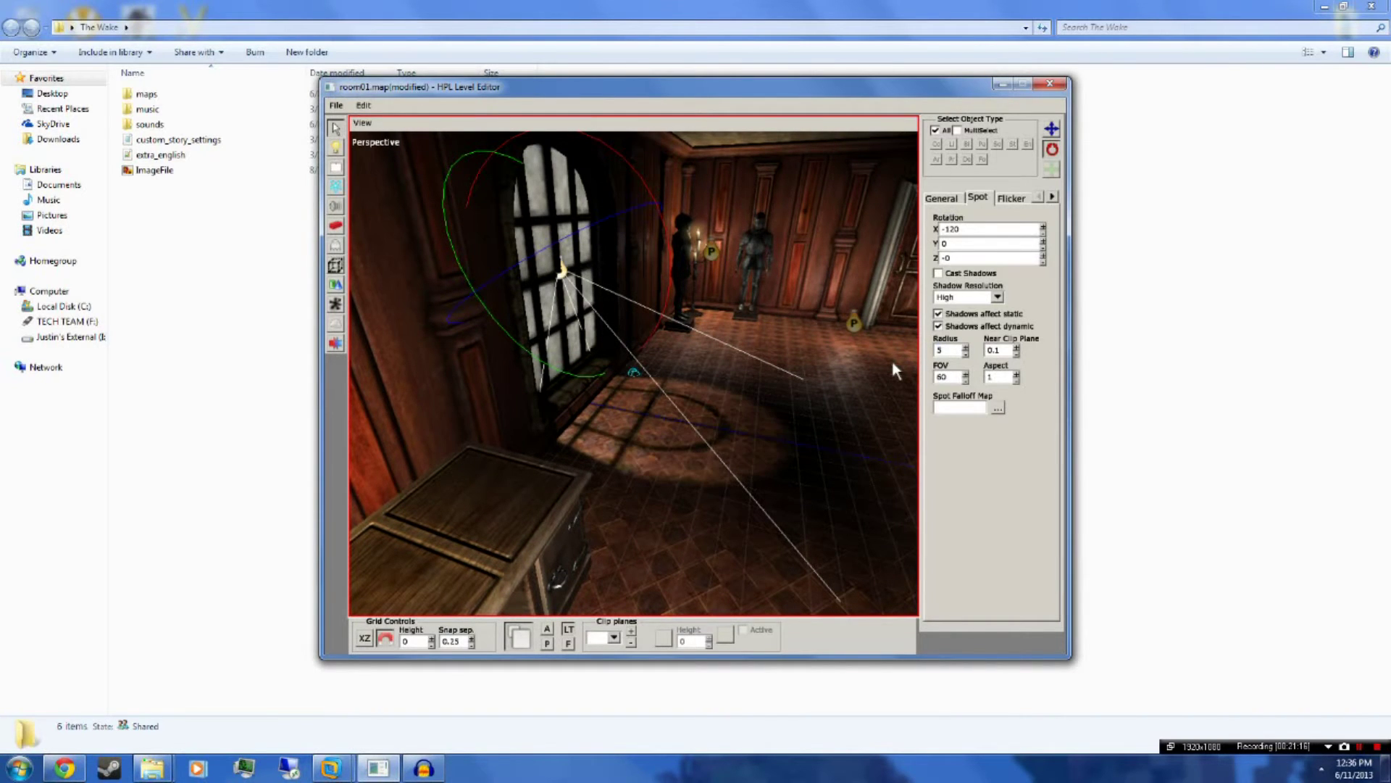
Rotate the spotlight back to -135 degrees about X and move it closer to the window, to Z -9.75.
{"action": "middle_click_drag", "start_coordinate": [751, 385], "coordinate": [637, 379]}
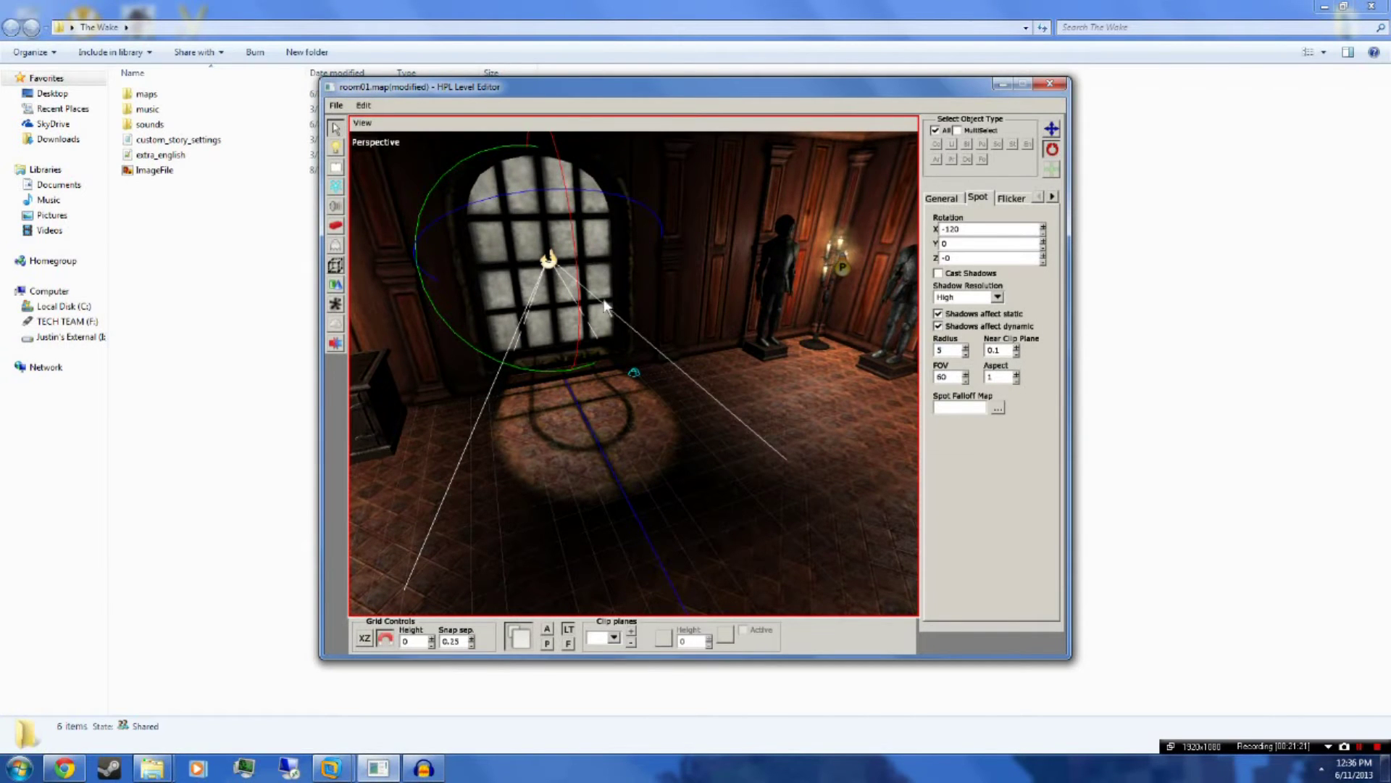
{"action": "left_click_drag", "start_coordinate": [587, 309], "coordinate": [583, 294]}
{"action": "middle_click_drag", "start_coordinate": [586, 294], "coordinate": [858, 258]}
{"action": "left_click", "coordinate": [1051, 128]}
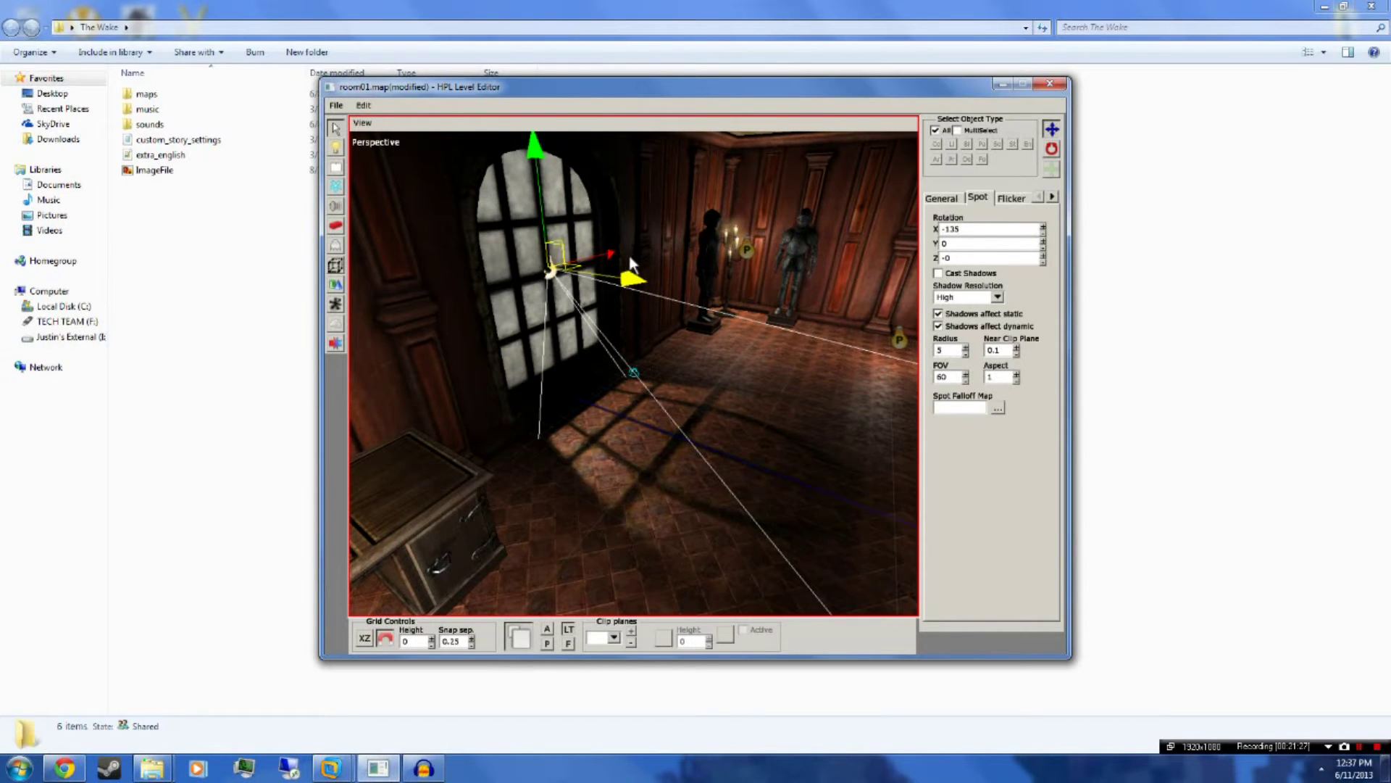
{"action": "left_click_drag", "start_coordinate": [628, 273], "coordinate": [612, 259]}
{"action": "middle_click_drag", "start_coordinate": [608, 267], "coordinate": [631, 392]}
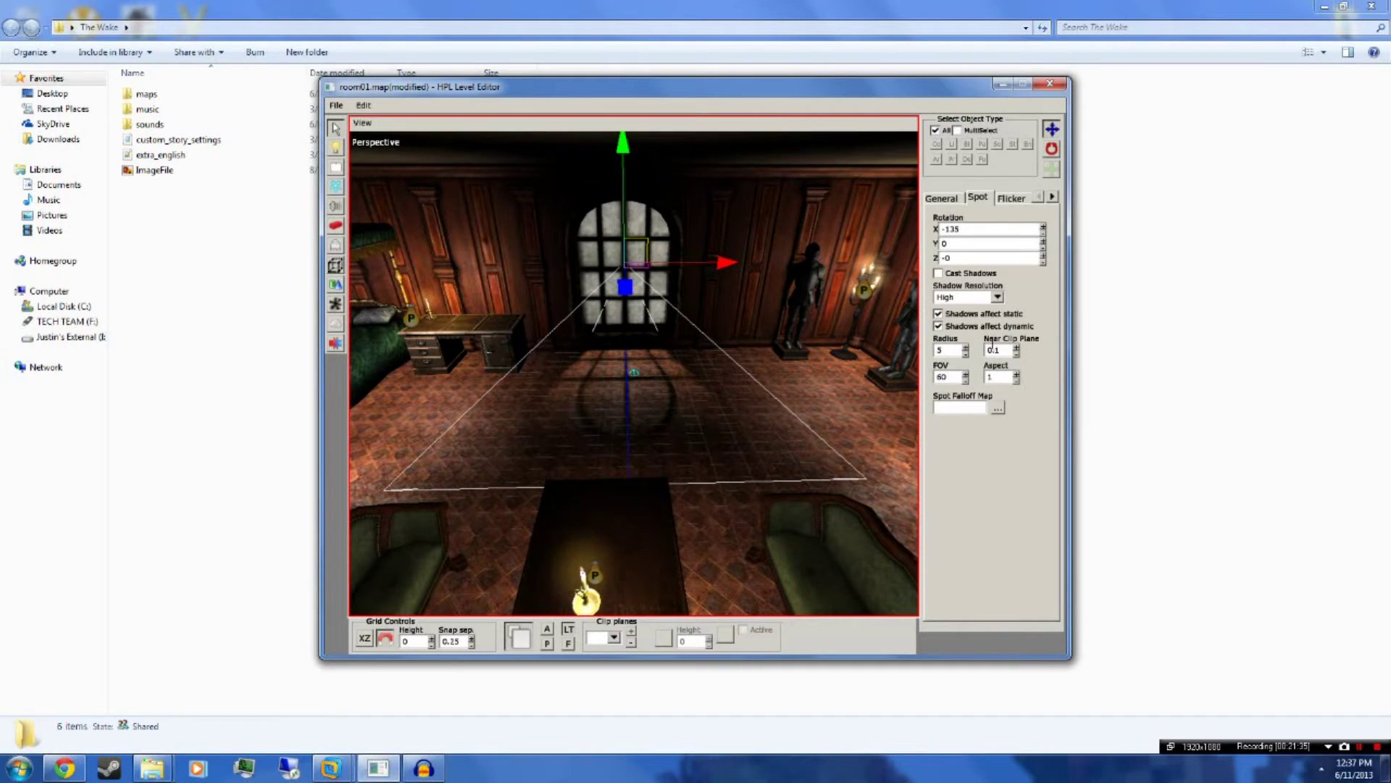
Try an aspect of 2 on the spotlight, reduce it to 1.1, and deselect the light to judge the floor pattern.
{"action": "type", "text": "2"}
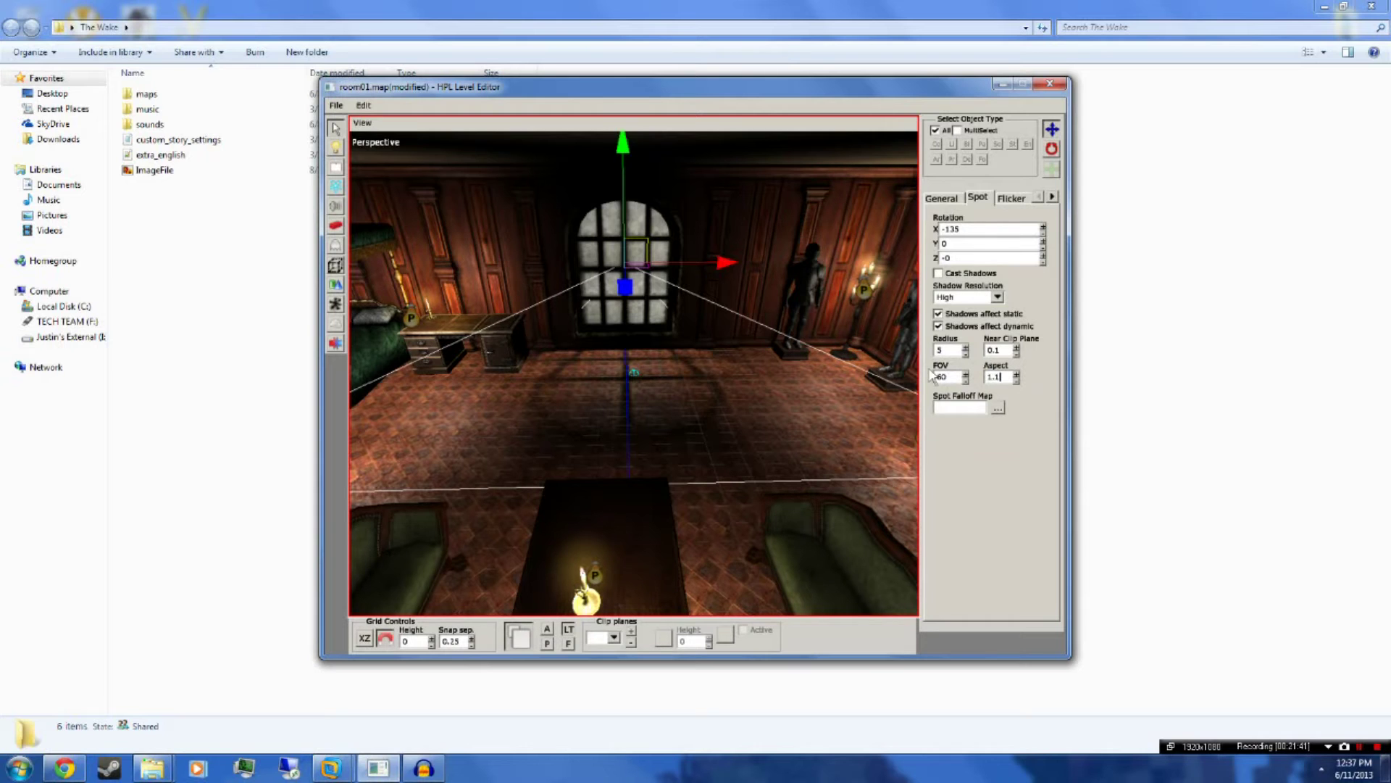
{"action": "left_click_drag", "start_coordinate": [616, 325], "coordinate": [645, 397], "text": "alt"}
{"action": "left_click_drag", "start_coordinate": [781, 432], "coordinate": [621, 429], "text": "alt"}
{"action": "scroll", "coordinate": [631, 313], "scroll_direction": "down", "scroll_amount": 5}
{"action": "left_click", "coordinate": [667, 378]}
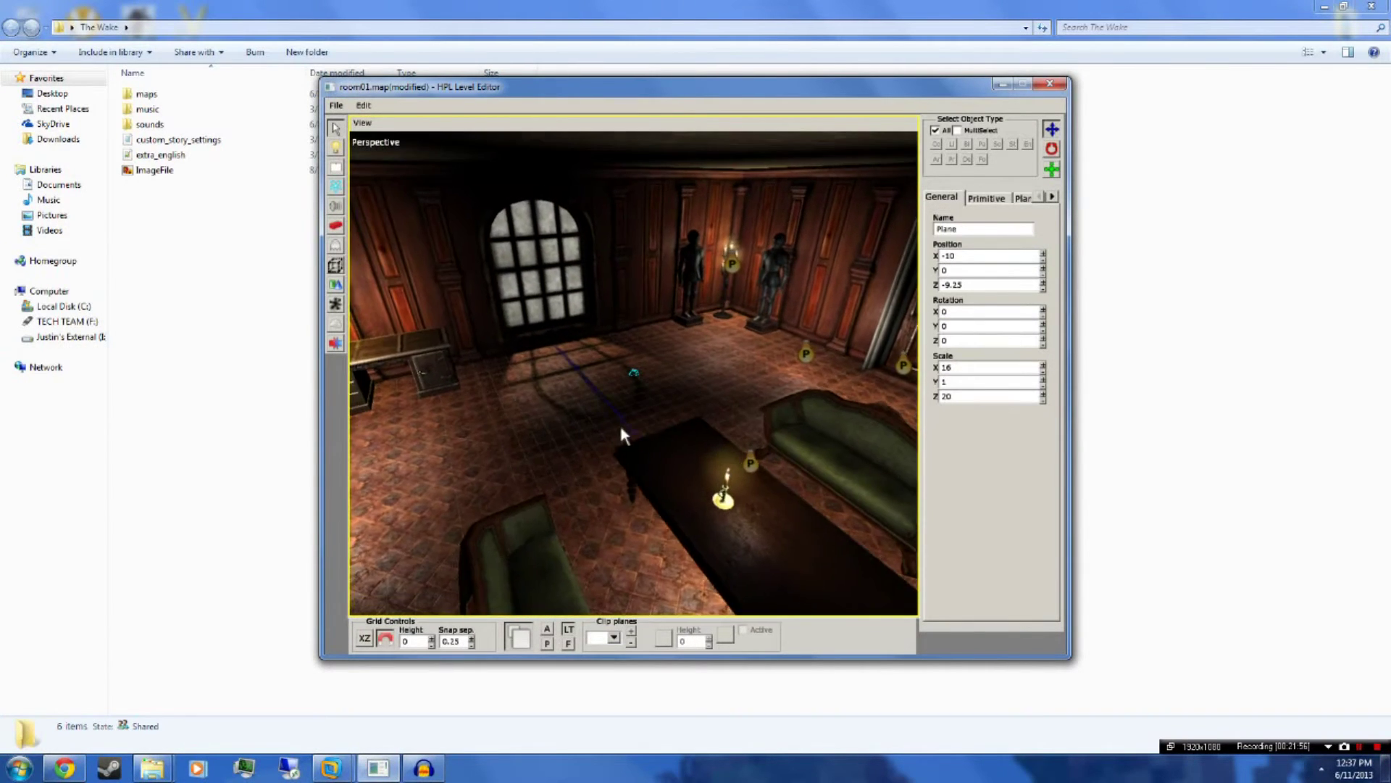
Duplicate the spotlight at the arched window and clear the gobo texture from the copy.
{"action": "left_click", "coordinate": [537, 274]}
{"action": "left_click_drag", "start_coordinate": [536, 273], "coordinate": [633, 379], "text": "alt"}
{"action": "key", "text": "ctrl+d"}
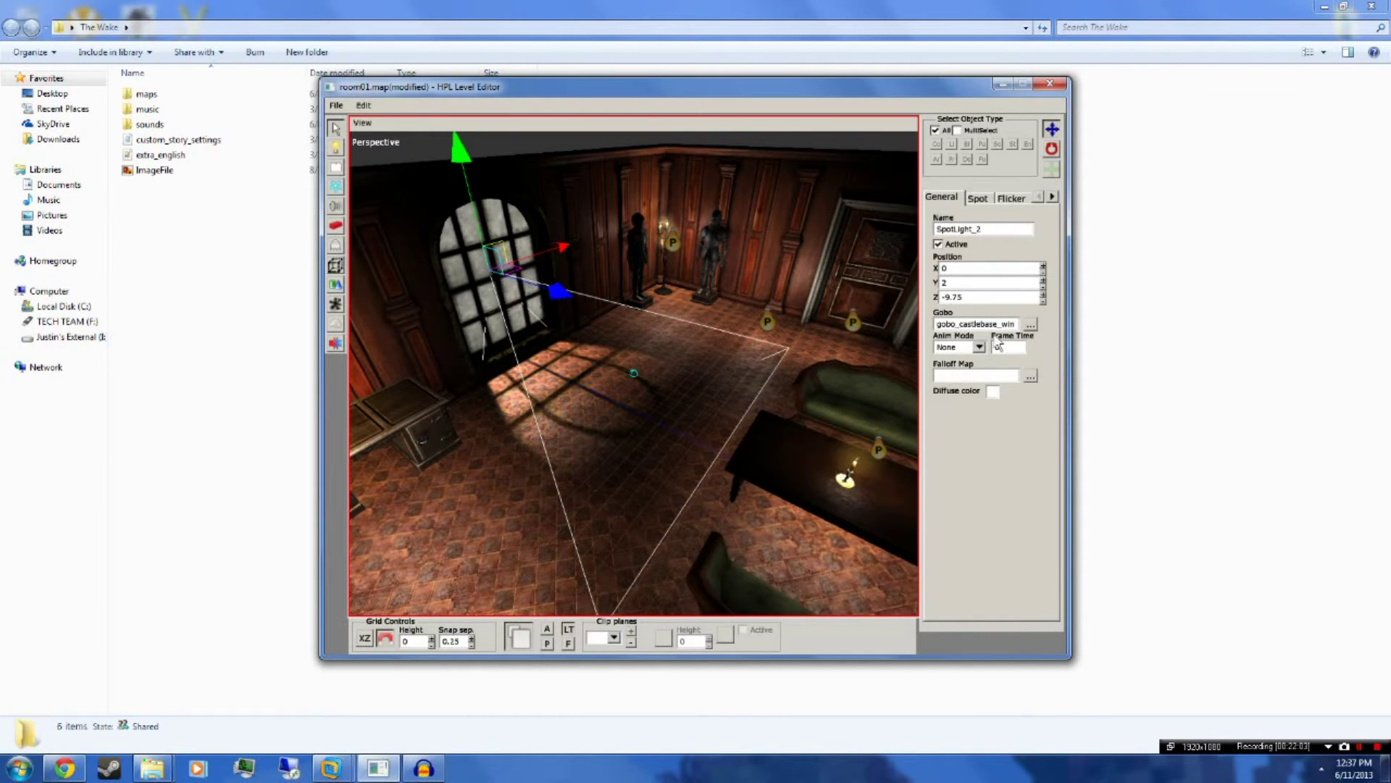
{"action": "left_click", "coordinate": [1029, 325]}
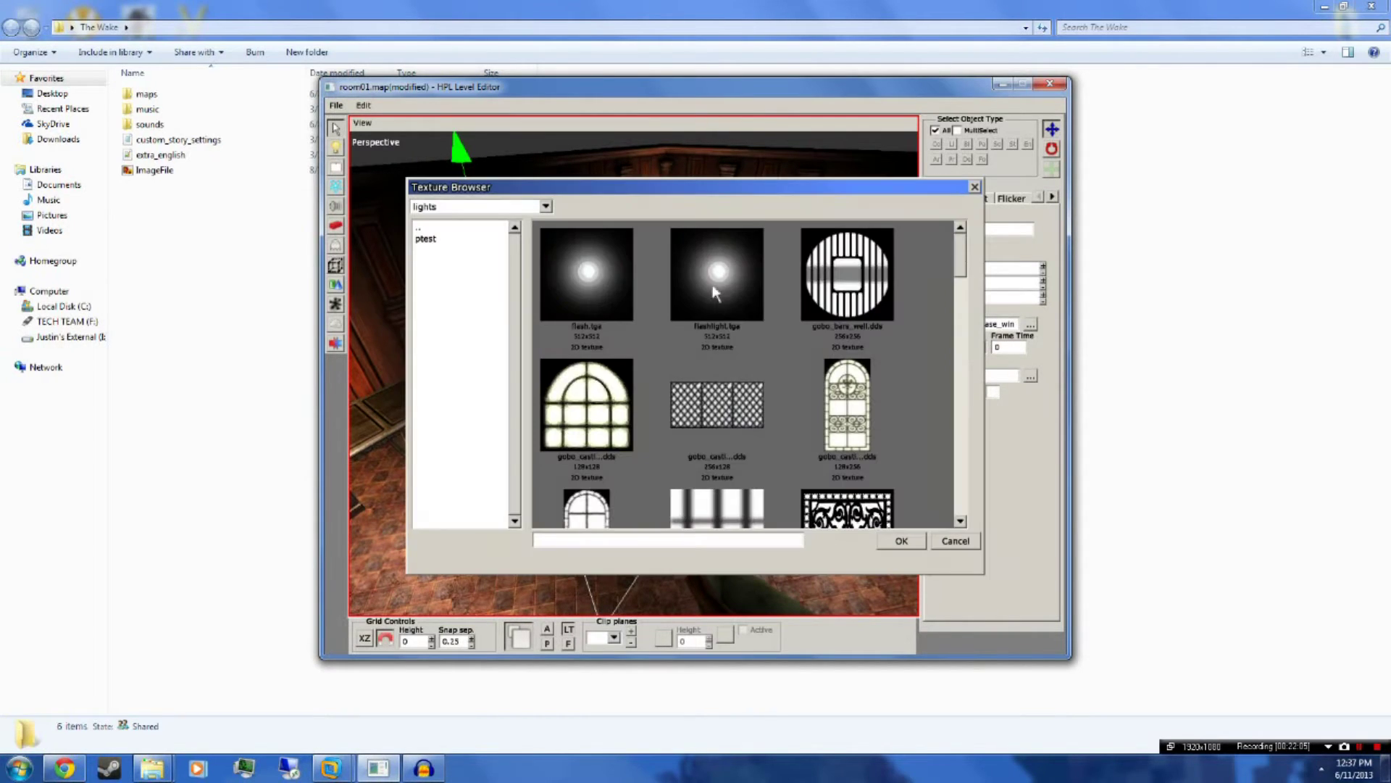
{"action": "left_click", "coordinate": [946, 540]}
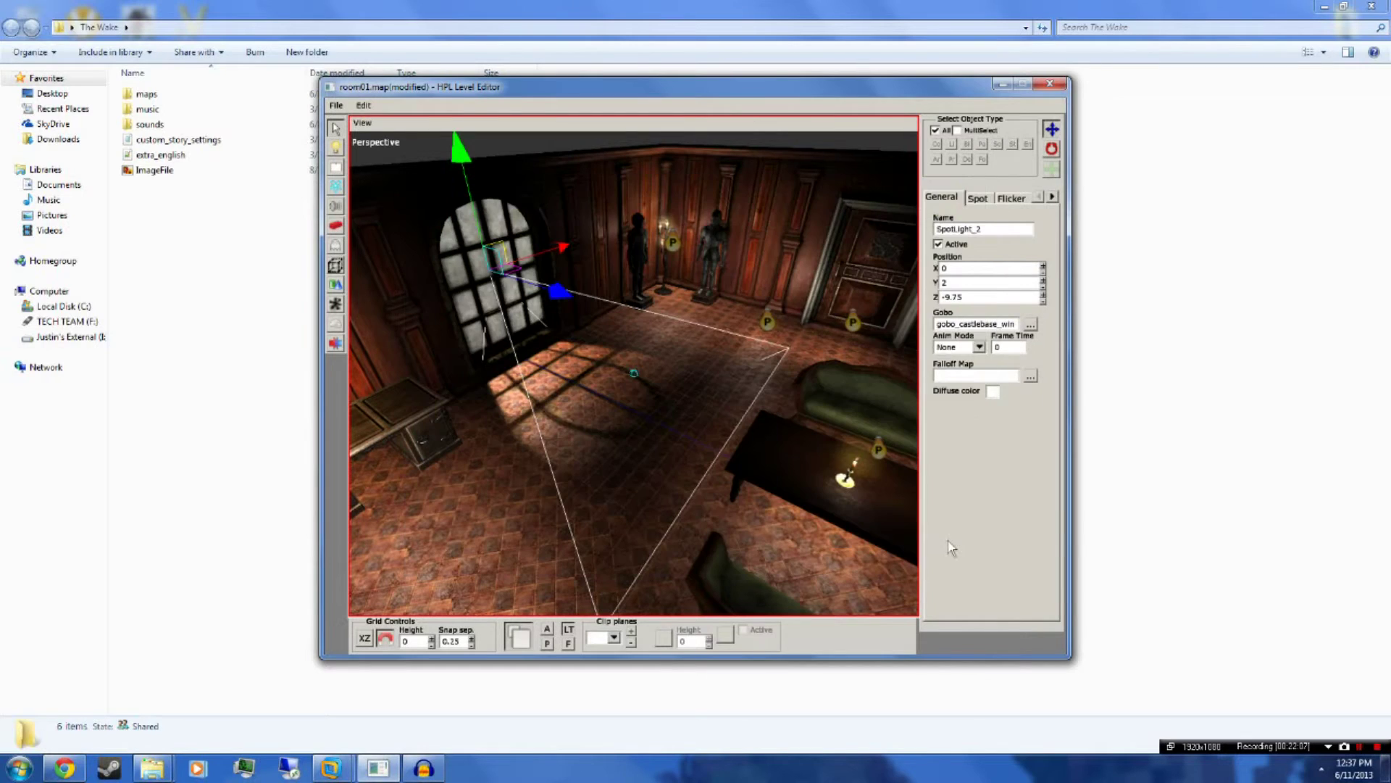
{"action": "key", "text": "BackSpace"}
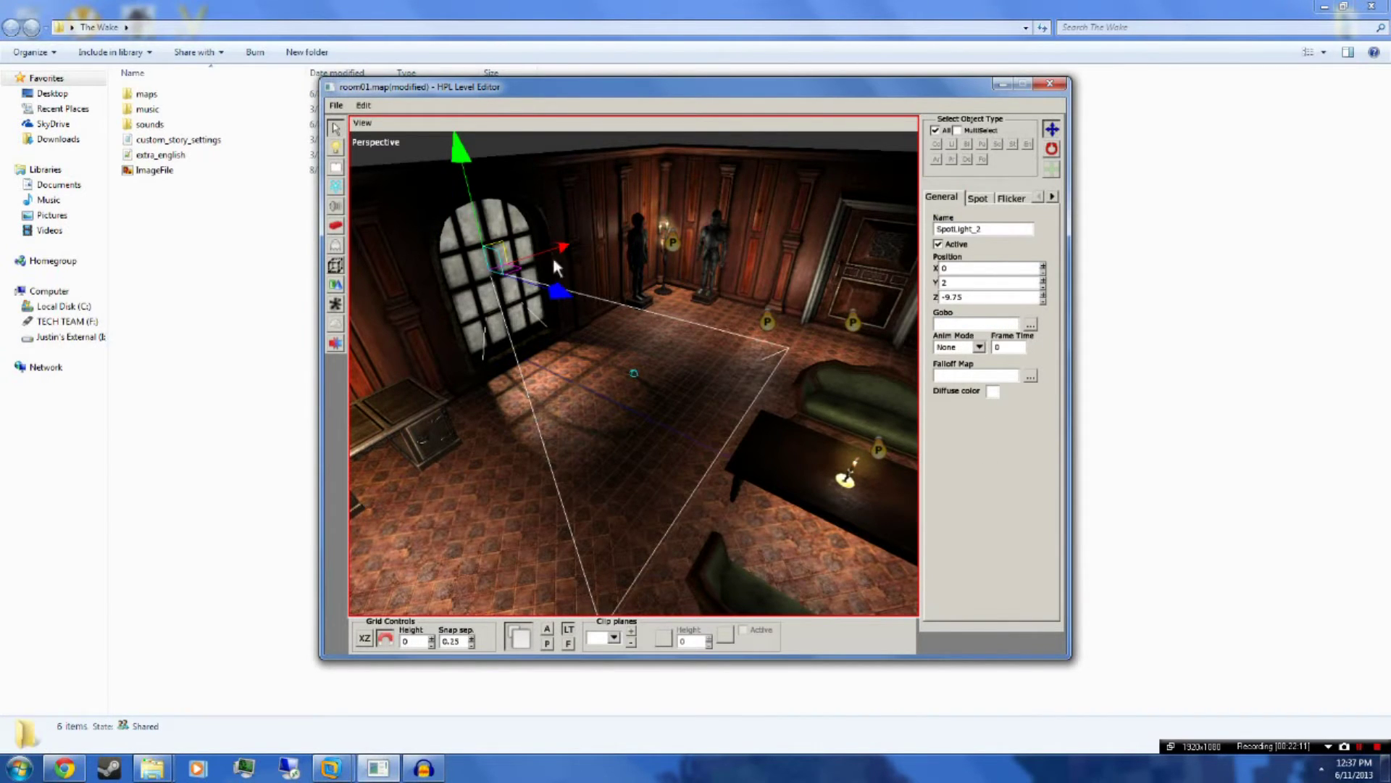
Move the duplicated spotlight into the room to Z -7 and set its radius to 3.
{"action": "left_click_drag", "start_coordinate": [565, 306], "coordinate": [682, 397]}
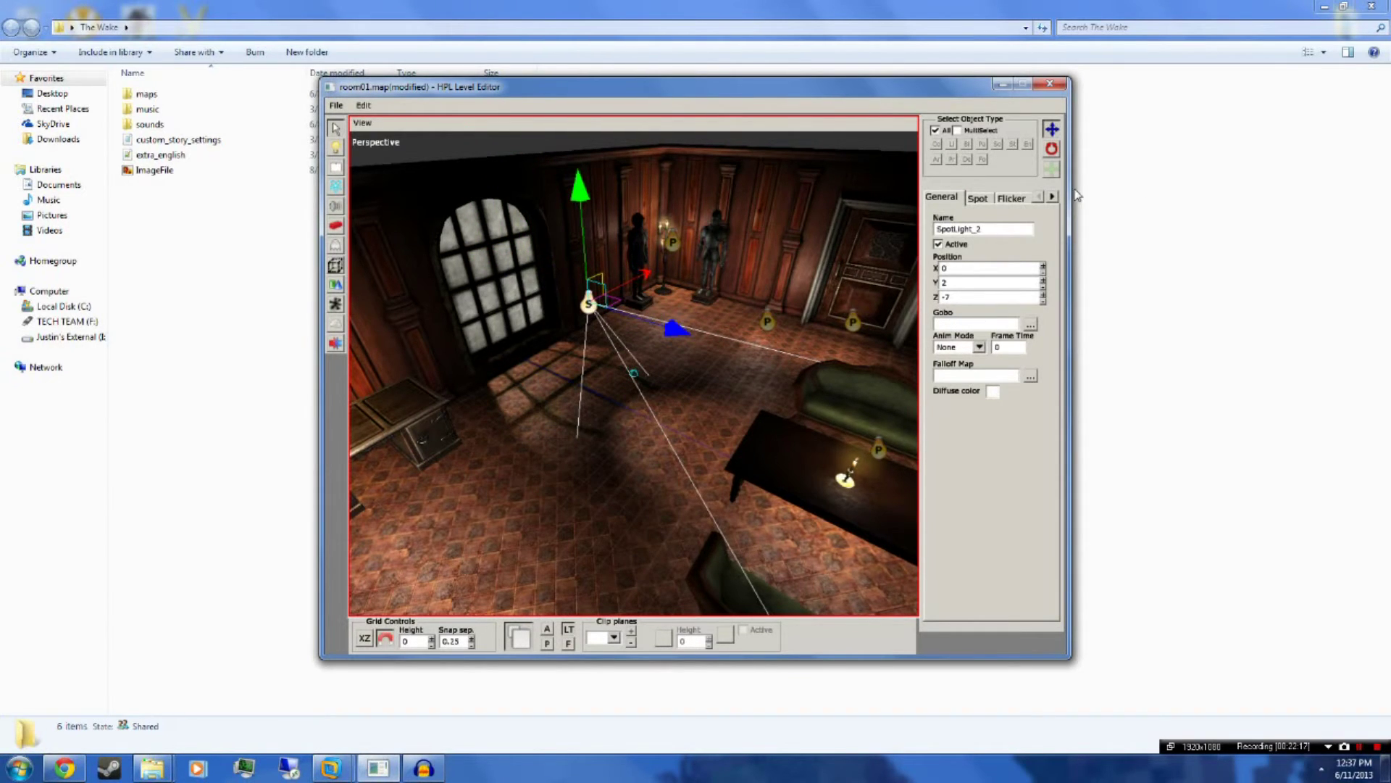
{"action": "left_click", "coordinate": [977, 198]}
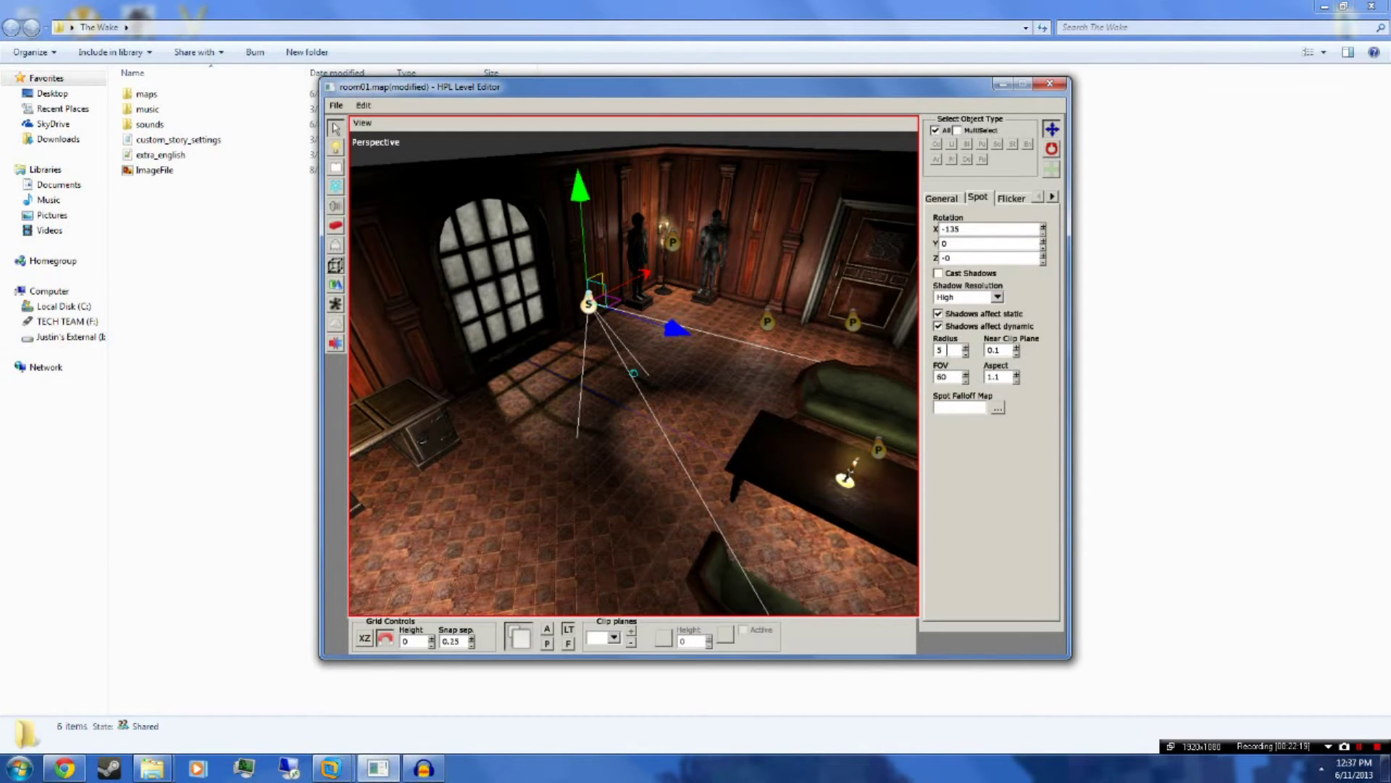
{"action": "type", "text": "3"}
{"action": "key", "text": "Return"}
Move the duplicated spotlight toward the table and rotate it to X 30, Z -180 so it faces the window.
{"action": "middle_click_drag", "start_coordinate": [667, 403], "coordinate": [703, 449]}
{"action": "left_click_drag", "start_coordinate": [695, 324], "coordinate": [816, 338]}
{"action": "left_click", "coordinate": [1051, 149]}
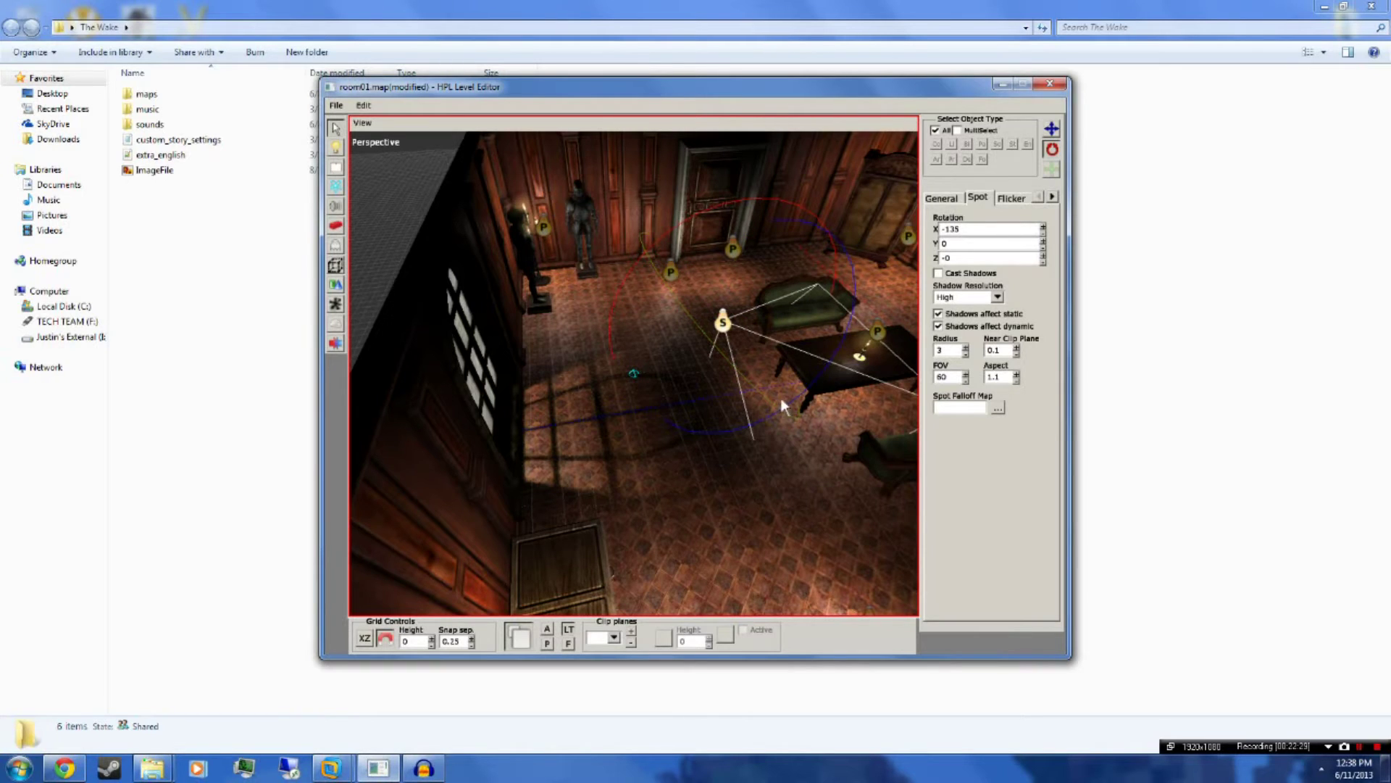
{"action": "left_click_drag", "start_coordinate": [712, 216], "coordinate": [739, 341]}
{"action": "left_click_drag", "start_coordinate": [757, 217], "coordinate": [667, 247]}
{"action": "left_click", "coordinate": [1052, 128]}
{"action": "left_click_drag", "start_coordinate": [787, 310], "coordinate": [974, 306]}
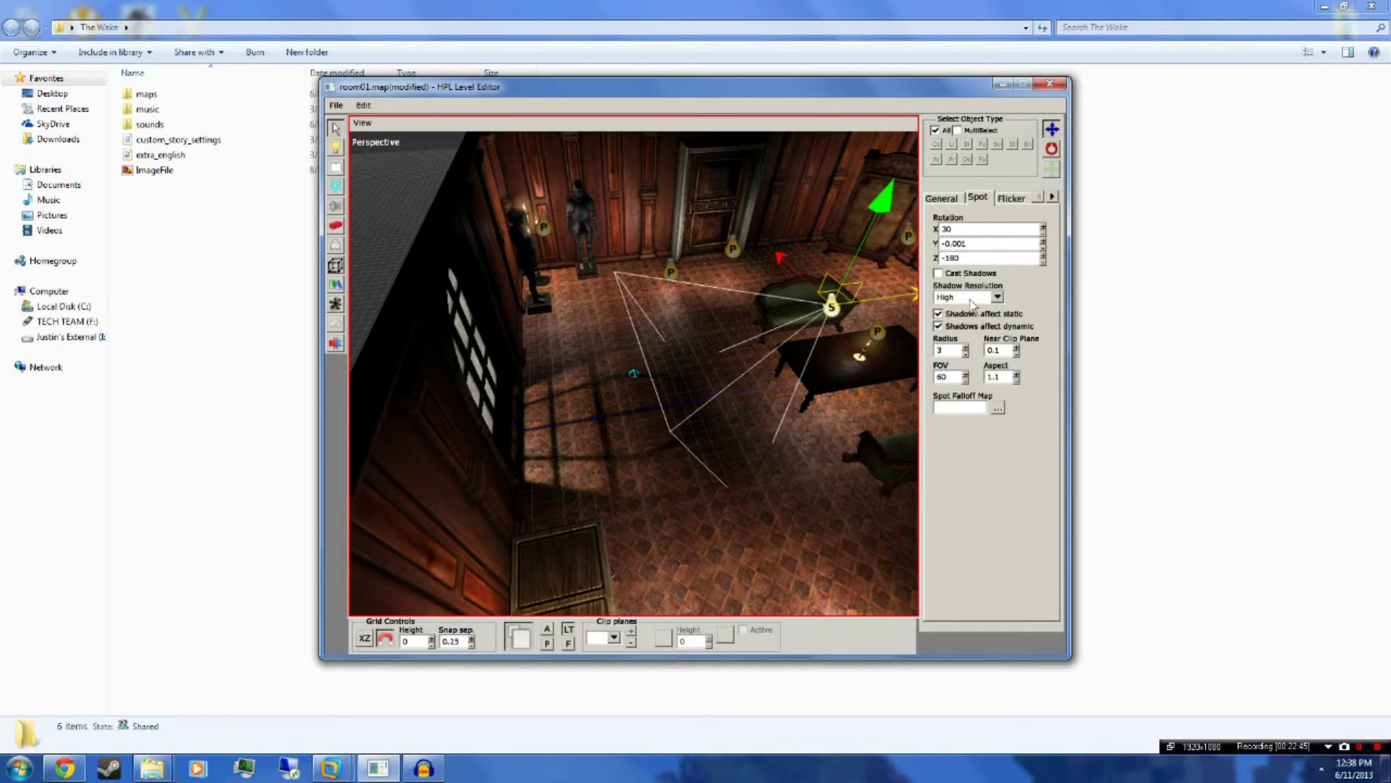
Set the duplicated spotlight's radius to 4, shift it slightly farther from the window, and deselect it to judge the light.
{"action": "left_click_drag", "start_coordinate": [890, 299], "coordinate": [732, 341], "text": "alt"}
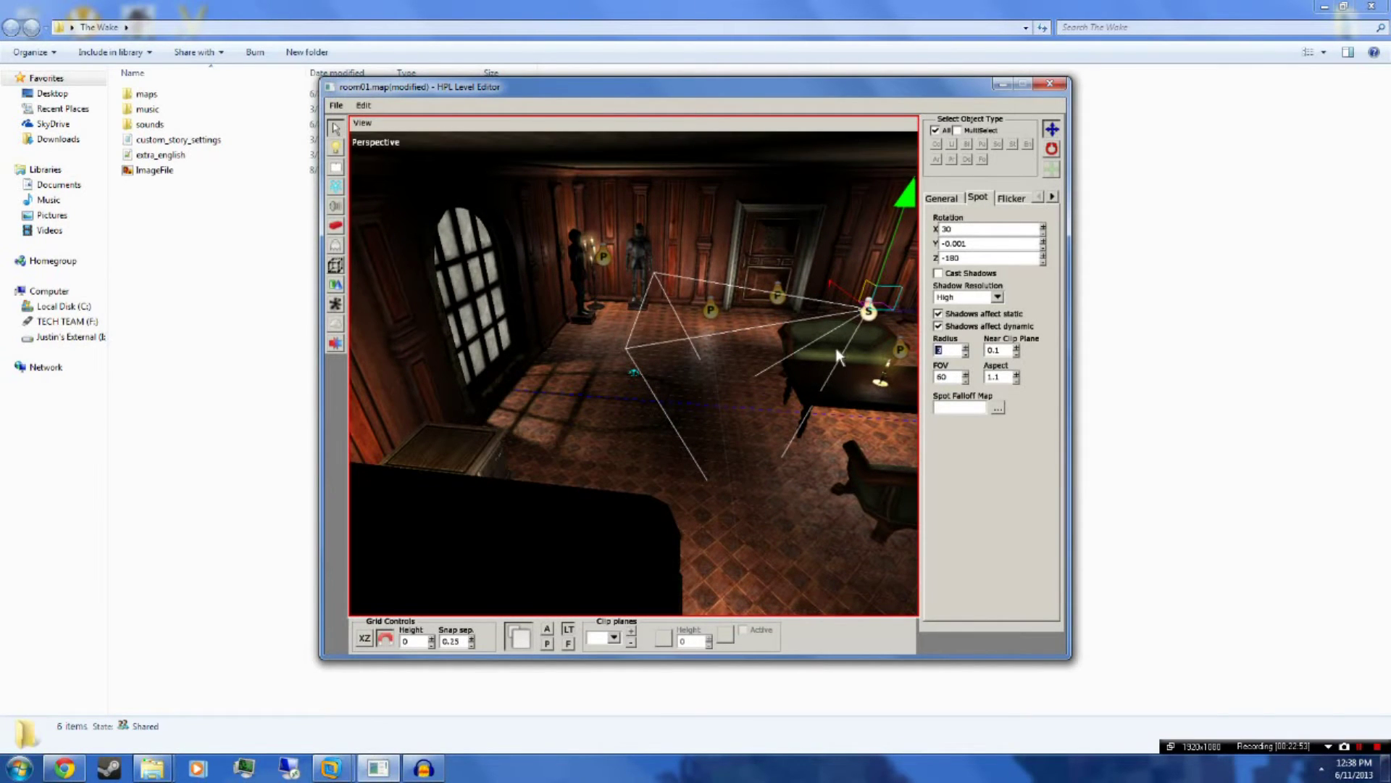
{"action": "type", "text": "4"}
{"action": "left_click_drag", "start_coordinate": [697, 390], "coordinate": [611, 401], "text": "alt"}
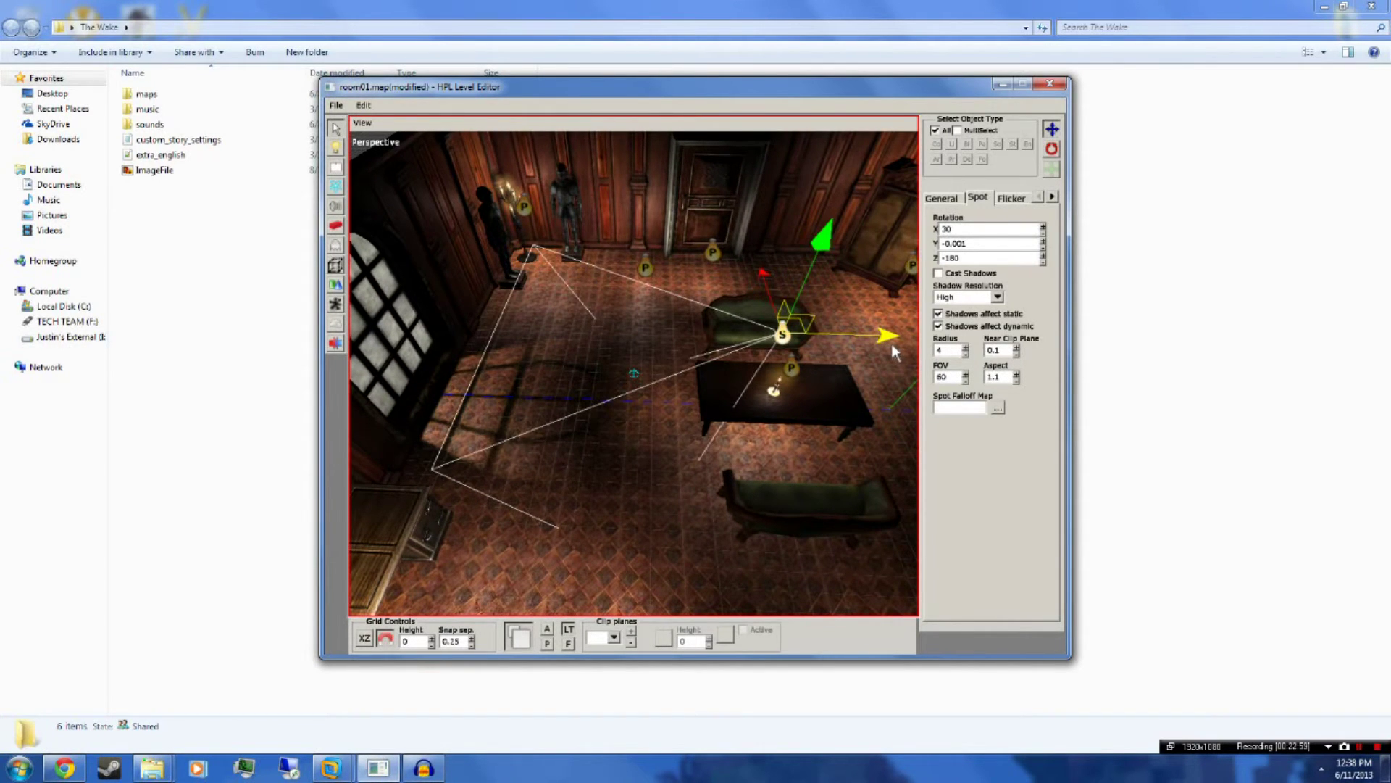
{"action": "left_click_drag", "start_coordinate": [893, 348], "coordinate": [918, 354]}
{"action": "left_click_drag", "start_coordinate": [806, 428], "coordinate": [707, 363], "text": "alt"}
{"action": "left_click_drag", "start_coordinate": [734, 432], "coordinate": [503, 346], "text": "alt"}
{"action": "left_click", "coordinate": [781, 466]}
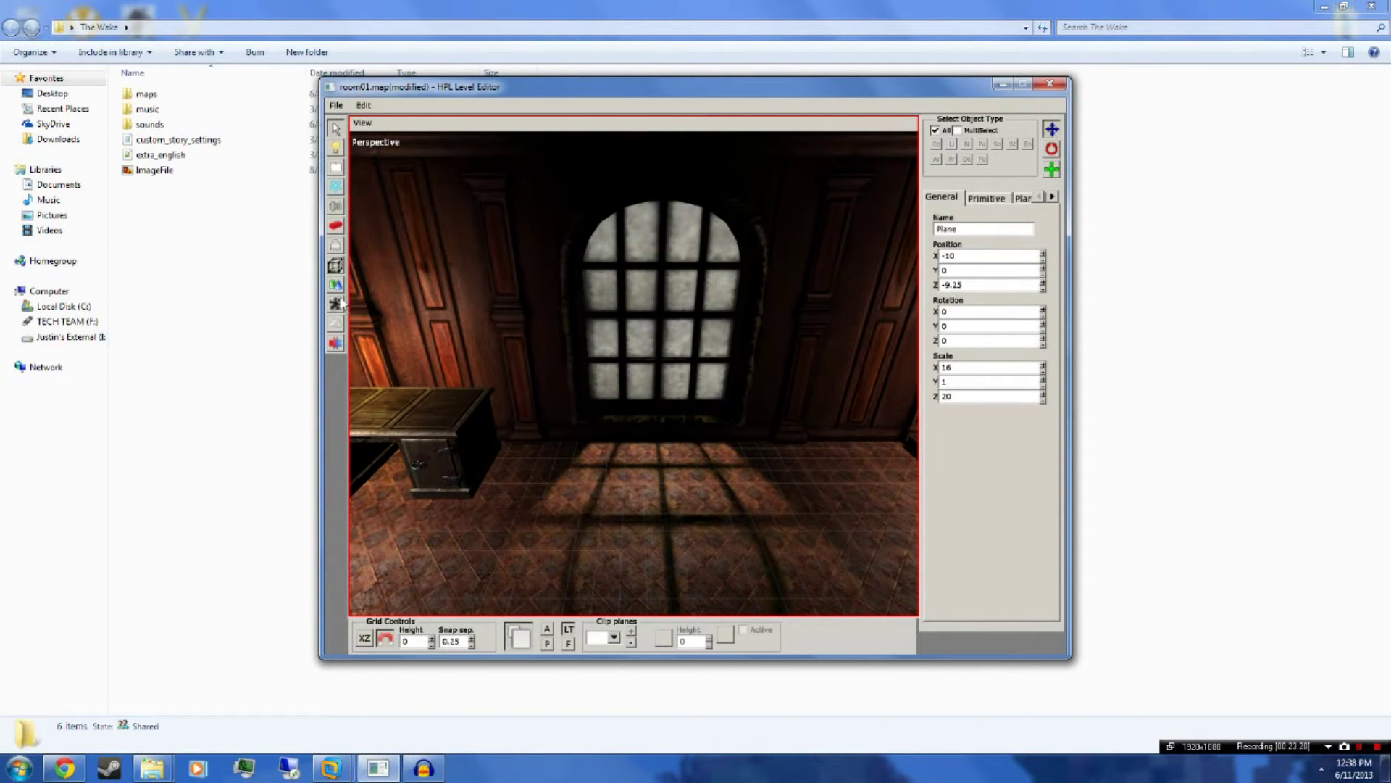
Switch to particle system placement and browse to the particles folder in the redist directory.
{"action": "left_click", "coordinate": [335, 243]}
{"action": "left_click", "coordinate": [335, 206]}
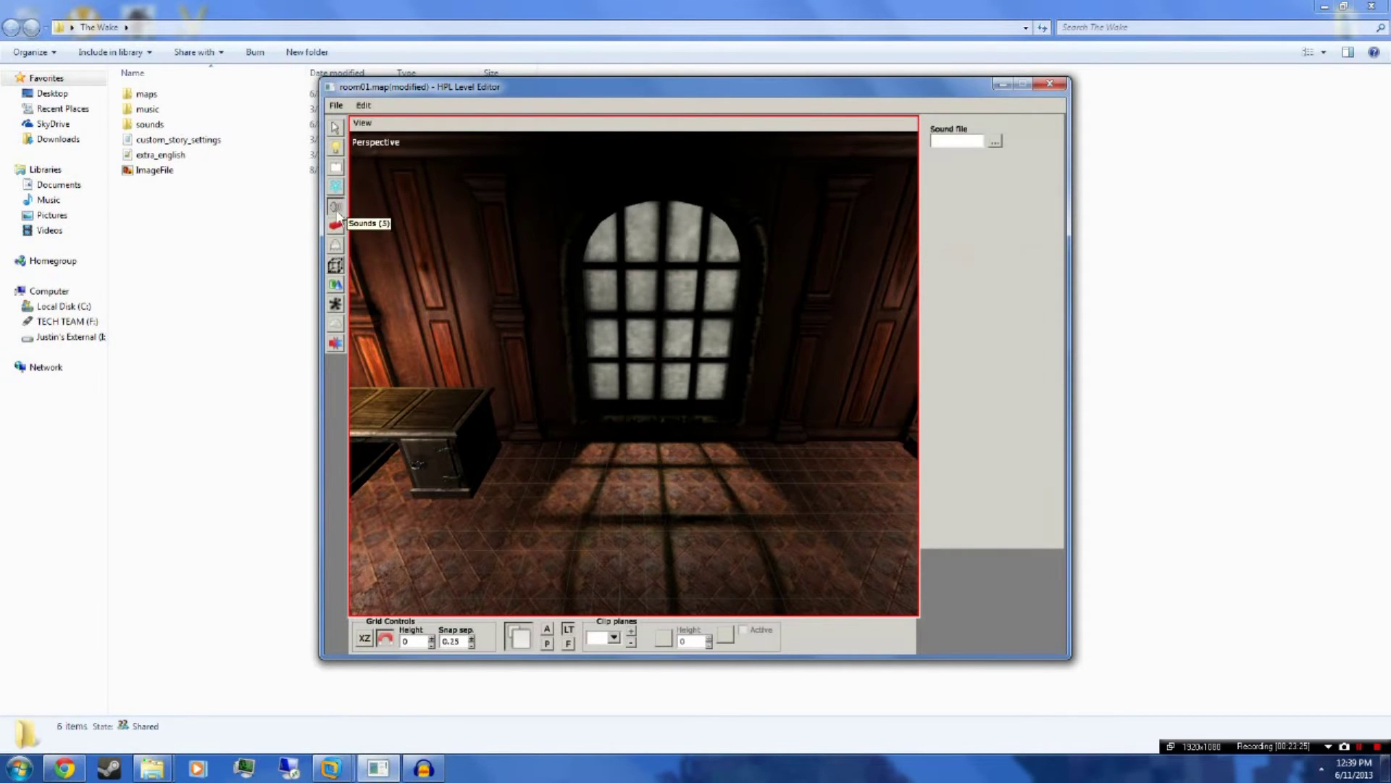
{"action": "left_click", "coordinate": [342, 193]}
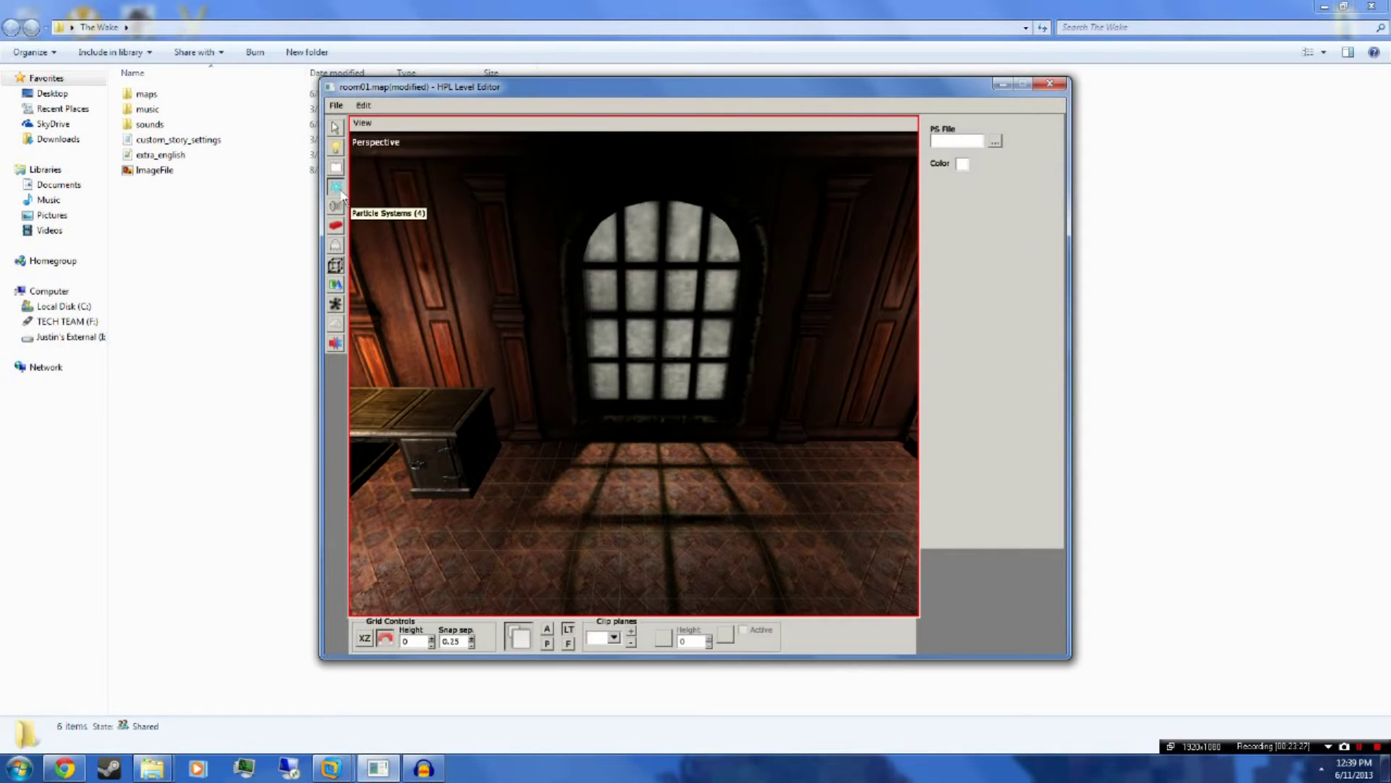
{"action": "left_click", "coordinate": [995, 141]}
{"action": "scroll", "coordinate": [570, 377], "scroll_direction": "down", "scroll_amount": 3}
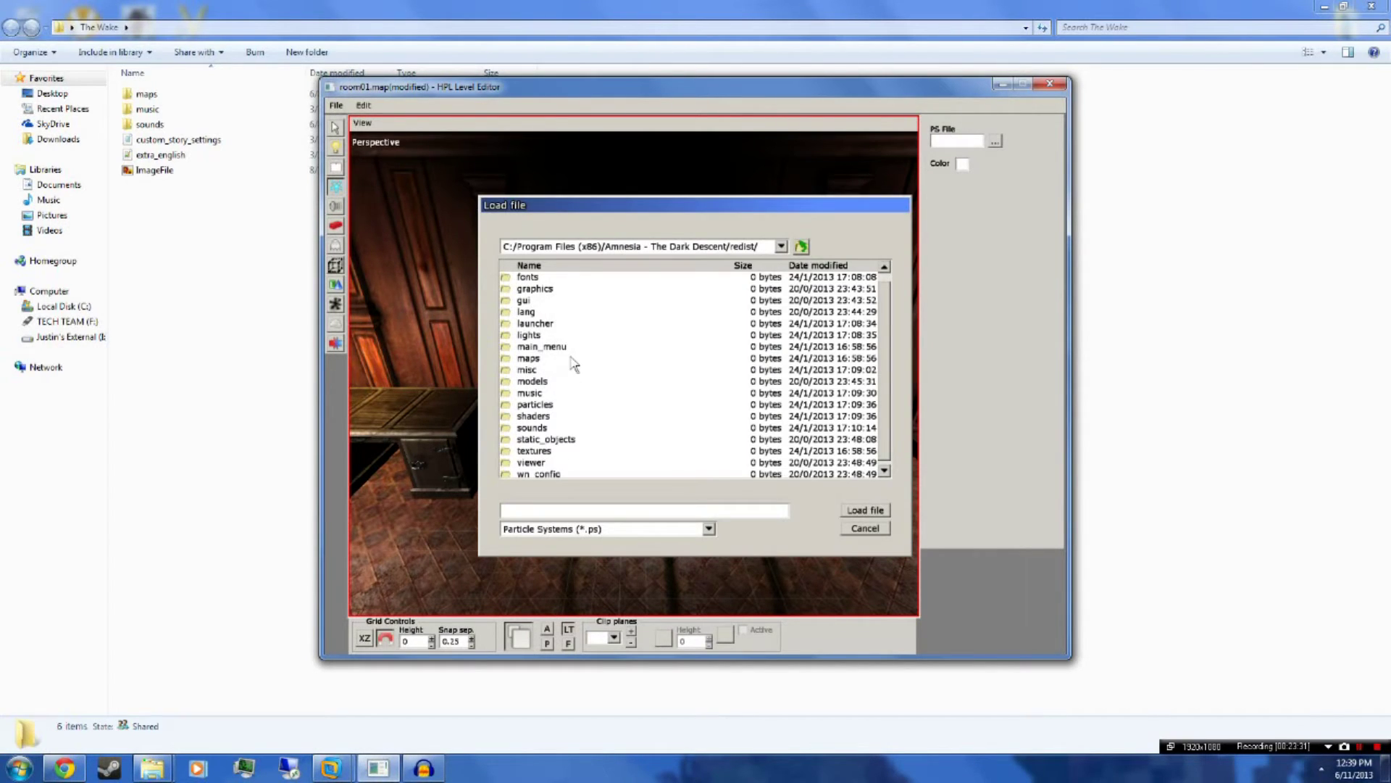
{"action": "scroll", "coordinate": [575, 354], "scroll_direction": "up", "scroll_amount": 2}
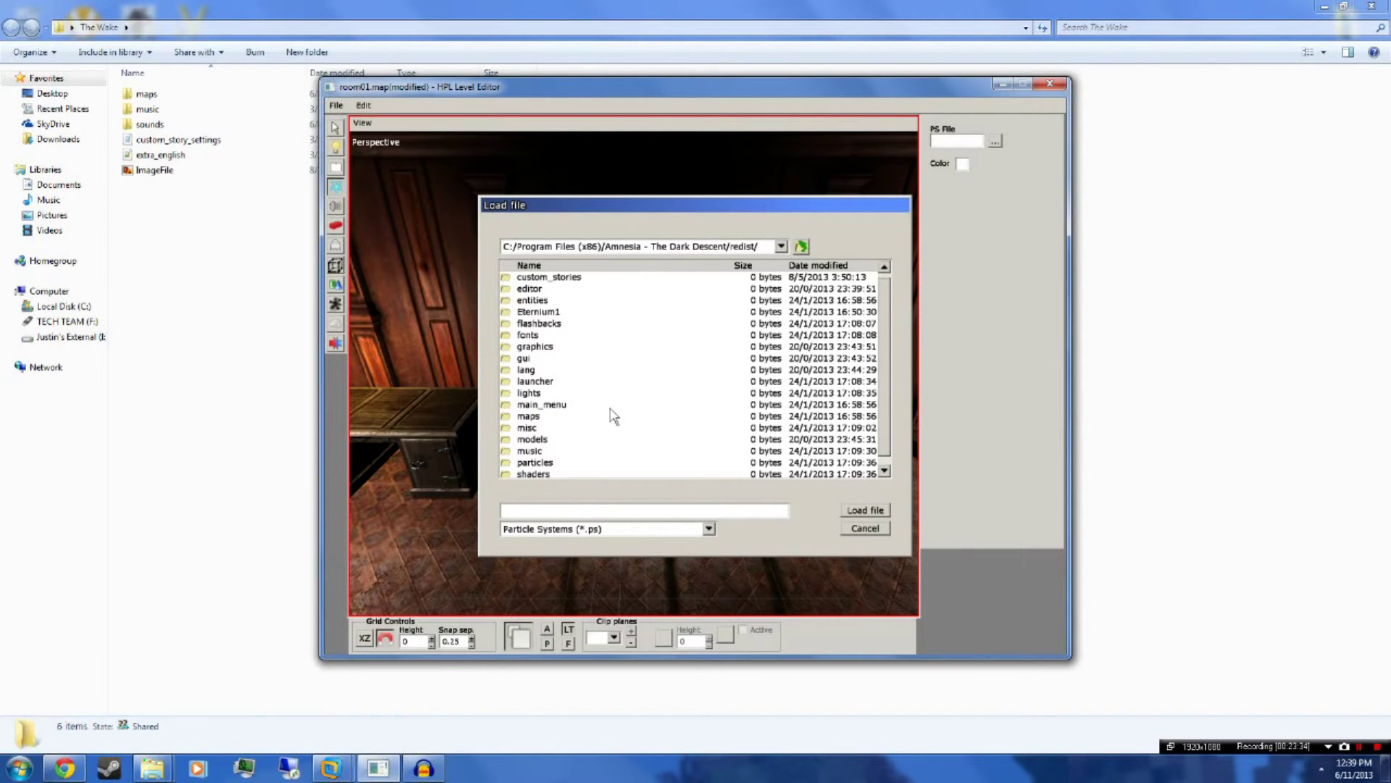
{"action": "scroll", "coordinate": [593, 431], "scroll_direction": "down", "scroll_amount": 2}
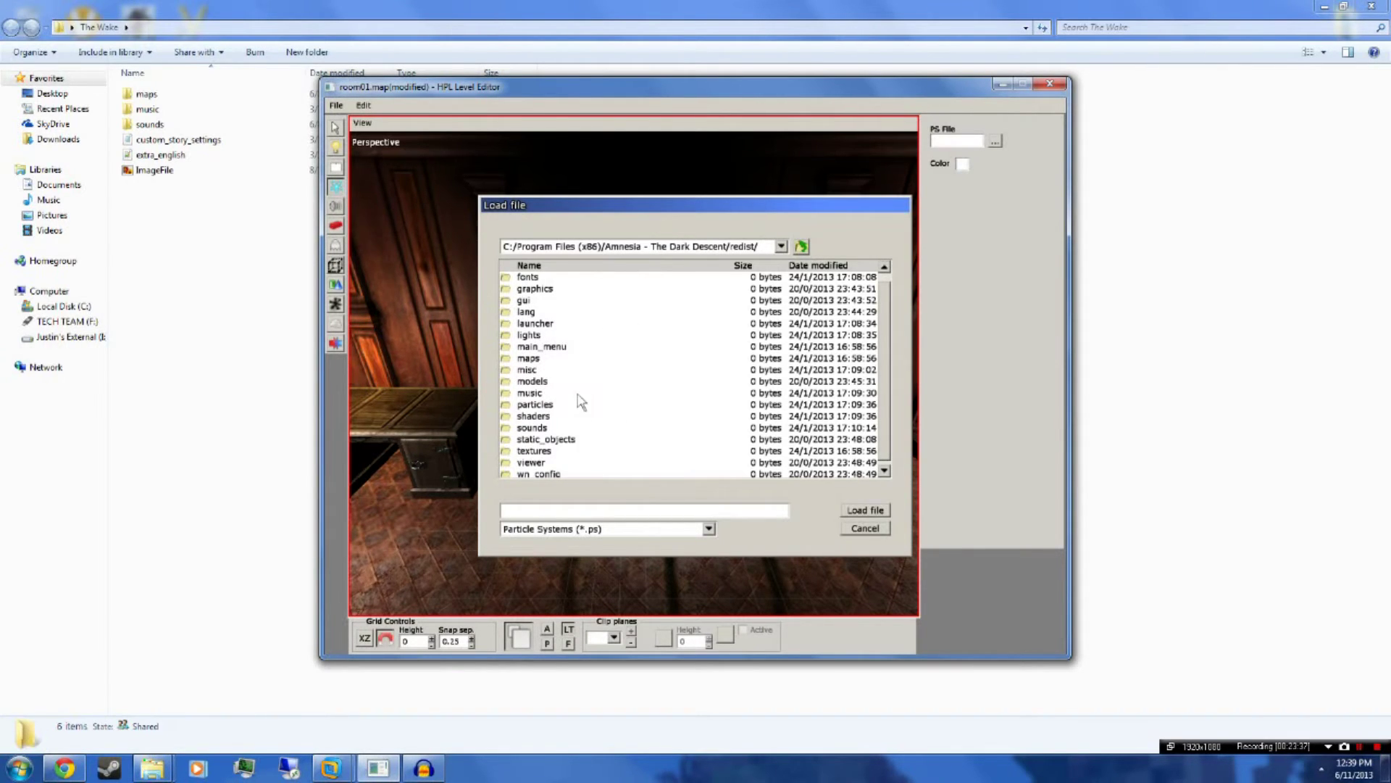
{"action": "scroll", "coordinate": [571, 354], "scroll_direction": "down", "scroll_amount": 2}
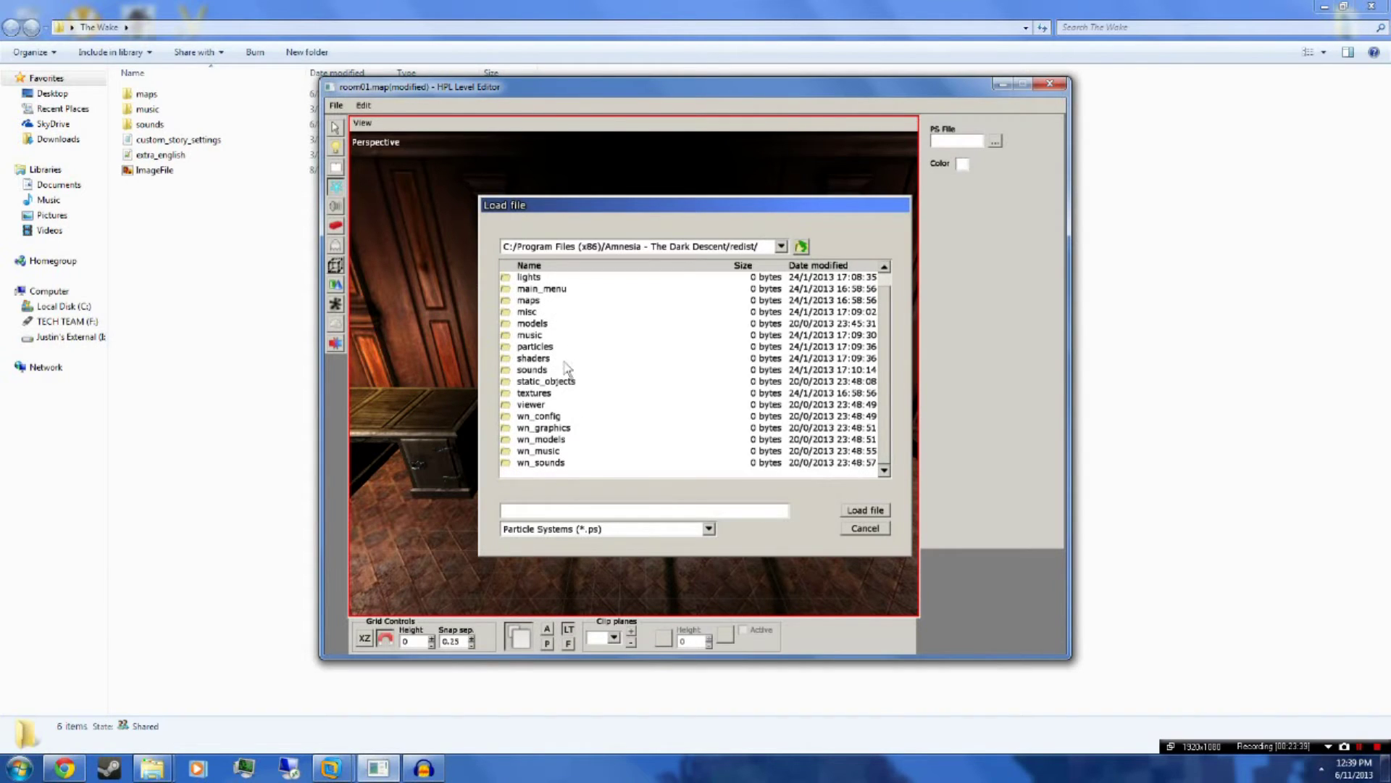
{"action": "left_click", "coordinate": [549, 352]}
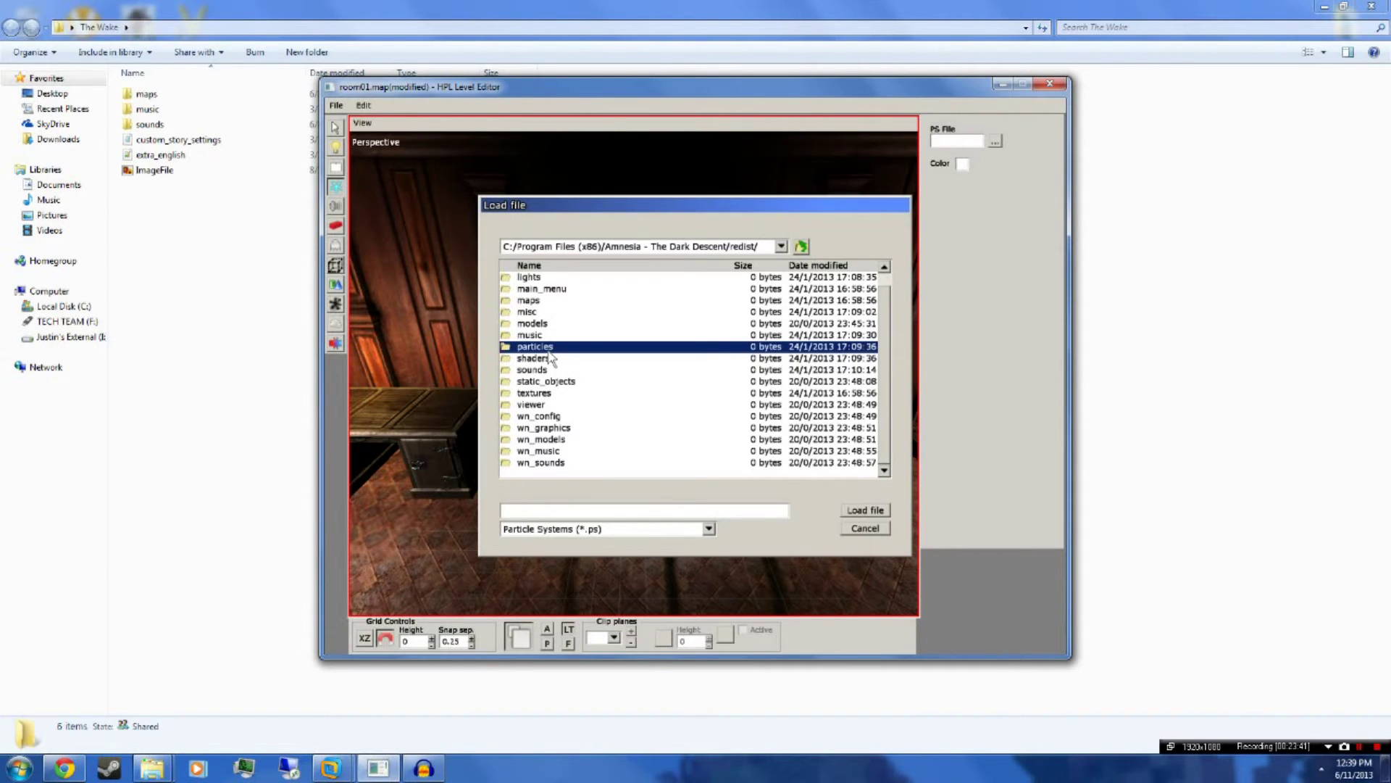
{"action": "double_click", "coordinate": [550, 351]}
Load ps_dust_falling.ps as the particle system to place.
{"action": "scroll", "coordinate": [560, 324], "scroll_direction": "down", "scroll_amount": 2}
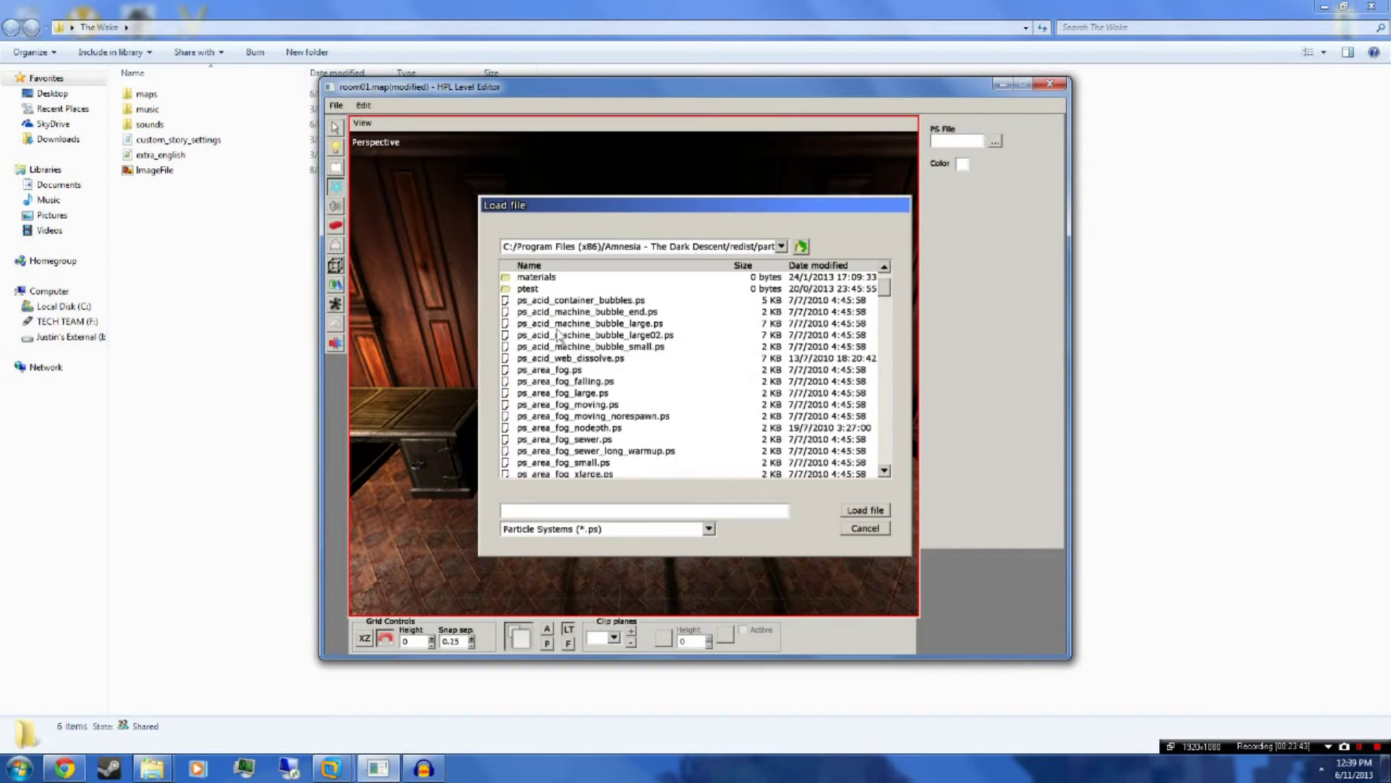
{"action": "scroll", "coordinate": [569, 335], "scroll_direction": "down", "scroll_amount": 2}
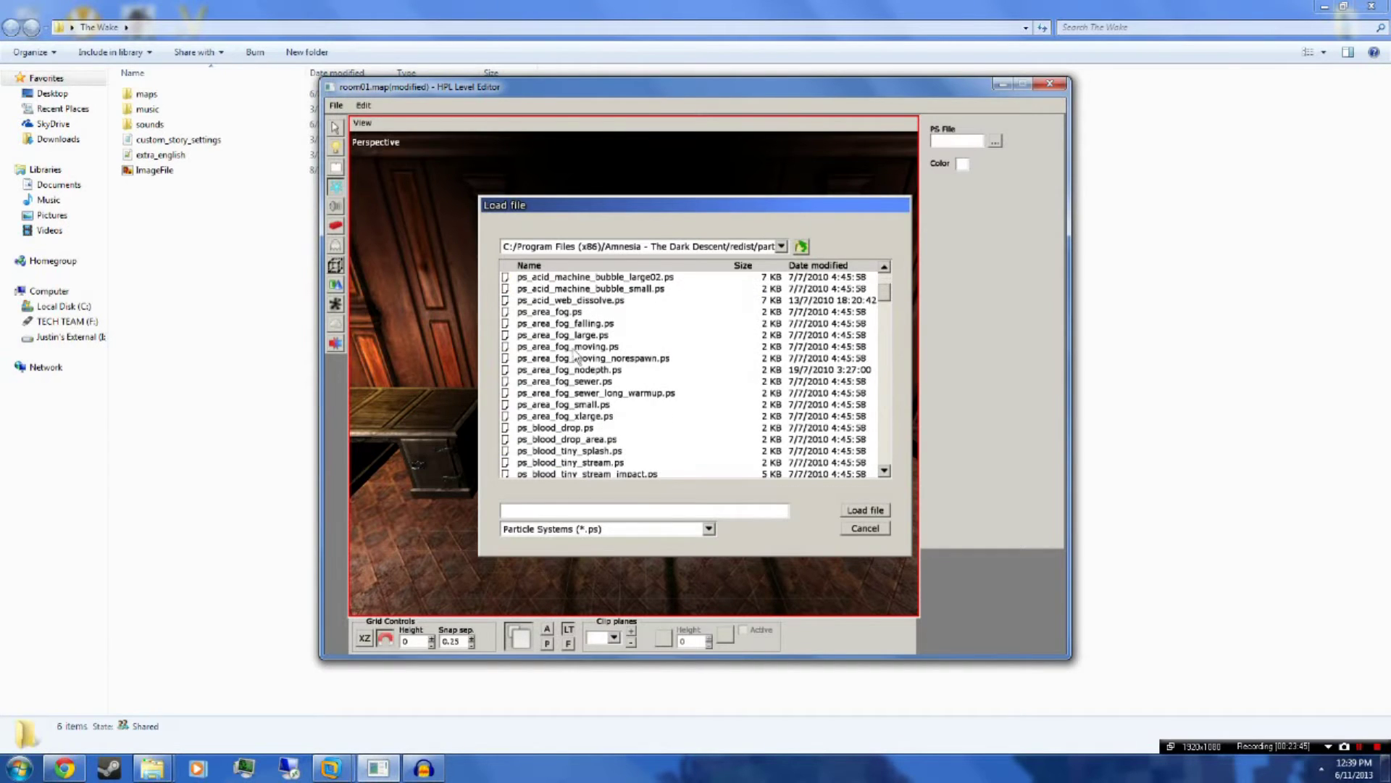
{"action": "scroll", "coordinate": [578, 353], "scroll_direction": "down", "scroll_amount": 4}
{"action": "scroll", "coordinate": [580, 368], "scroll_direction": "down", "scroll_amount": 2}
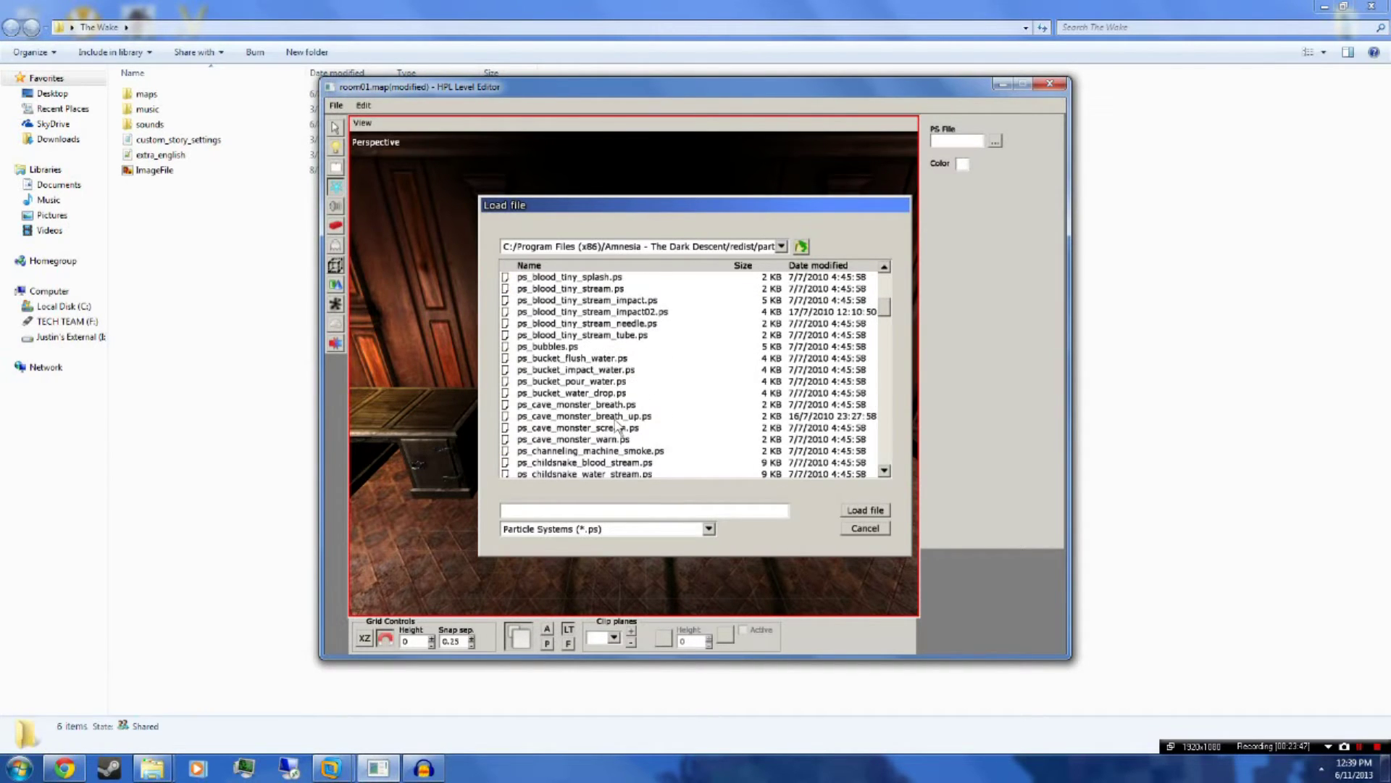
{"action": "scroll", "coordinate": [617, 426], "scroll_direction": "down", "scroll_amount": 6}
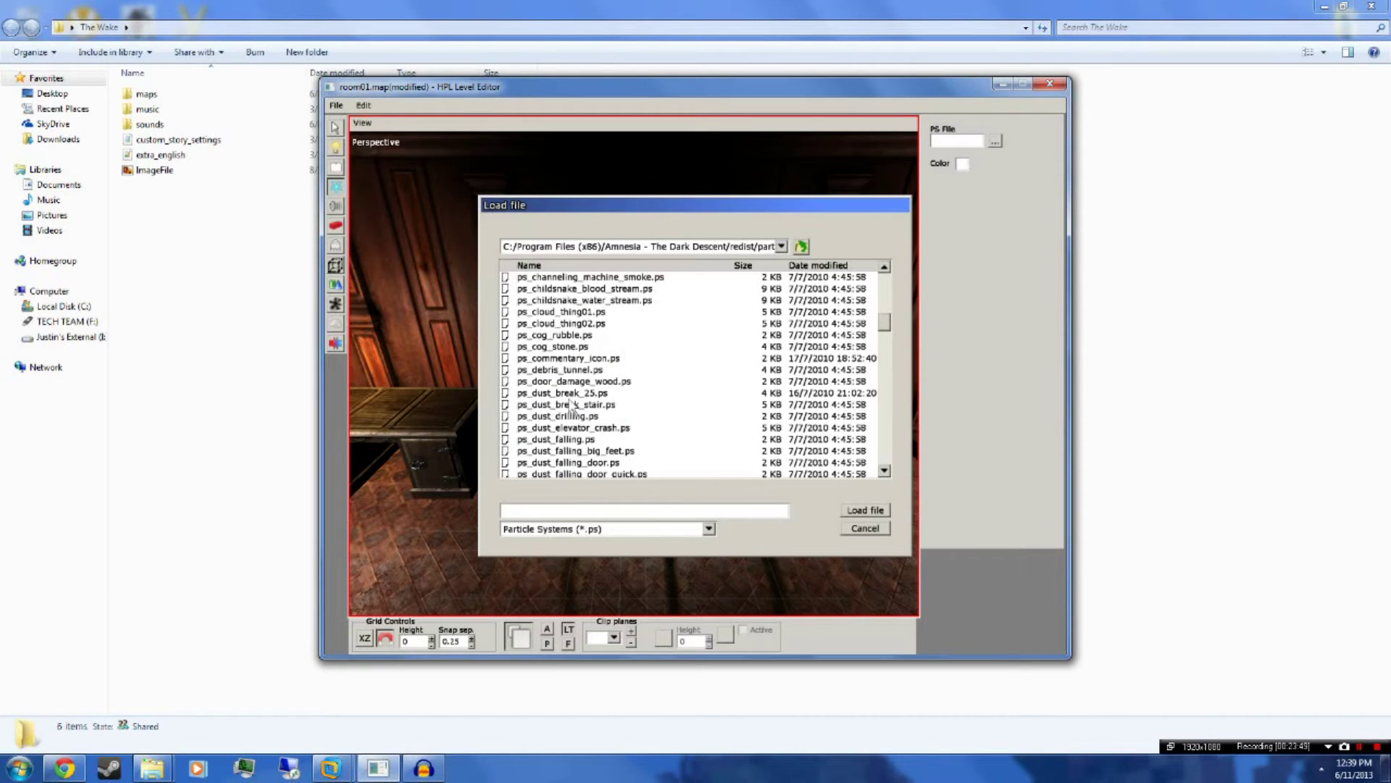
{"action": "scroll", "coordinate": [568, 442], "scroll_direction": "down", "scroll_amount": 2}
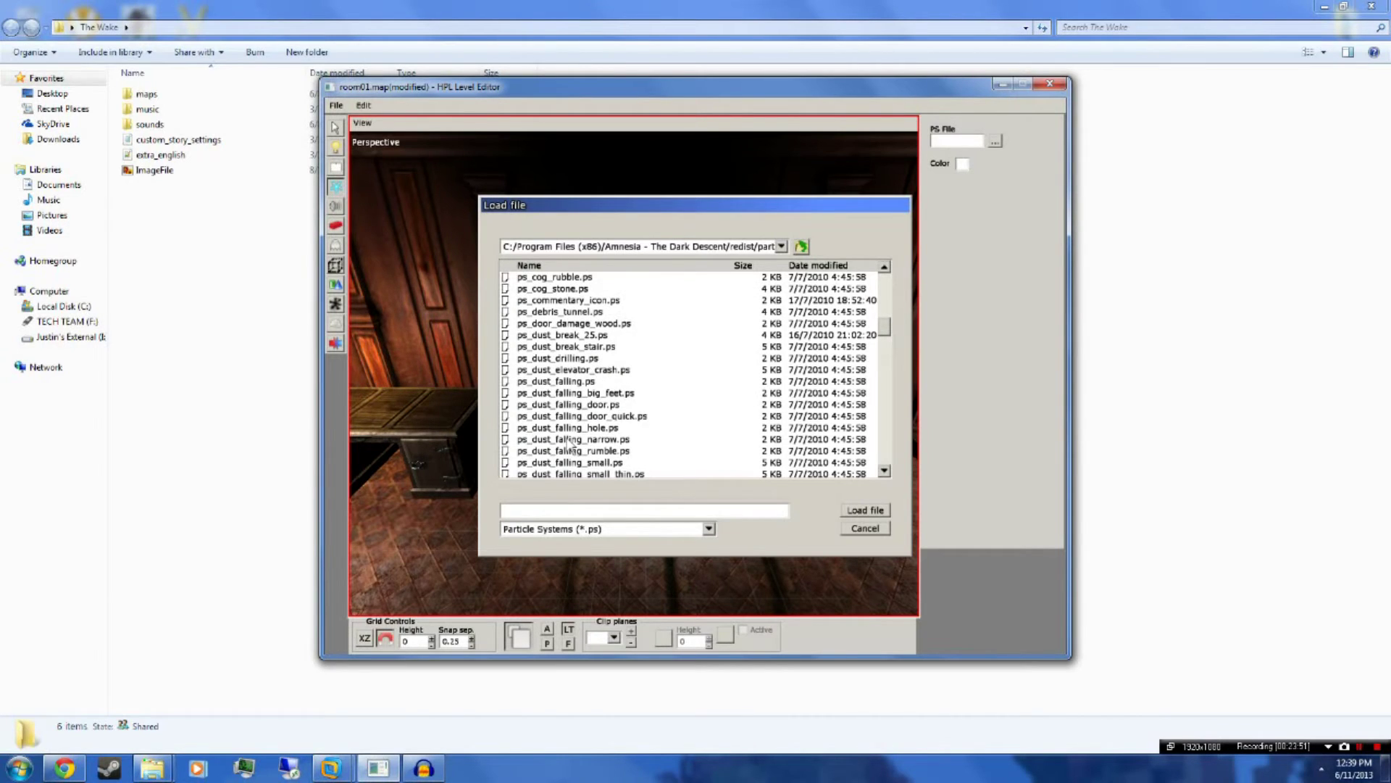
{"action": "left_click", "coordinate": [585, 384]}
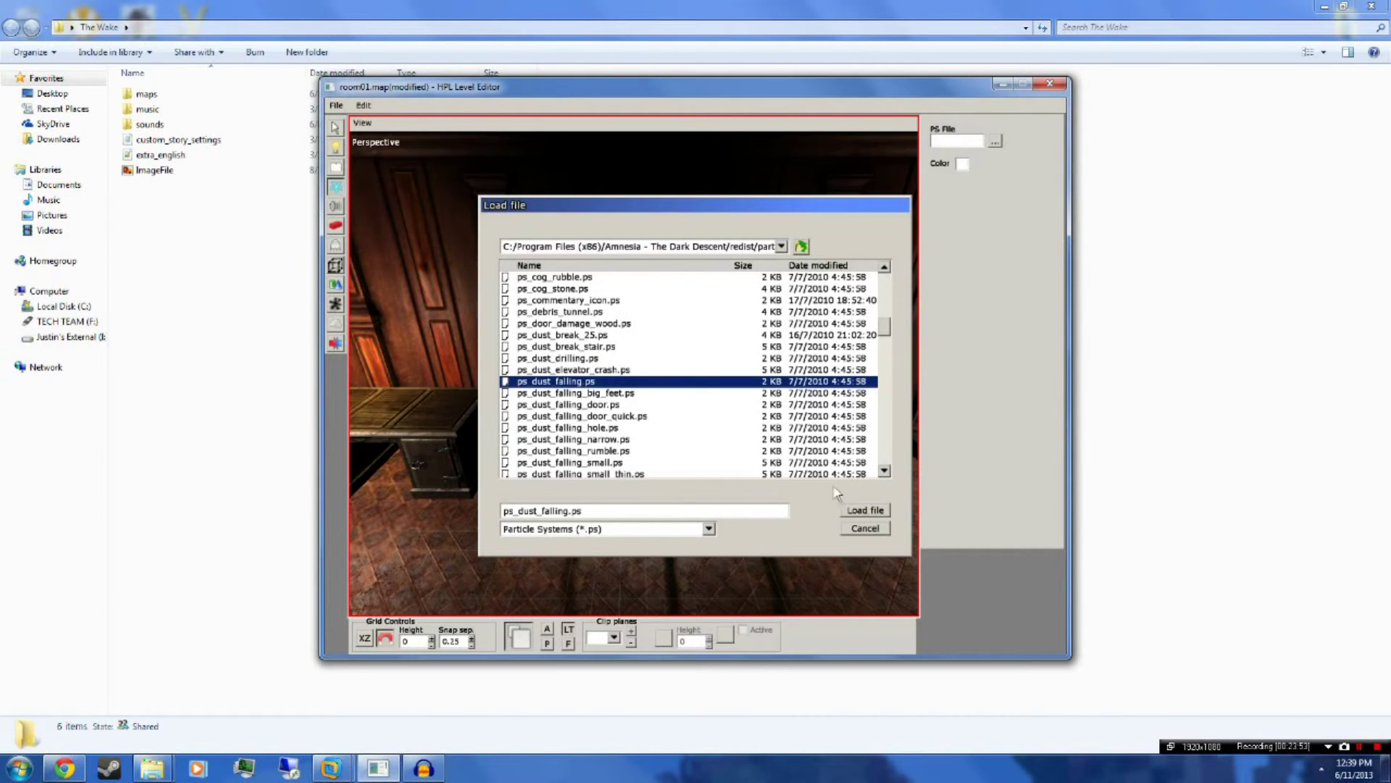
{"action": "left_click", "coordinate": [867, 510]}
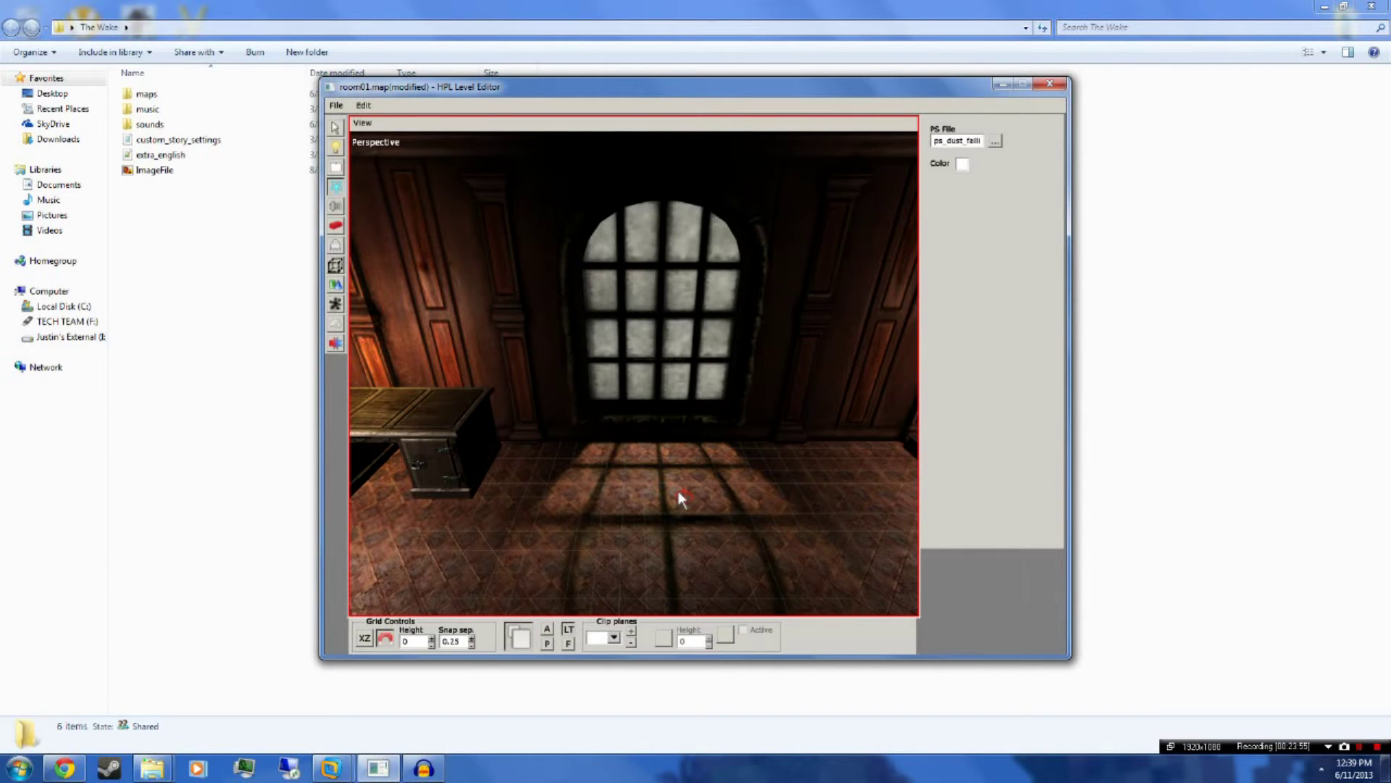
Place the falling dust particle system on the floor before the arched window and raise it to about Y 1.5.
{"action": "left_click", "coordinate": [636, 441]}
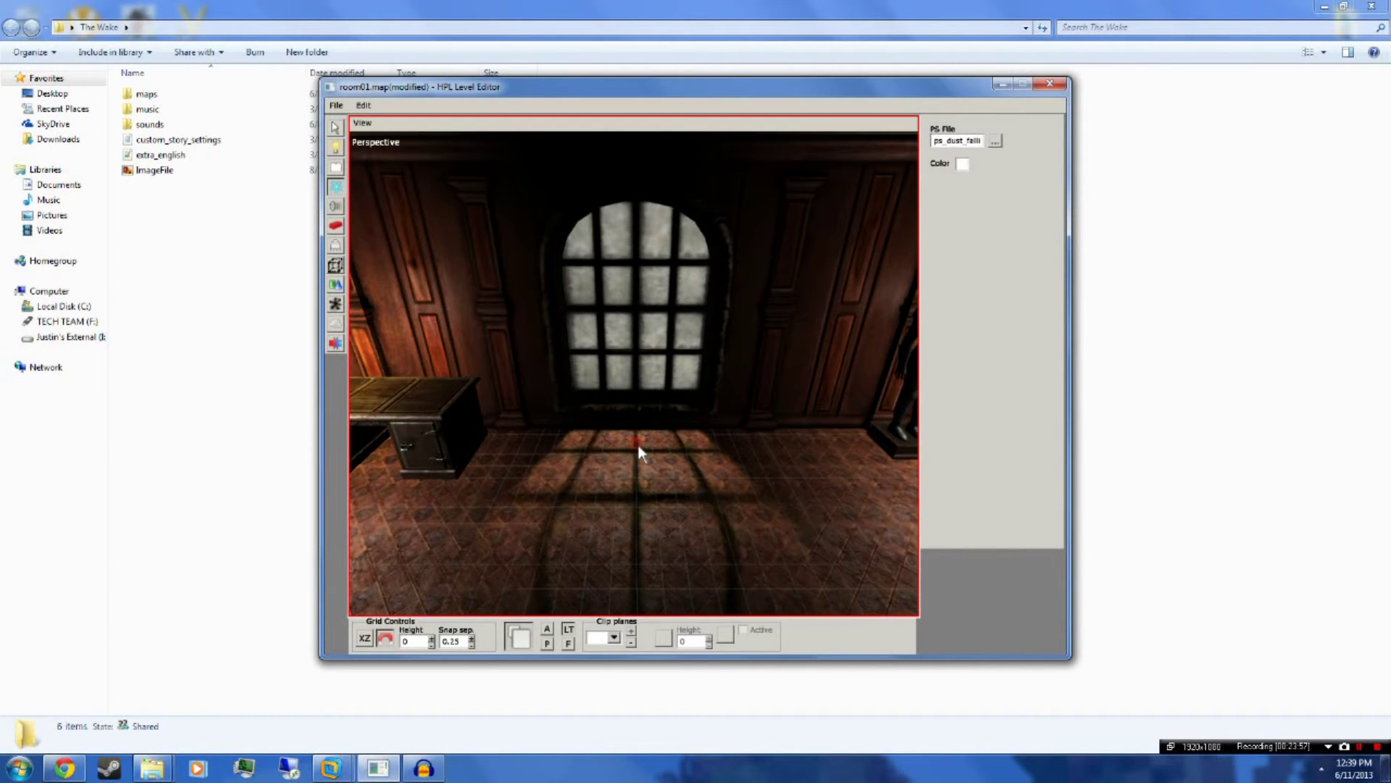
{"action": "left_click", "coordinate": [336, 128]}
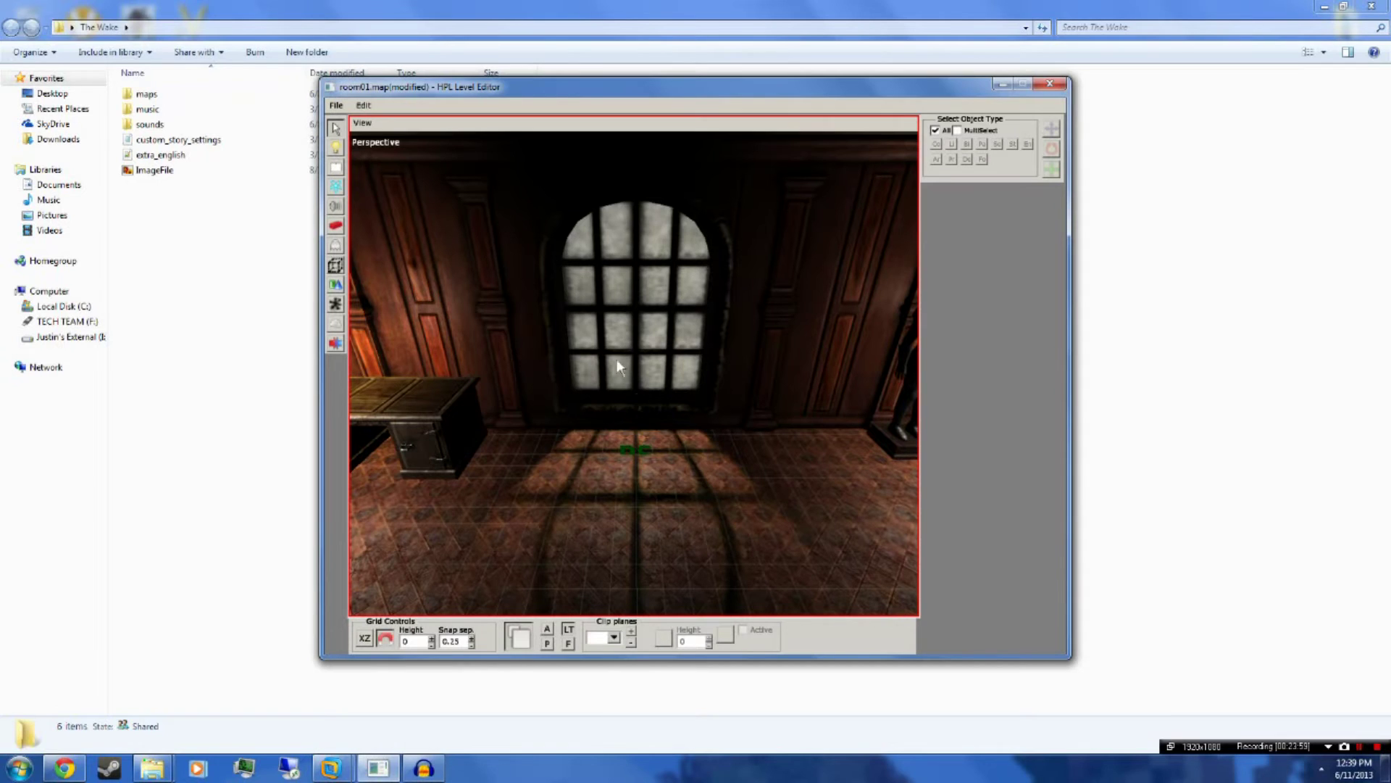
{"action": "left_click", "coordinate": [644, 461]}
{"action": "left_click_drag", "start_coordinate": [644, 367], "coordinate": [641, 252]}
{"action": "middle_click_drag", "start_coordinate": [641, 253], "coordinate": [706, 446]}
Check the dust particle system's fade distances and general settings, and view it from farther back in the room.
{"action": "left_click", "coordinate": [985, 203]}
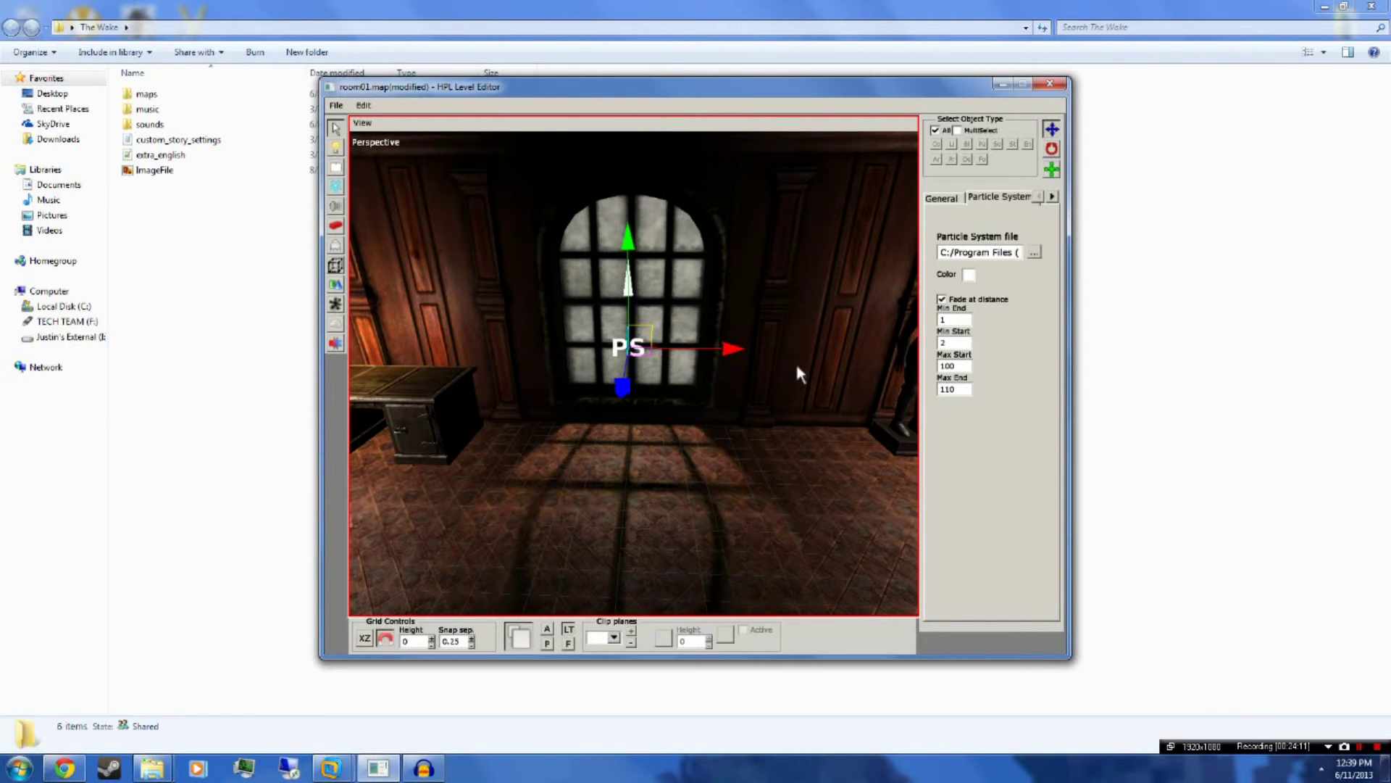
{"action": "middle_click_drag", "start_coordinate": [742, 415], "coordinate": [981, 219]}
{"action": "left_click", "coordinate": [954, 205]}
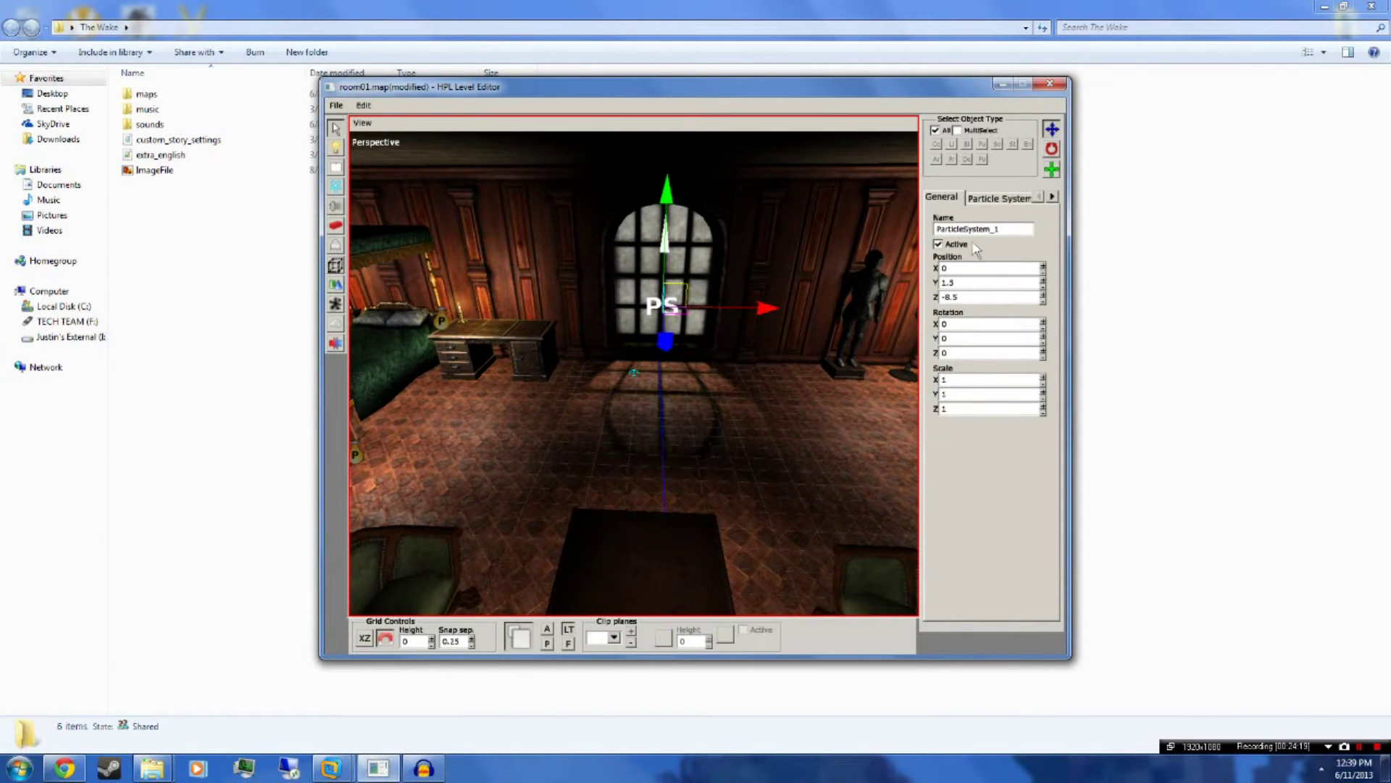
{"action": "scroll", "coordinate": [717, 325], "scroll_direction": "down", "scroll_amount": 3}
{"action": "scroll", "coordinate": [717, 325], "scroll_direction": "up", "scroll_amount": 3}
{"action": "middle_click_drag", "start_coordinate": [718, 324], "coordinate": [626, 373]}
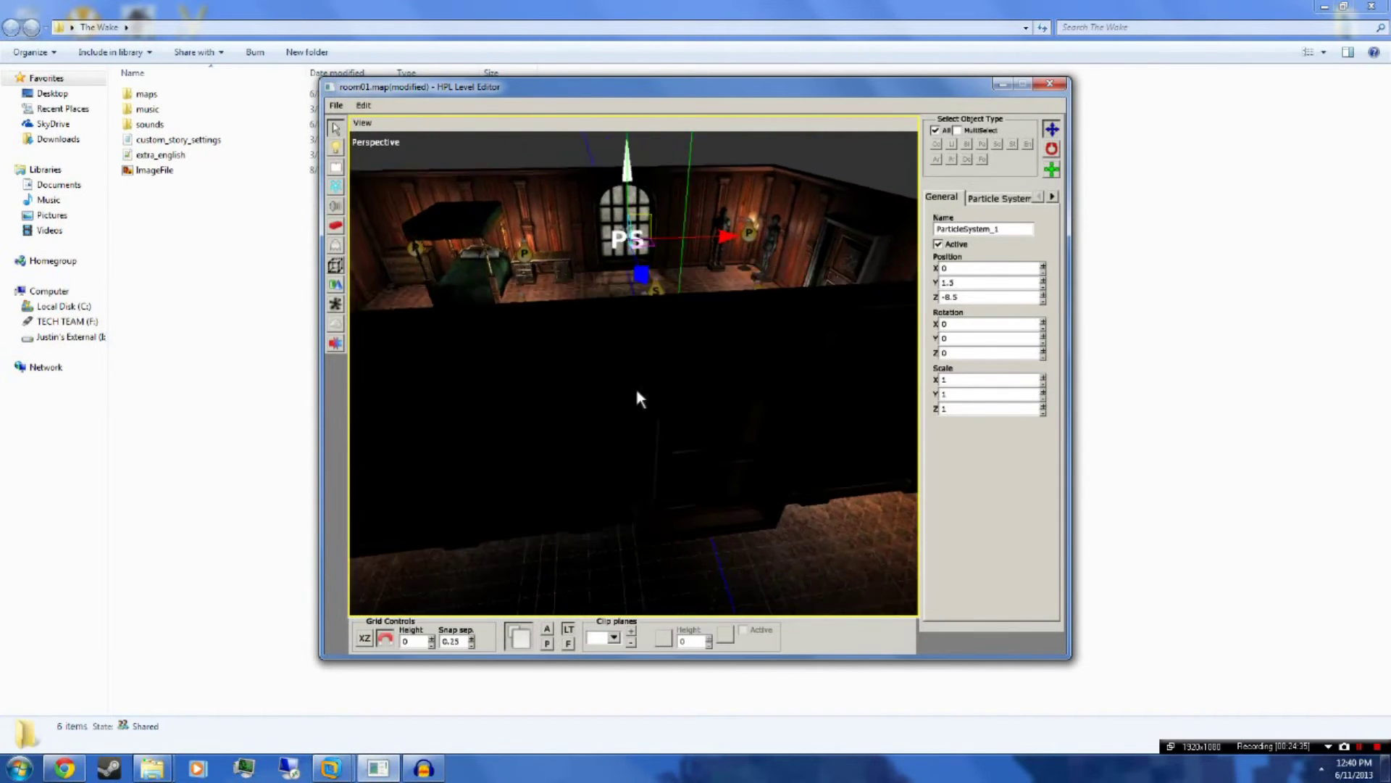
Look over the fully lit room and save the changes to room01.map.
{"action": "left_click", "coordinate": [706, 257]}
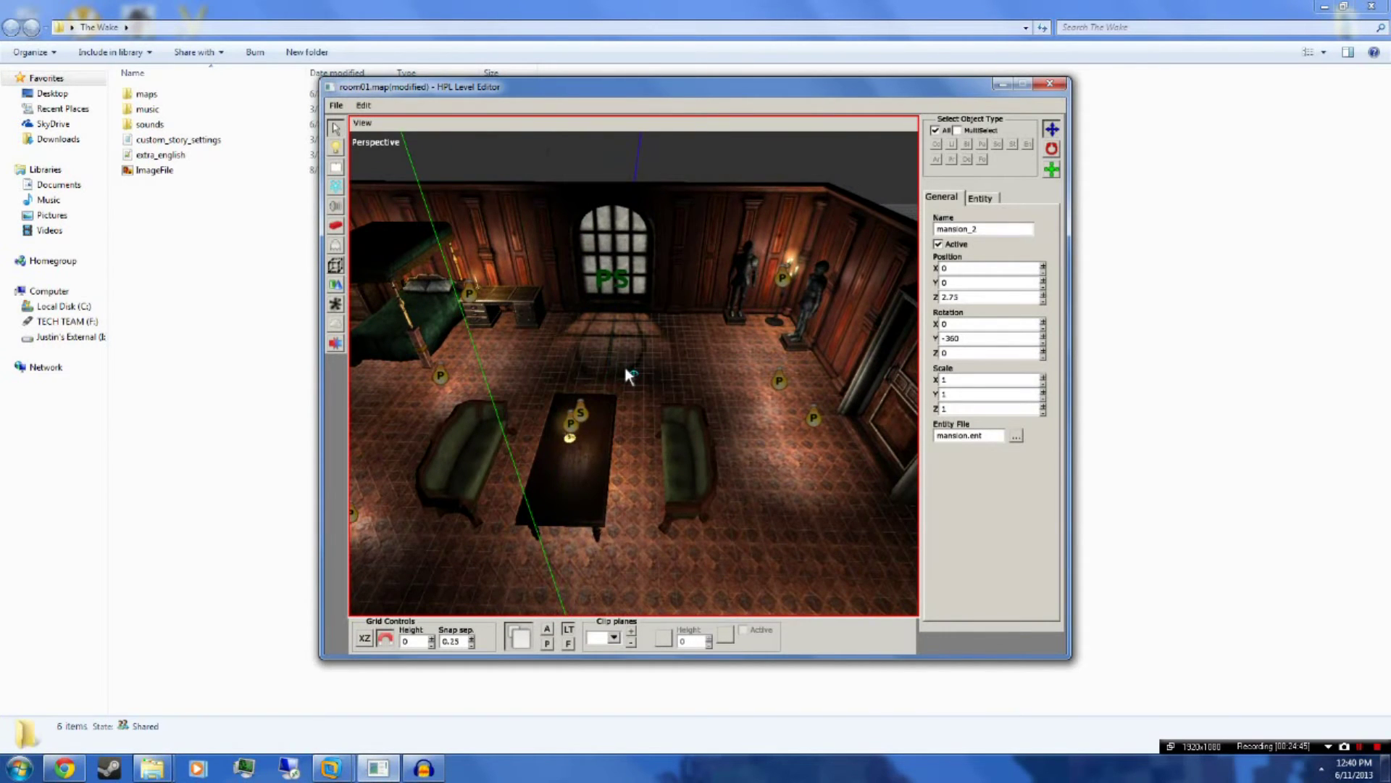
{"action": "mouse_move", "coordinate": [627, 374]}
{"action": "middle_mouse_down"}
{"action": "mouse_move", "coordinate": [601, 375]}
{"action": "mouse_move", "coordinate": [645, 410]}
{"action": "mouse_move", "coordinate": [576, 251]}
{"action": "mouse_move", "coordinate": [707, 319]}
{"action": "mouse_move", "coordinate": [843, 287]}
{"action": "mouse_move", "coordinate": [769, 252]}
{"action": "mouse_move", "coordinate": [662, 280]}
{"action": "mouse_move", "coordinate": [690, 272]}
{"action": "mouse_move", "coordinate": [683, 256]}
{"action": "mouse_move", "coordinate": [646, 336]}
{"action": "mouse_move", "coordinate": [680, 406]}
{"action": "mouse_move", "coordinate": [685, 396]}
{"action": "mouse_move", "coordinate": [561, 398]}
{"action": "mouse_move", "coordinate": [519, 364]}
{"action": "mouse_move", "coordinate": [690, 407]}
{"action": "mouse_move", "coordinate": [673, 432]}
{"action": "middle_mouse_up"}
{"action": "scroll", "coordinate": [645, 410], "scroll_direction": "down", "scroll_amount": 4}
{"action": "middle_click_drag", "start_coordinate": [694, 369], "coordinate": [721, 311]}
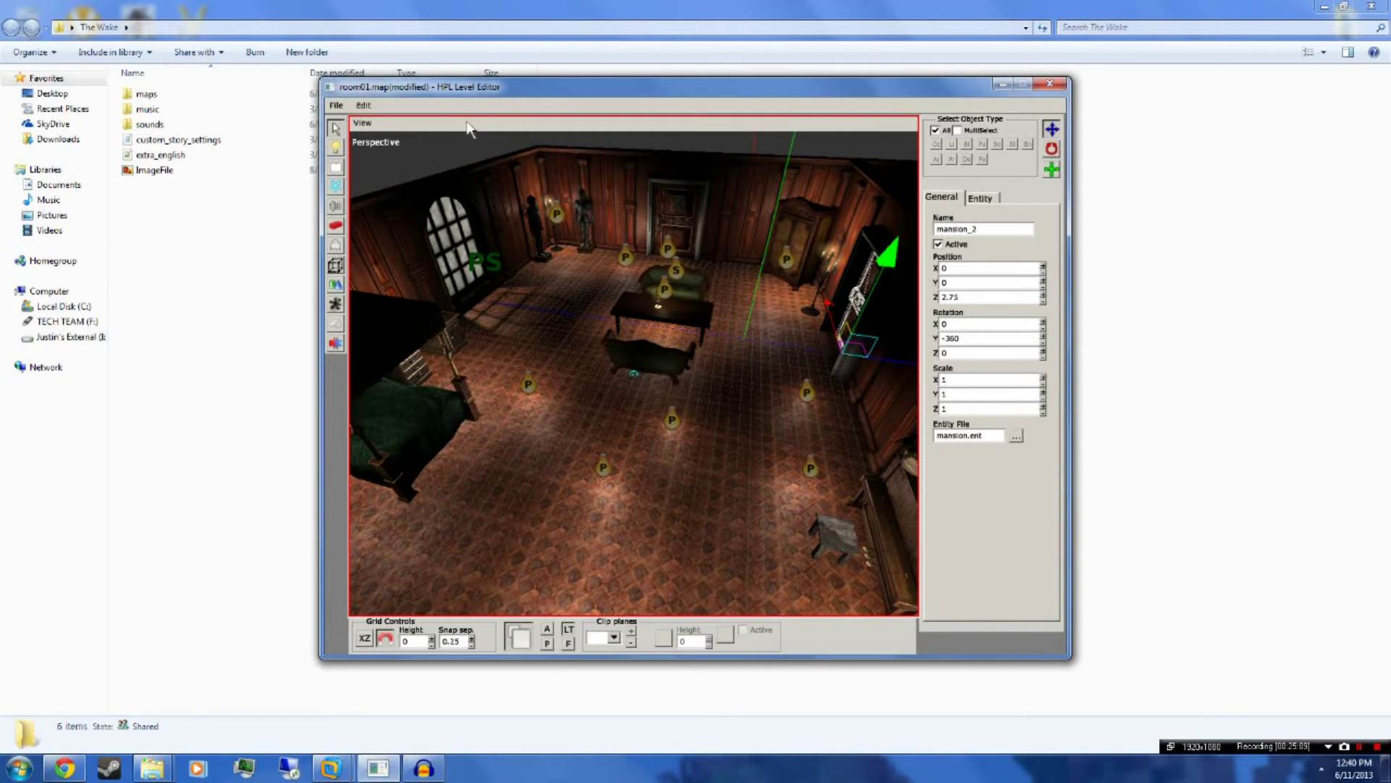
{"action": "left_click", "coordinate": [336, 105]}
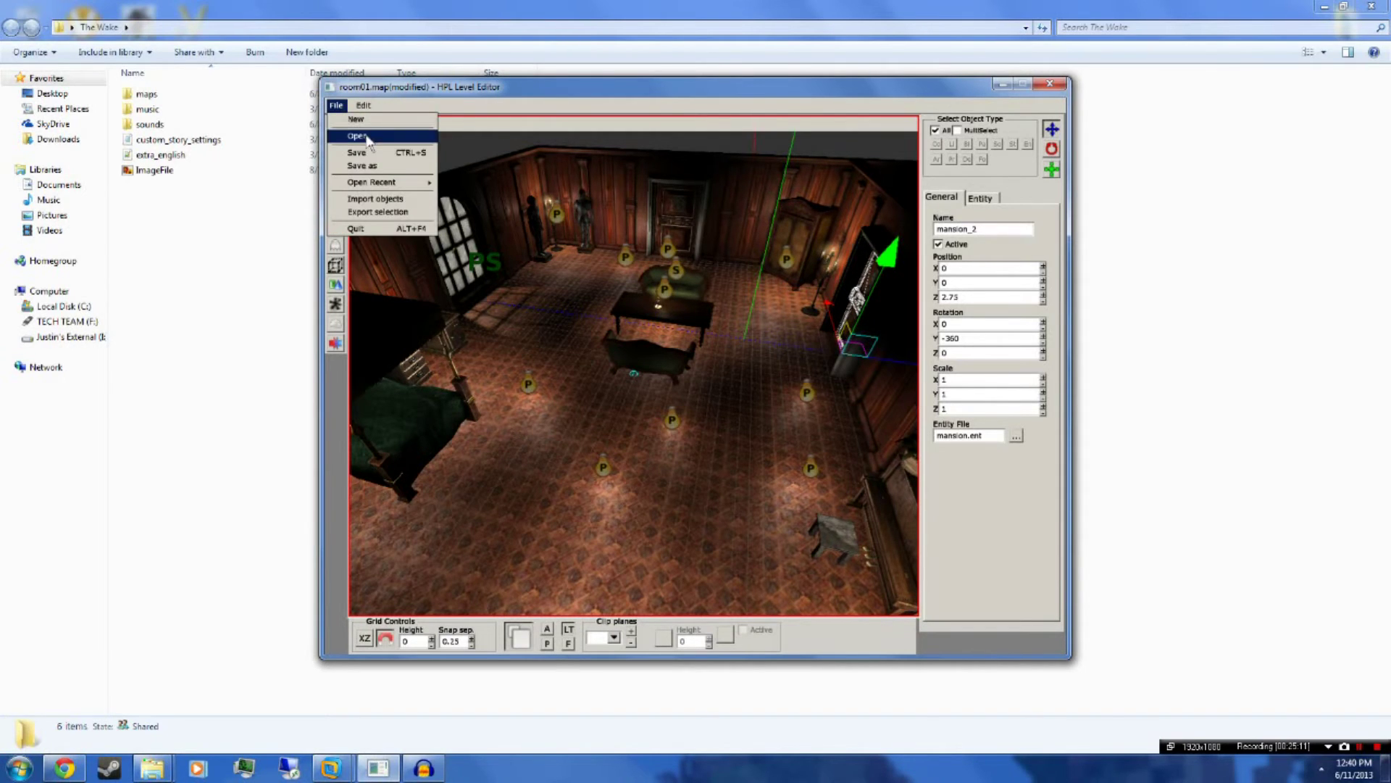
{"action": "left_click", "coordinate": [357, 153]}
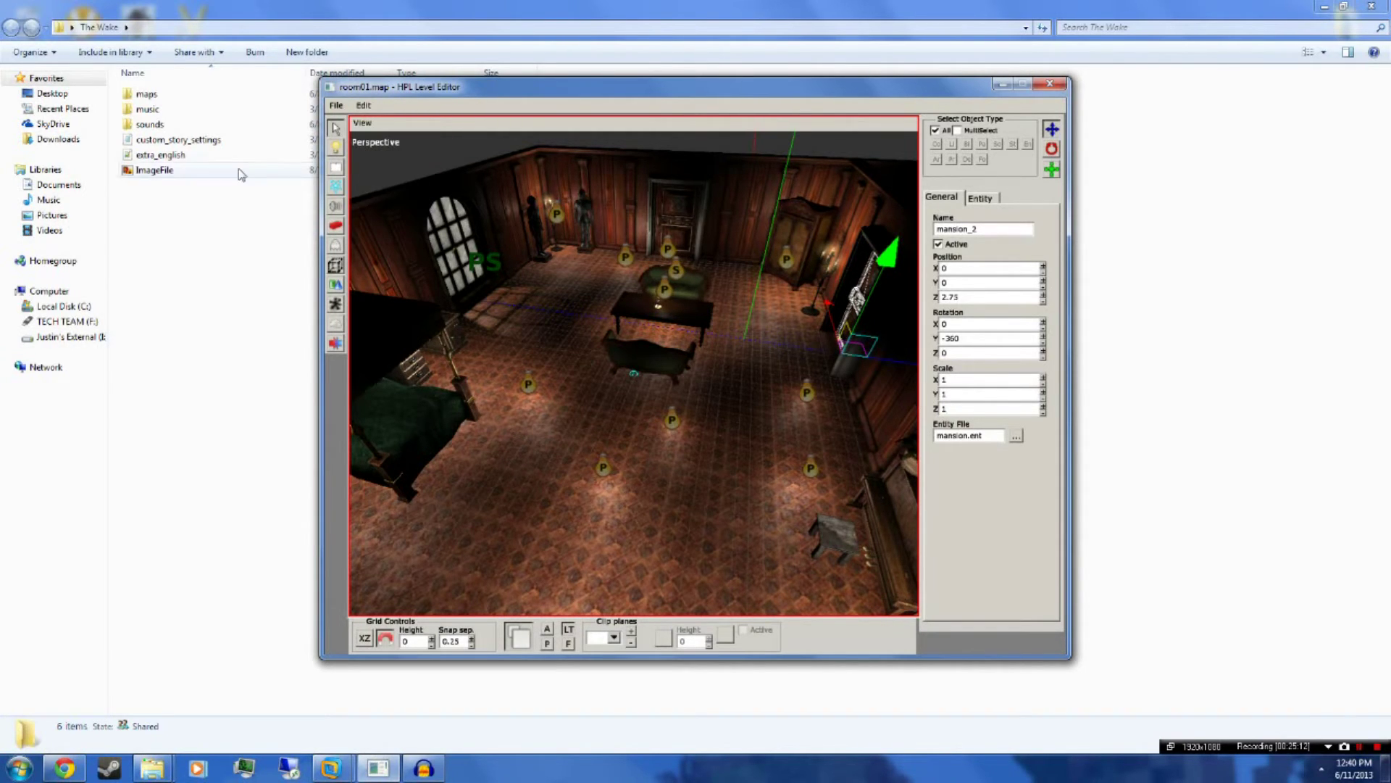
{"action": "middle_click_drag", "start_coordinate": [710, 364], "coordinate": [689, 397]}
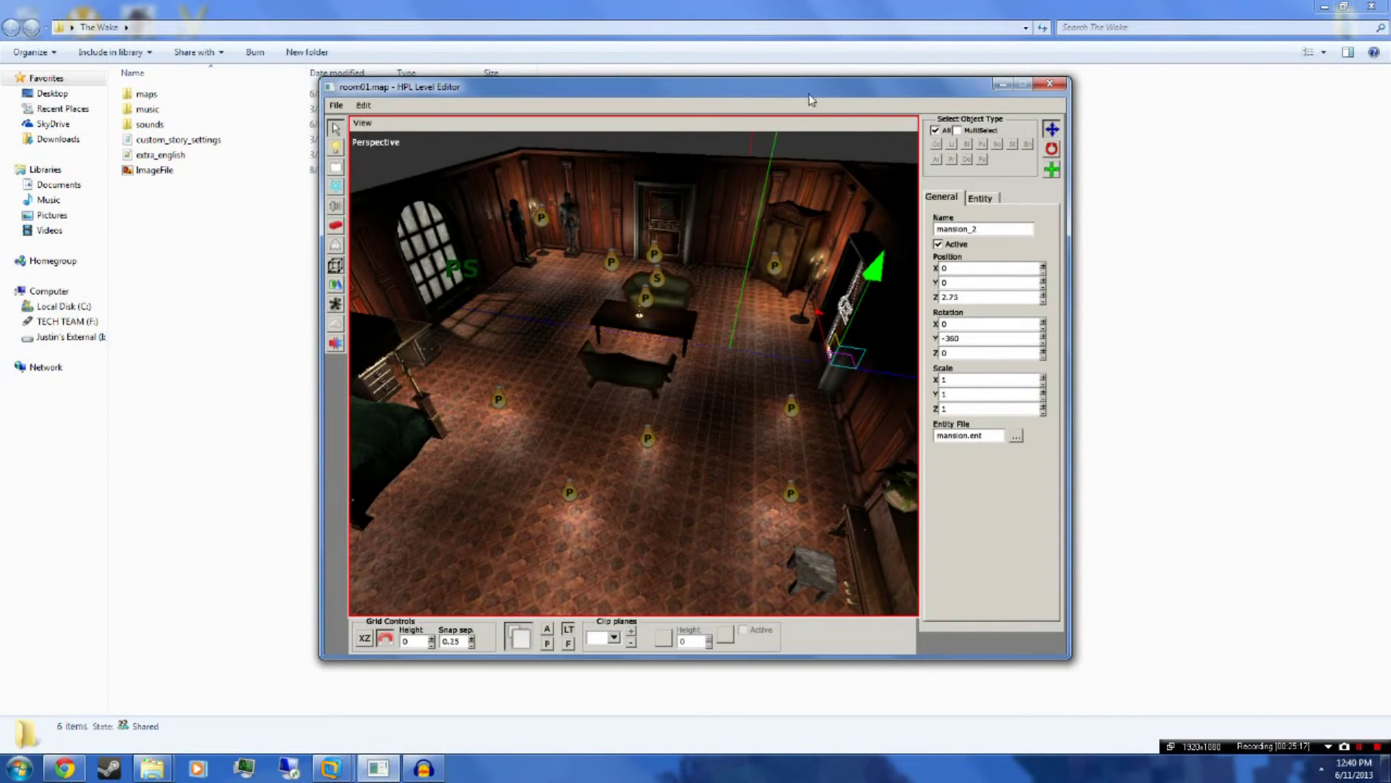
Switch to The Wake folder, view the ImageFile picture, and close it again.
{"action": "left_click", "coordinate": [1003, 84]}
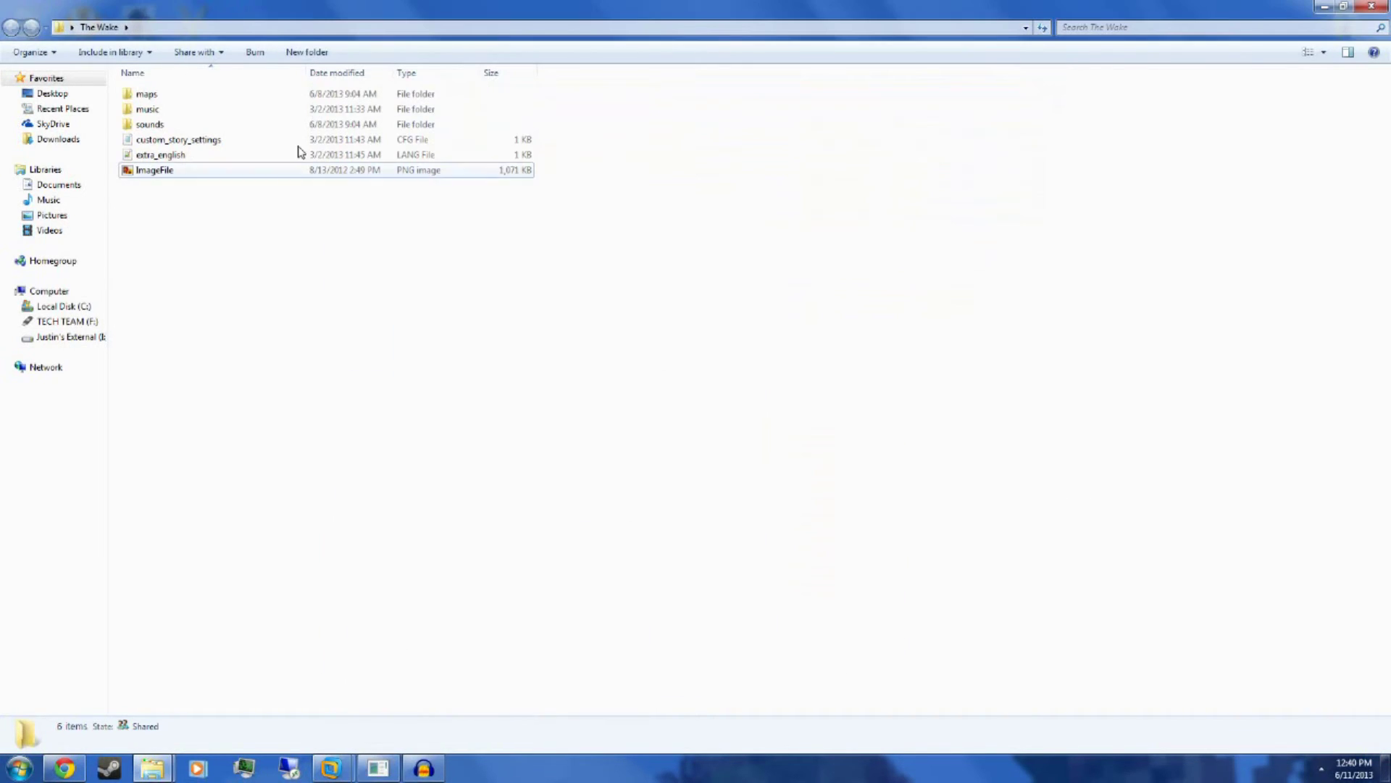
{"action": "double_click", "coordinate": [257, 16]}
{"action": "left_click_drag", "start_coordinate": [367, 98], "coordinate": [606, 129]}
{"action": "left_click", "coordinate": [913, 127]}
{"action": "double_click", "coordinate": [195, 173]}
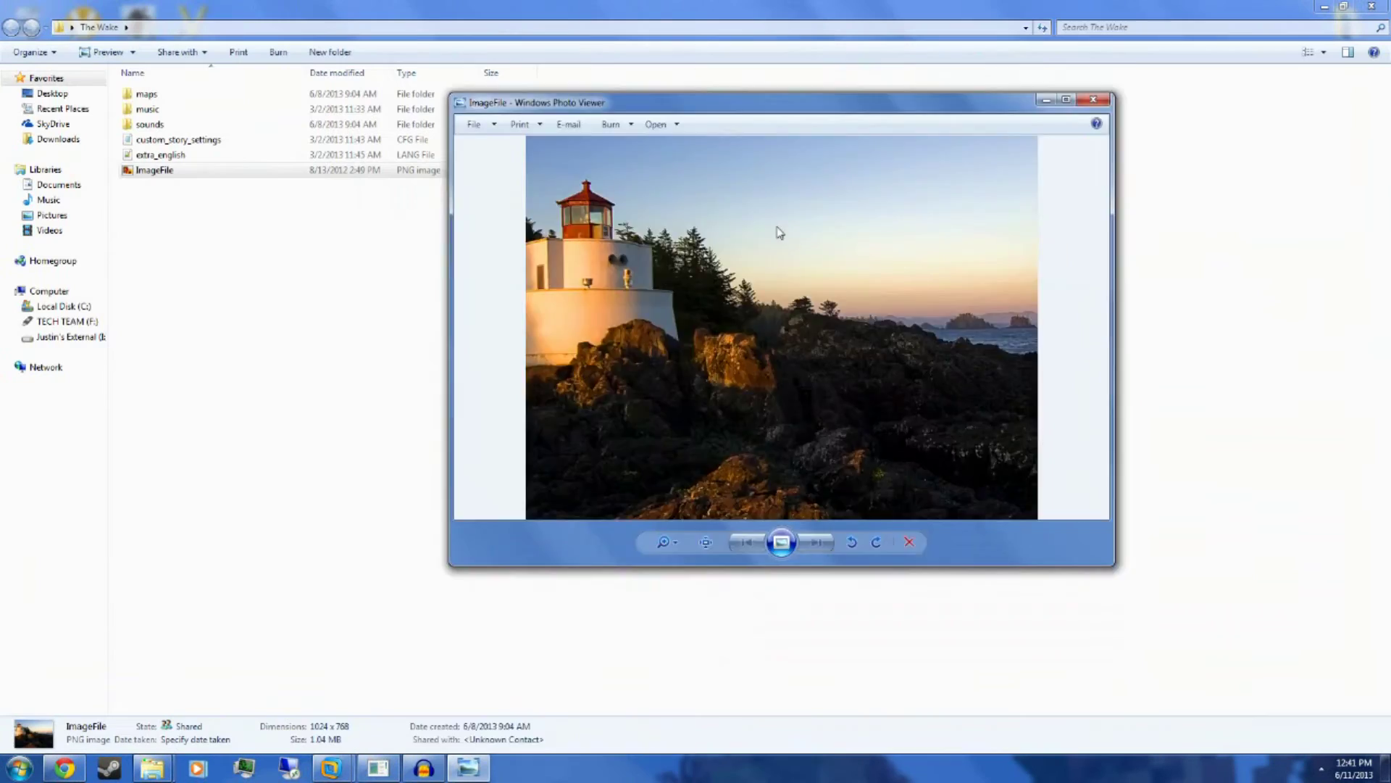
{"action": "left_click_drag", "start_coordinate": [797, 103], "coordinate": [778, 391]}
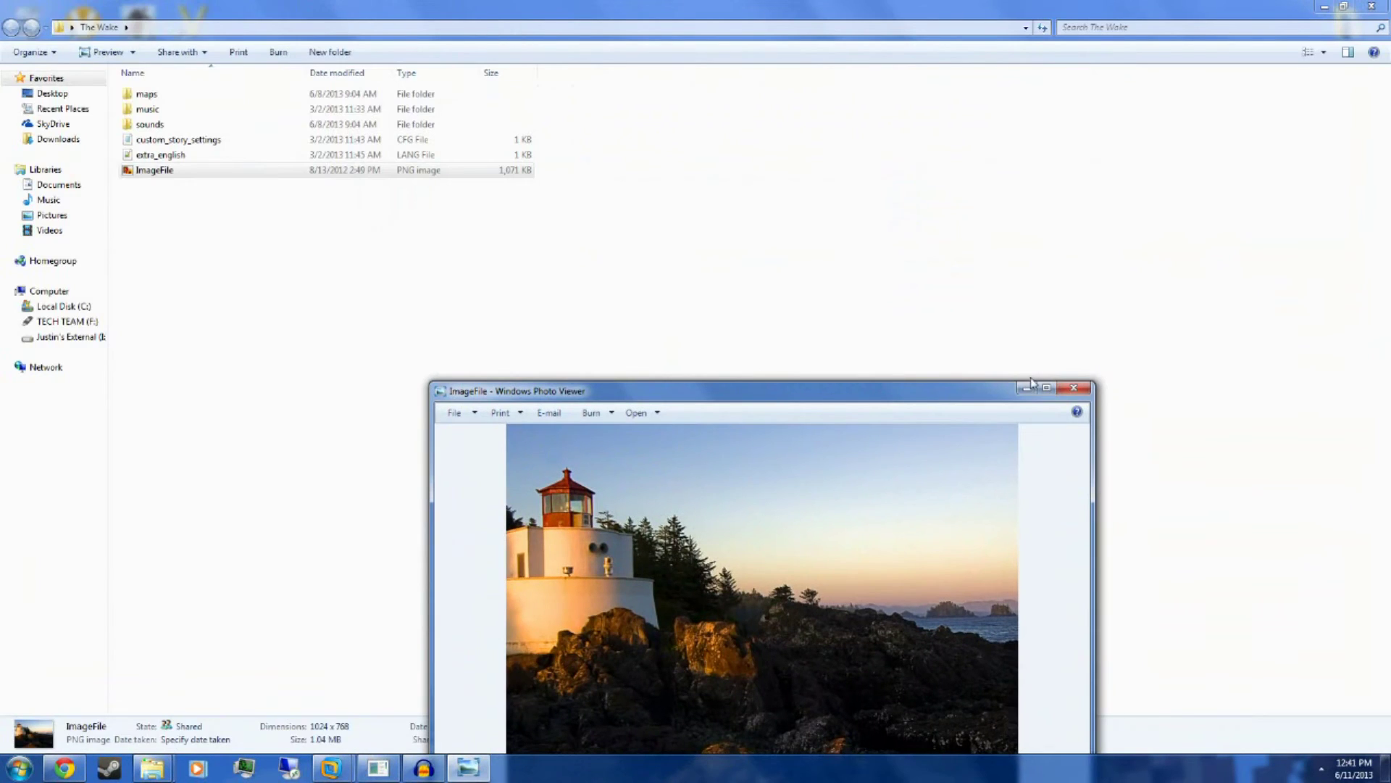
{"action": "left_click", "coordinate": [1074, 389]}
{"action": "left_click", "coordinate": [478, 236]}
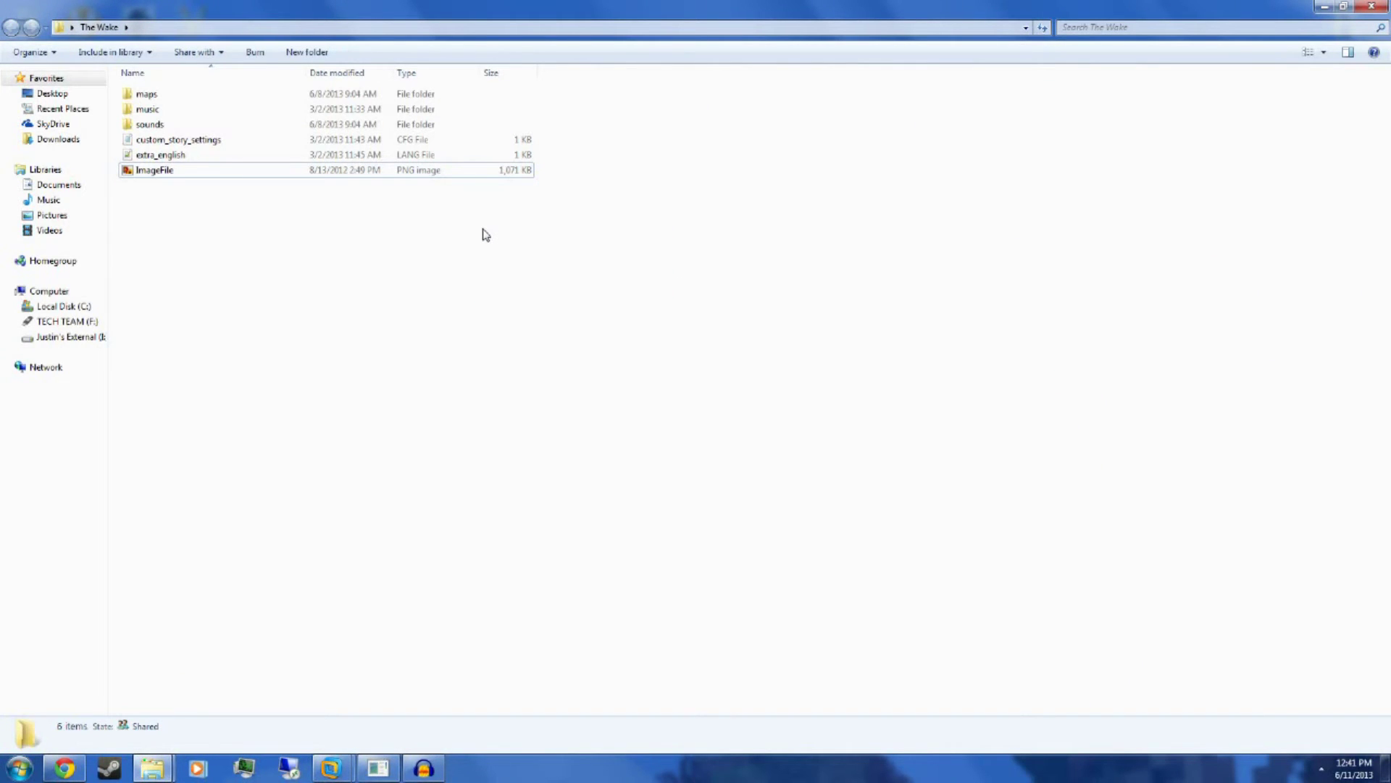
Examine the MapName script file and the room01 map file in the maps folder, comparing their names.
{"action": "double_click", "coordinate": [167, 97]}
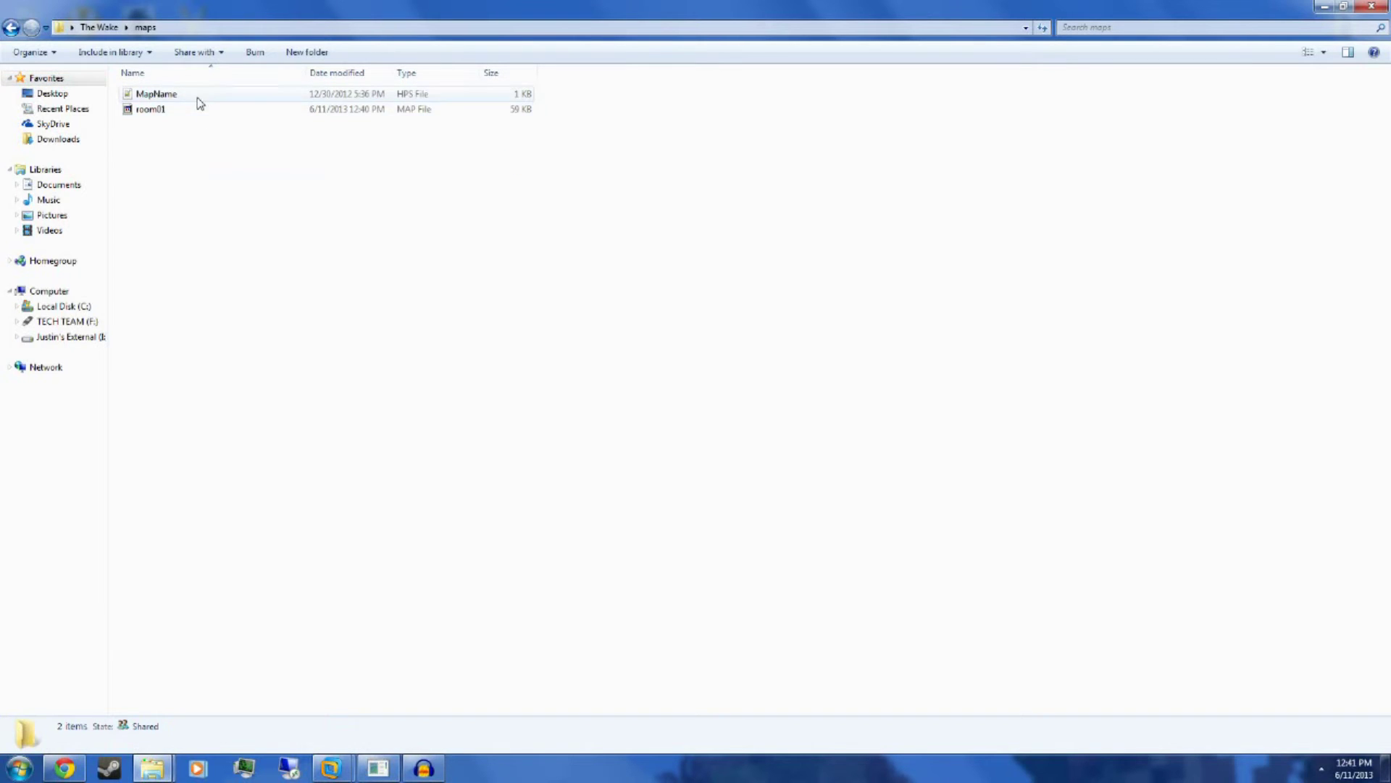
{"action": "left_click", "coordinate": [181, 109]}
{"action": "left_click", "coordinate": [182, 101]}
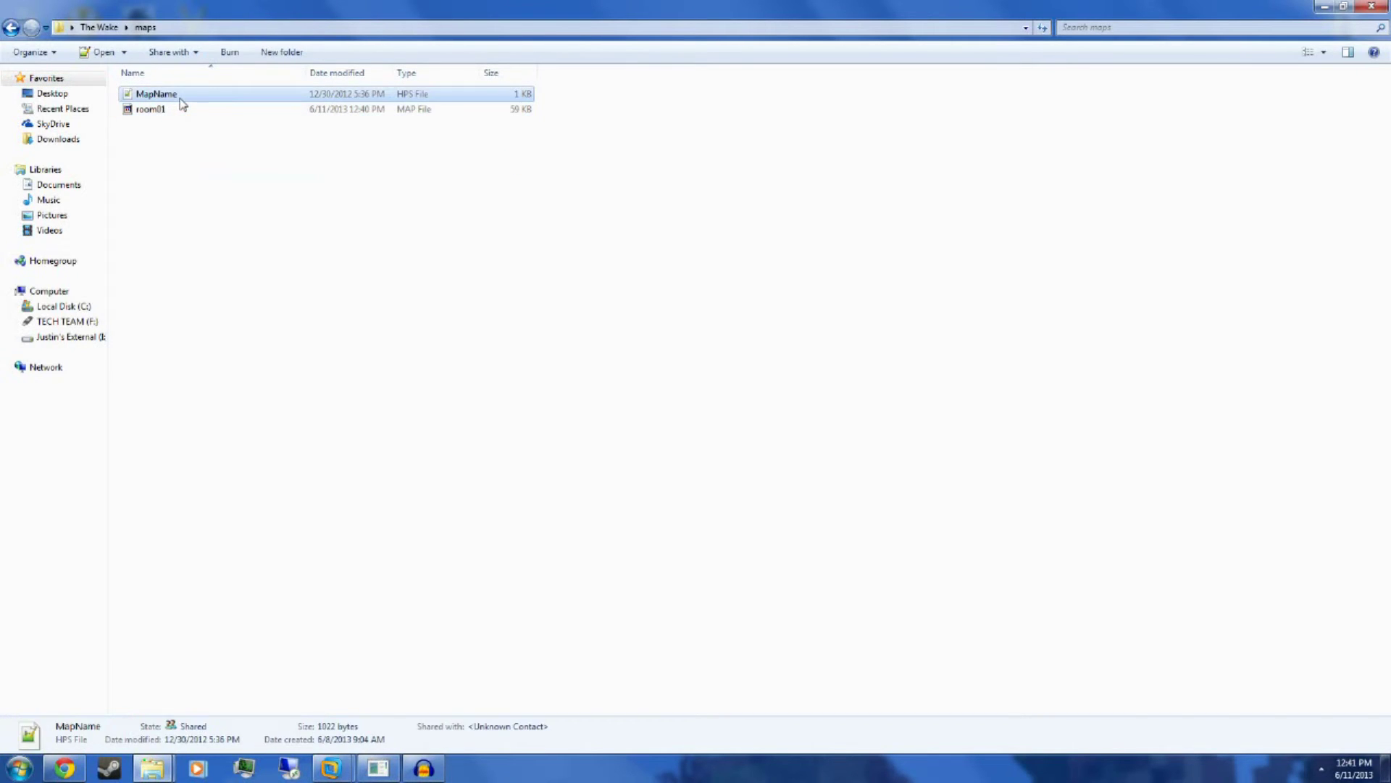
{"action": "left_click", "coordinate": [187, 99]}
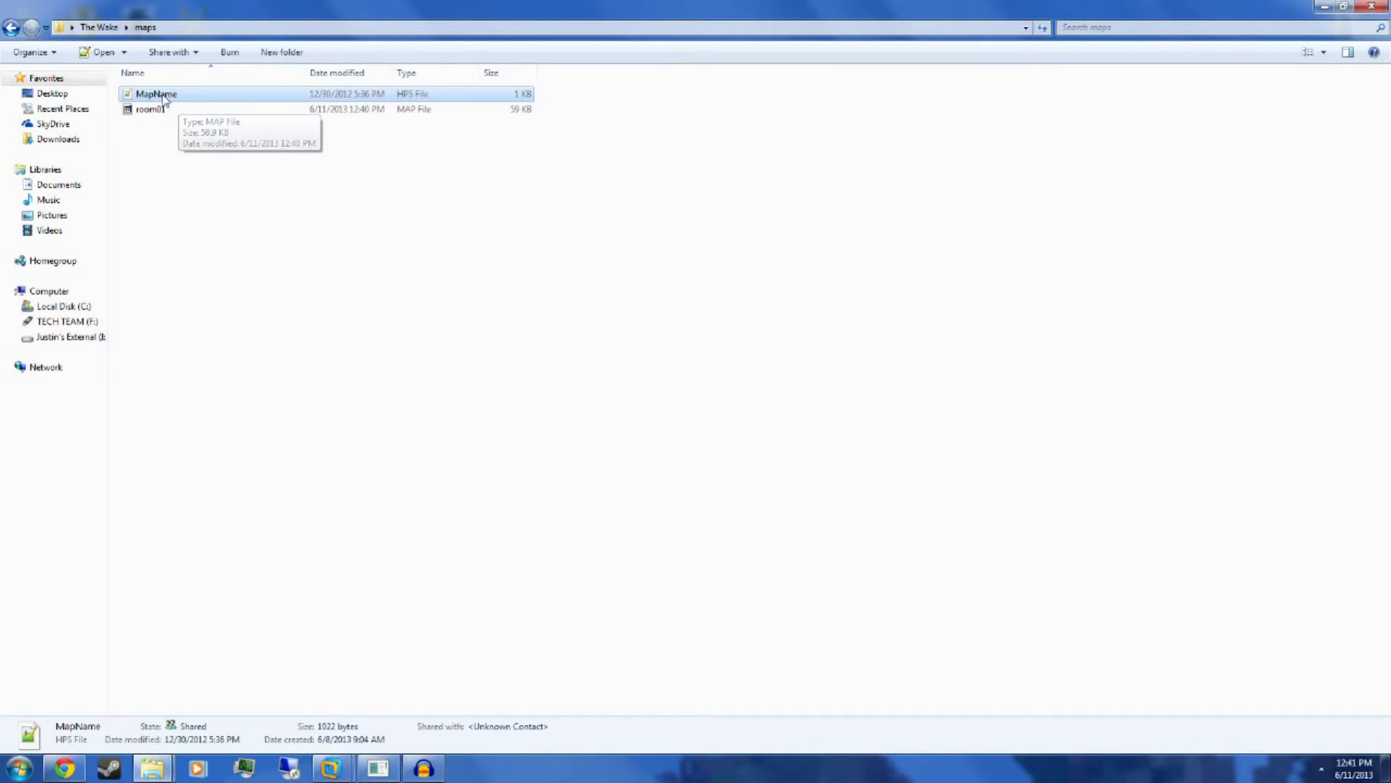
{"action": "left_click", "coordinate": [163, 119]}
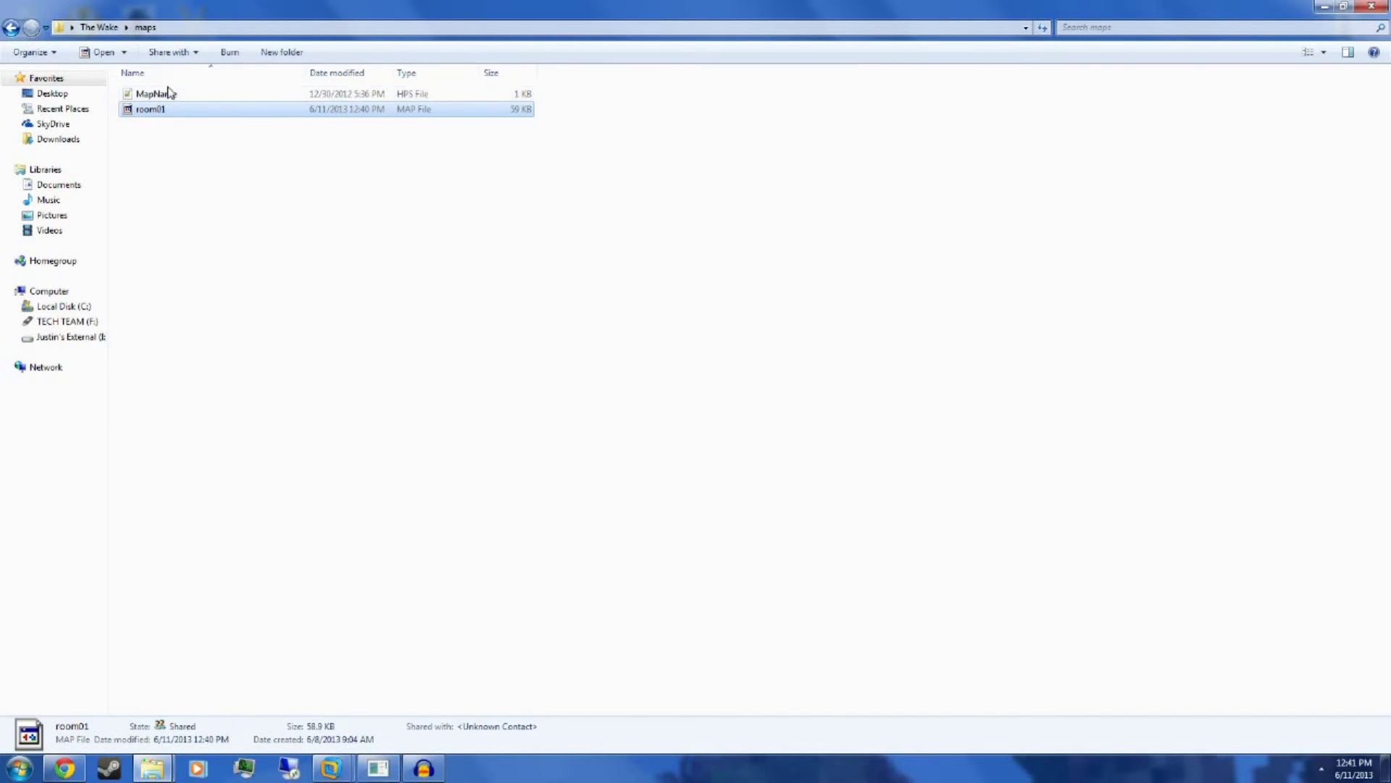
{"action": "left_click", "coordinate": [158, 96]}
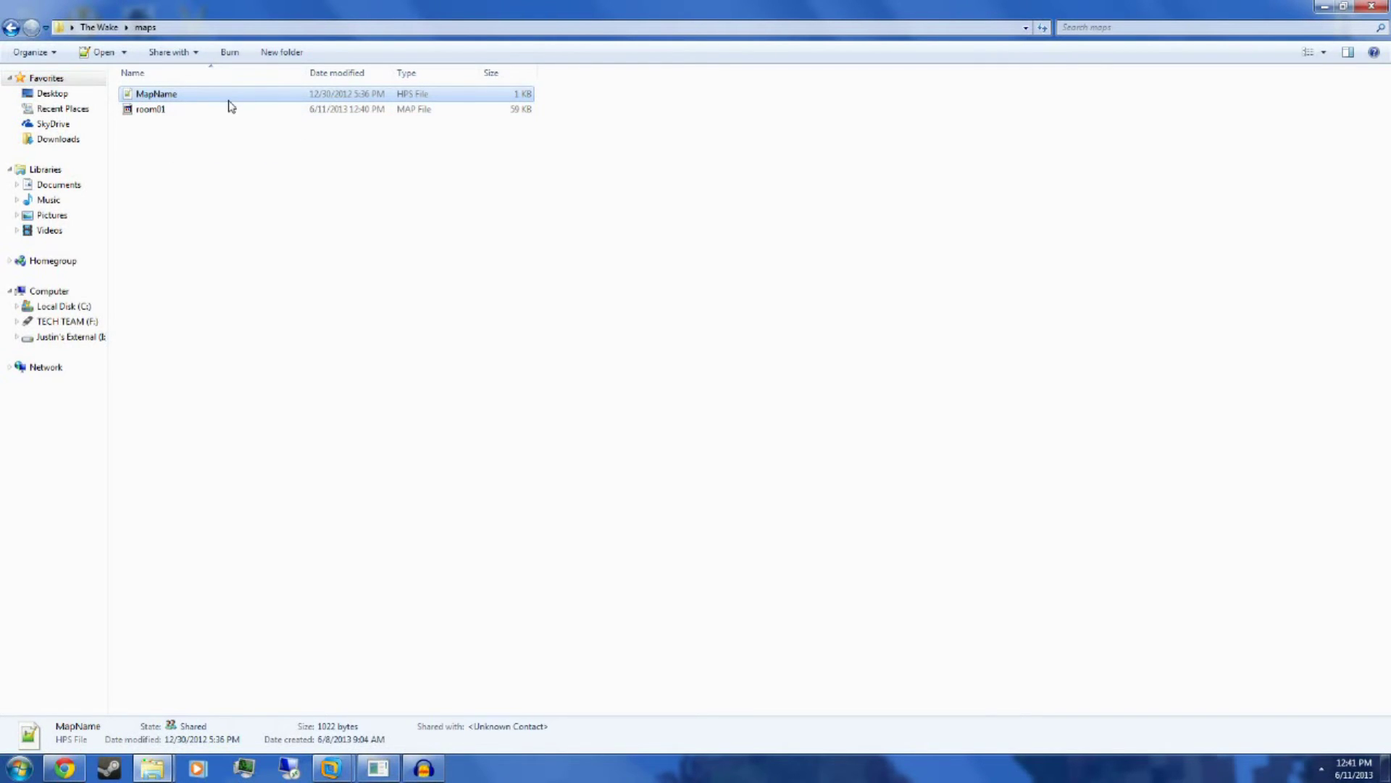
{"action": "left_click", "coordinate": [163, 110]}
{"action": "left_click", "coordinate": [169, 95]}
{"action": "key", "text": "BackSpace"}
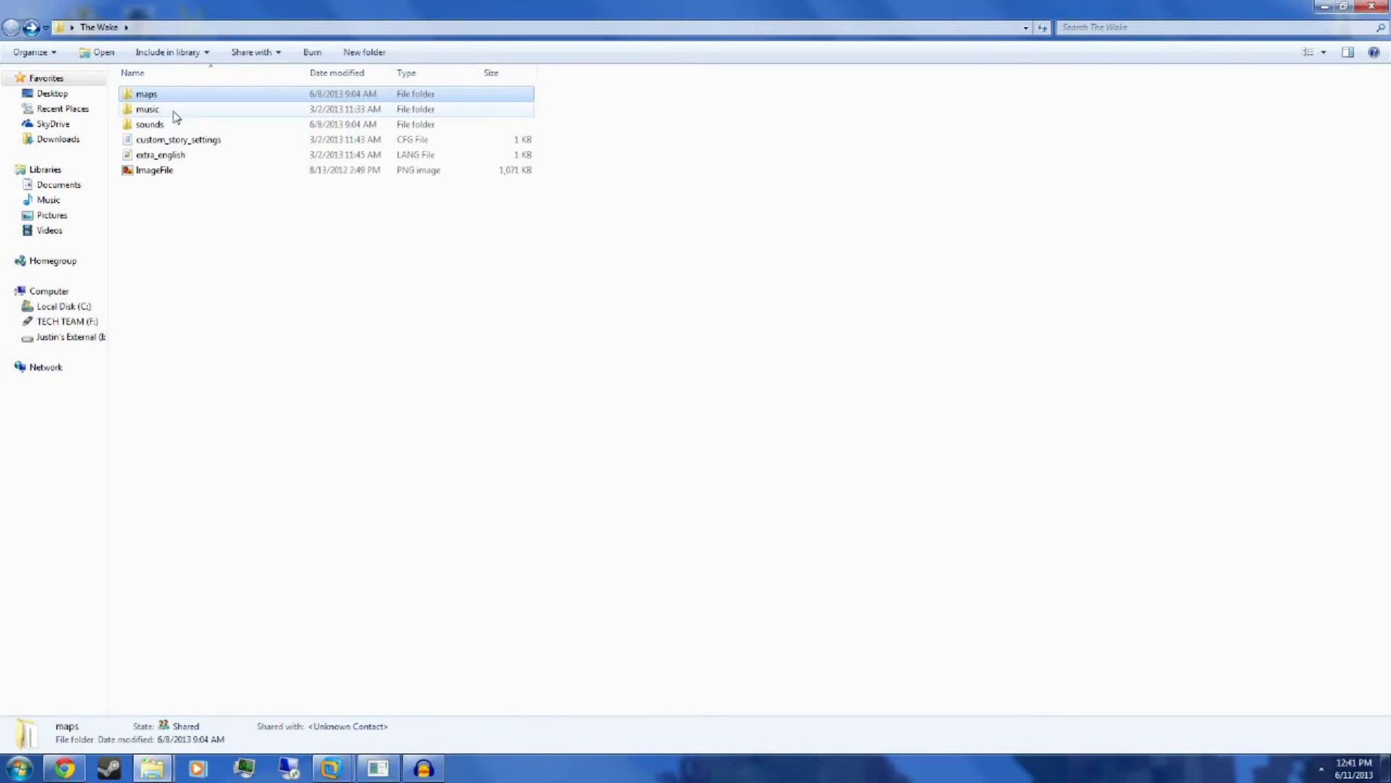
Look into the story's music and sounds folders and return to The Wake folder.
{"action": "double_click", "coordinate": [171, 109]}
{"action": "left_click_drag", "start_coordinate": [186, 158], "coordinate": [457, 270]}
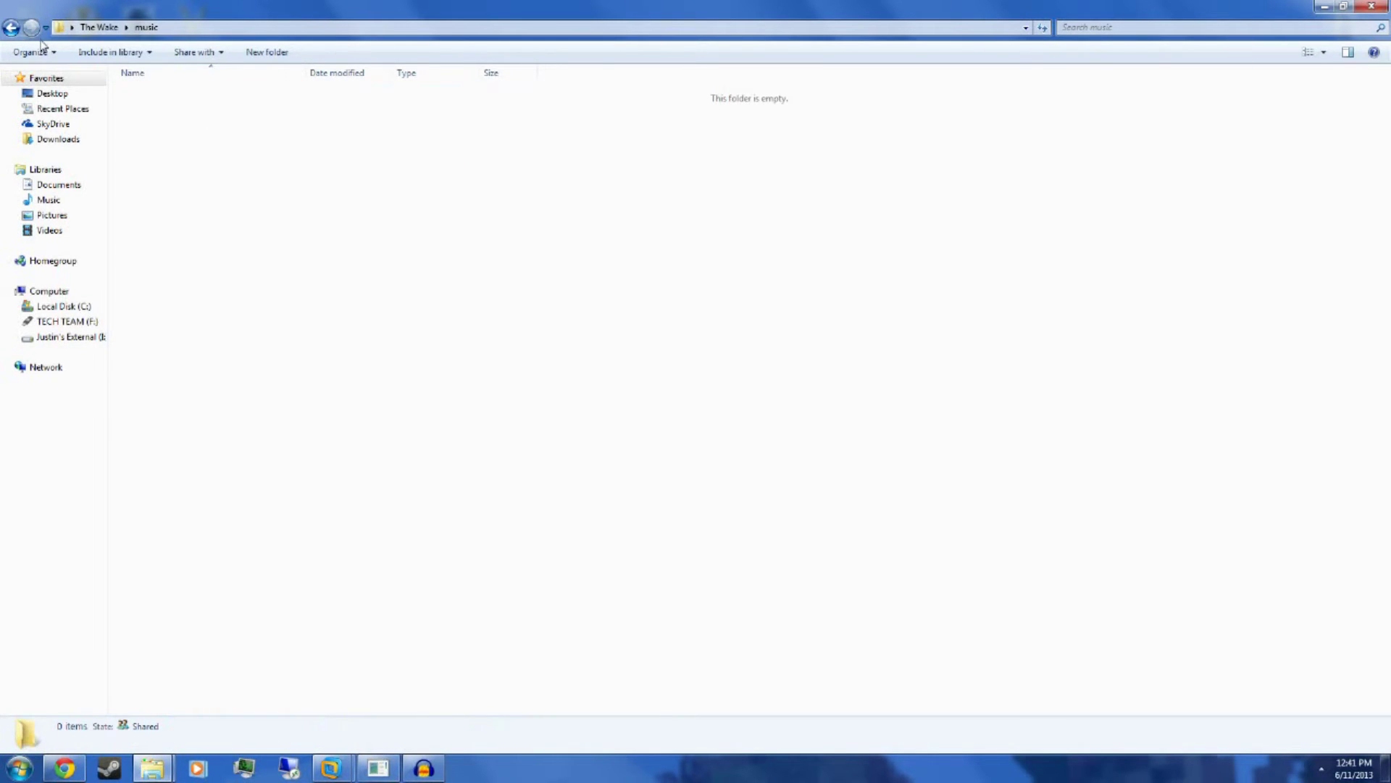
{"action": "left_click", "coordinate": [11, 27]}
{"action": "double_click", "coordinate": [161, 125]}
{"action": "left_click_drag", "start_coordinate": [241, 130], "coordinate": [351, 337]}
{"action": "left_click", "coordinate": [8, 33]}
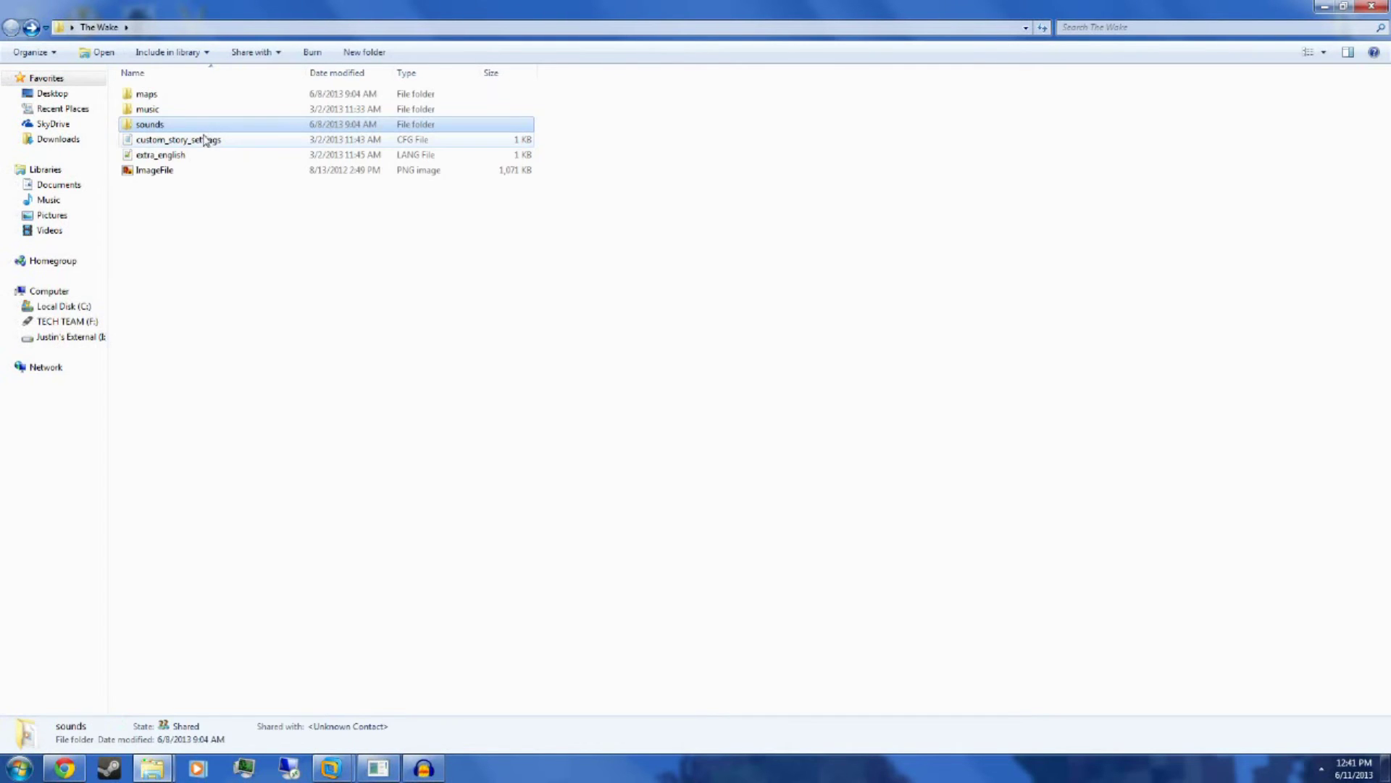
Open custom_story_settings in Notepad and compare its ImgFile entry with the ImageFile picture in the folder.
{"action": "left_click", "coordinate": [204, 142]}
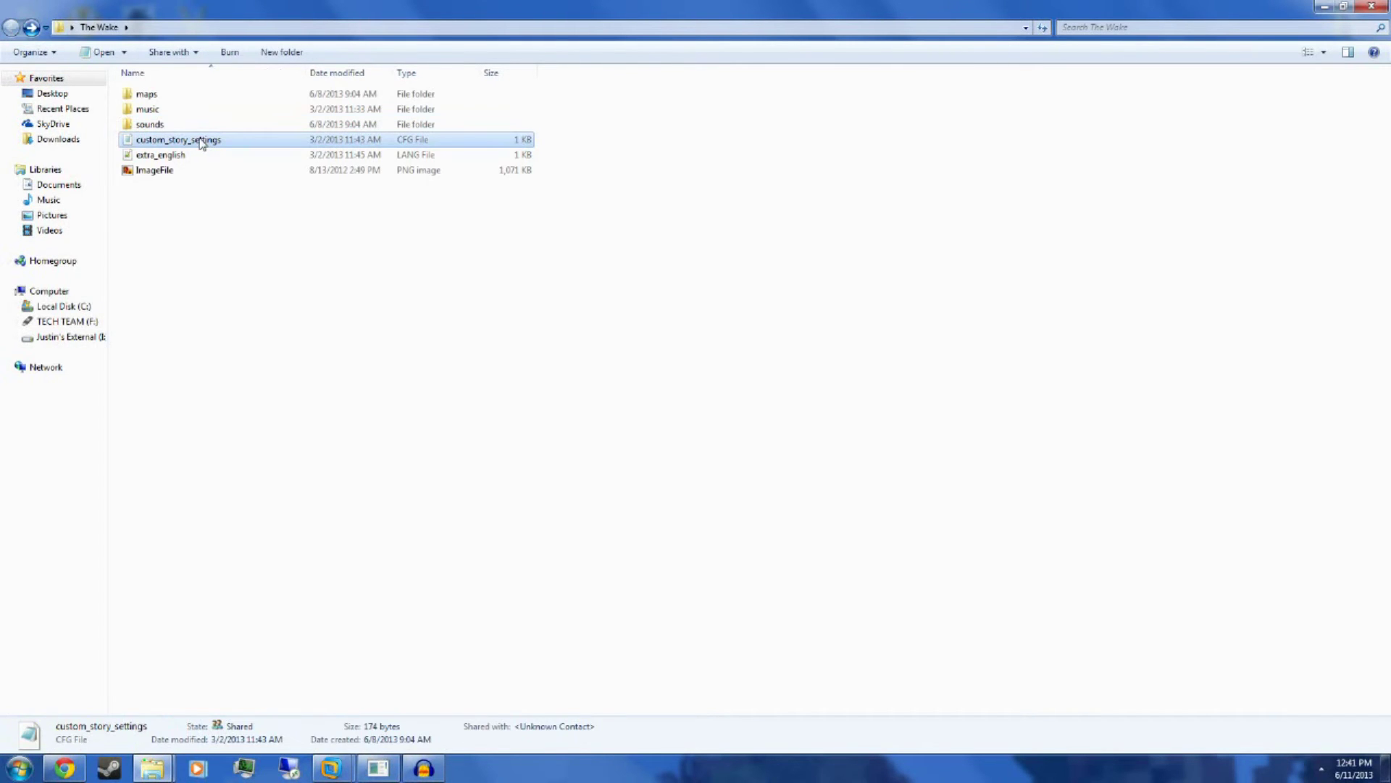
{"action": "double_click", "coordinate": [204, 143]}
{"action": "left_click_drag", "start_coordinate": [819, 380], "coordinate": [507, 180]}
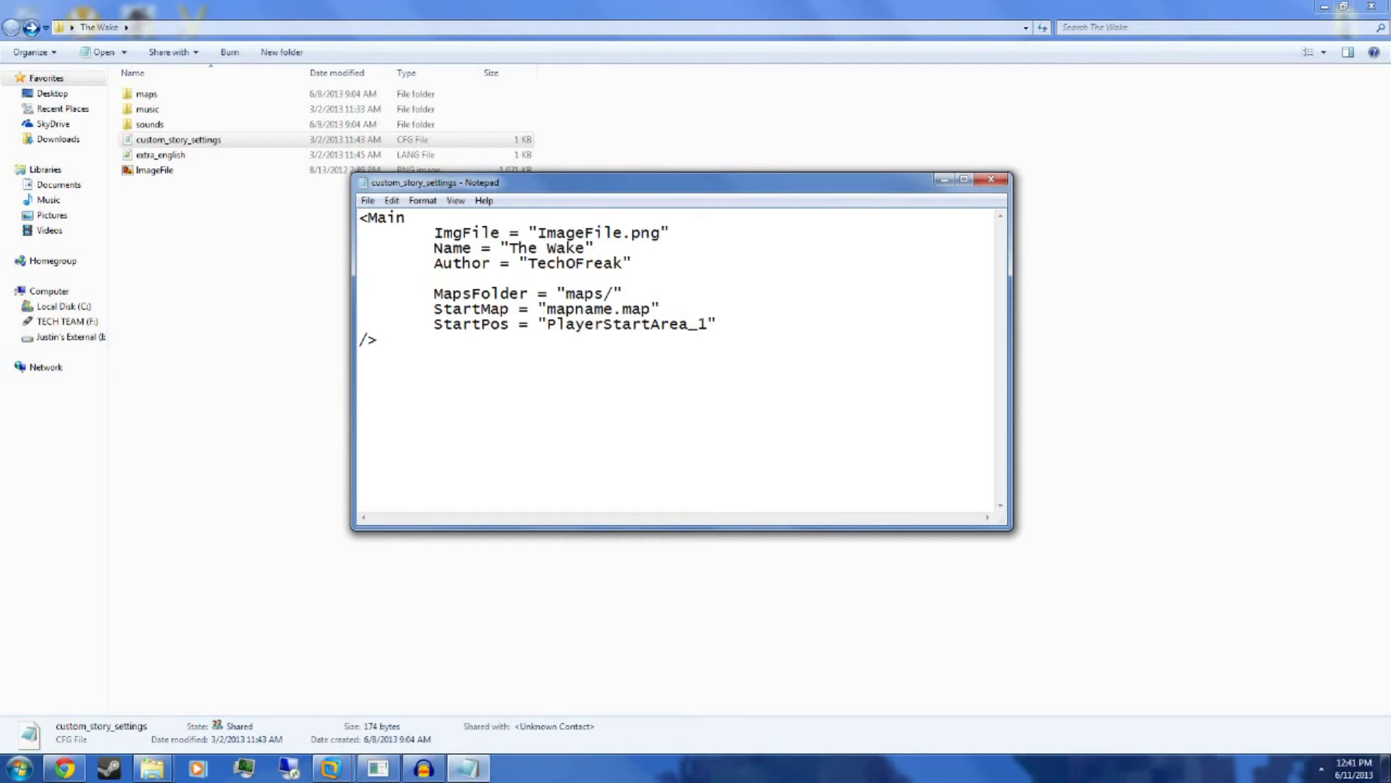
{"action": "left_click", "coordinate": [186, 171]}
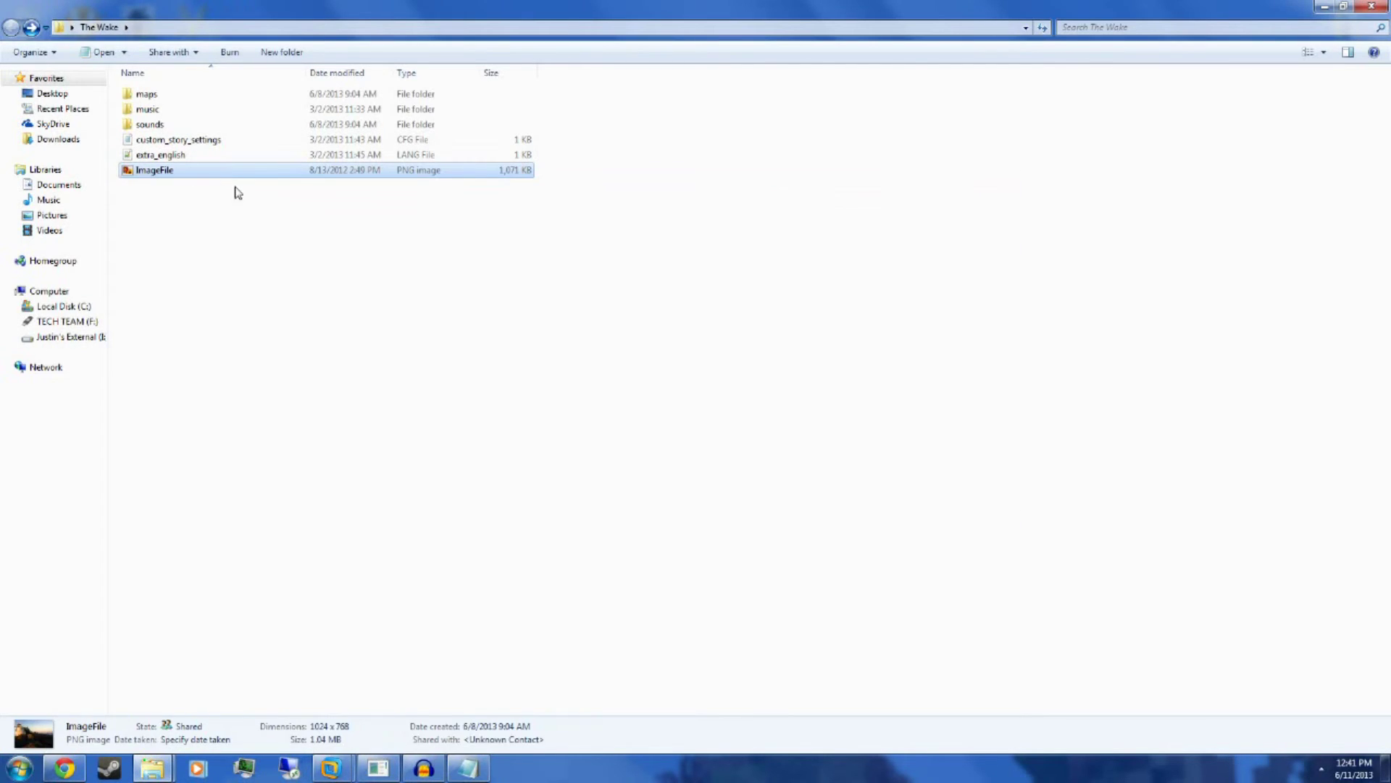
{"action": "left_click", "coordinate": [469, 772]}
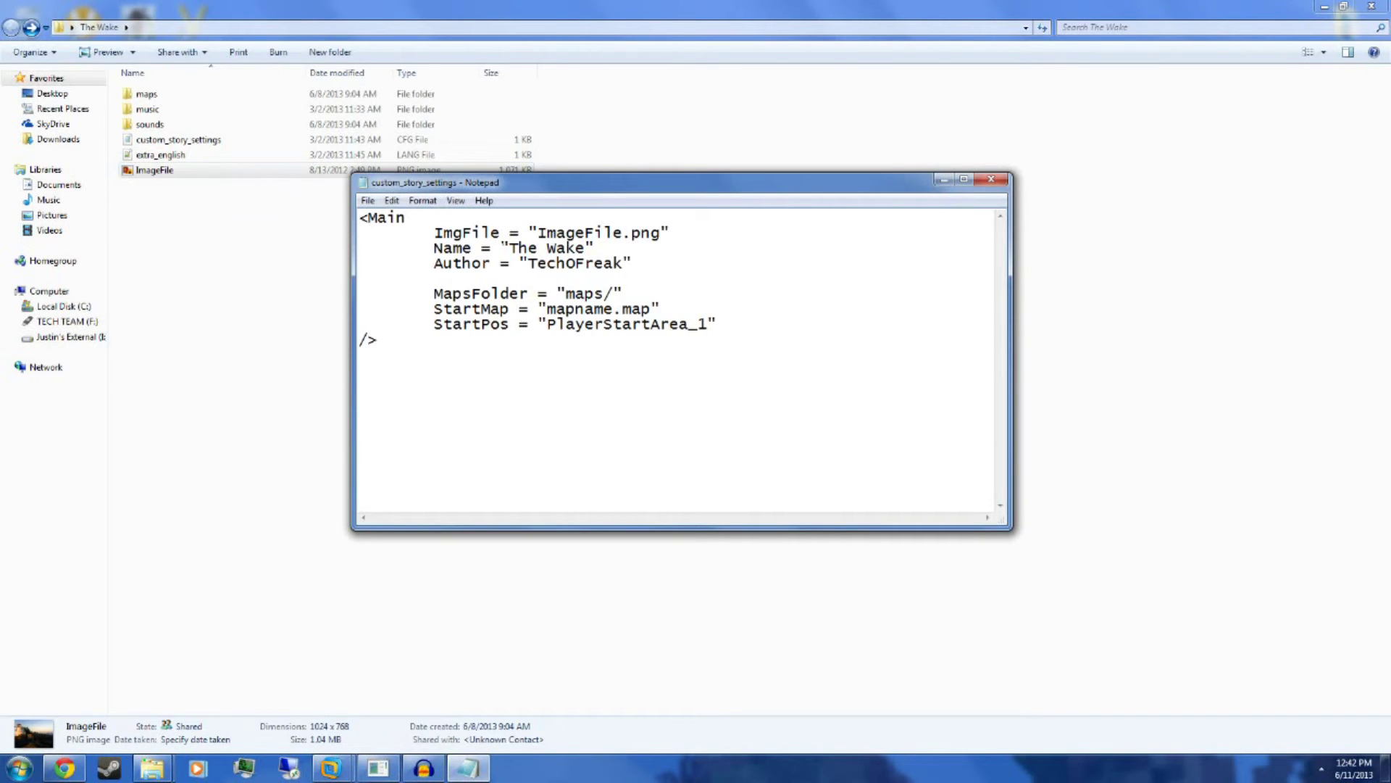
Review the Name, Author and MapsFolder entries in custom_story_settings and check the maps folder they refer to.
{"action": "left_click_drag", "start_coordinate": [510, 249], "coordinate": [585, 249]}
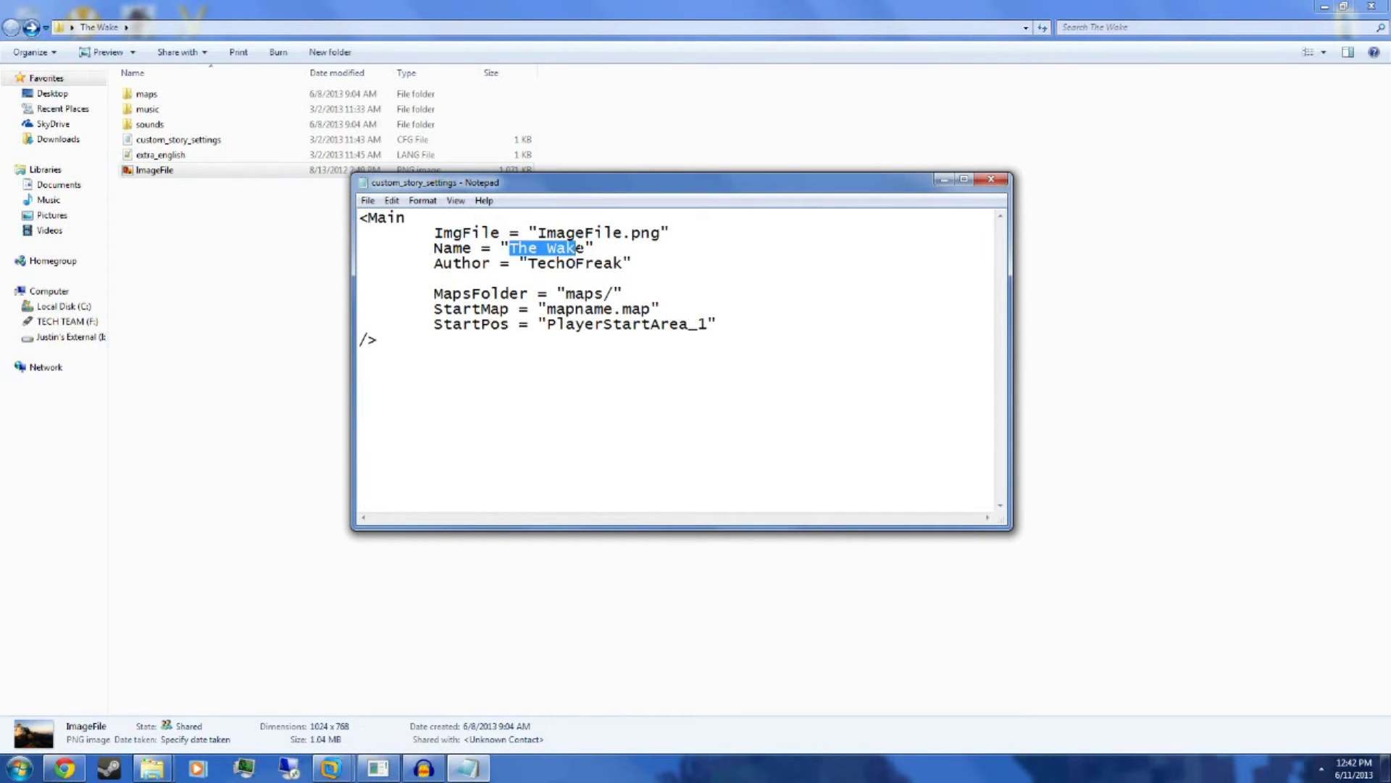
{"action": "double_click", "coordinate": [543, 263]}
{"action": "left_click", "coordinate": [632, 293]}
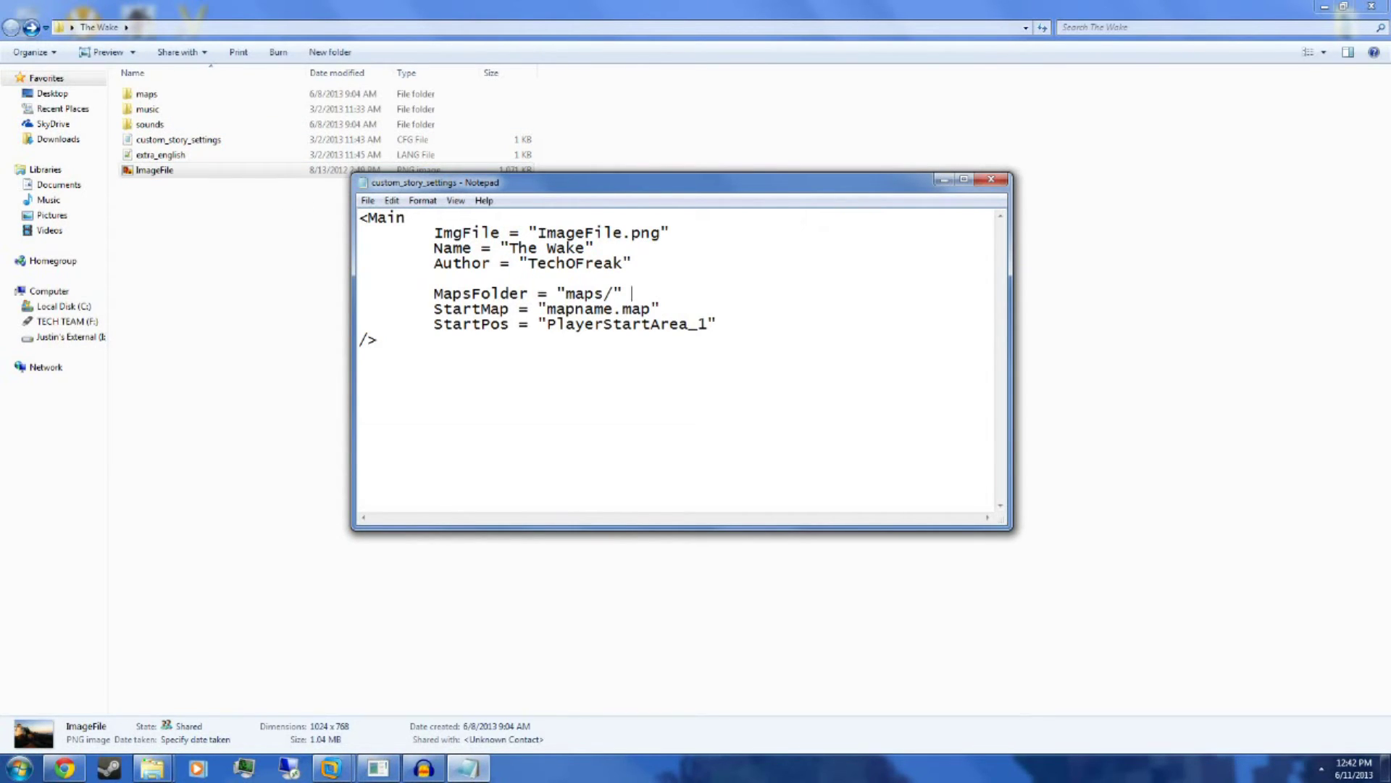
{"action": "double_click", "coordinate": [584, 293]}
{"action": "double_click", "coordinate": [146, 94]}
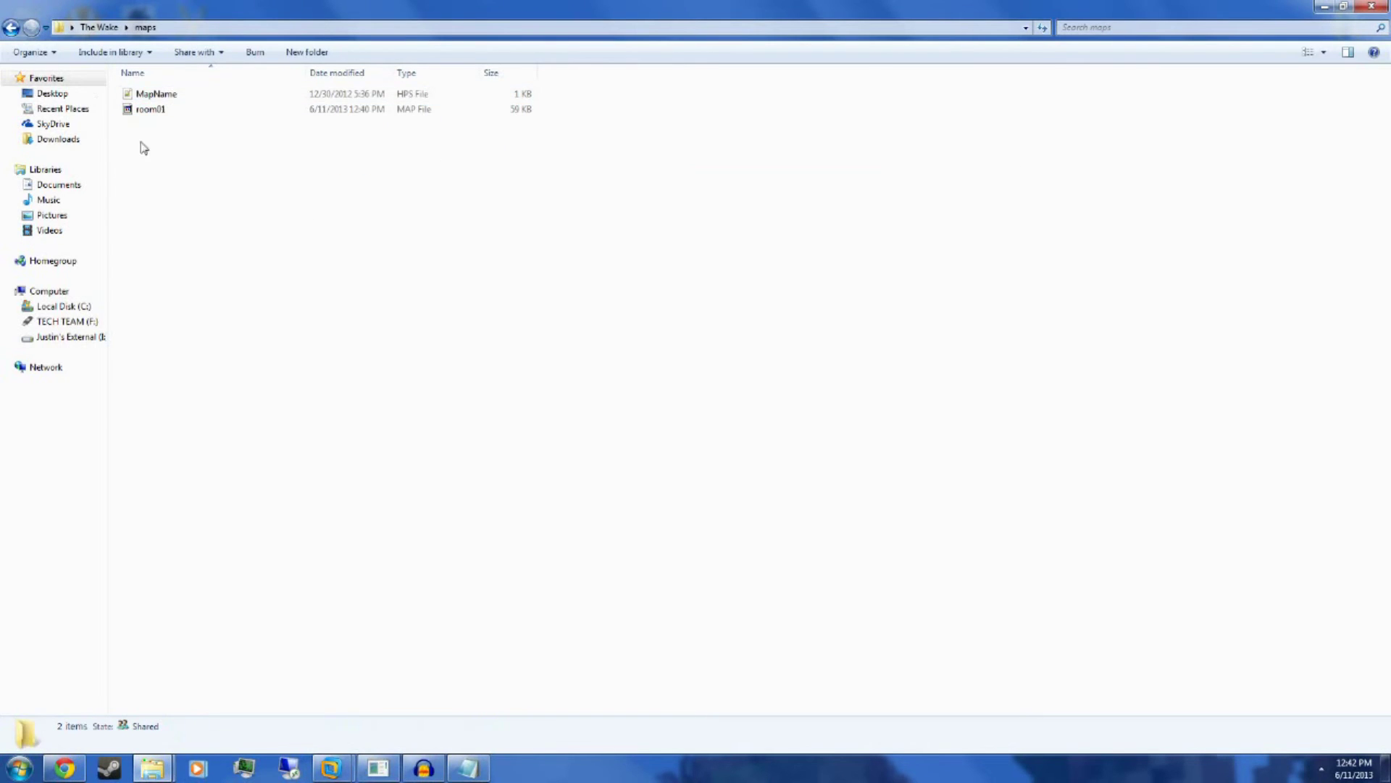
{"action": "left_click", "coordinate": [11, 27]}
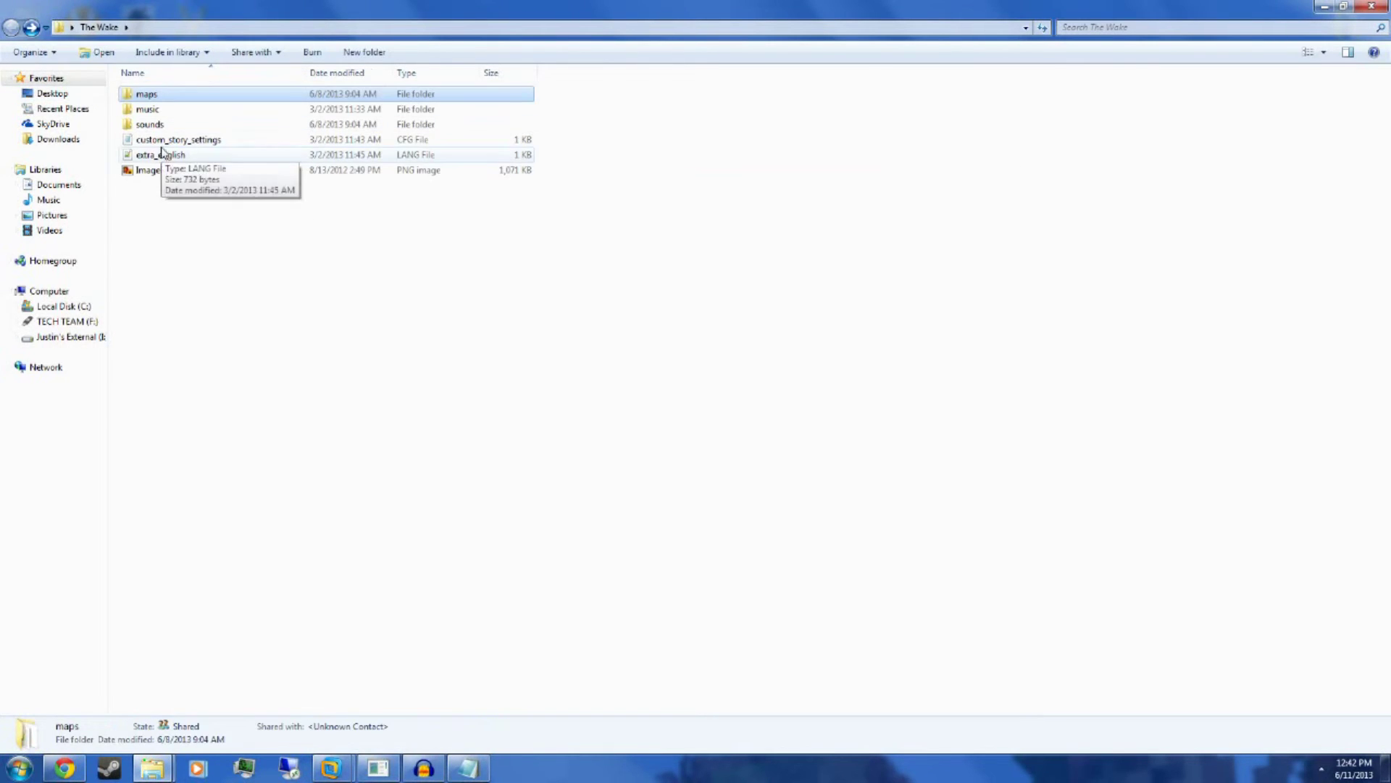
Try extending the MapsFolder path in custom_story_settings with a subfolder, and remove the addition.
{"action": "double_click", "coordinate": [178, 139]}
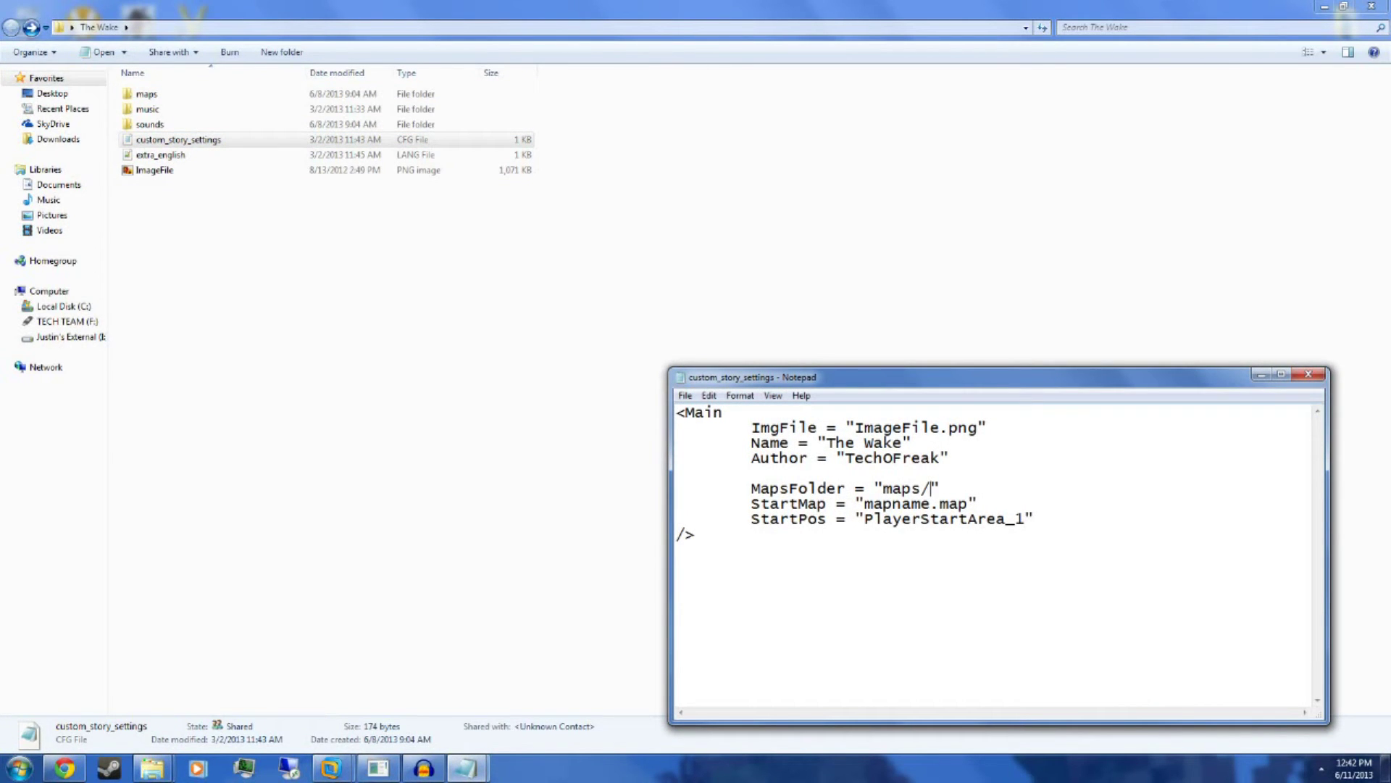
{"action": "type", "text": "hap1"}
{"action": "type", "text": "/"}
{"action": "key", "text": "BackSpace"}
{"action": "key", "text": "BackSpace"}
{"action": "key", "text": "BackSpace"}
{"action": "key", "text": "BackSpace"}
{"action": "key", "text": "BackSpace"}
{"action": "key", "text": "BackSpace"}
Check the map's file name in the maps folder, set StartMap to room01.map in custom_story_settings, and save the file.
{"action": "double_click", "coordinate": [163, 95]}
{"action": "left_click", "coordinate": [167, 111]}
{"action": "left_click", "coordinate": [11, 26]}
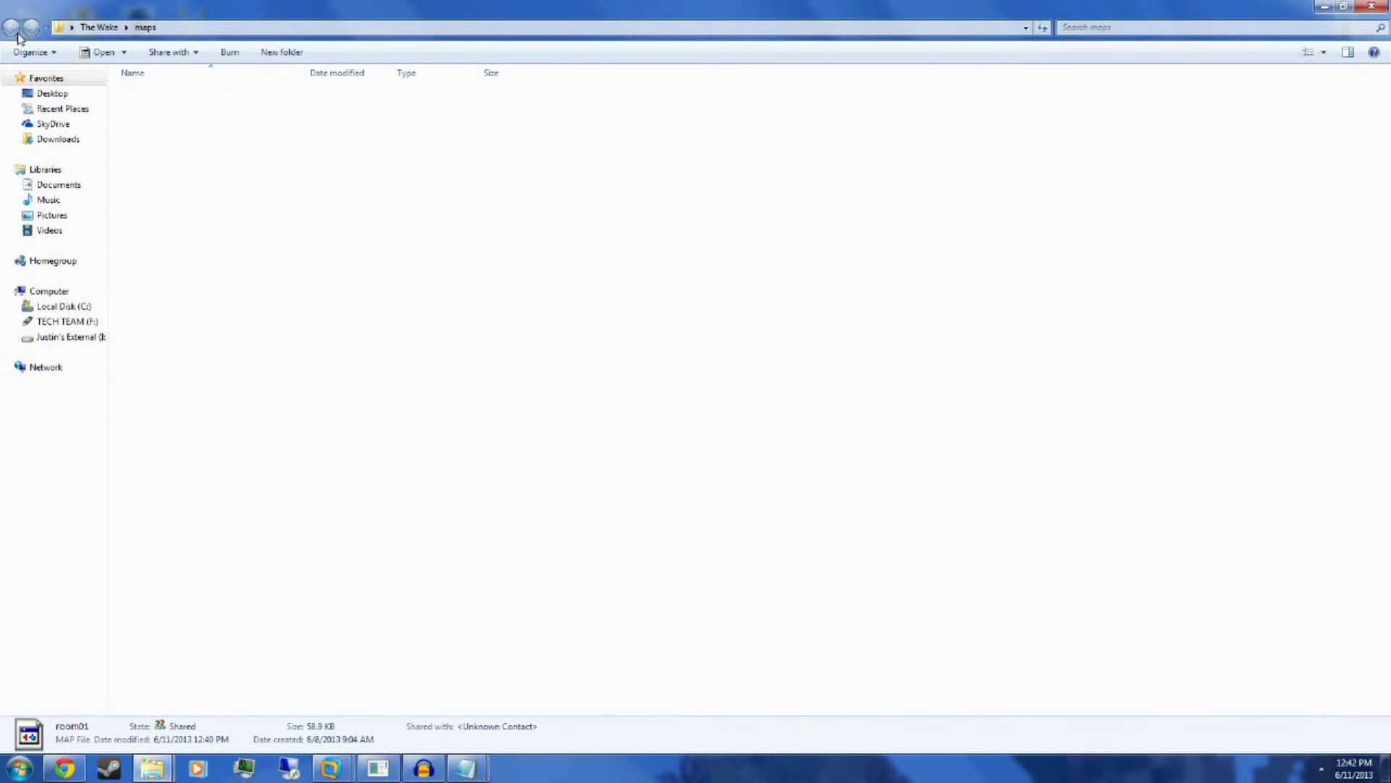
{"action": "left_click", "coordinate": [176, 141]}
{"action": "double_click", "coordinate": [176, 141]}
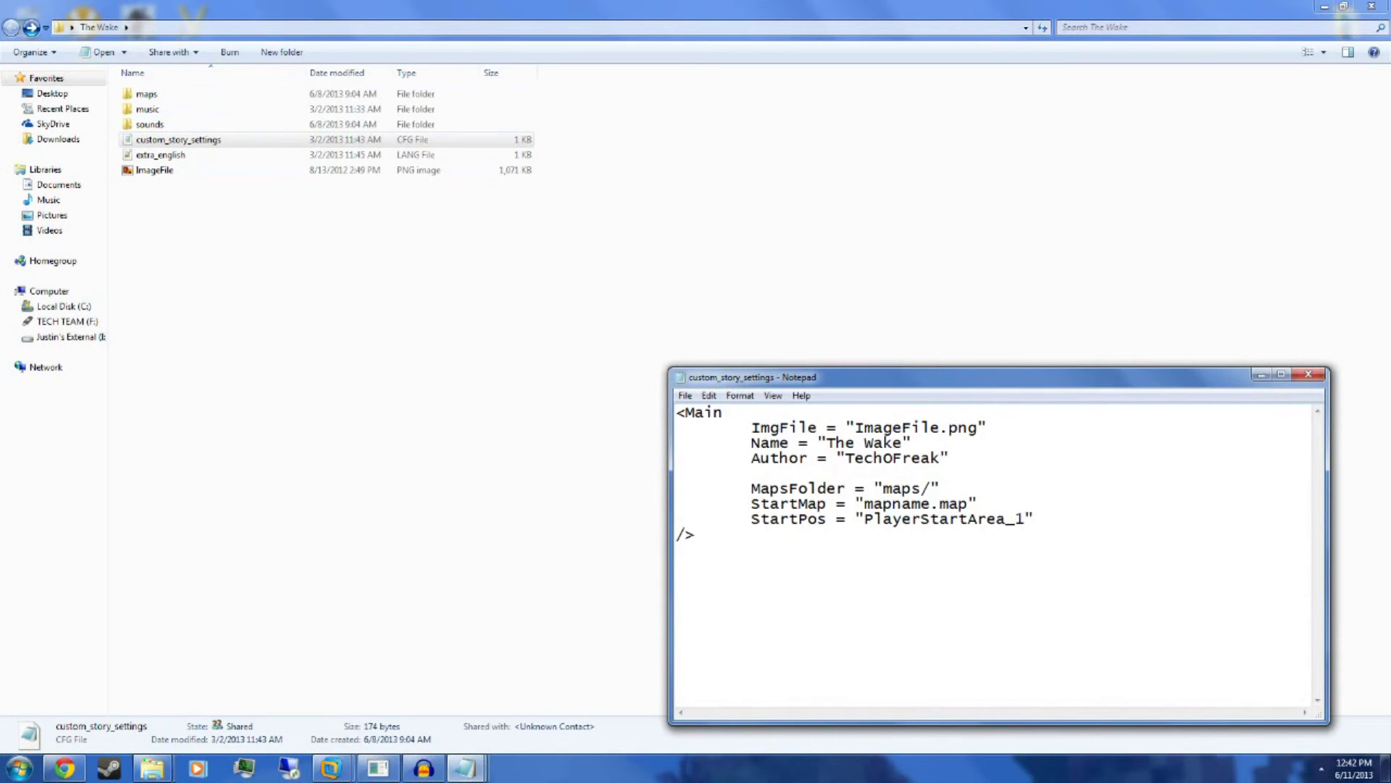
{"action": "double_click", "coordinate": [920, 503]}
{"action": "type", "text": "room01"}
{"action": "left_click_drag", "start_coordinate": [864, 518], "coordinate": [1018, 519]}
{"action": "left_click", "coordinate": [685, 394]}
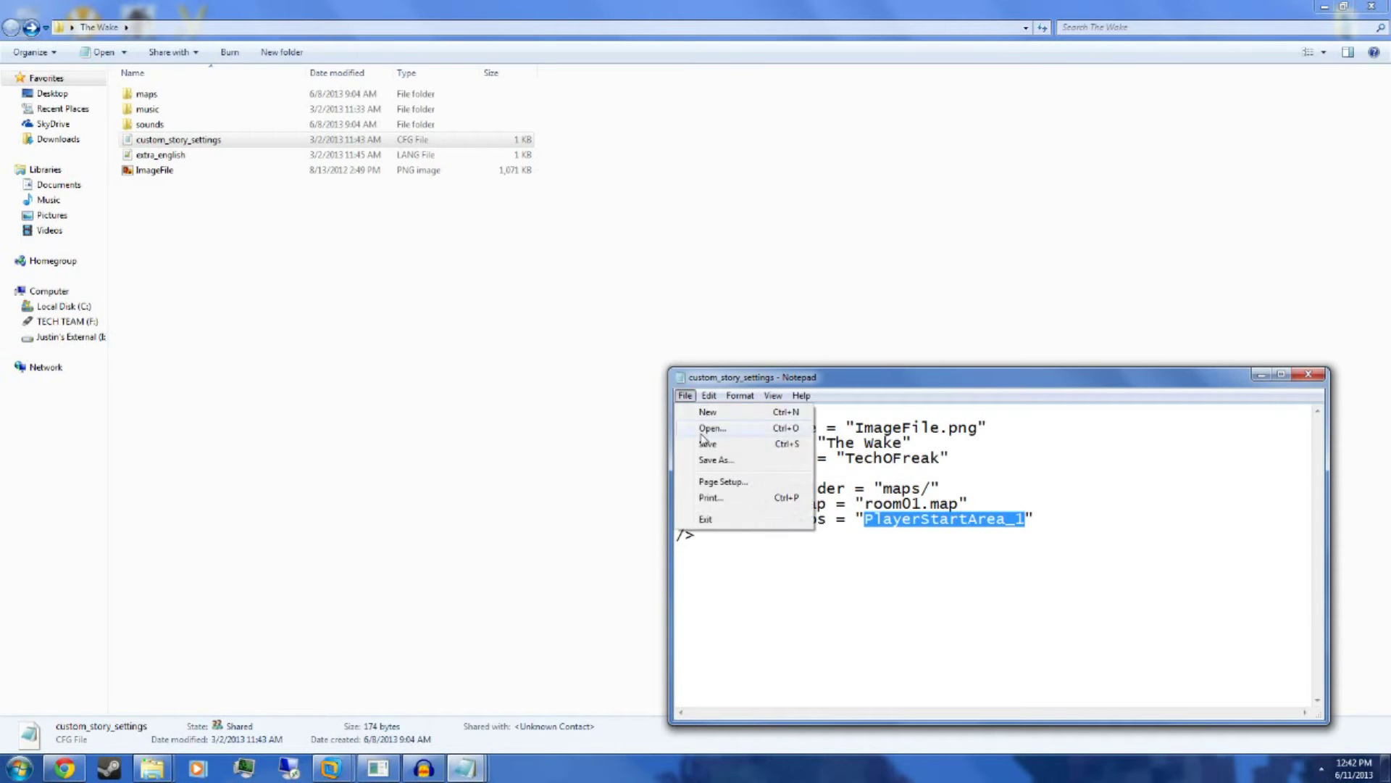
{"action": "left_click", "coordinate": [696, 447]}
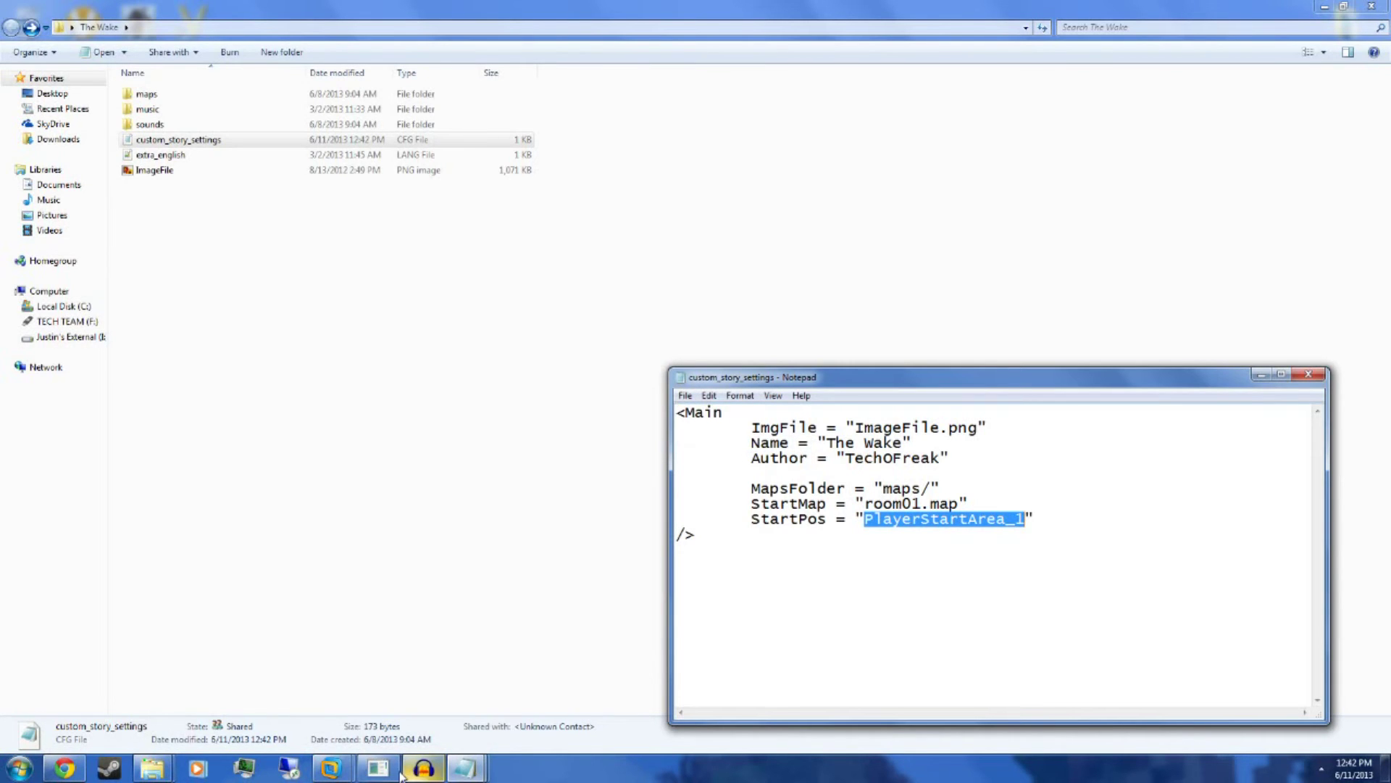
Switch to the HPL Level Editor and survey the room for a starting spot on the floor by the bed and dresser.
{"action": "left_click", "coordinate": [378, 768]}
{"action": "left_click", "coordinate": [712, 347]}
{"action": "left_click_drag", "start_coordinate": [711, 347], "coordinate": [635, 468], "text": "alt"}
{"action": "left_click", "coordinate": [635, 468]}
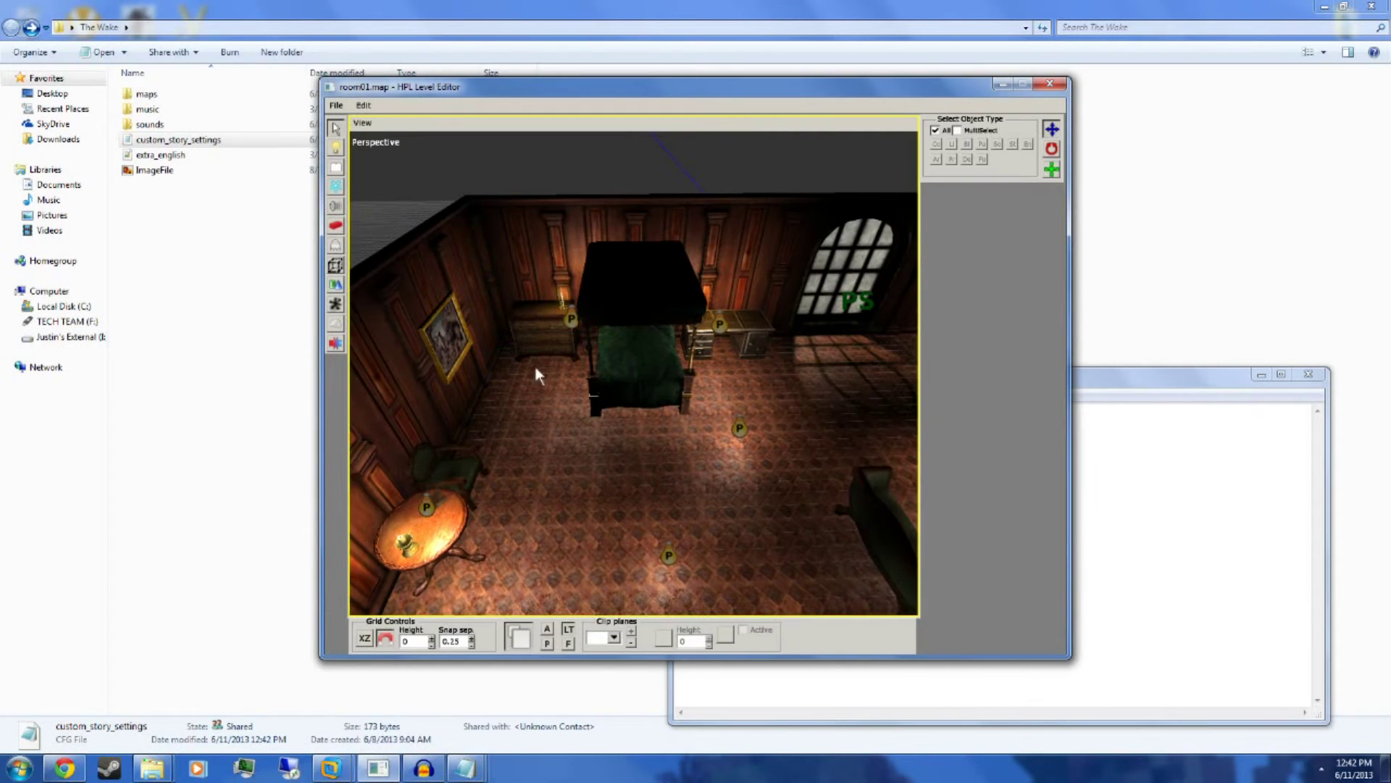
{"action": "middle_click_drag", "start_coordinate": [535, 368], "coordinate": [576, 447], "text": "alt"}
{"action": "right_click_drag", "start_coordinate": [576, 448], "coordinate": [605, 294], "text": "alt"}
{"action": "left_click_drag", "start_coordinate": [606, 294], "coordinate": [534, 326], "text": "alt"}
{"action": "right_click_drag", "start_coordinate": [534, 326], "coordinate": [655, 472], "text": "alt"}
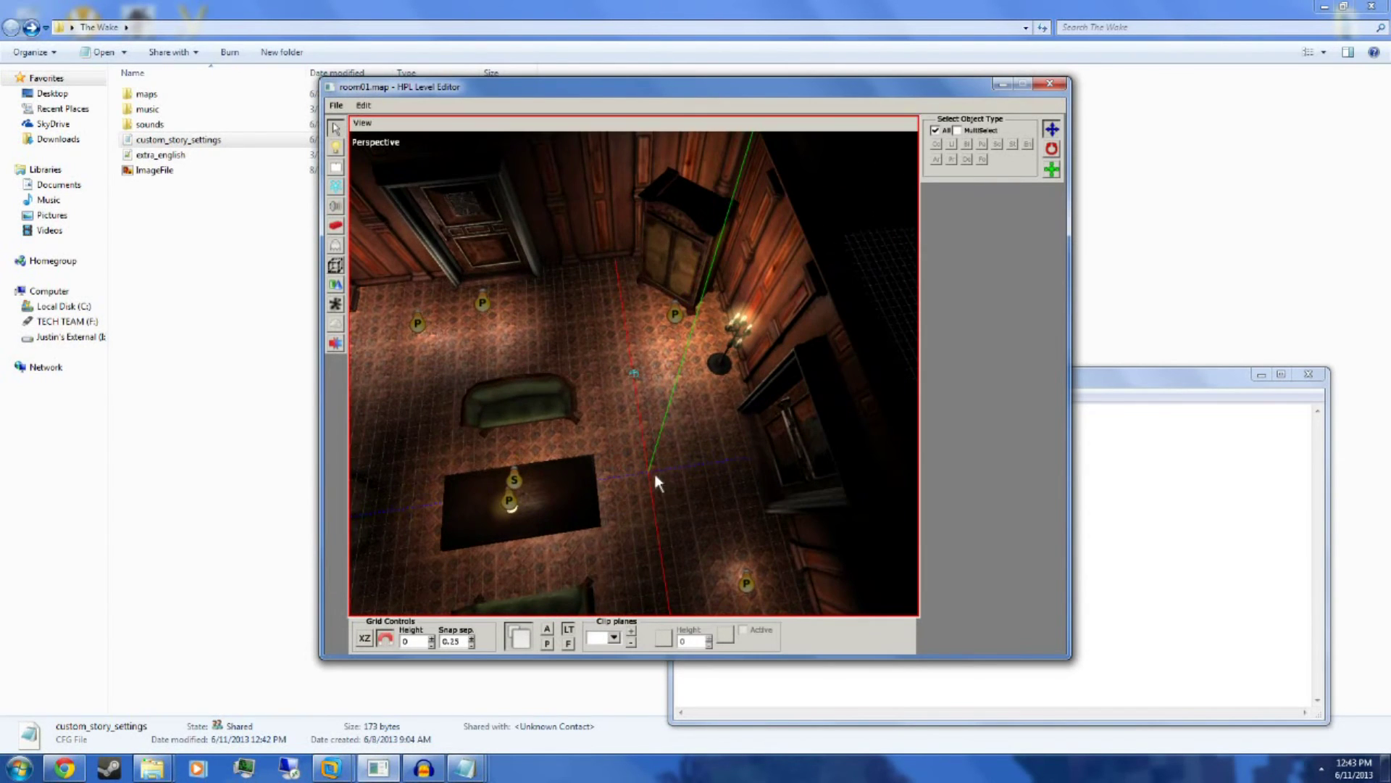
{"action": "left_click", "coordinate": [650, 475]}
{"action": "left_click_drag", "start_coordinate": [709, 497], "coordinate": [641, 350], "text": "alt"}
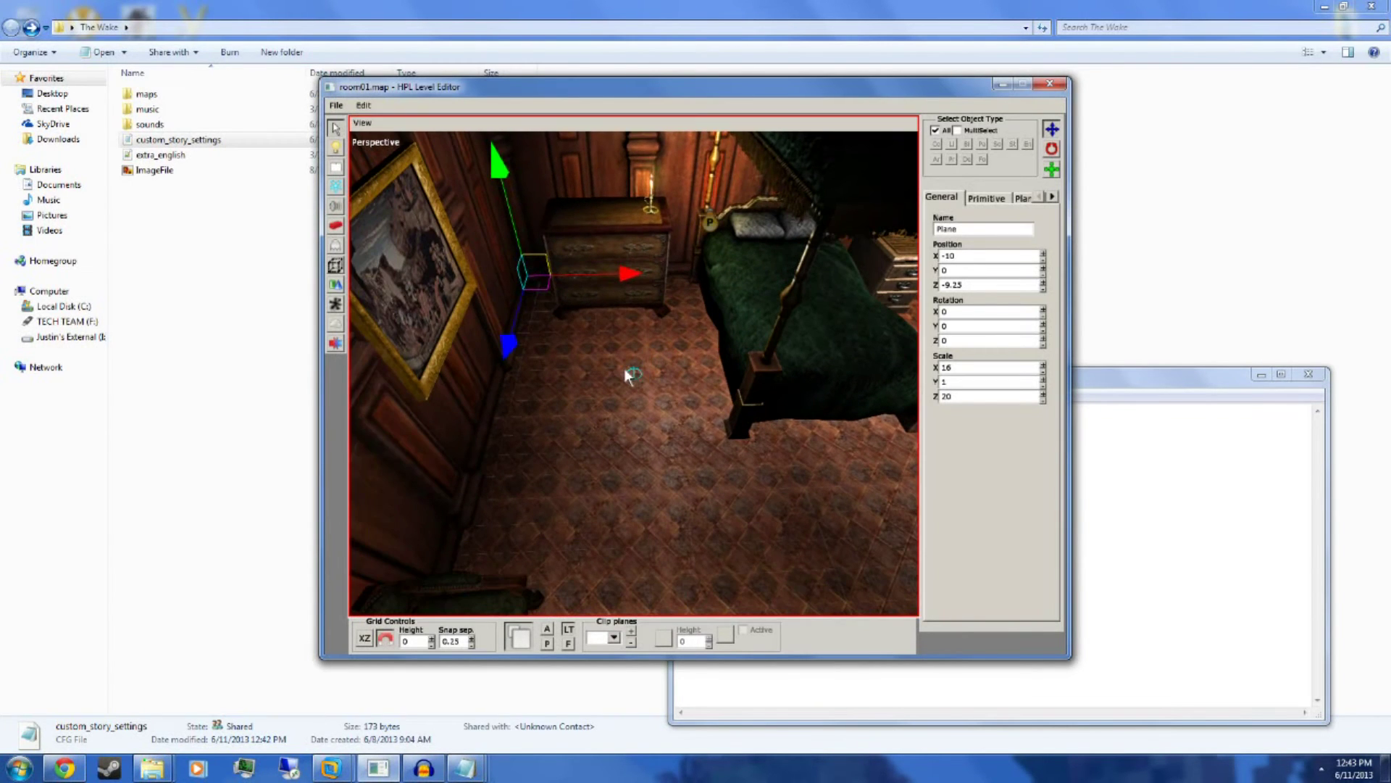
{"action": "left_click", "coordinate": [771, 399]}
{"action": "left_click_drag", "start_coordinate": [772, 399], "coordinate": [636, 367], "text": "alt"}
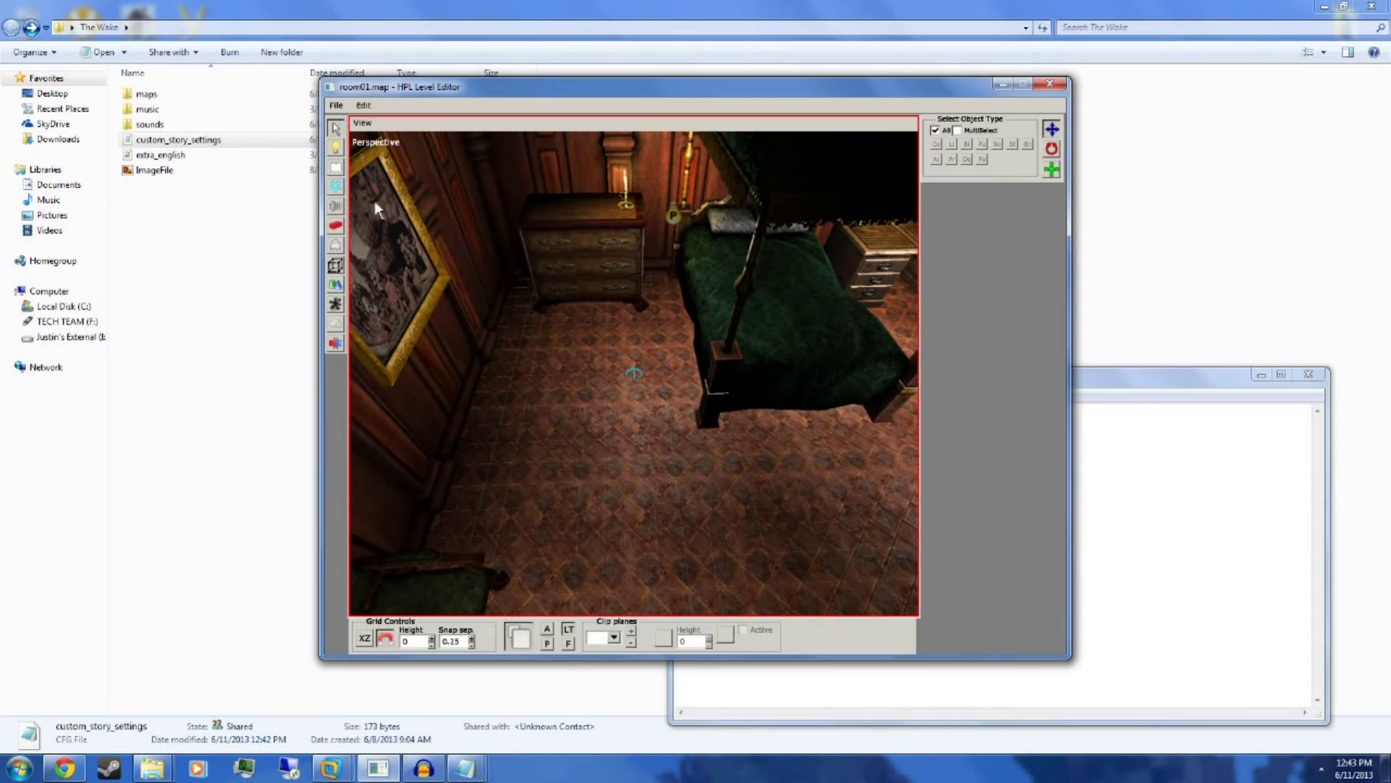
Place a PlayerStart area on the floor in front of the dresser, beside the bed.
{"action": "left_click", "coordinate": [336, 266]}
{"action": "left_click", "coordinate": [336, 267]}
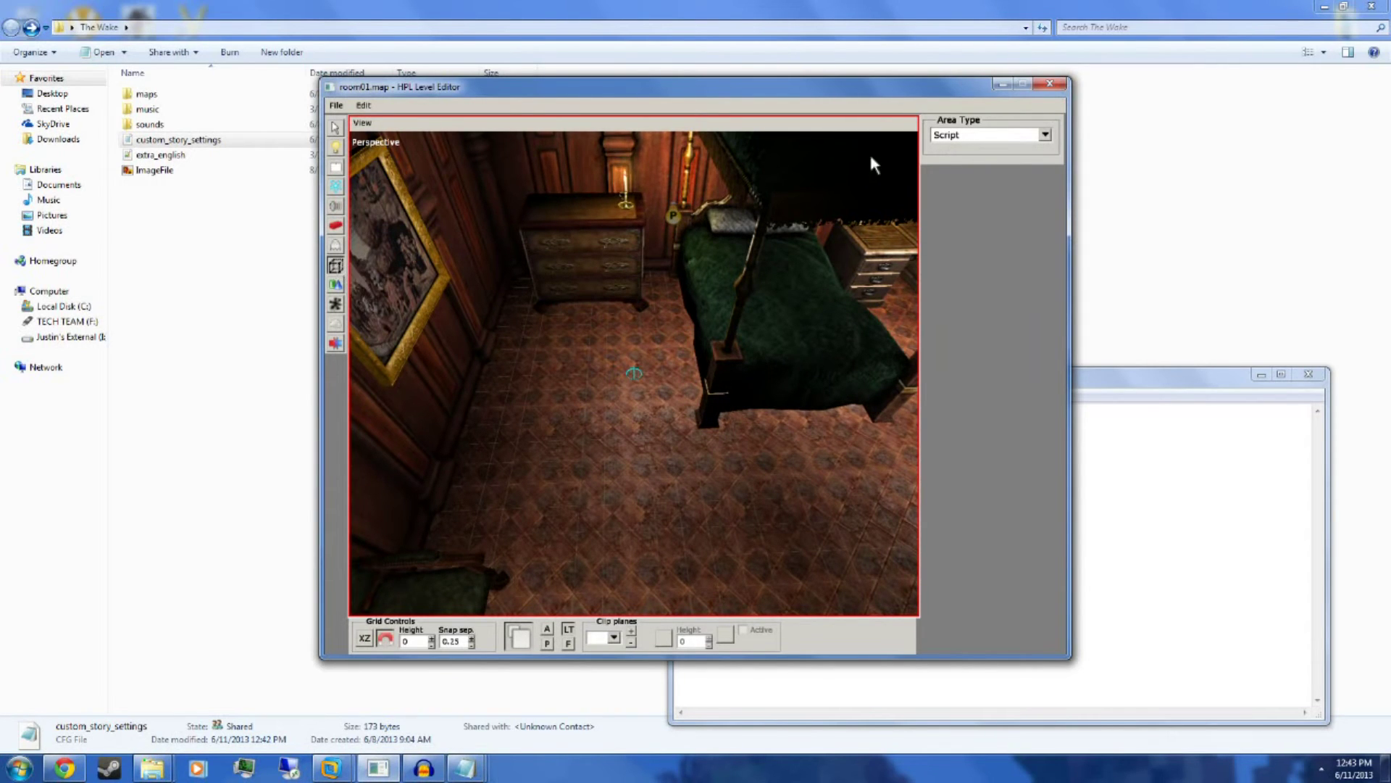
{"action": "left_click", "coordinate": [1043, 135]}
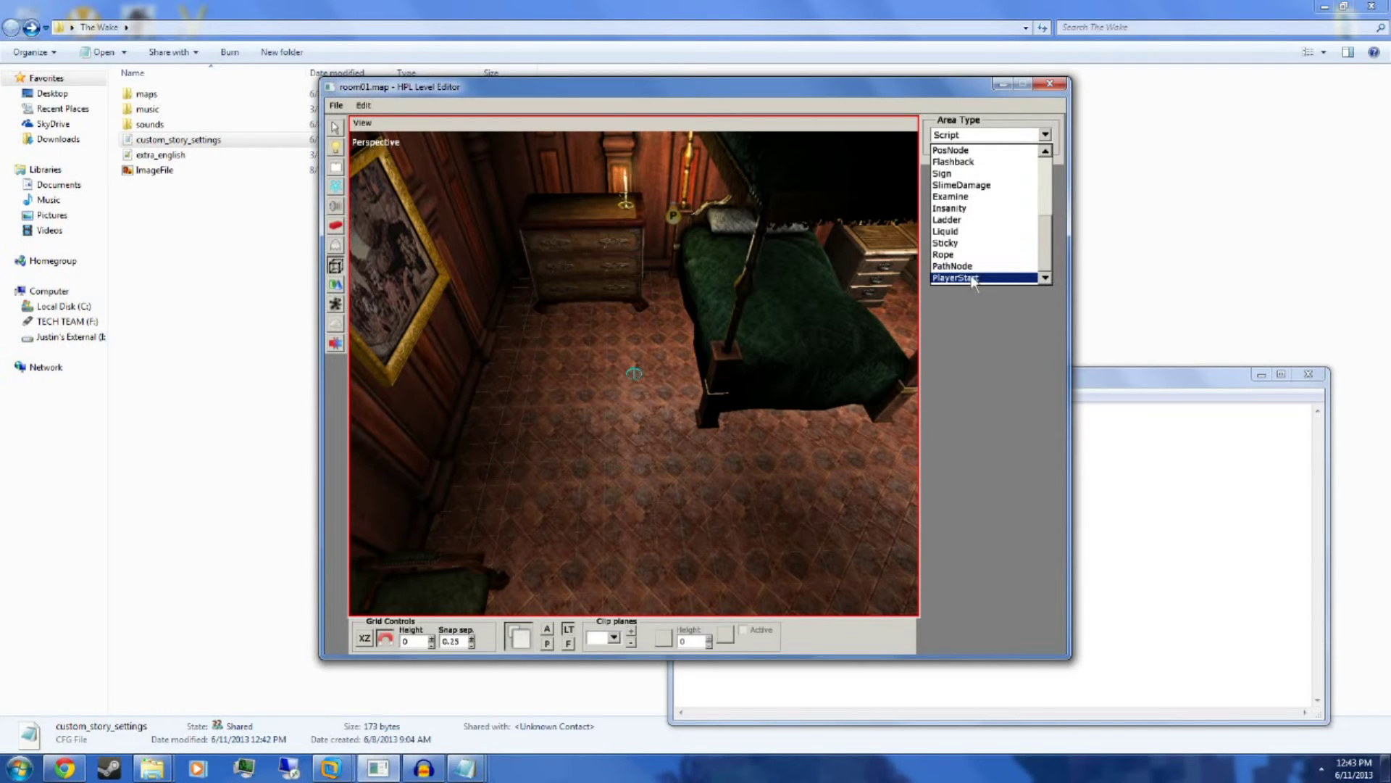
{"action": "left_click", "coordinate": [972, 279]}
{"action": "left_click", "coordinate": [588, 370]}
Raise the PlayerStart area until its box rests on the floor, and inspect its placement up close.
{"action": "left_click", "coordinate": [336, 127]}
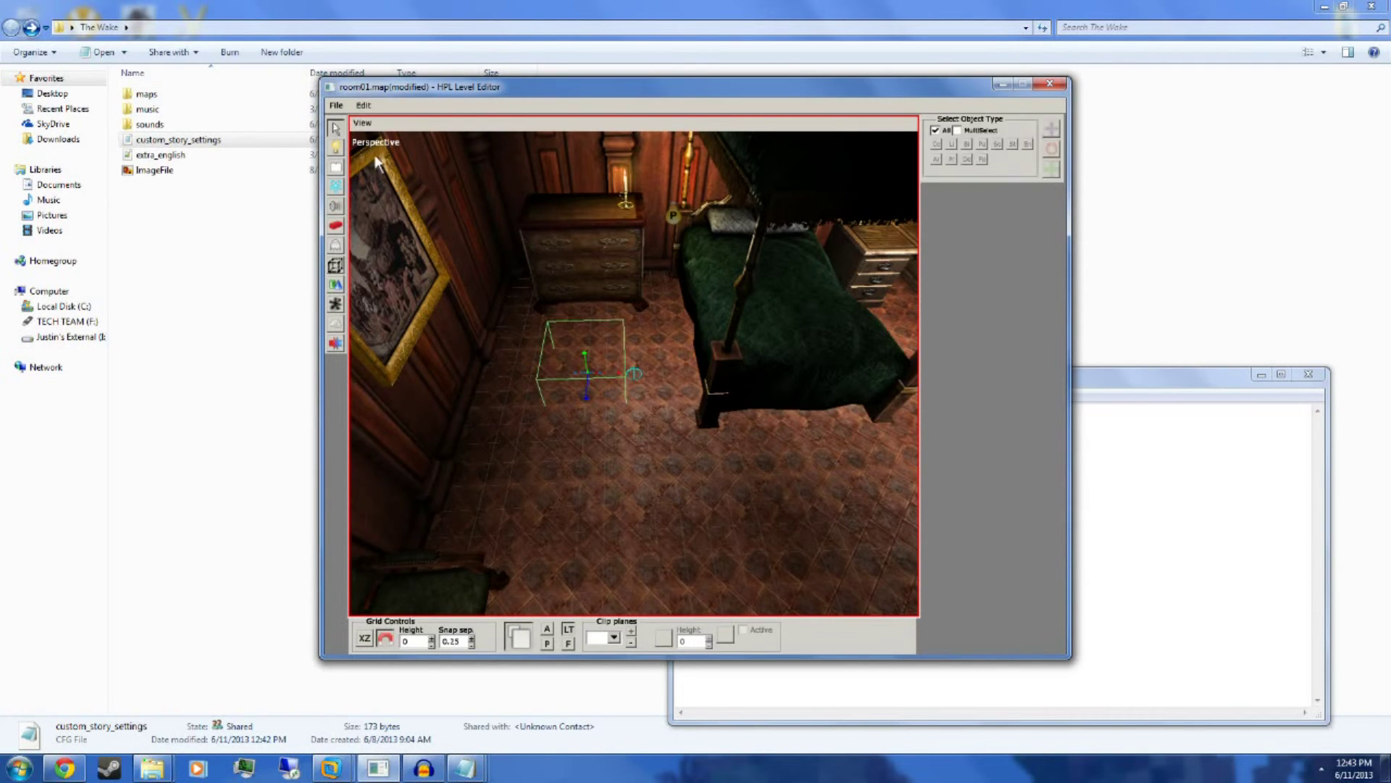
{"action": "left_click", "coordinate": [597, 390]}
{"action": "left_click_drag", "start_coordinate": [578, 323], "coordinate": [565, 198]}
{"action": "middle_click_drag", "start_coordinate": [649, 447], "coordinate": [633, 415]}
{"action": "left_click", "coordinate": [634, 415]}
{"action": "middle_click_drag", "start_coordinate": [553, 398], "coordinate": [661, 539]}
{"action": "scroll", "coordinate": [757, 490], "scroll_direction": "up", "scroll_amount": 5}
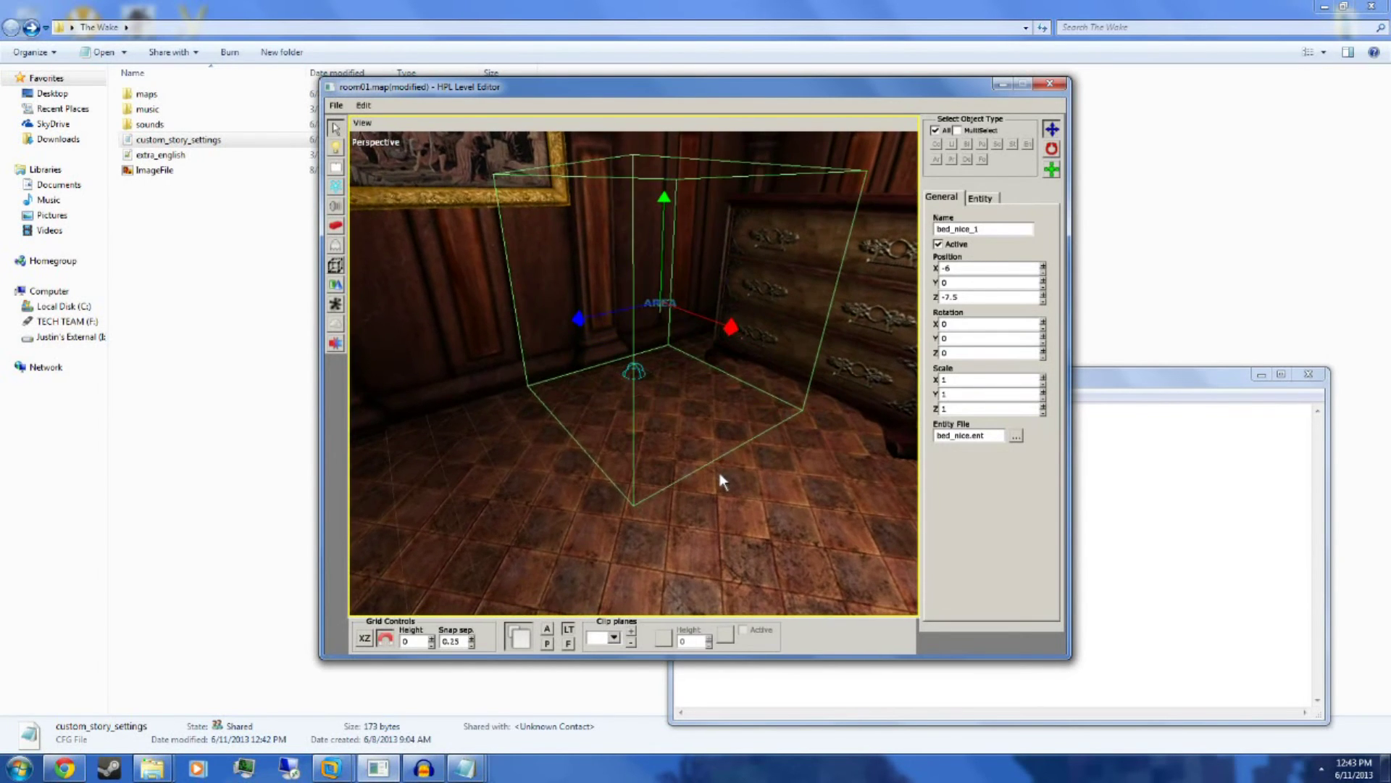
{"action": "middle_click_drag", "start_coordinate": [736, 496], "coordinate": [679, 335]}
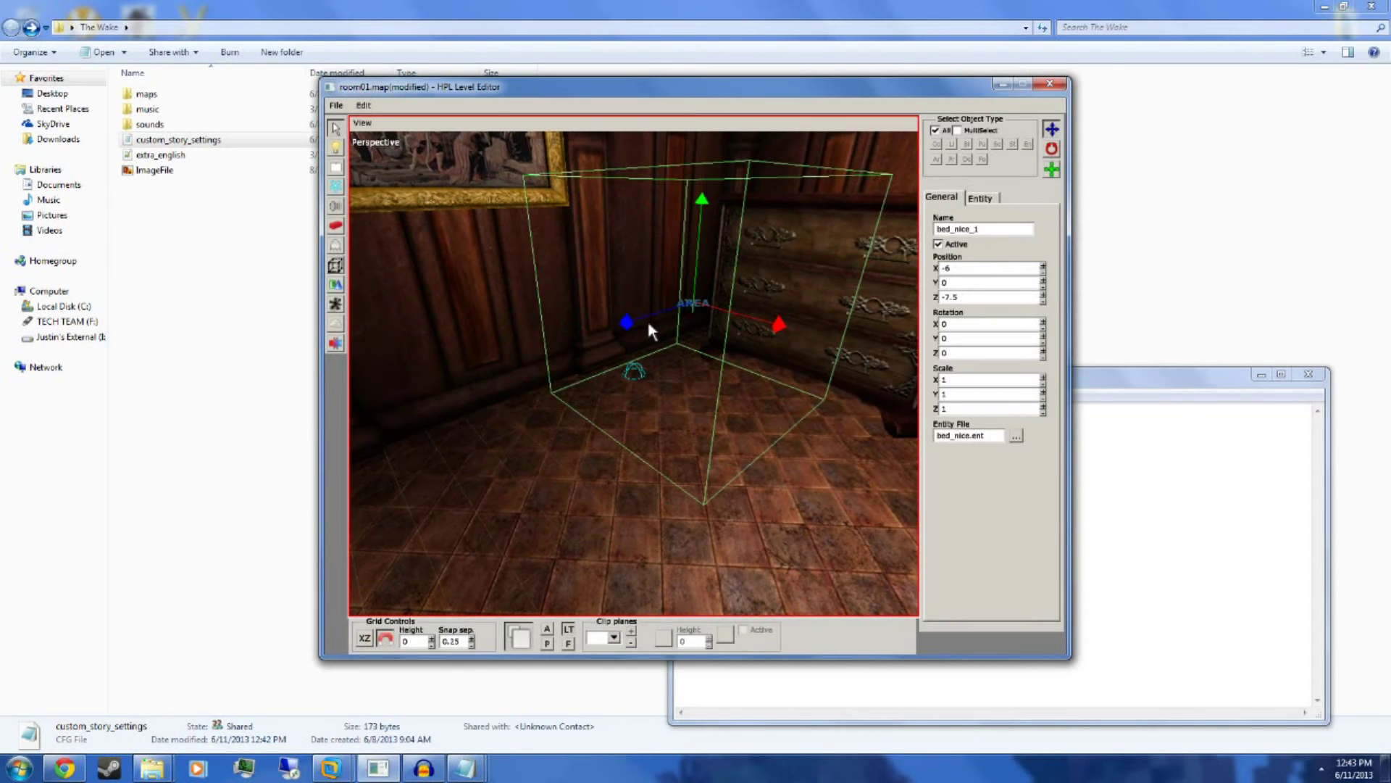
{"action": "middle_click_drag", "start_coordinate": [640, 319], "coordinate": [703, 381]}
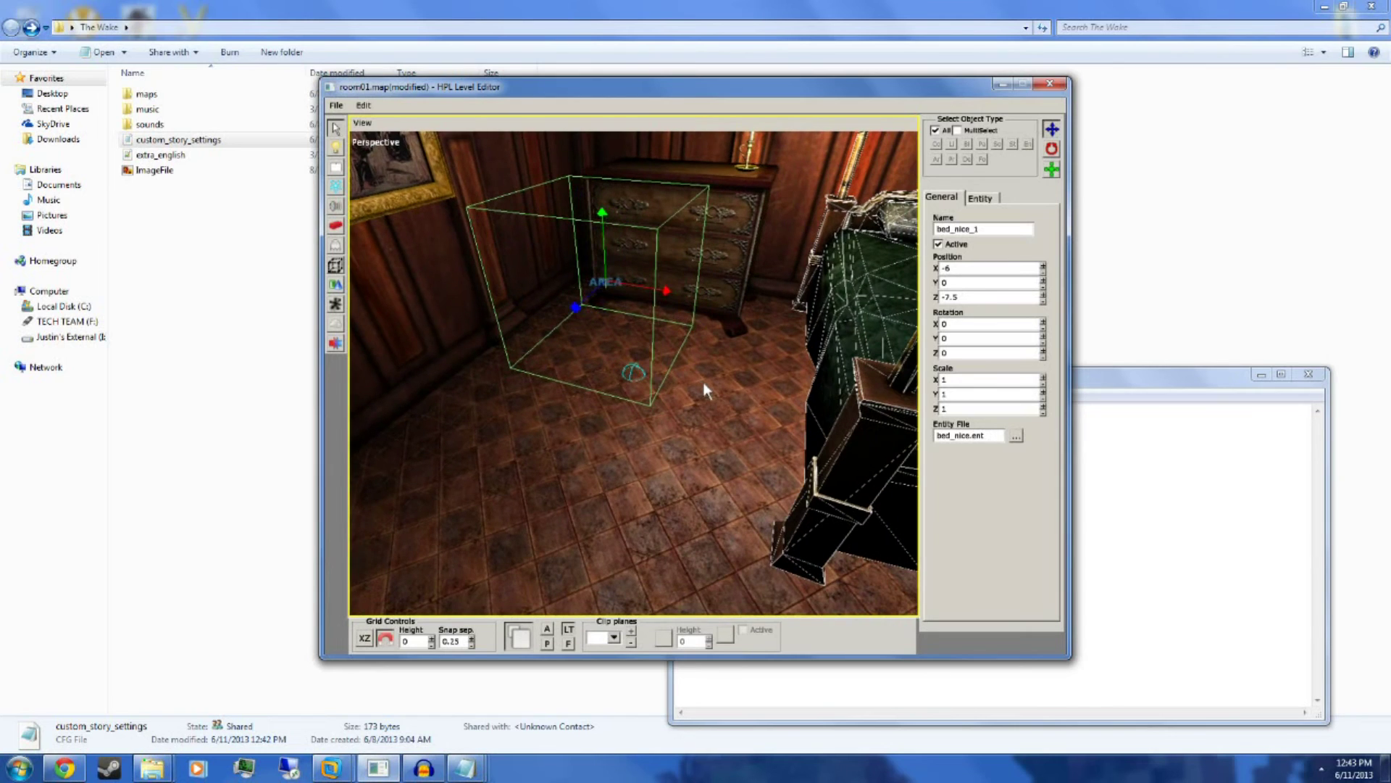
Rotate the PlayerStart area in front of the dresser to 15 degrees about the Y axis.
{"action": "left_click", "coordinate": [606, 284]}
{"action": "middle_click_drag", "start_coordinate": [654, 344], "coordinate": [594, 337]}
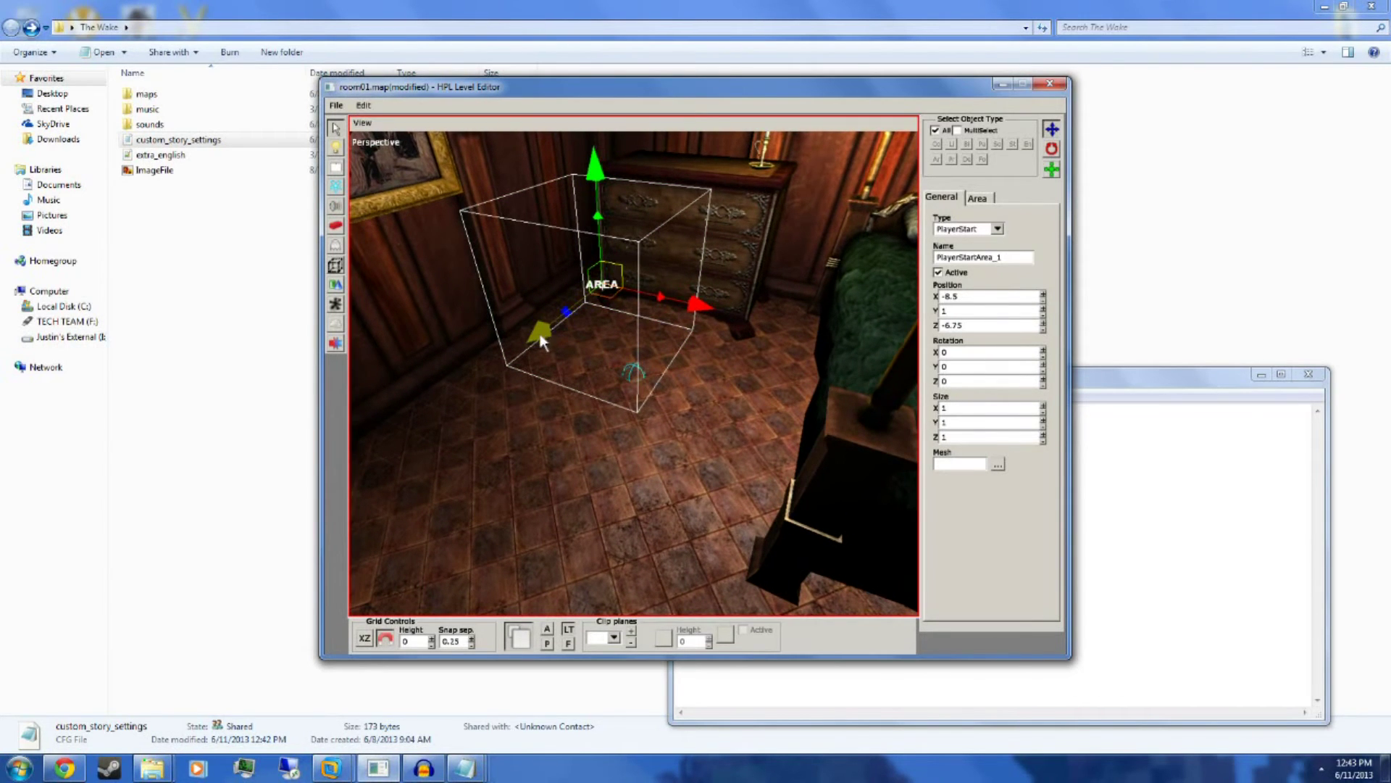
{"action": "left_click", "coordinate": [700, 435]}
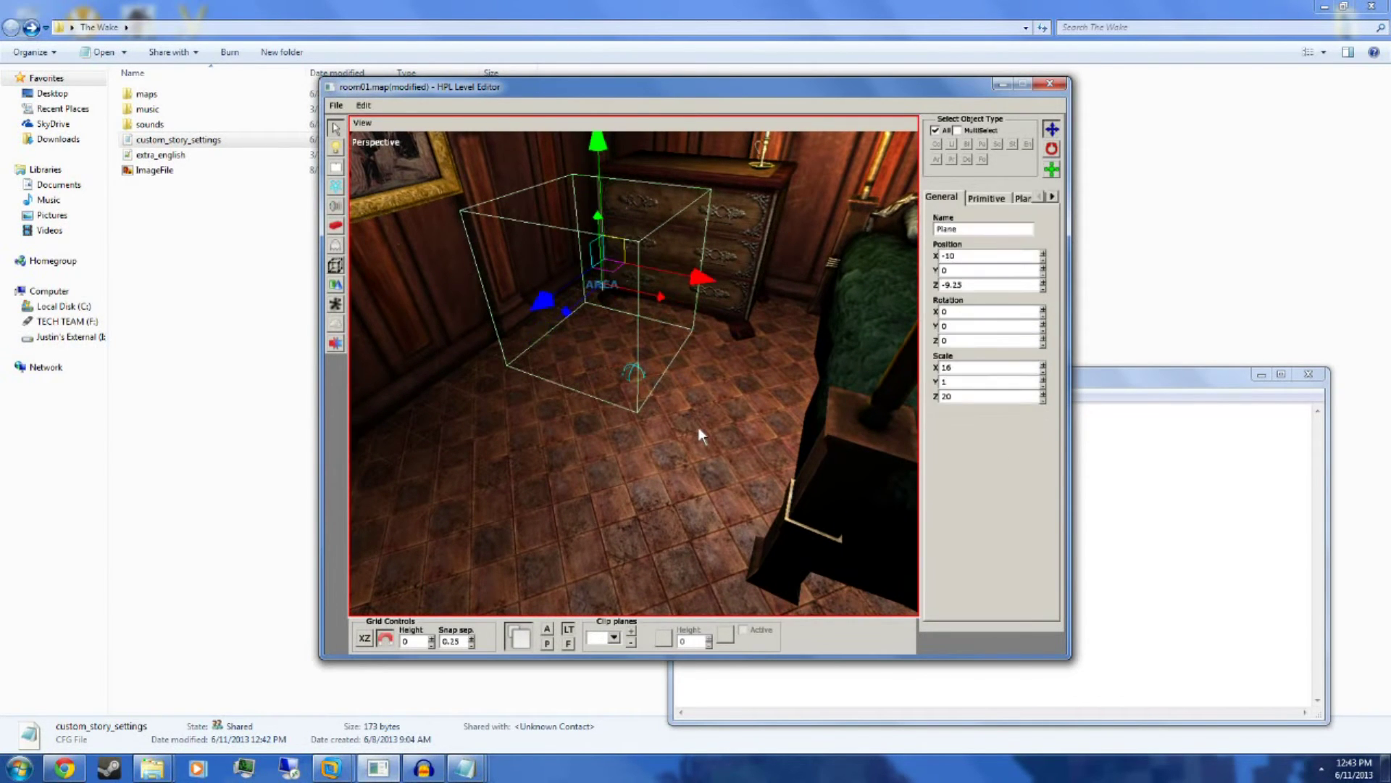
{"action": "left_click", "coordinate": [721, 468]}
{"action": "middle_click_drag", "start_coordinate": [564, 309], "coordinate": [689, 319]}
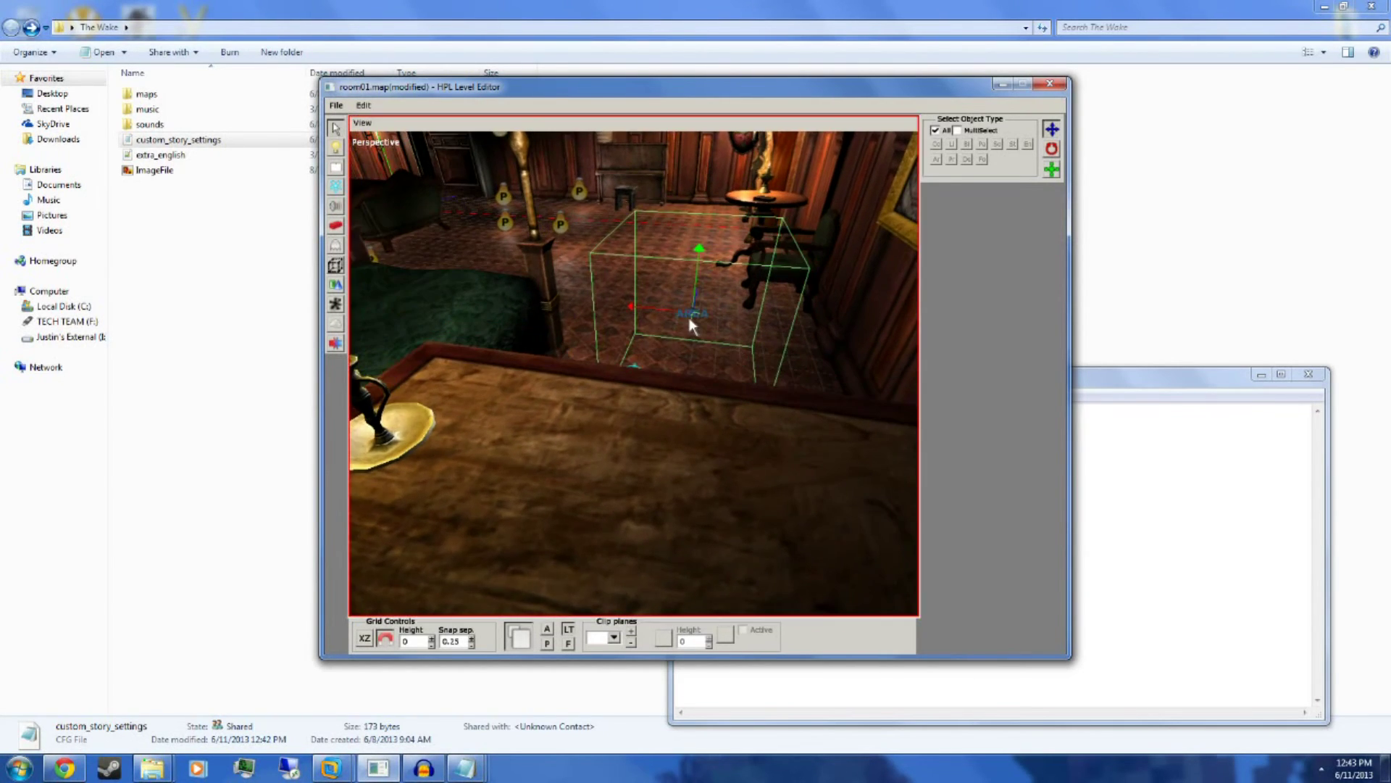
{"action": "left_click", "coordinate": [689, 320]}
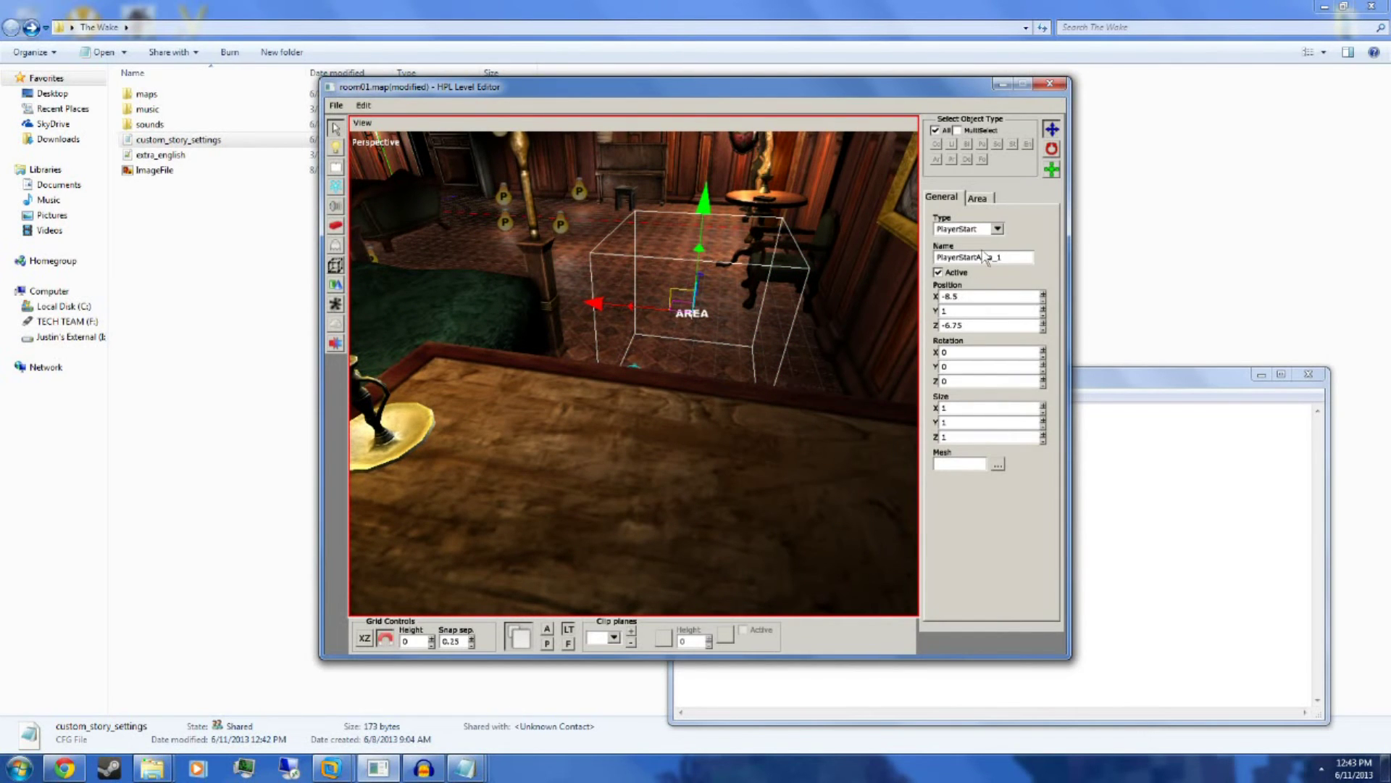
{"action": "left_click", "coordinate": [1052, 148]}
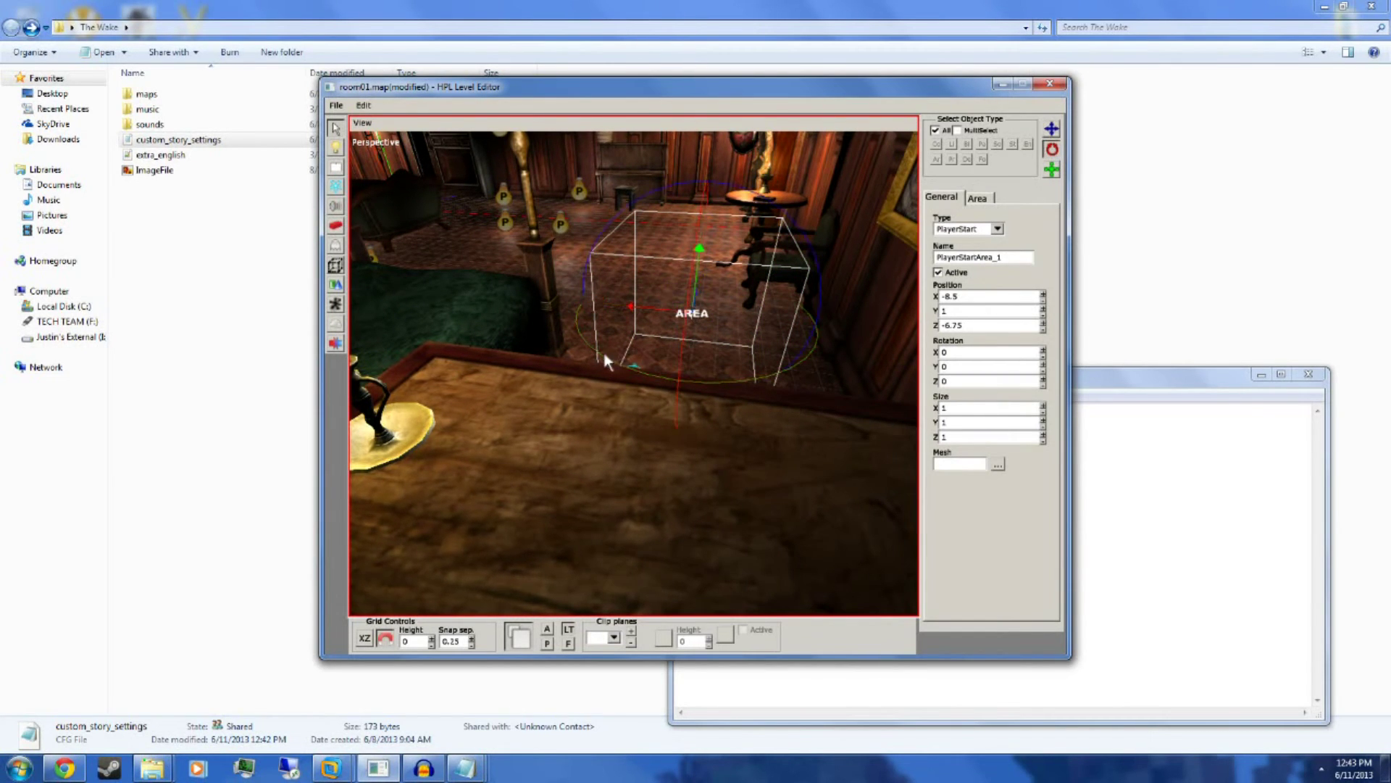
{"action": "left_click_drag", "start_coordinate": [605, 359], "coordinate": [608, 441]}
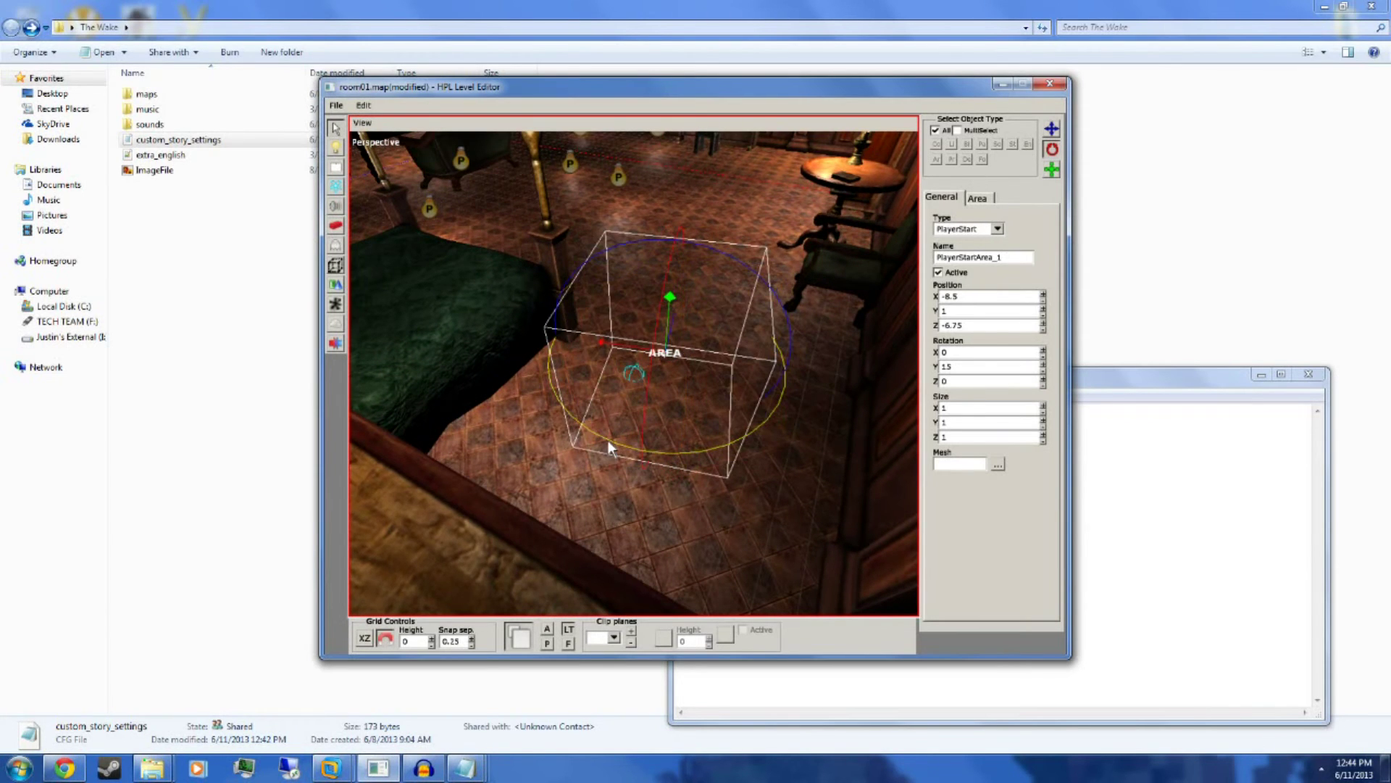
Check the rotated area's placement against the bed and dresser, and save the map.
{"action": "left_click_drag", "start_coordinate": [789, 440], "coordinate": [631, 471], "text": "alt"}
{"action": "left_click", "coordinate": [492, 367]}
{"action": "left_click_drag", "start_coordinate": [699, 403], "coordinate": [602, 355], "text": "alt"}
{"action": "key", "text": "ctrl+s"}
{"action": "left_click", "coordinate": [612, 289]}
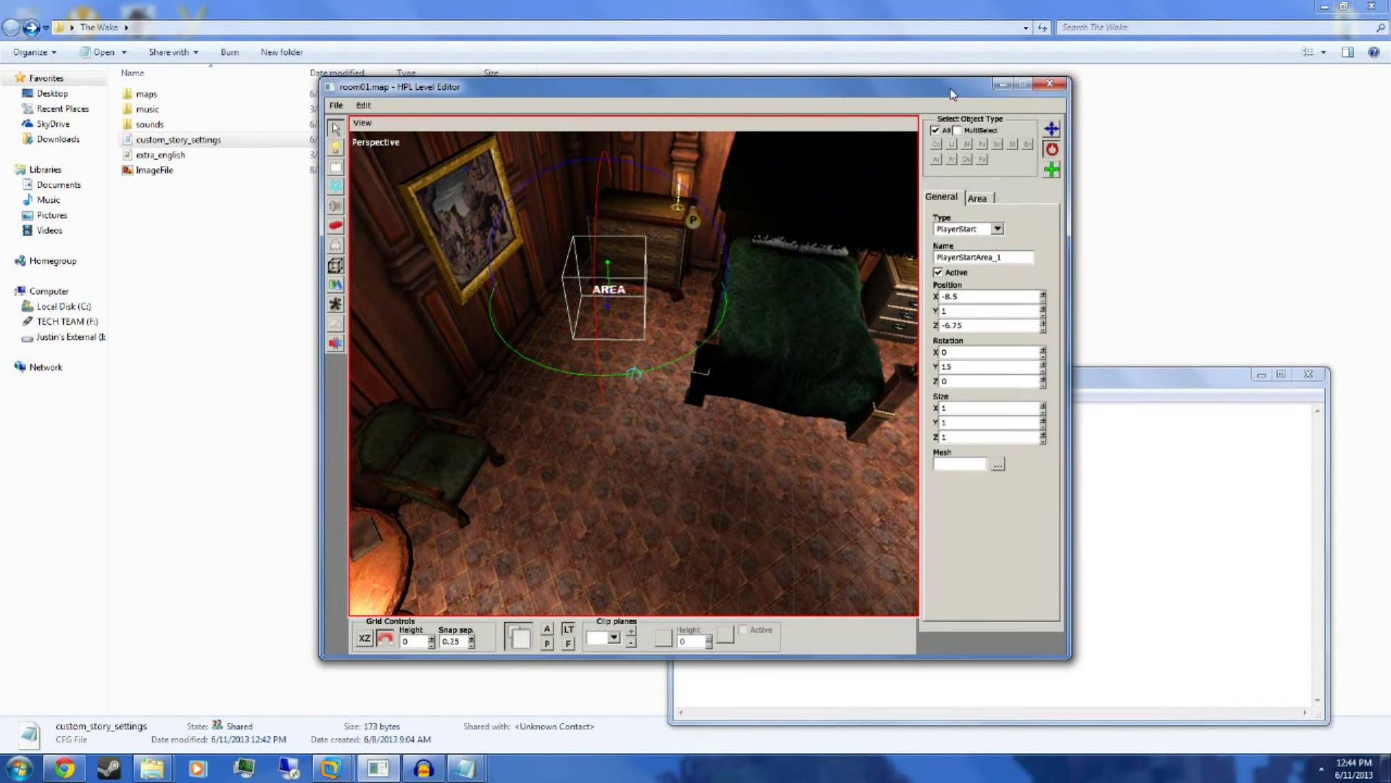
Move the level editor aside and compare the area's name with the StartPos value in custom_story_settings.
{"action": "left_click_drag", "start_coordinate": [955, 95], "coordinate": [734, 98]}
{"action": "double_click", "coordinate": [791, 260]}
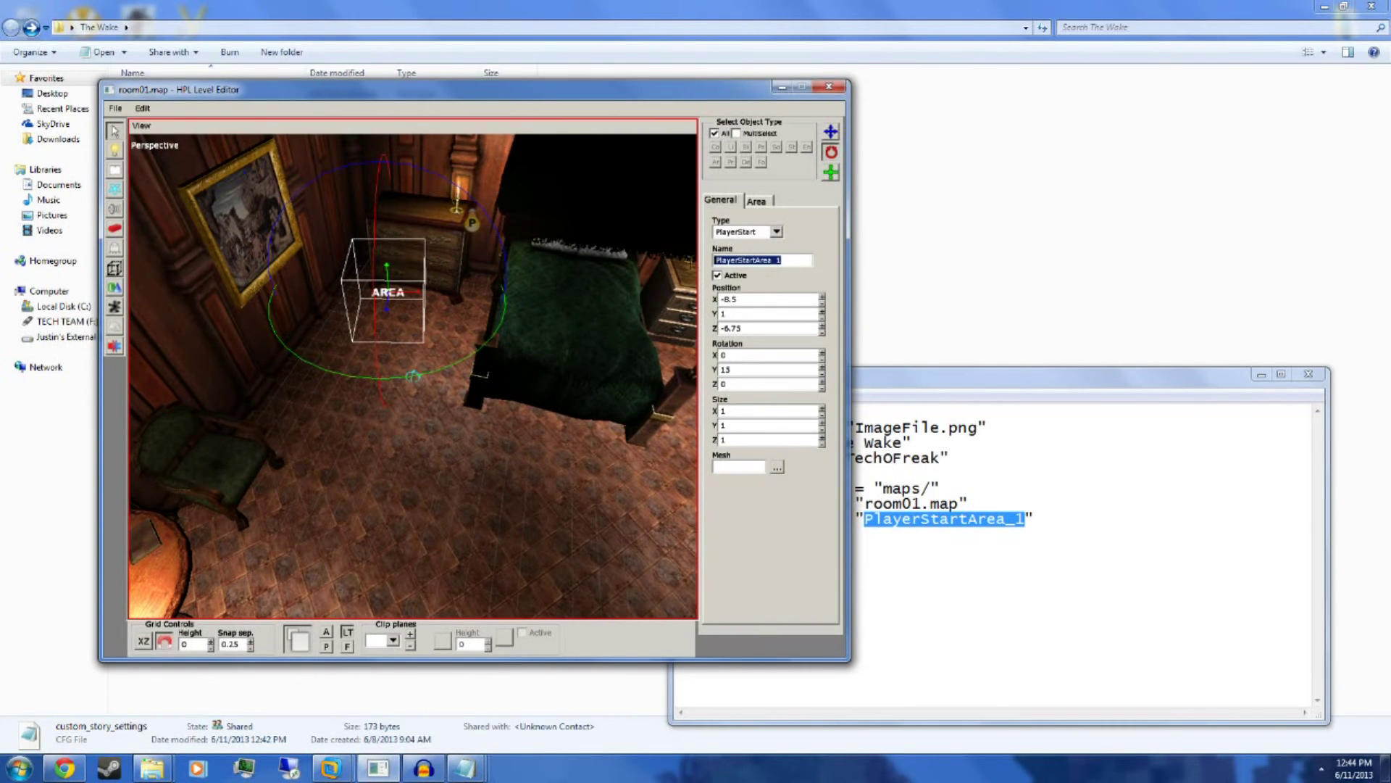
{"action": "left_click", "coordinate": [1018, 519]}
{"action": "left_click_drag", "start_coordinate": [1024, 519], "coordinate": [876, 519]}
{"action": "left_click", "coordinate": [695, 535]}
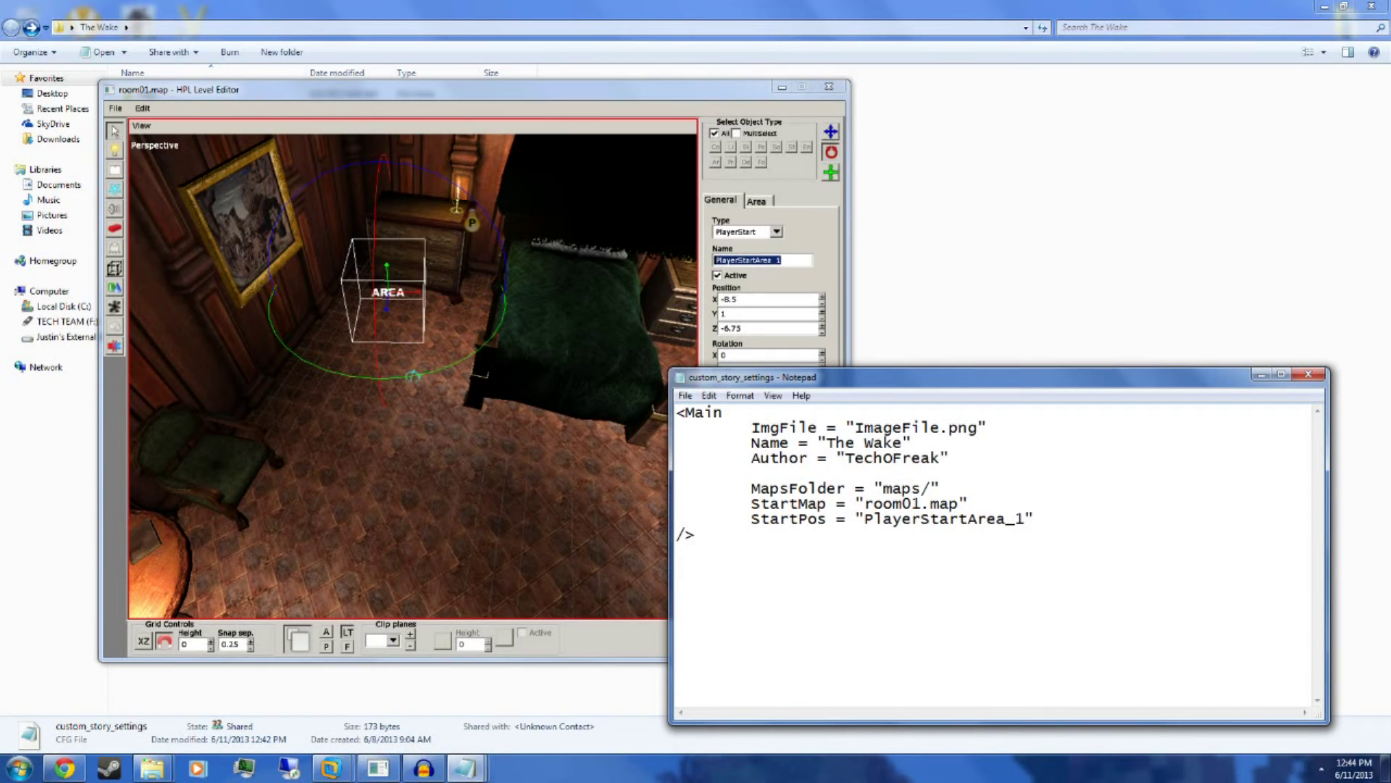
Rename the PlayerStart area to spawn and save the map.
{"action": "left_click", "coordinate": [828, 272]}
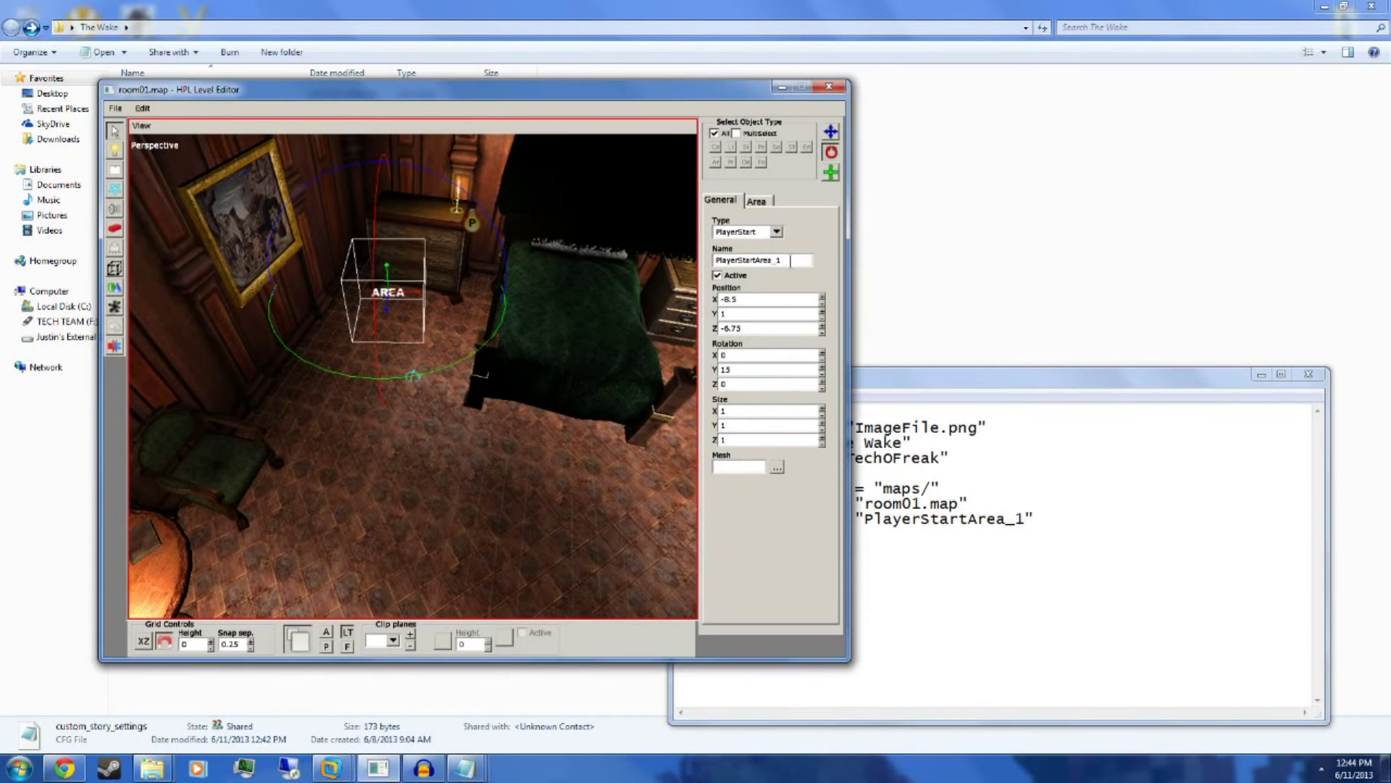
{"action": "left_click", "coordinate": [637, 256]}
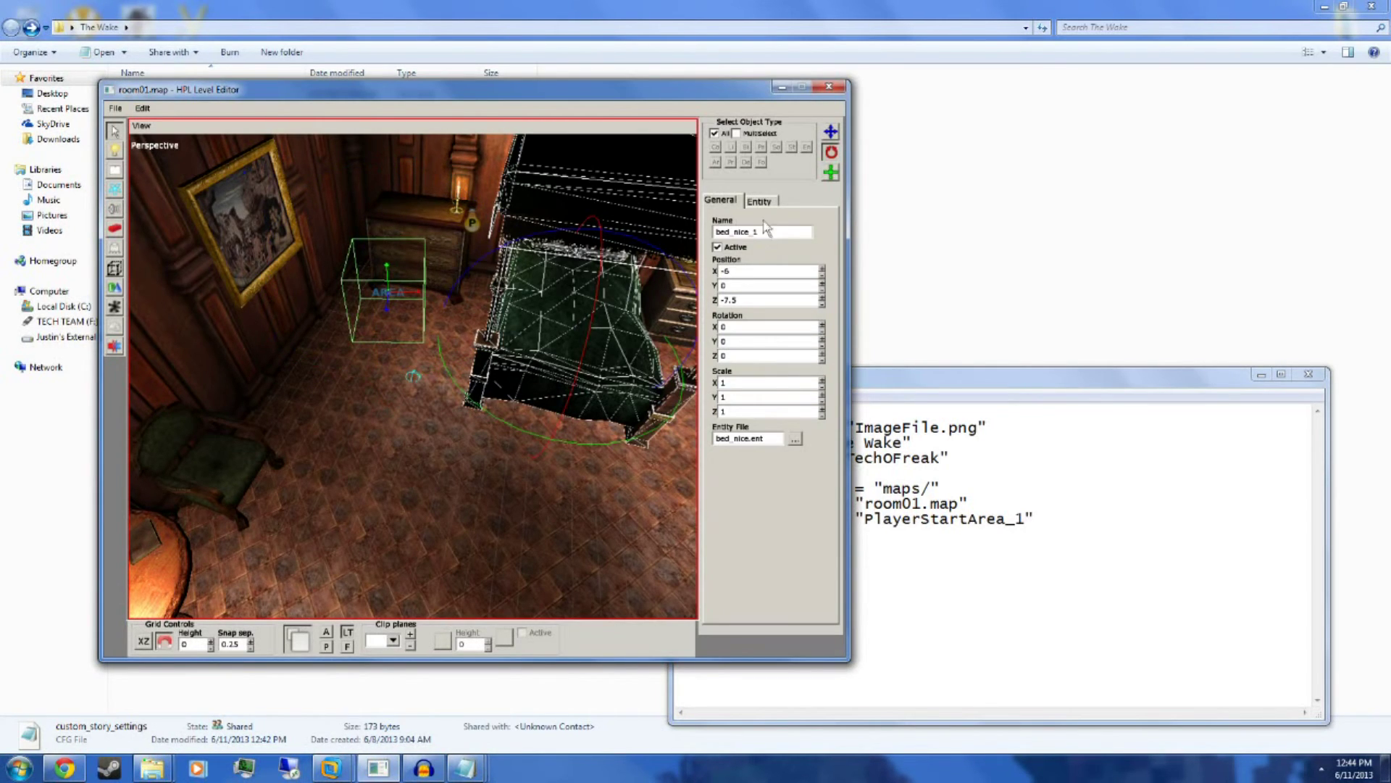
{"action": "left_click", "coordinate": [397, 297]}
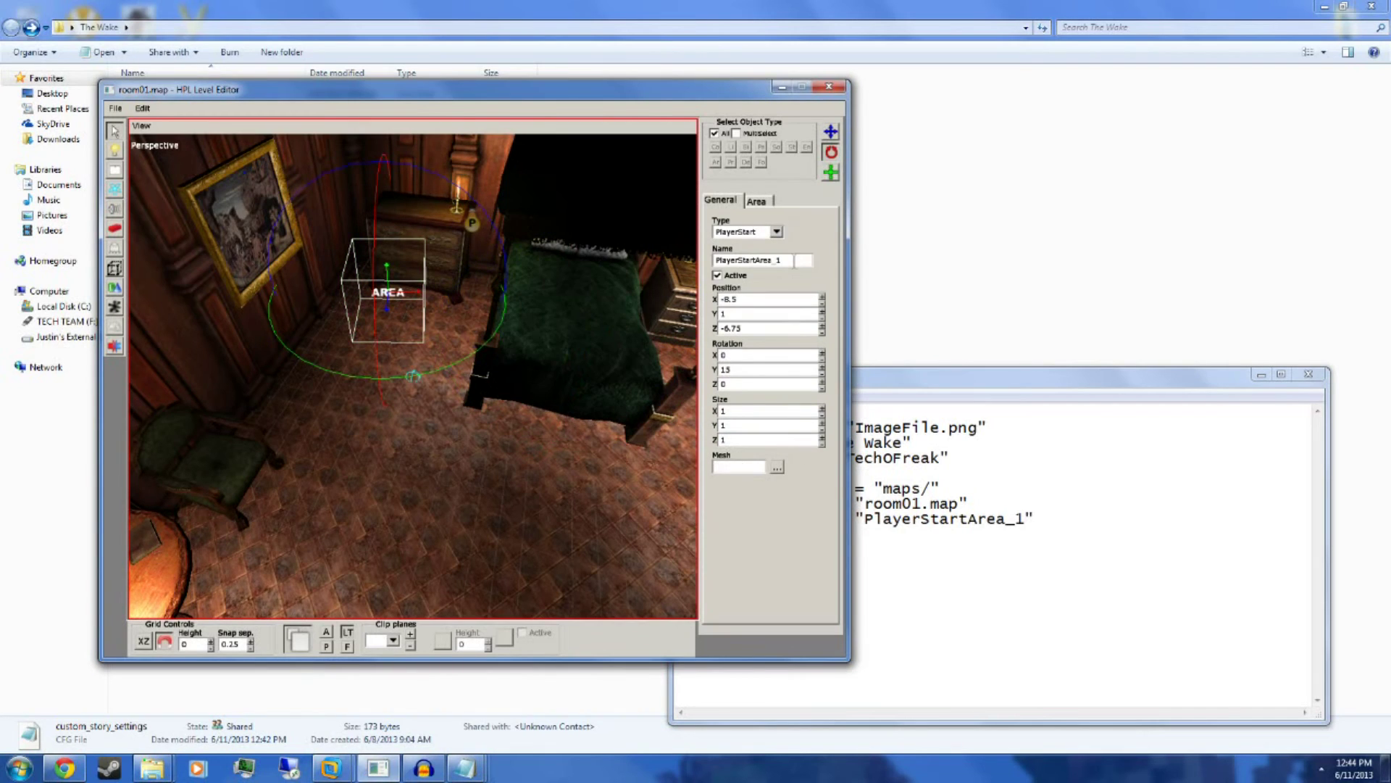
{"action": "double_click", "coordinate": [795, 261]}
{"action": "type", "text": "spawn"}
{"action": "key", "text": "Return"}
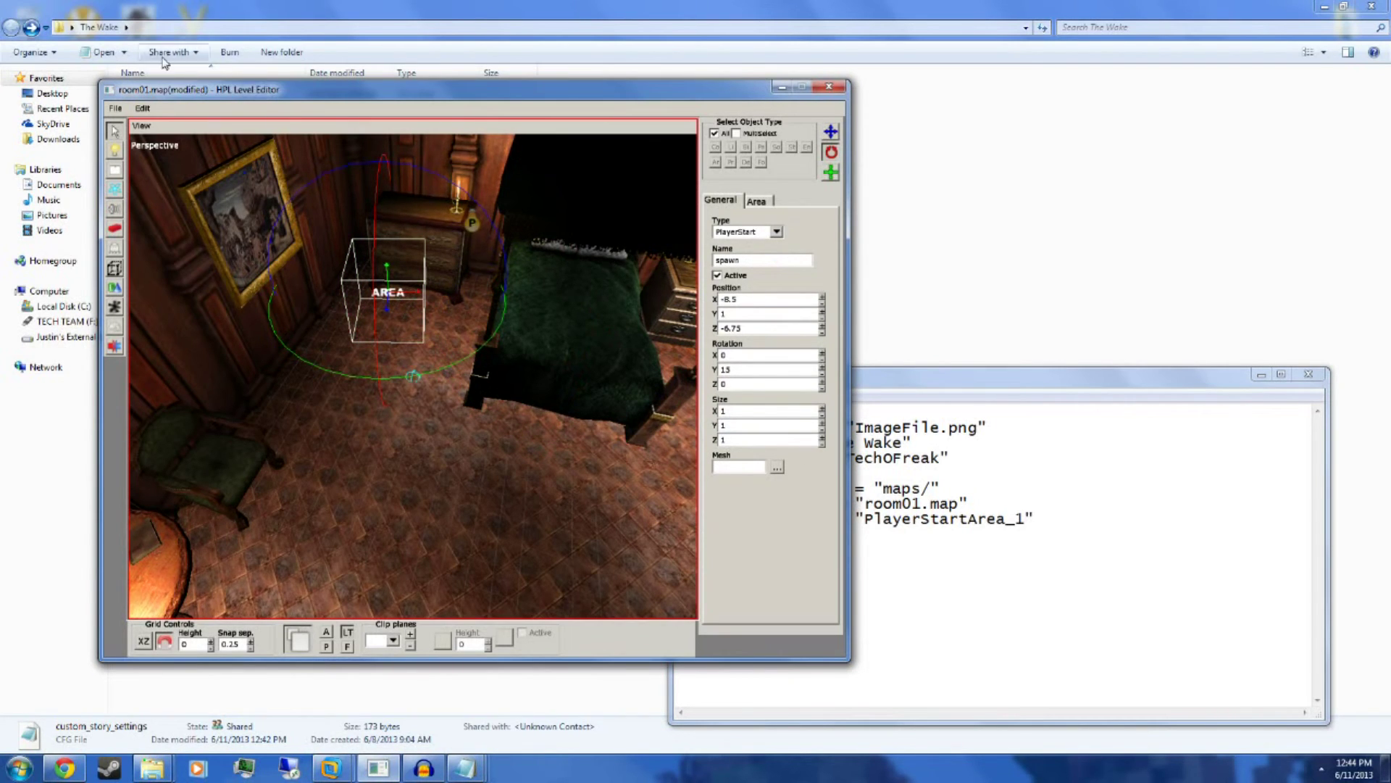
{"action": "key", "text": "ctrl+s"}
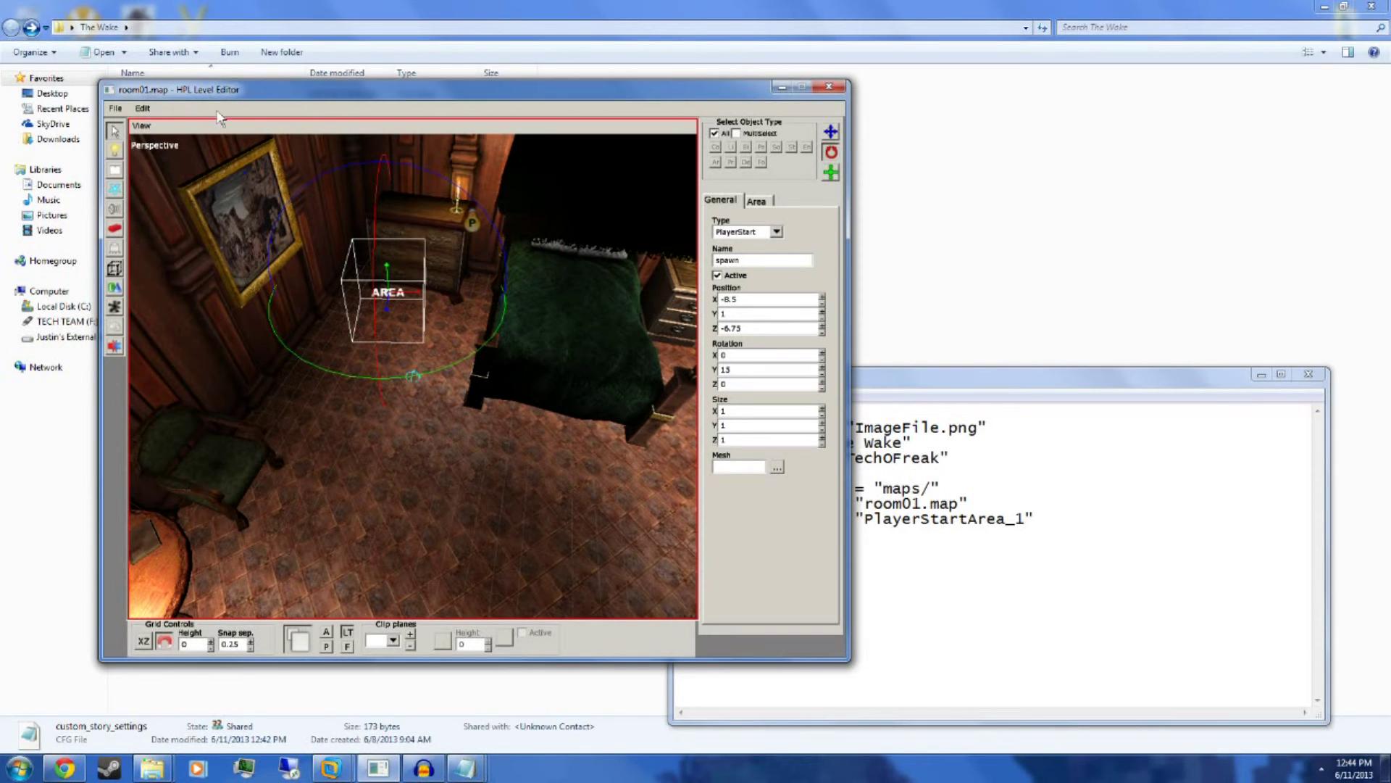
Switch to Notepad, set StartPos to "spawn" in custom_story_settings, and save the file.
{"action": "key", "text": "alt+Tab"}
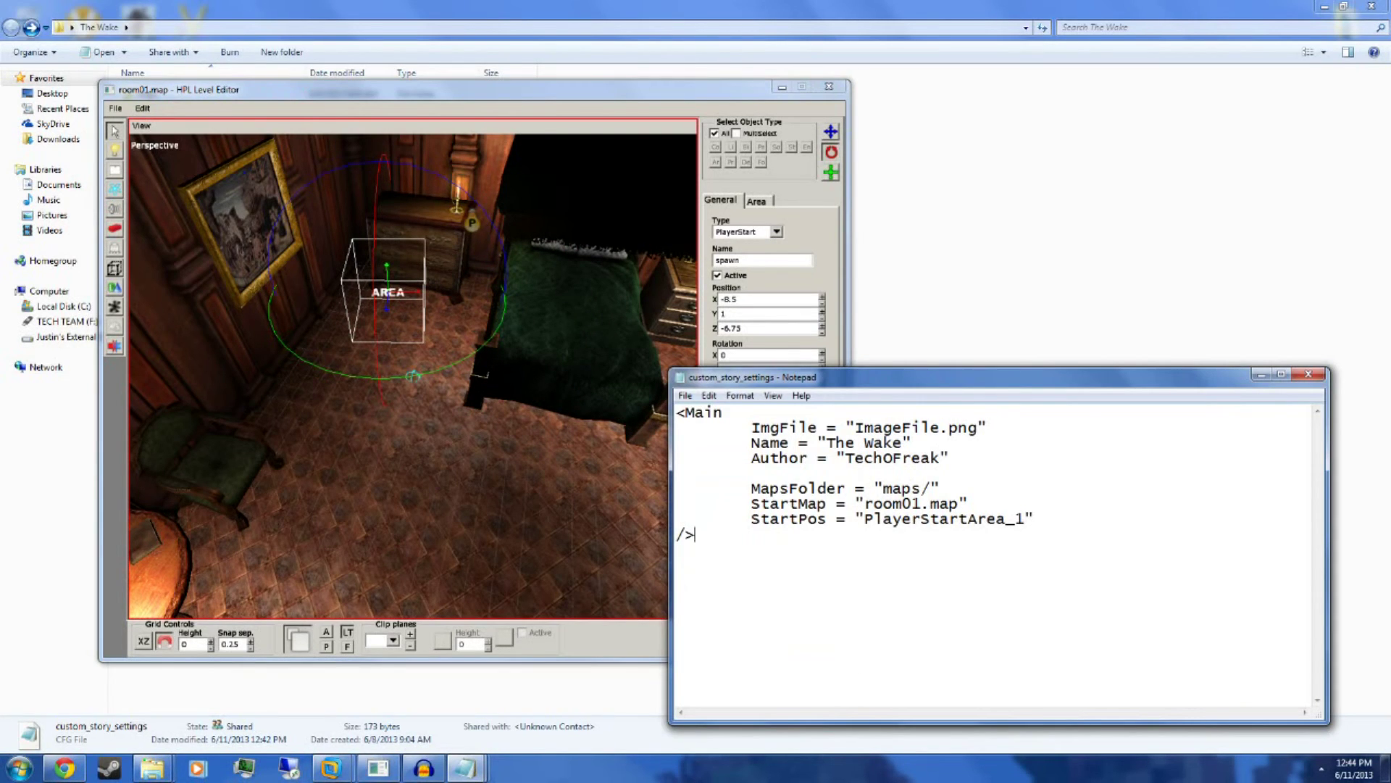
{"action": "key", "text": "shift+Left"}
{"action": "key", "text": "shift+Left"}
{"action": "key", "text": "shift+Left"}
{"action": "key", "text": "shift+Left"}
{"action": "key", "text": "shift+Left"}
{"action": "key", "text": "shift+Left"}
{"action": "key", "text": "shift+Left"}
{"action": "key", "text": "shift+Left"}
{"action": "key", "text": "shift+Left"}
{"action": "key", "text": "shift+Left"}
{"action": "key", "text": "shift+Left"}
{"action": "key", "text": "shift+Left"}
{"action": "key", "text": "shift+Left"}
{"action": "key", "text": "shift+Left"}
{"action": "key", "text": "shift+Left"}
{"action": "key", "text": "shift+Left"}
{"action": "key", "text": "shift+Left"}
{"action": "type", "text": "spawn"}
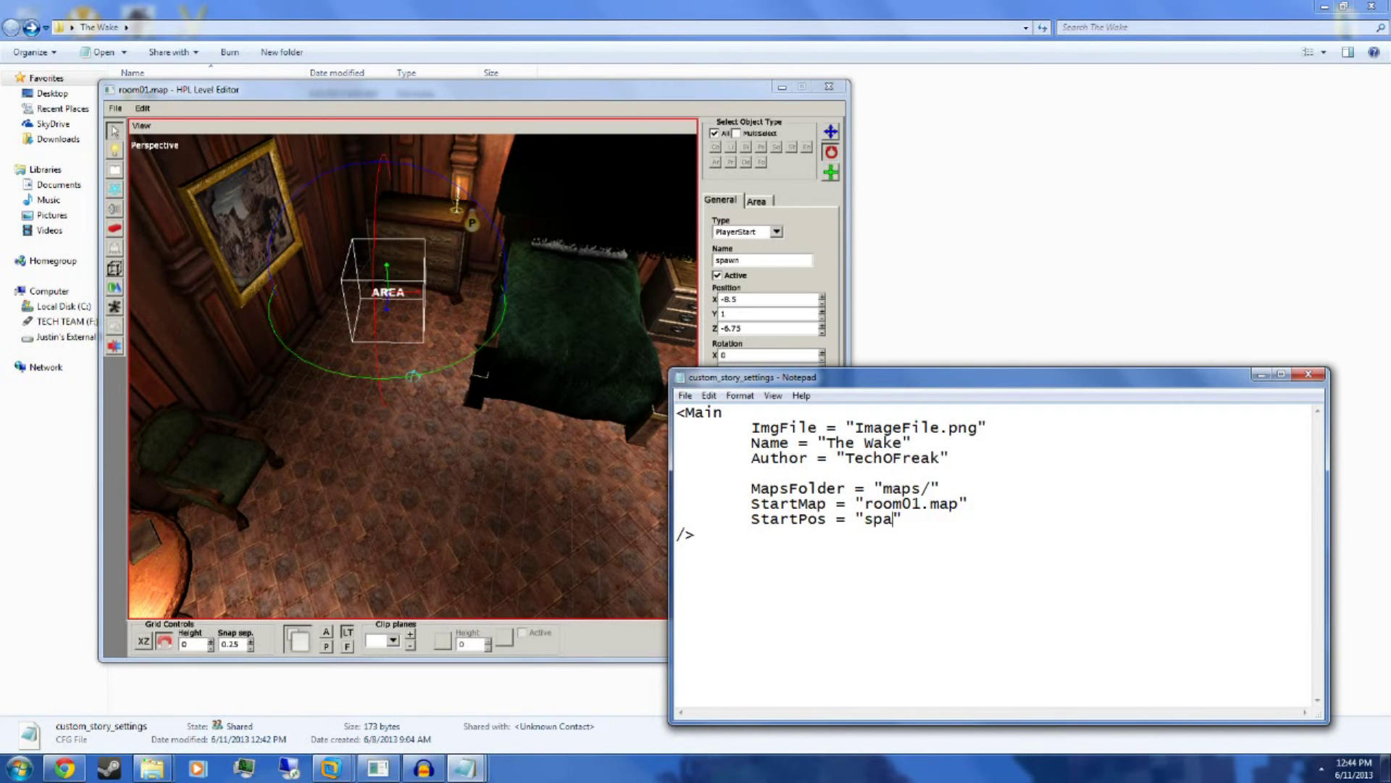
{"action": "left_click", "coordinate": [685, 395]}
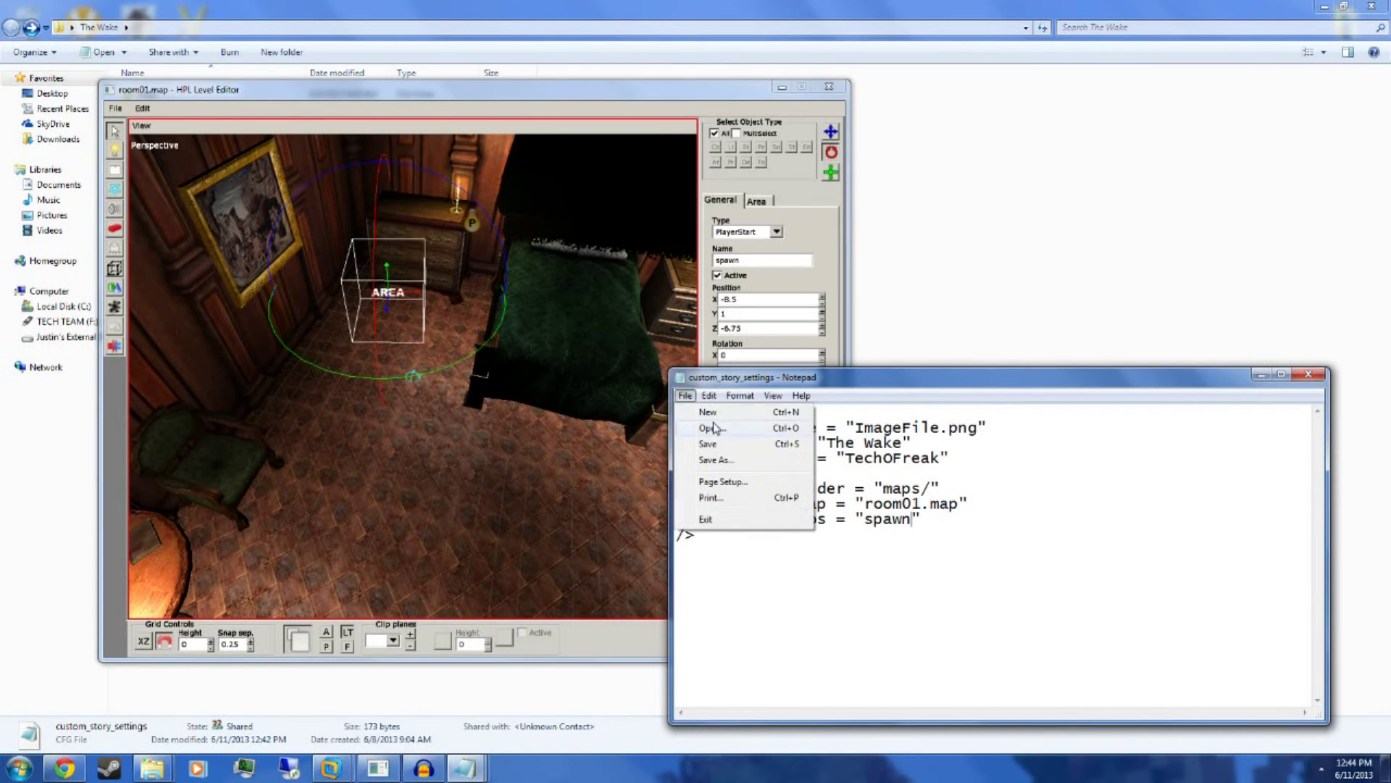
{"action": "left_click", "coordinate": [696, 443]}
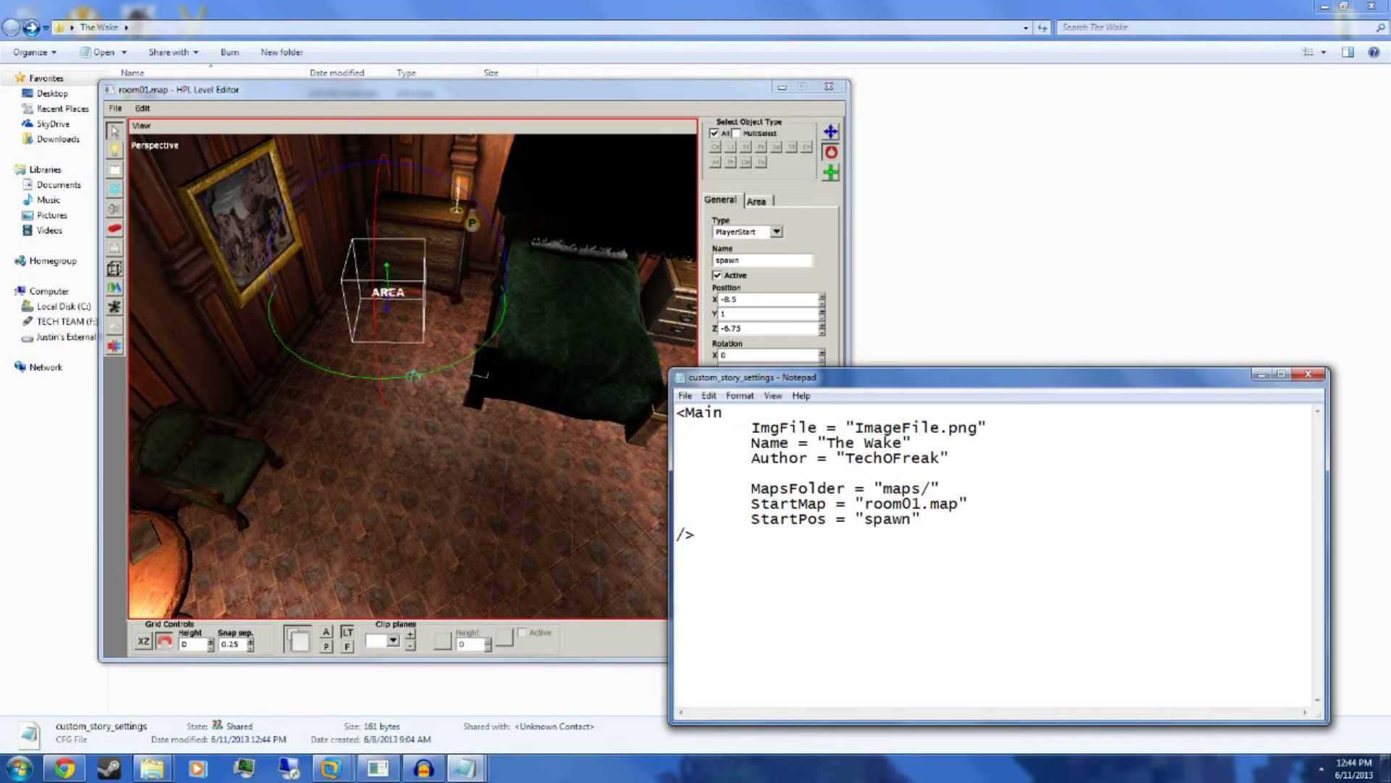
Minimize the level editor, review the StartMap and StartPos entries, then save and close custom_story_settings.
{"action": "left_click", "coordinate": [781, 87]}
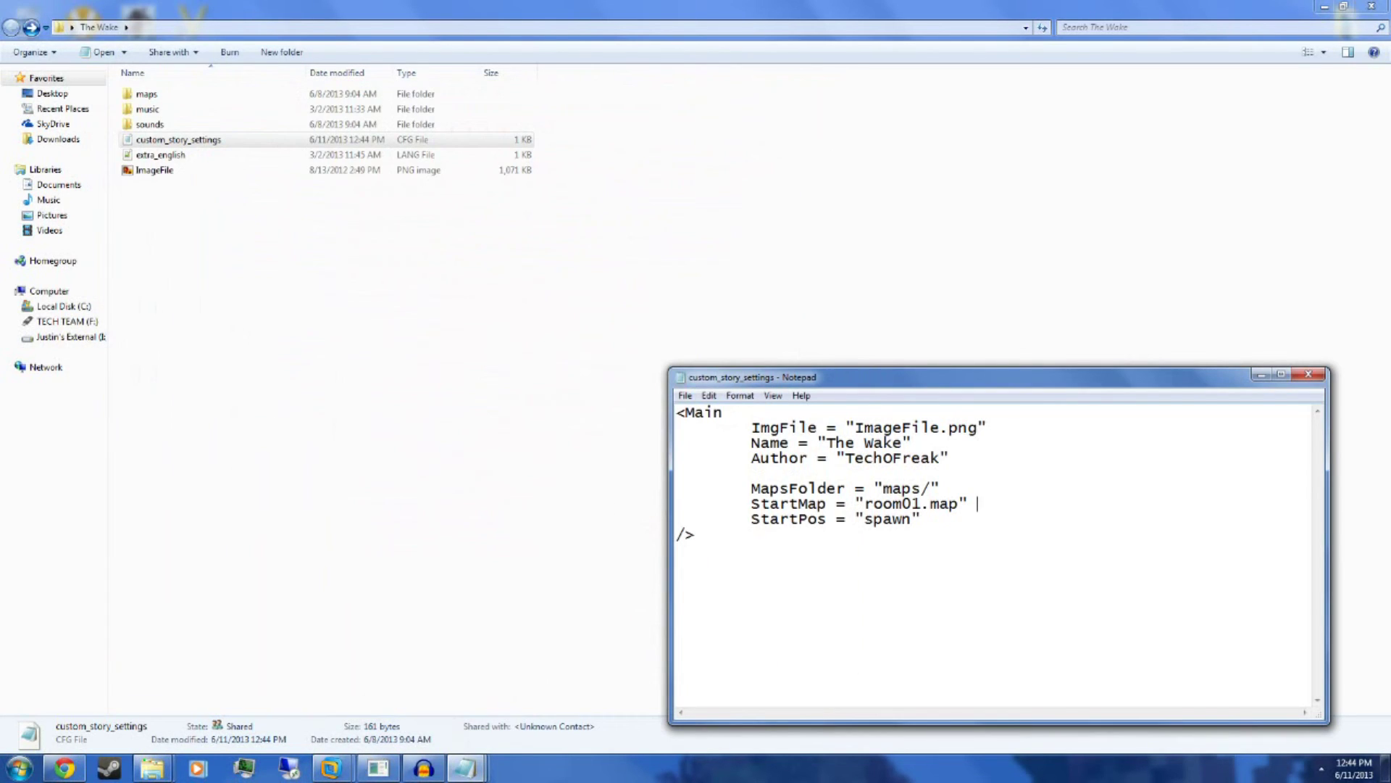
{"action": "left_click", "coordinate": [685, 396]}
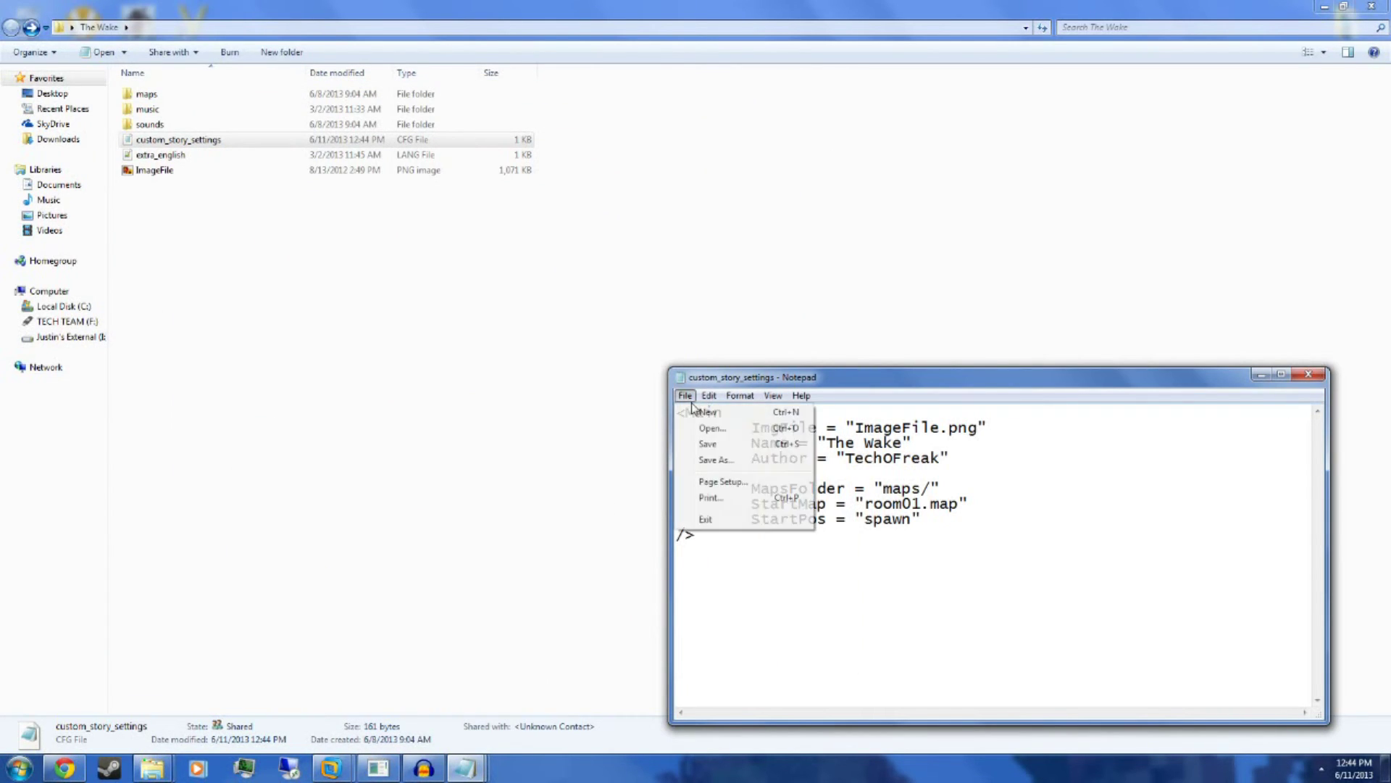
{"action": "left_click", "coordinate": [706, 444]}
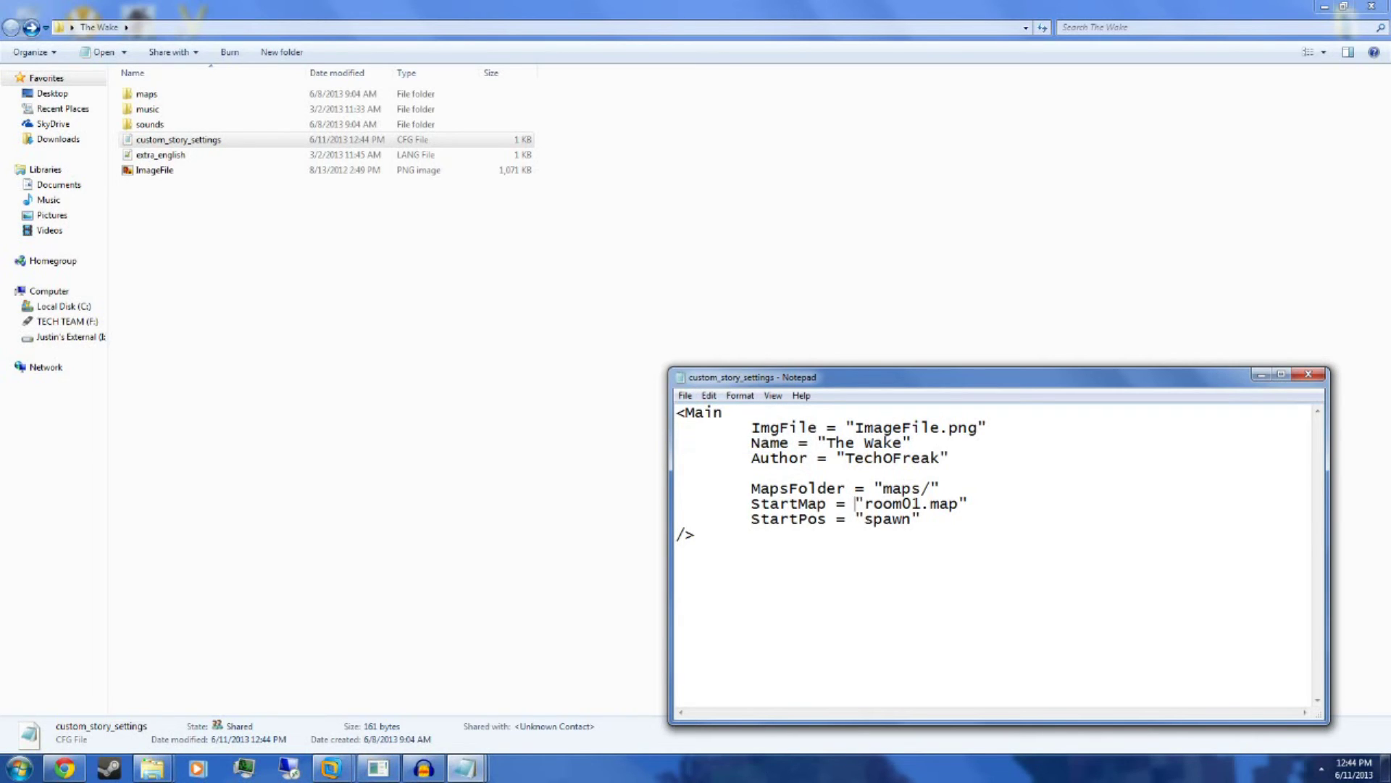
{"action": "mouse_move", "coordinate": [856, 503]}
{"action": "left_mouse_down"}
{"action": "mouse_move", "coordinate": [970, 503]}
{"action": "mouse_move", "coordinate": [856, 519]}
{"action": "left_mouse_up"}
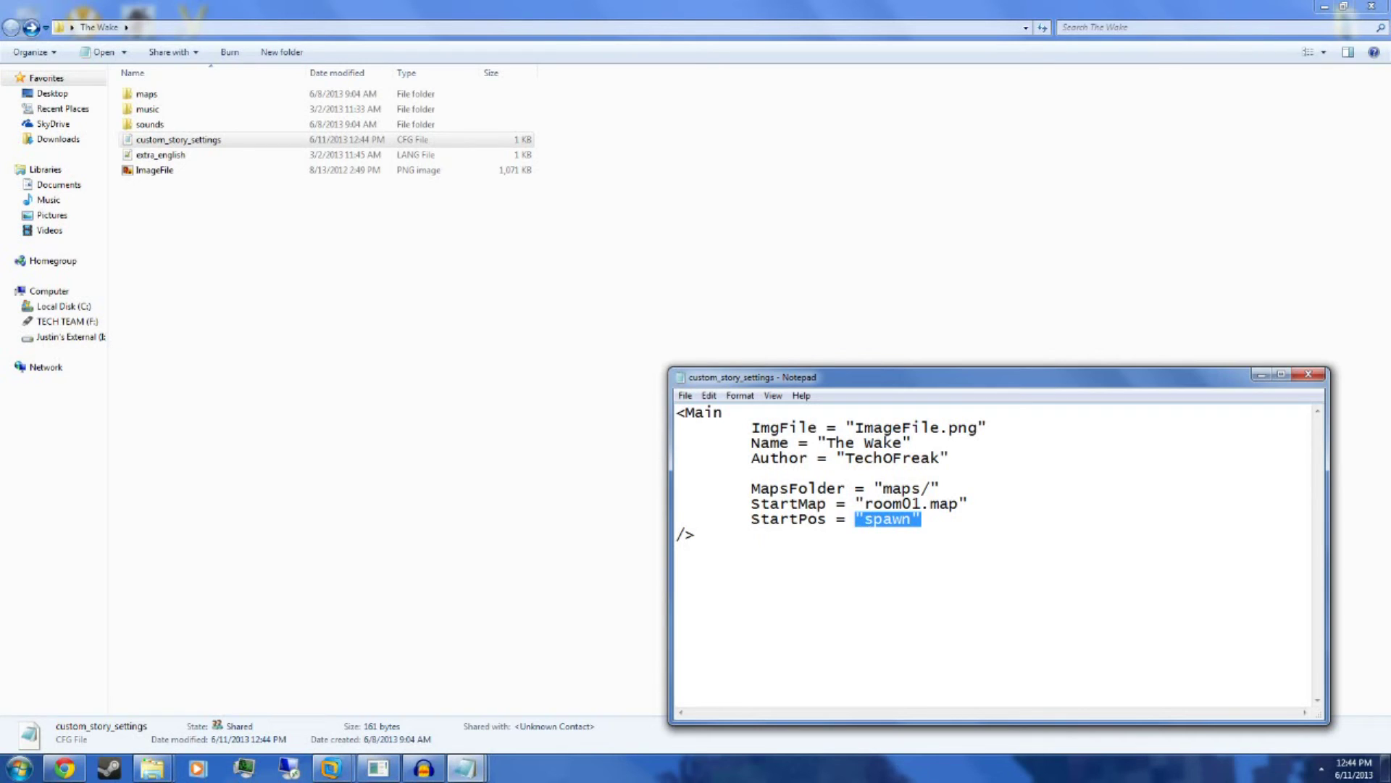
{"action": "left_click_drag", "start_coordinate": [779, 518], "coordinate": [819, 519]}
{"action": "left_click_drag", "start_coordinate": [922, 519], "coordinate": [815, 519]}
{"action": "left_click", "coordinate": [698, 534]}
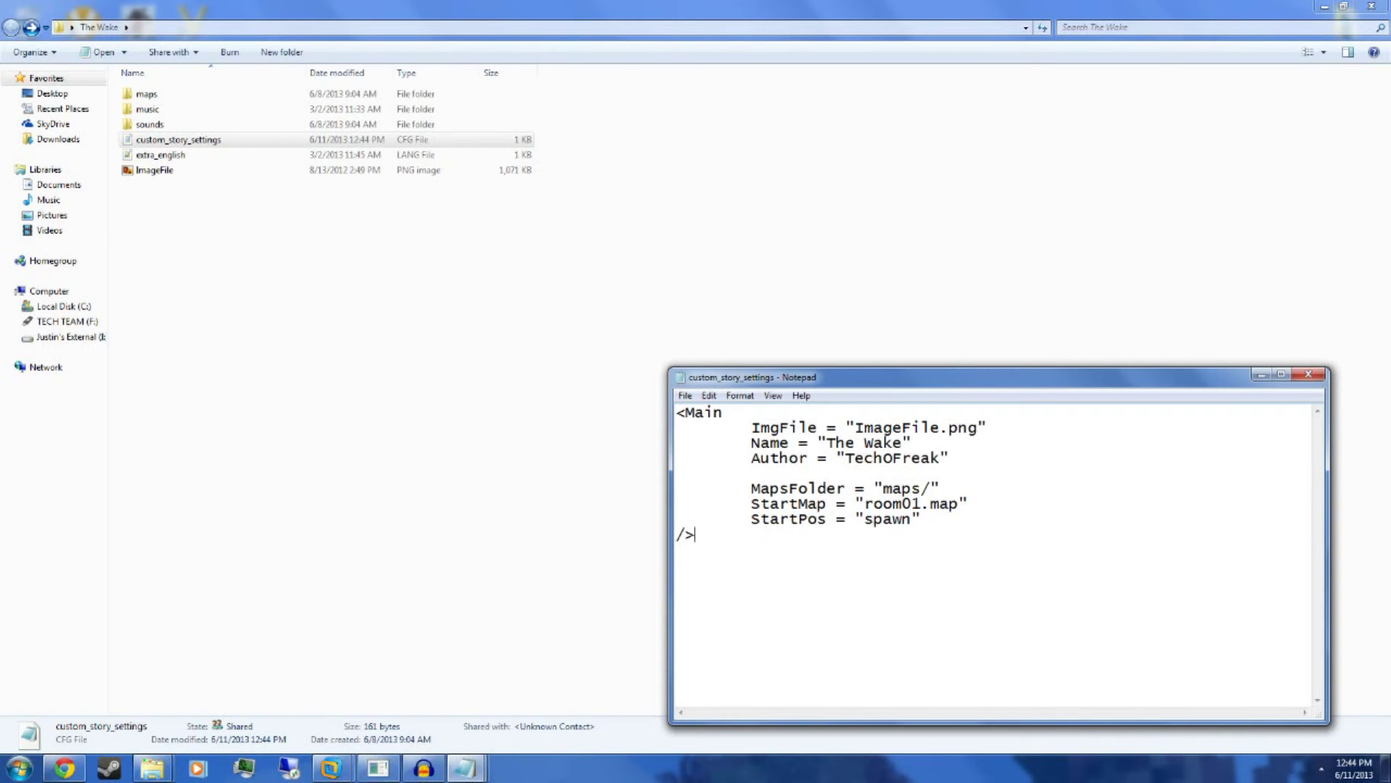
{"action": "left_click", "coordinate": [682, 396]}
{"action": "left_click", "coordinate": [725, 443]}
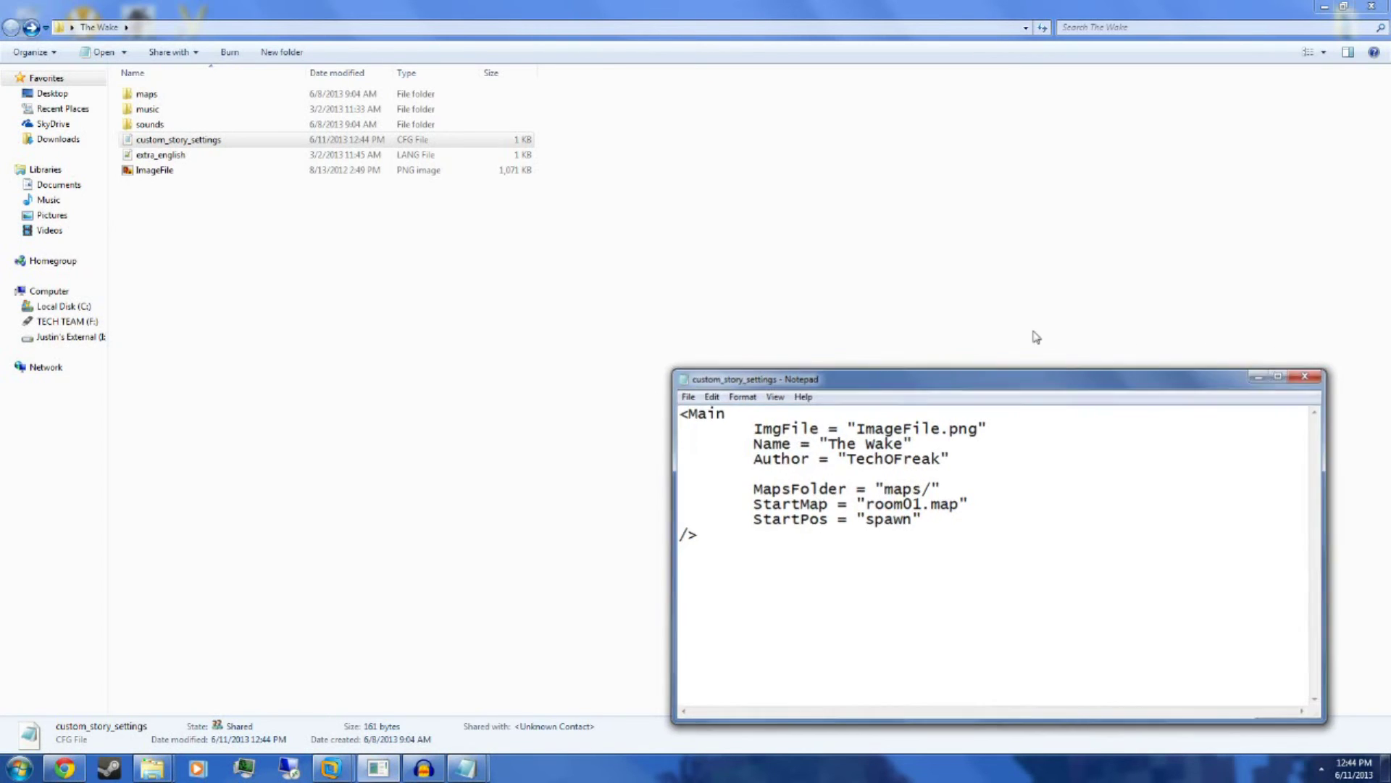
{"action": "left_click", "coordinate": [1305, 376]}
View the ImageFile picture, check its entry in custom_story_settings, and close both files.
{"action": "double_click", "coordinate": [192, 174]}
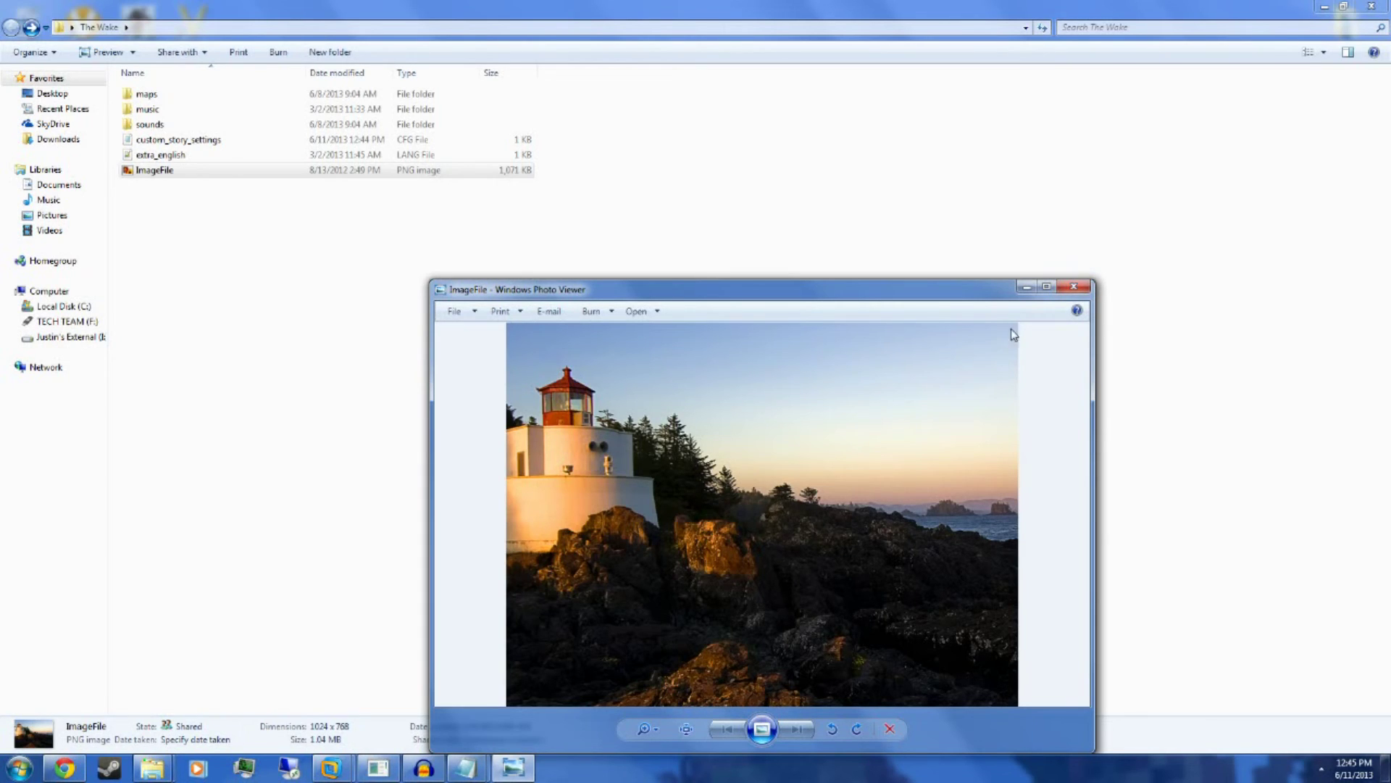
{"action": "left_click", "coordinate": [1086, 291]}
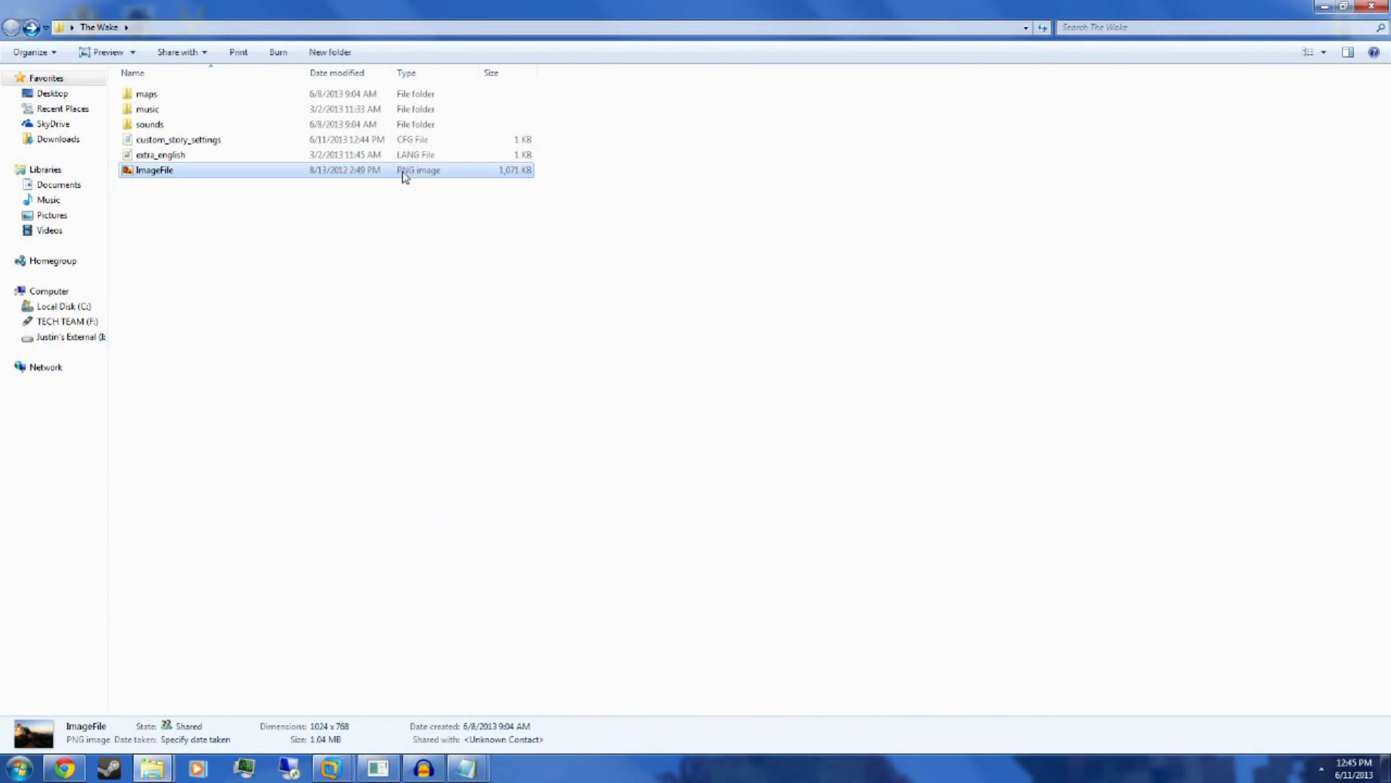
{"action": "double_click", "coordinate": [218, 141]}
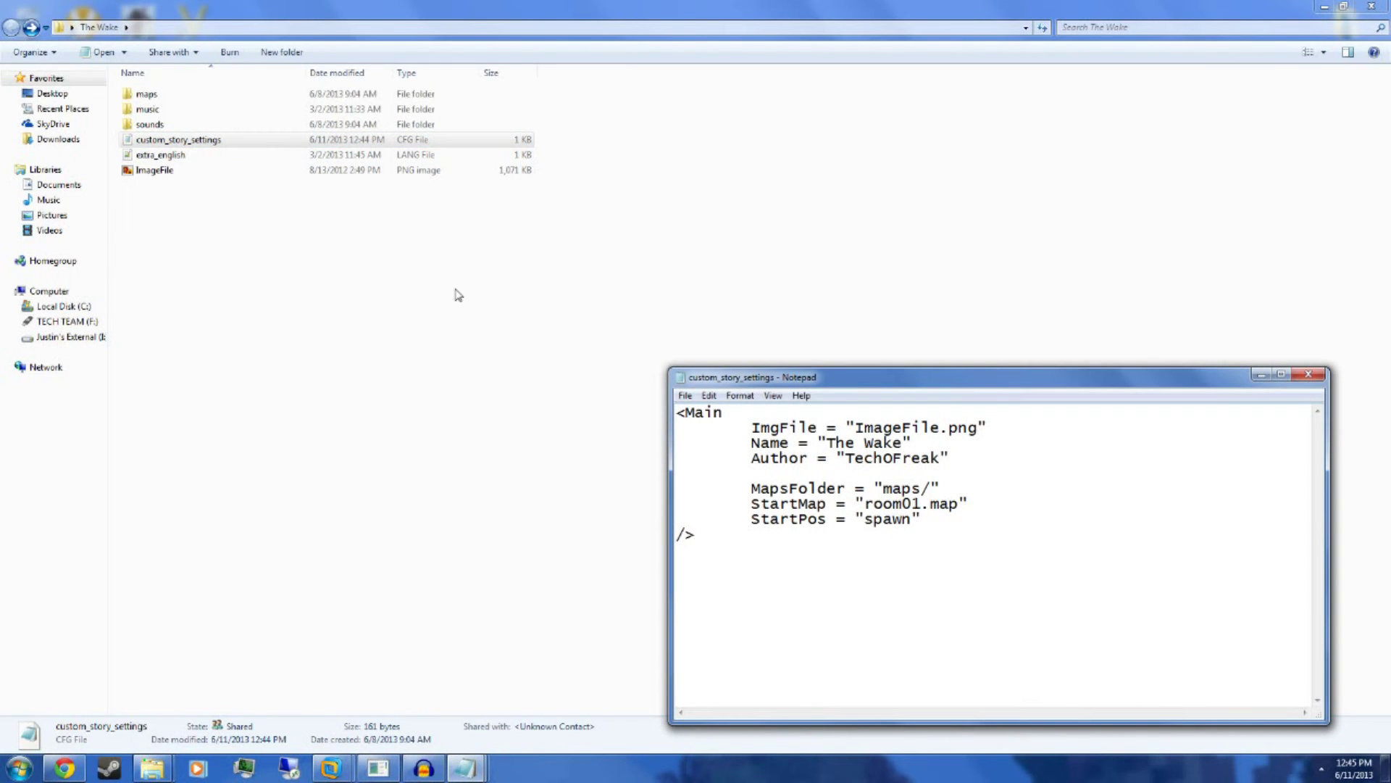
{"action": "left_click", "coordinate": [1316, 383]}
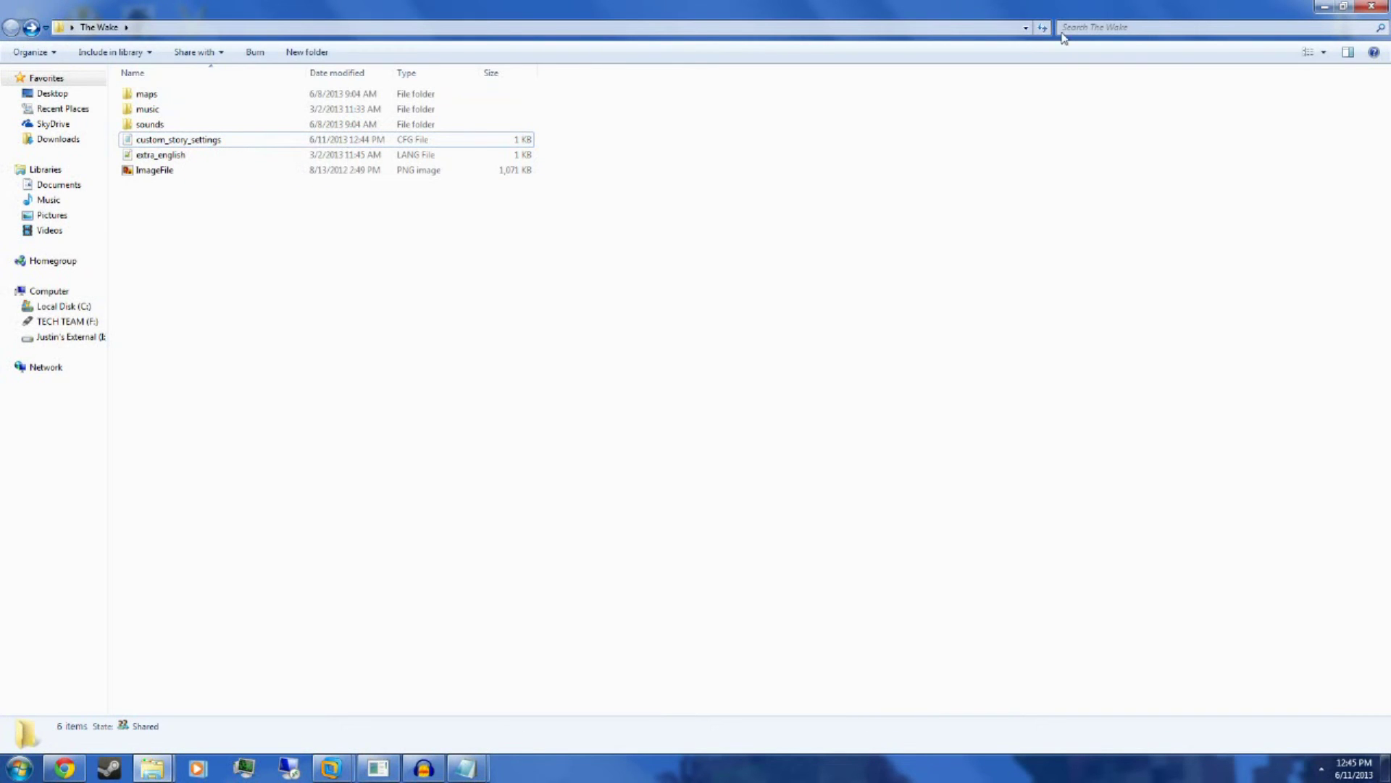
Copy The Wake folder from the desktop into the custom_stories folder inside Amnesia's redist folder.
{"action": "left_click_drag", "start_coordinate": [1035, 36], "coordinate": [456, 107]}
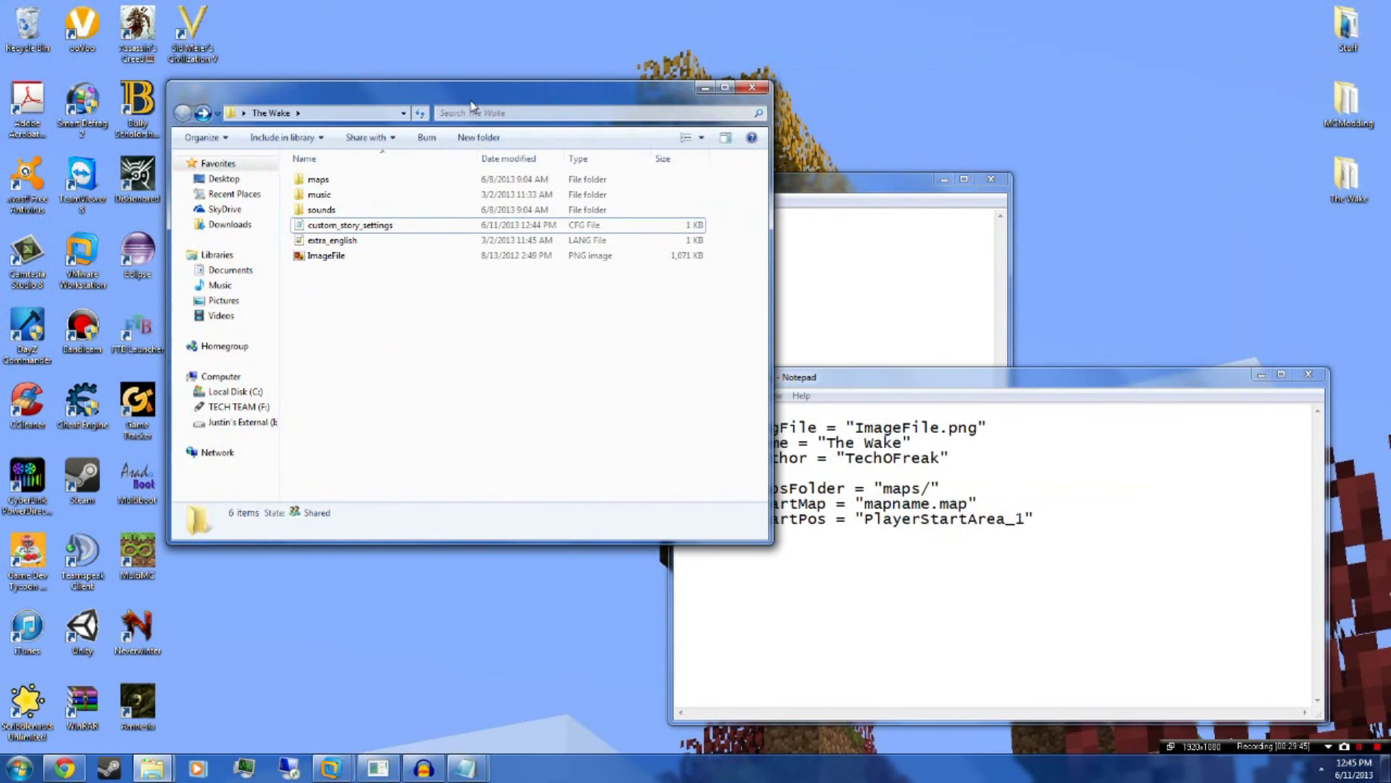
{"action": "left_click", "coordinate": [1346, 176]}
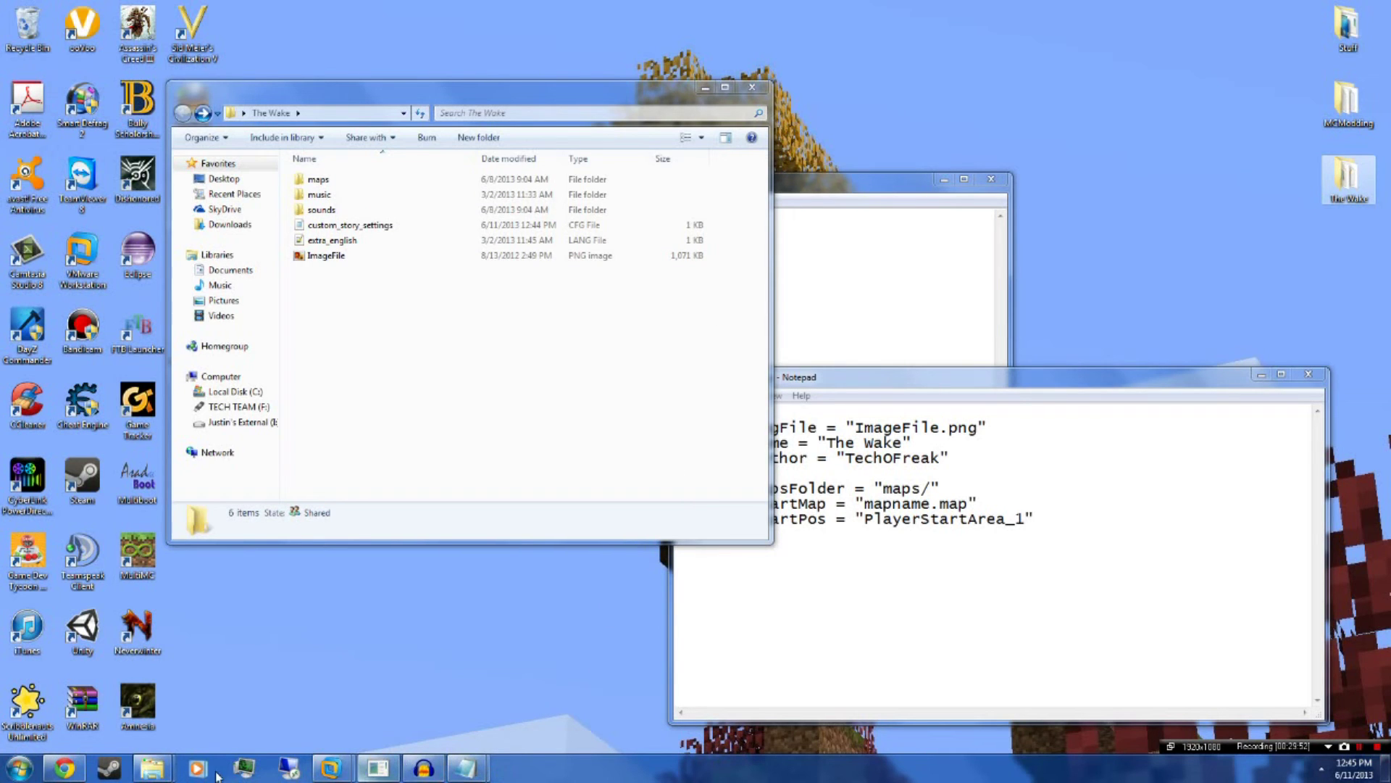
{"action": "left_click", "coordinate": [152, 768]}
{"action": "left_click", "coordinate": [251, 694]}
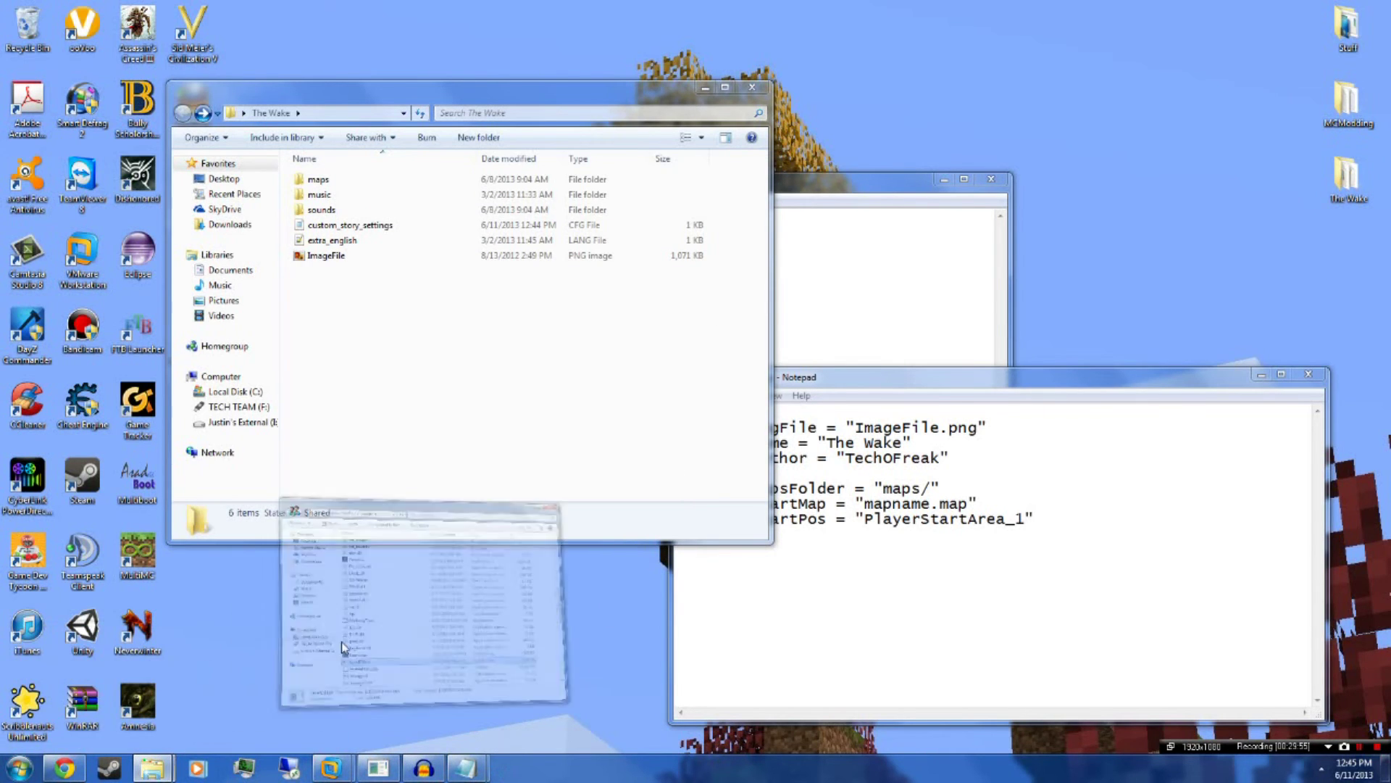
{"action": "scroll", "coordinate": [822, 460], "scroll_direction": "up", "scroll_amount": 5}
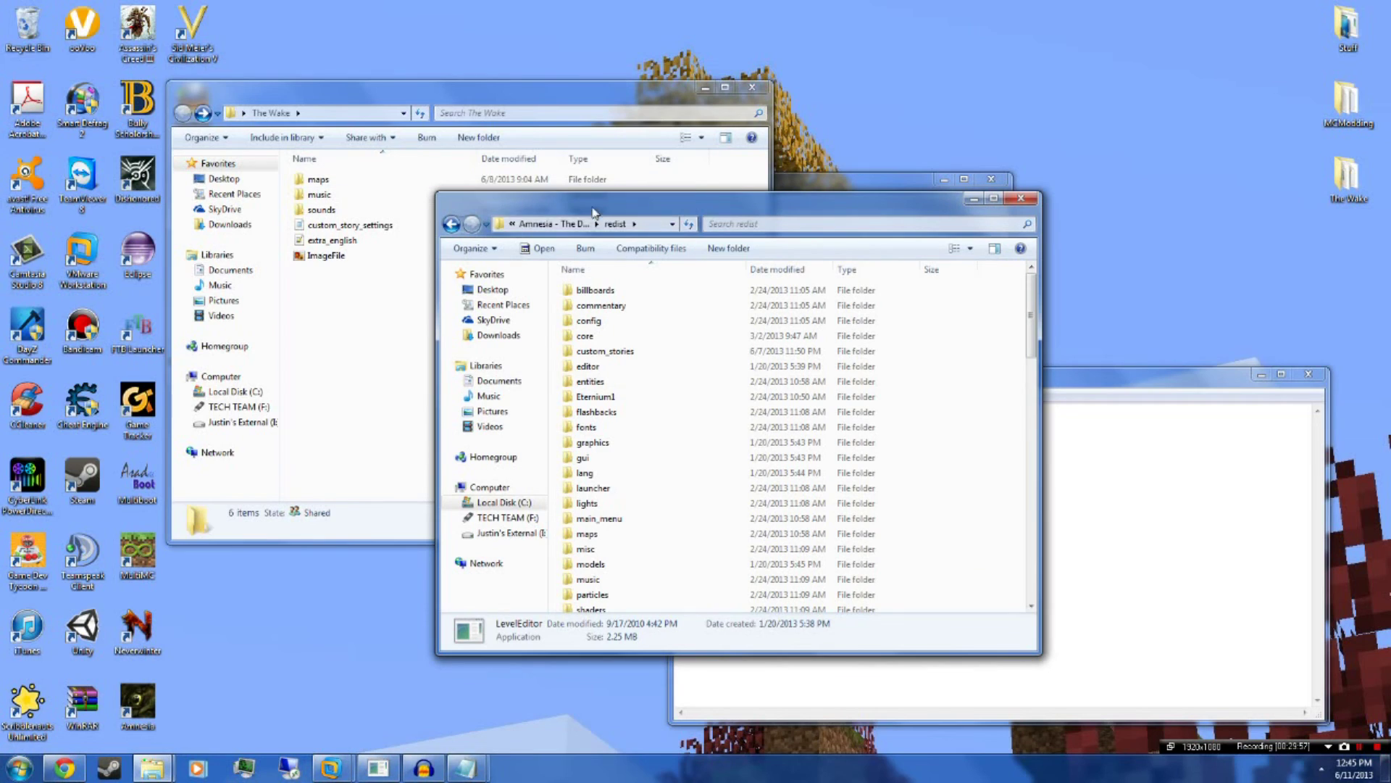
{"action": "double_click", "coordinate": [611, 353]}
{"action": "left_click", "coordinate": [659, 549]}
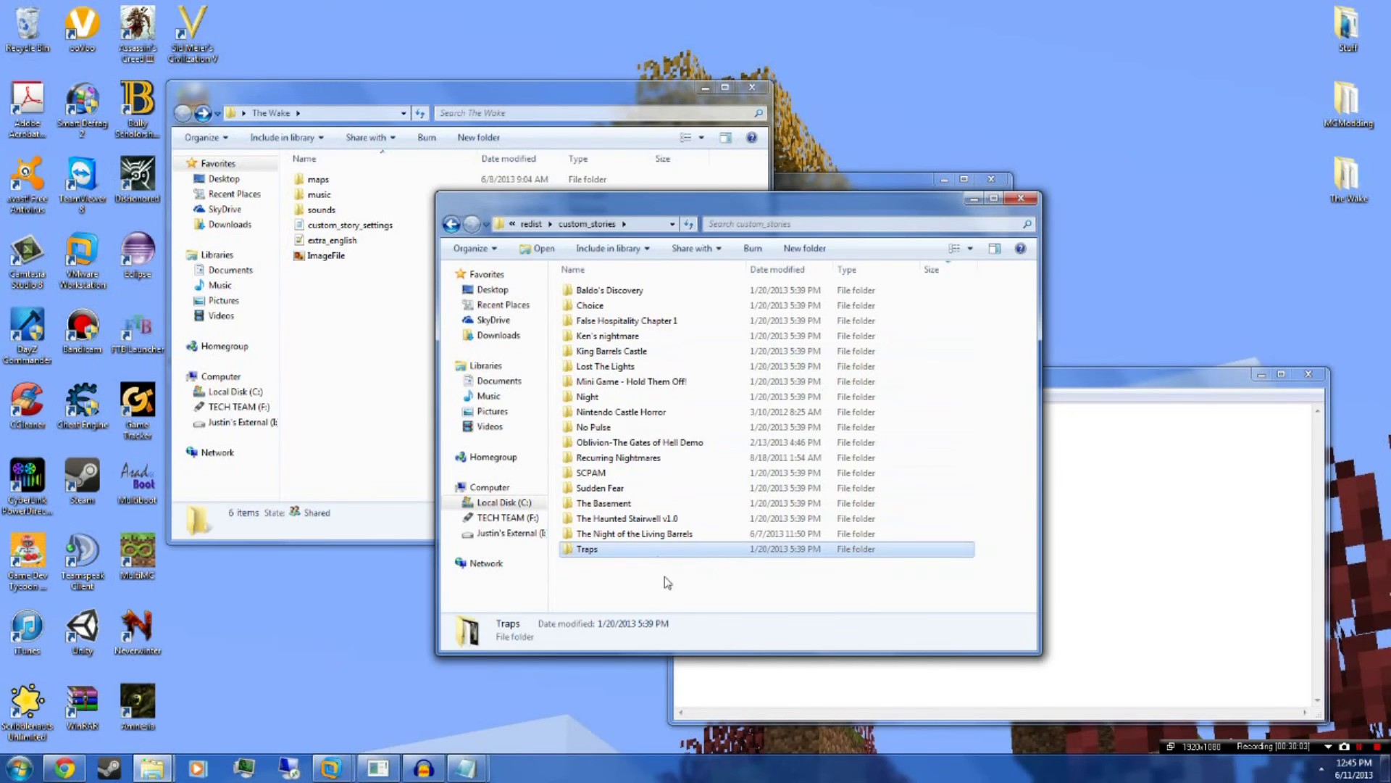
{"action": "left_click", "coordinate": [666, 582]}
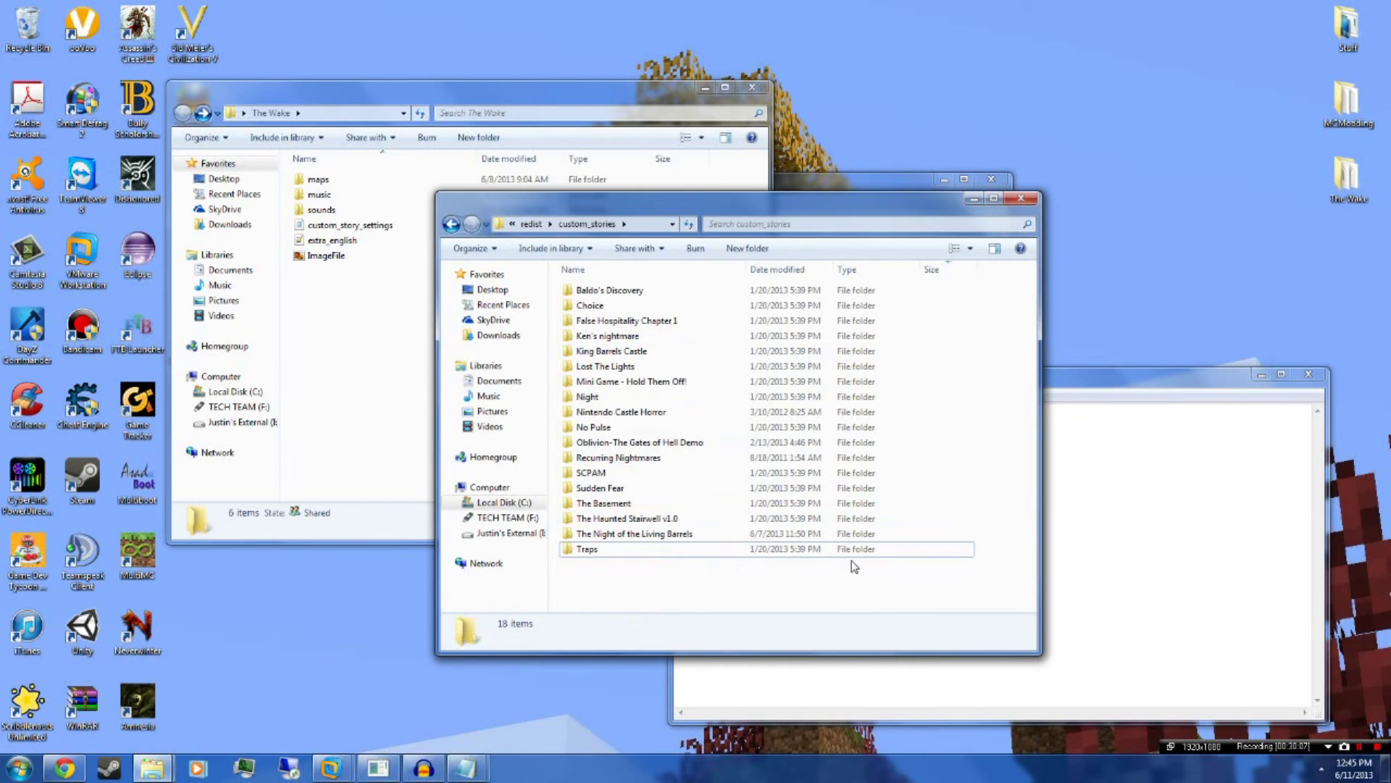
{"action": "key", "text": "ctrl+v"}
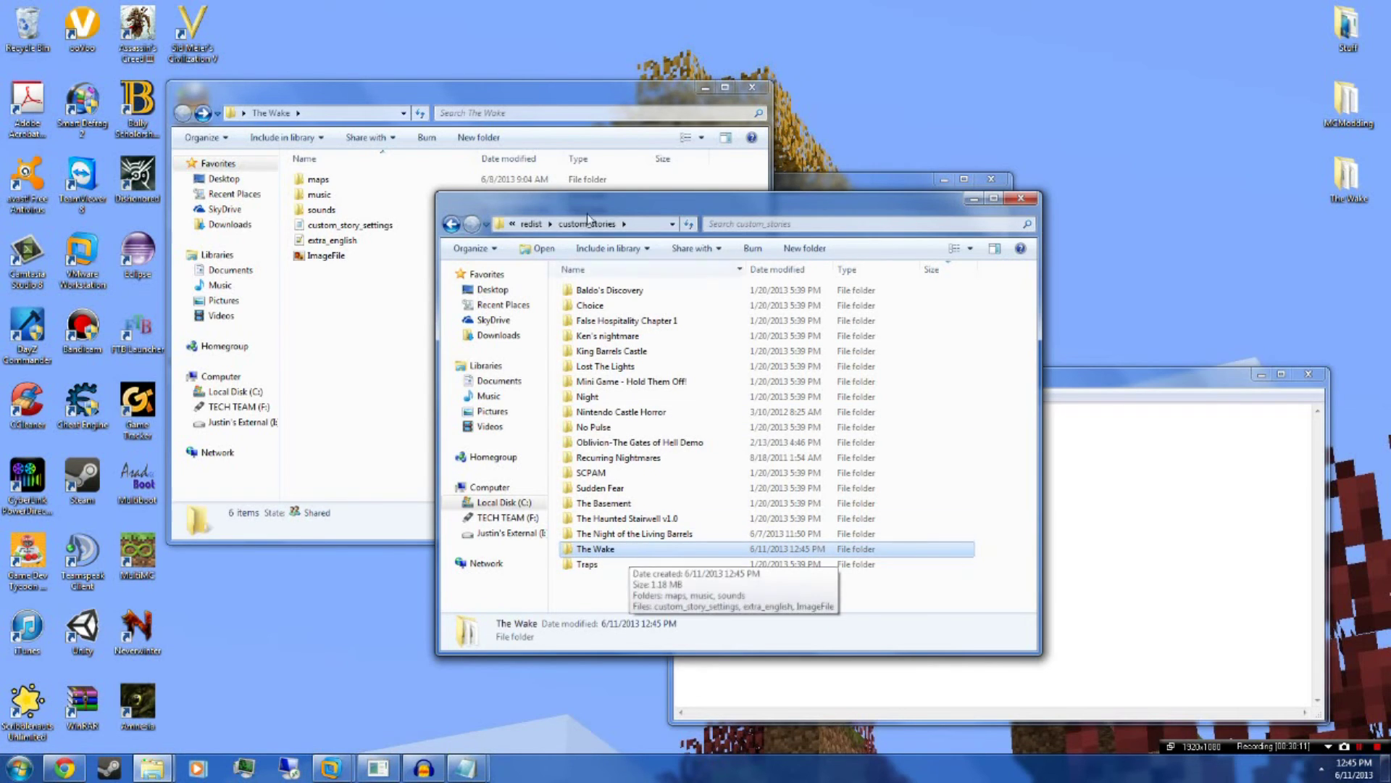
Minimize the custom_stories folder window, switch to Amnesia: The Dark Descent, and start the custom story The Wake.
{"action": "left_click", "coordinate": [974, 199]}
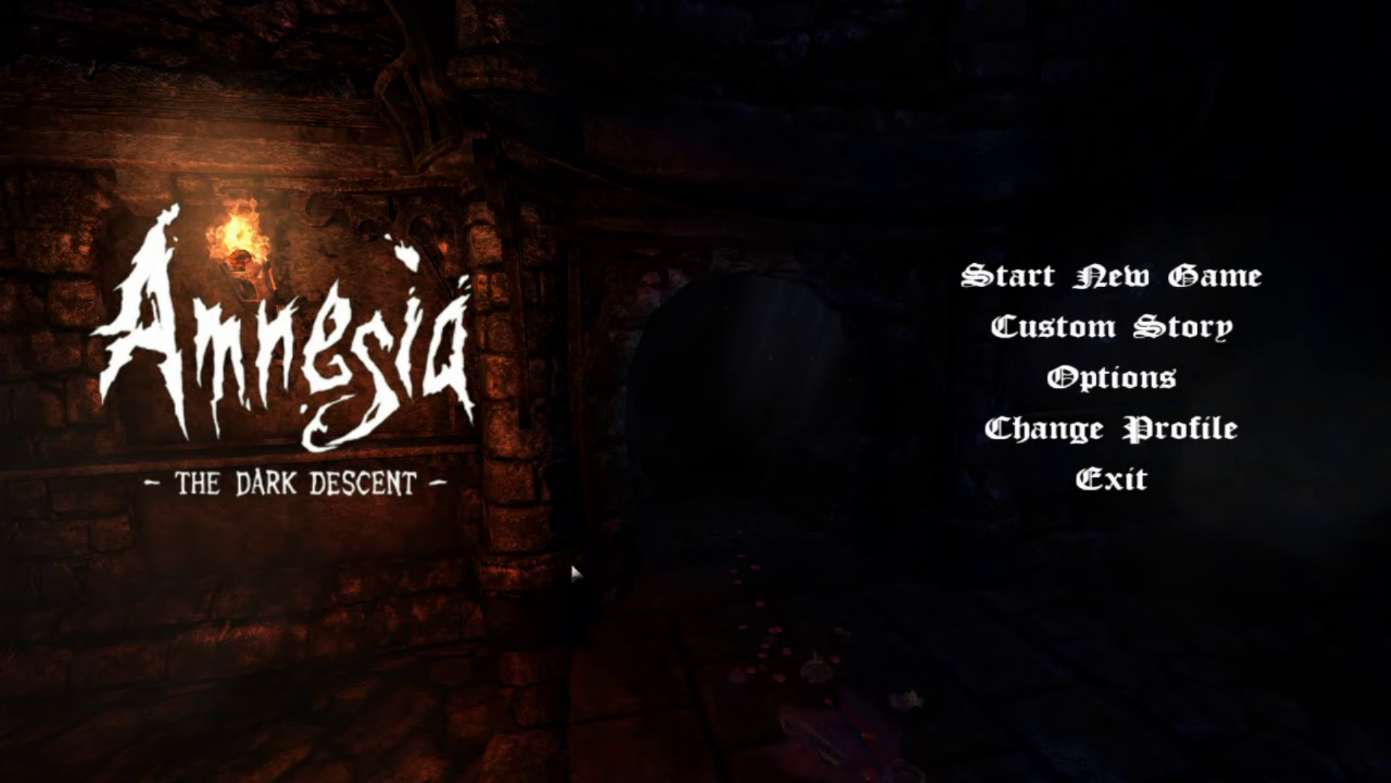
{"action": "left_click", "coordinate": [1057, 337]}
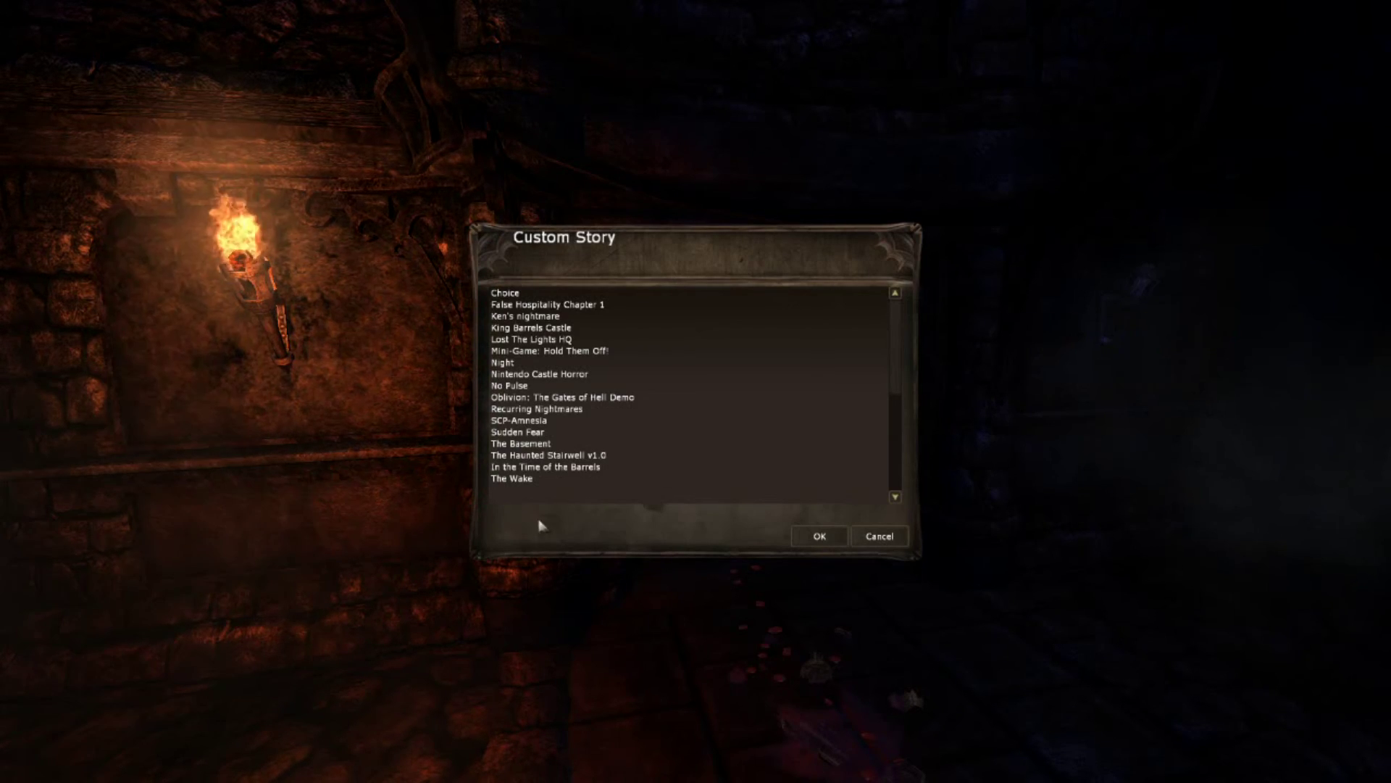
{"action": "left_click", "coordinate": [512, 479]}
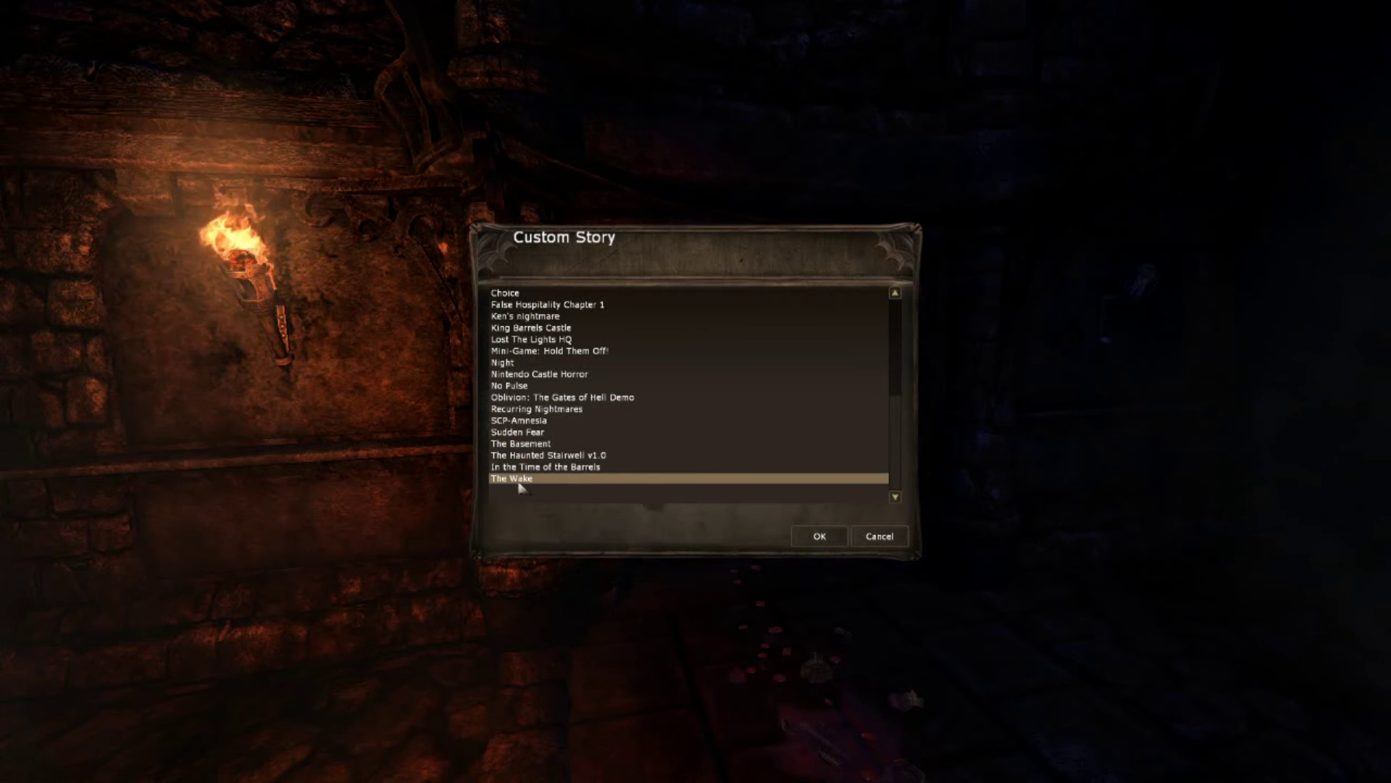
{"action": "left_click", "coordinate": [822, 538]}
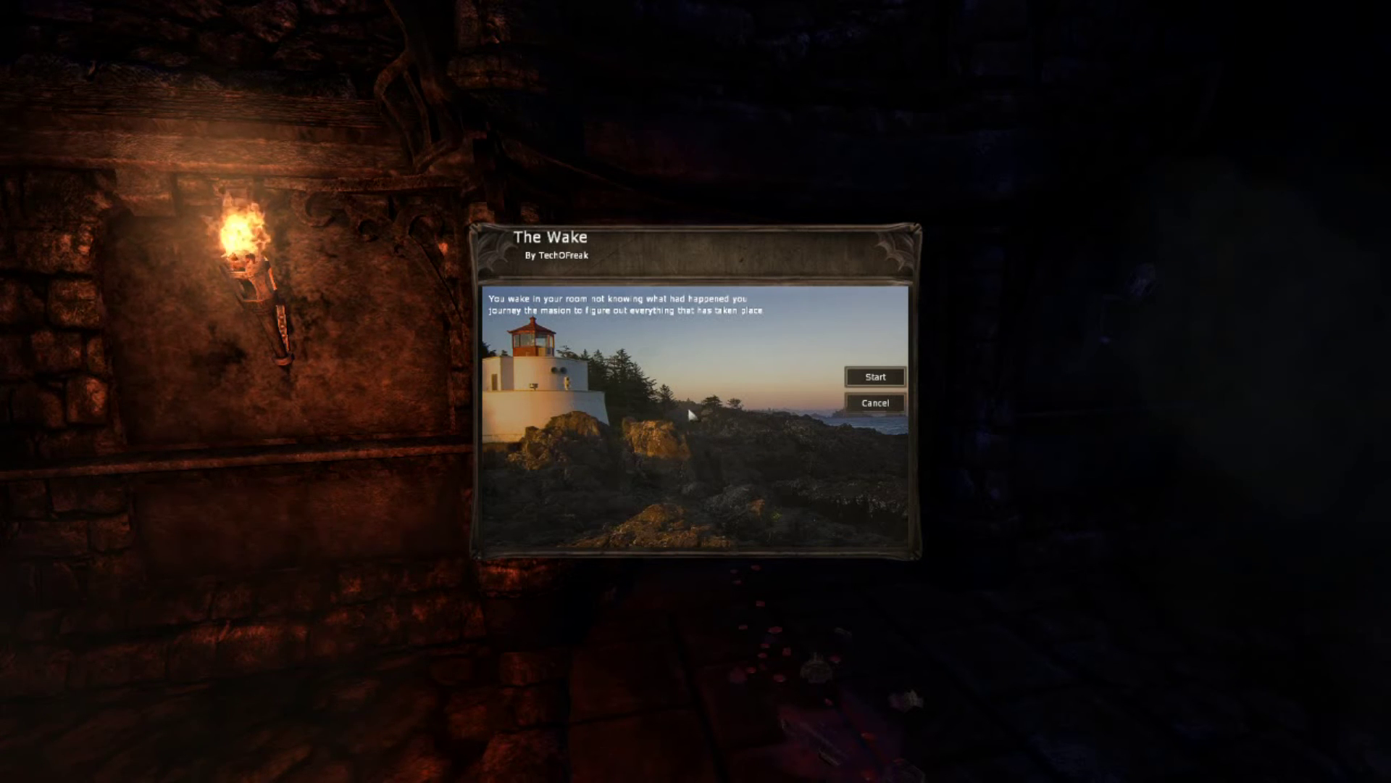
{"action": "left_click", "coordinate": [885, 378]}
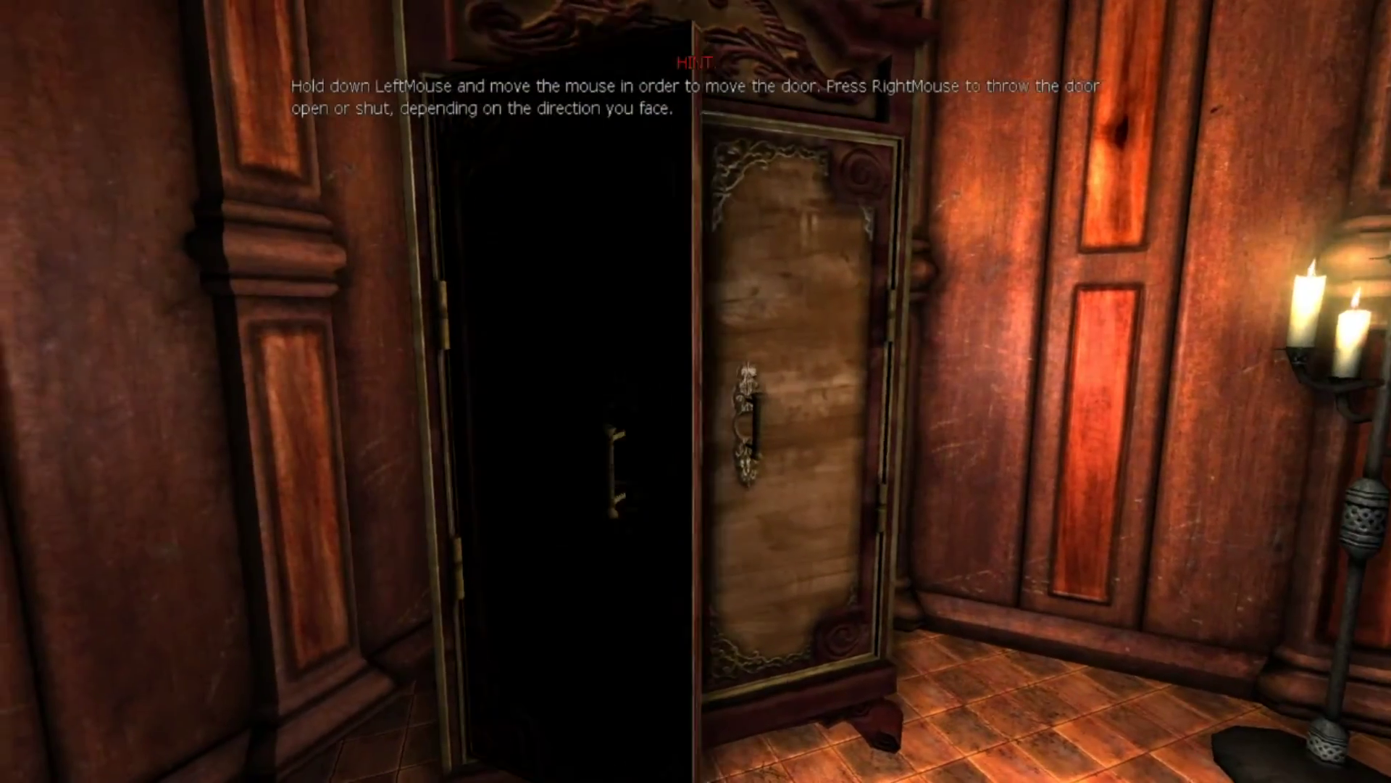
Playtest the wardrobe in the room by stepping inside, moving its doors, and walking back out.
{"action": "key", "text": "s"}
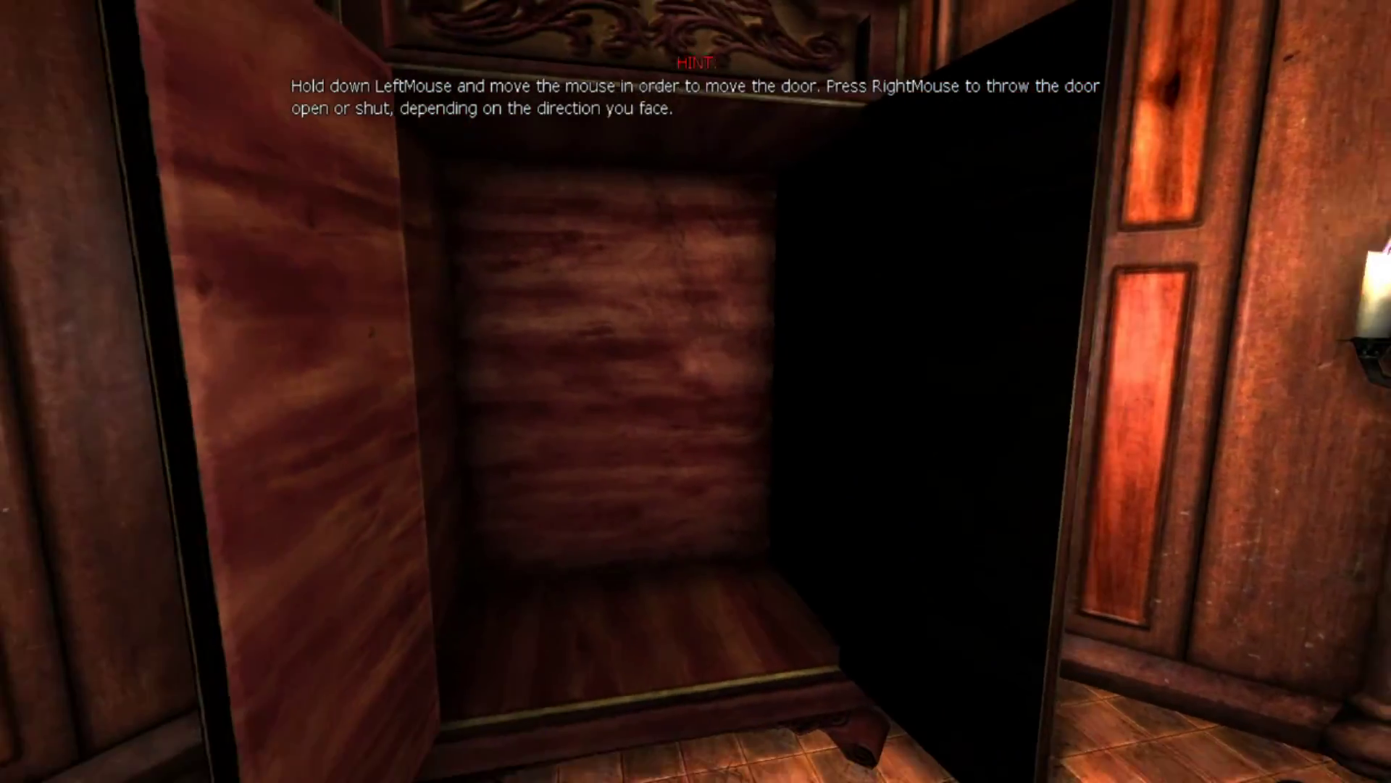
{"action": "key", "text": "w"}
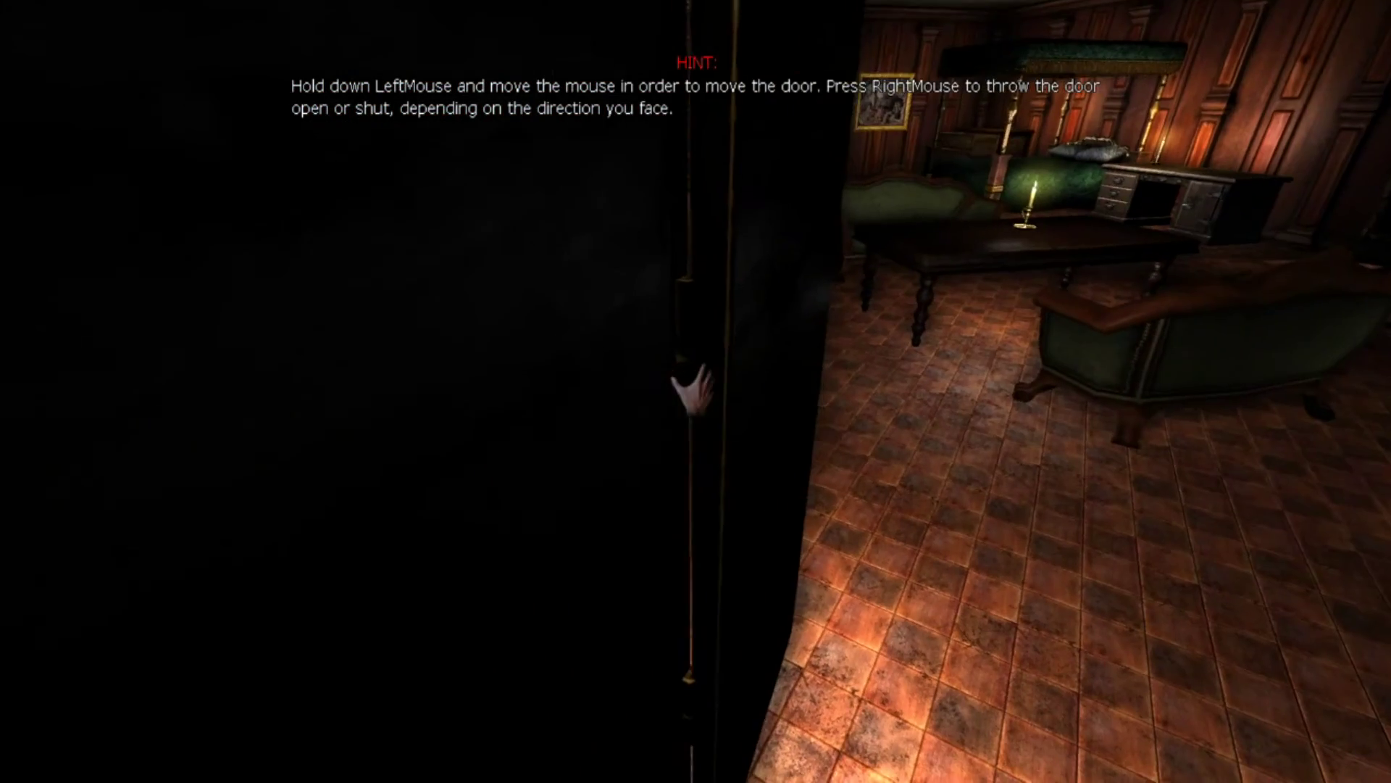
{"action": "left_click_drag", "start_coordinate": [693, 390], "coordinate": [797, 463]}
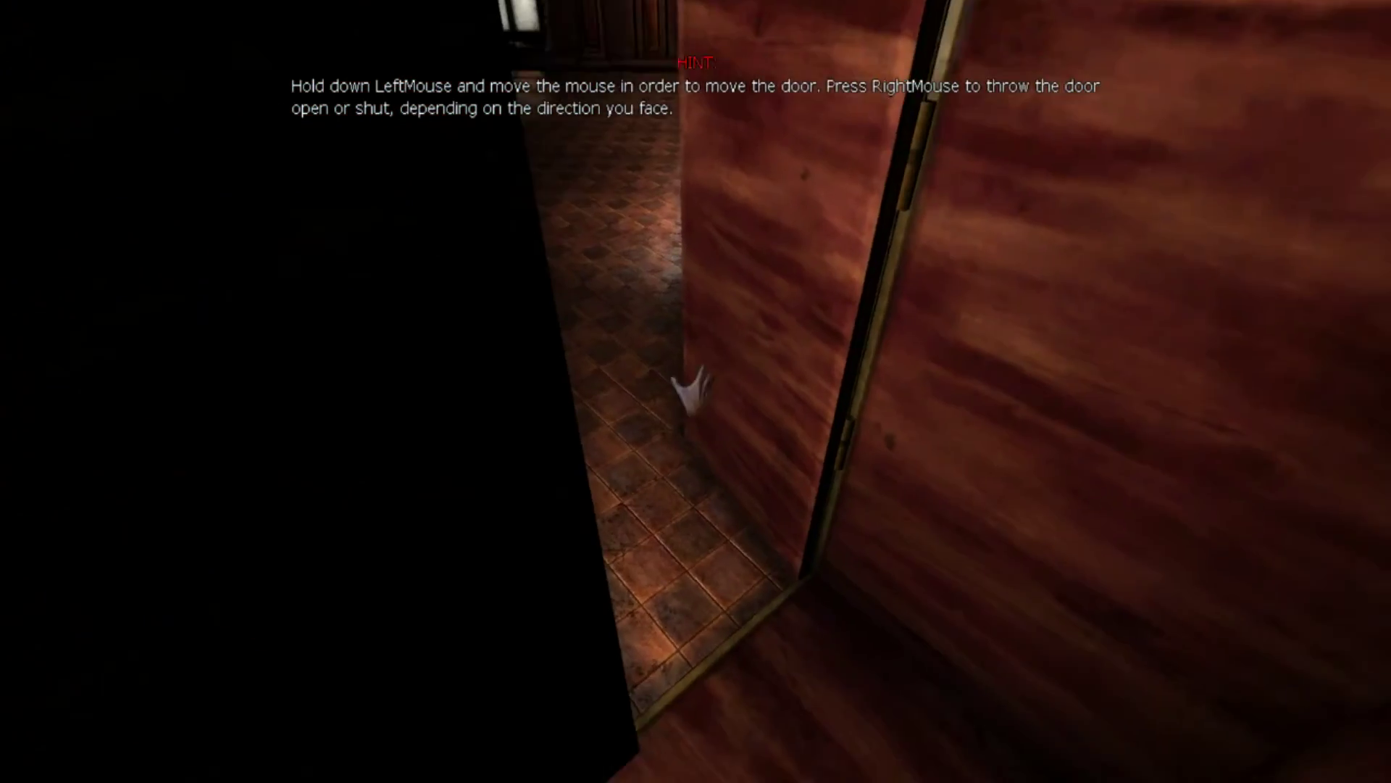
{"action": "mouse_move", "coordinate": [689, 389]}
{"action": "left_mouse_down"}
{"action": "mouse_move", "coordinate": [690, 406]}
{"action": "mouse_move", "coordinate": [693, 390]}
{"action": "left_mouse_up"}
{"action": "key", "text": "w"}
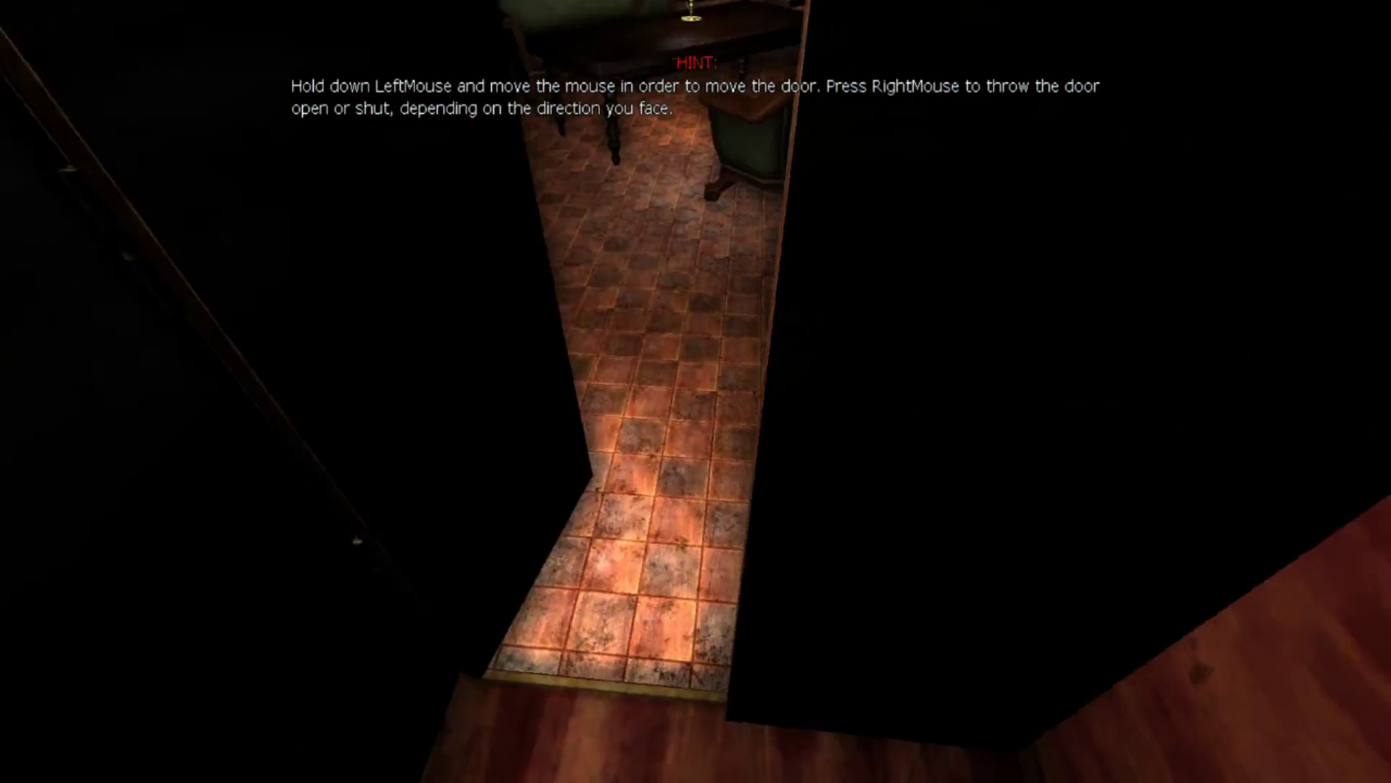
{"action": "key", "text": "w"}
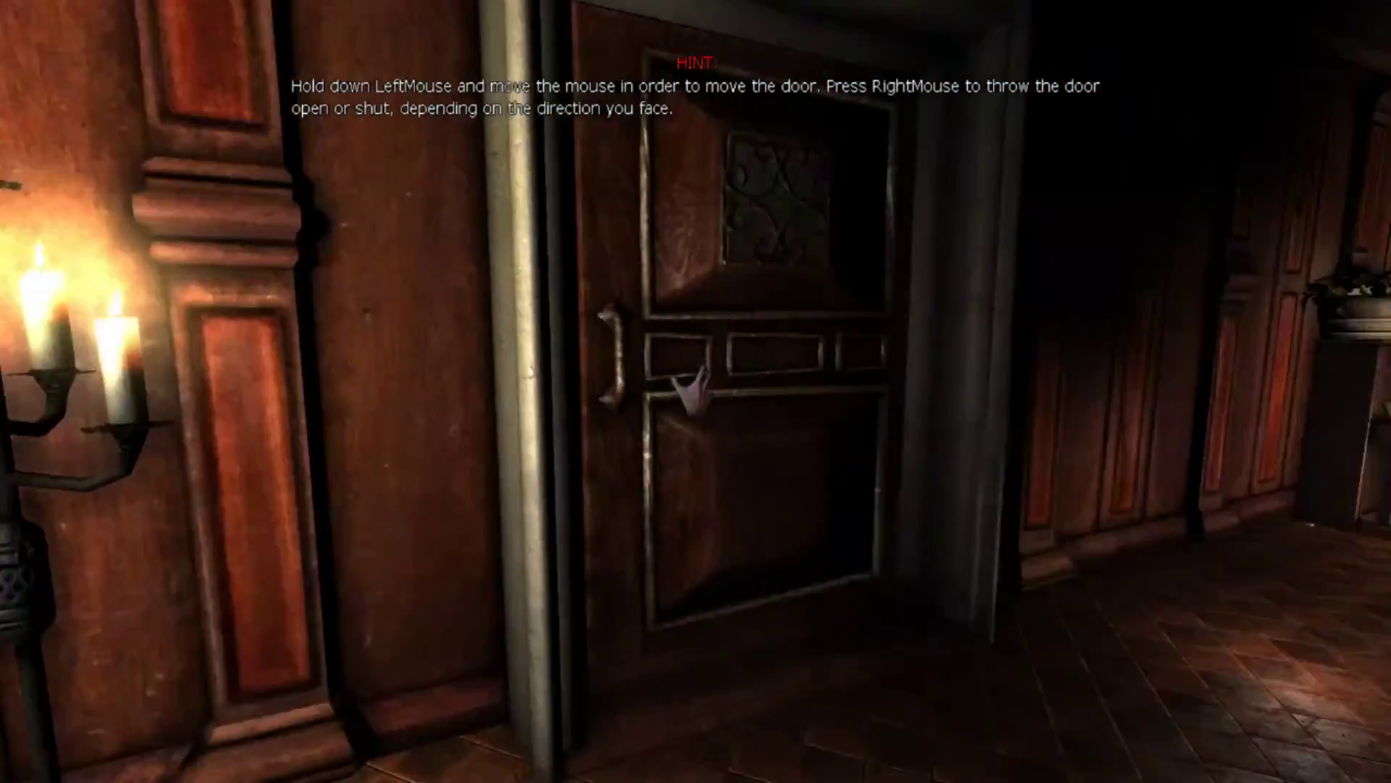
Playtest the wooden room door by swinging it open and shut.
{"action": "left_click_drag", "start_coordinate": [693, 390], "coordinate": [693, 290]}
{"action": "key", "text": "s"}
{"action": "left_click_drag", "start_coordinate": [694, 390], "coordinate": [623, 478]}
{"action": "key", "text": "w"}
{"action": "left_click_drag", "start_coordinate": [693, 390], "coordinate": [694, 289]}
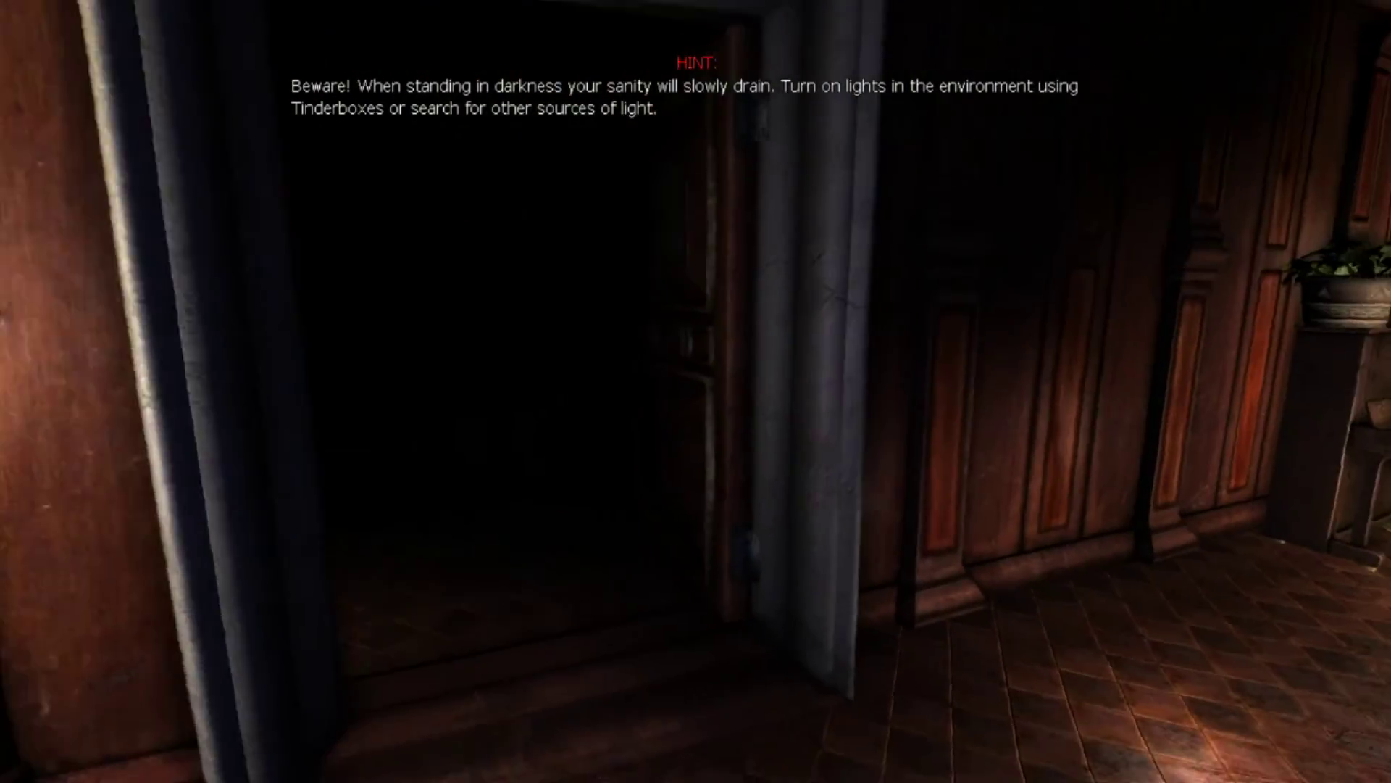
{"action": "key", "text": "s"}
{"action": "key", "text": "w"}
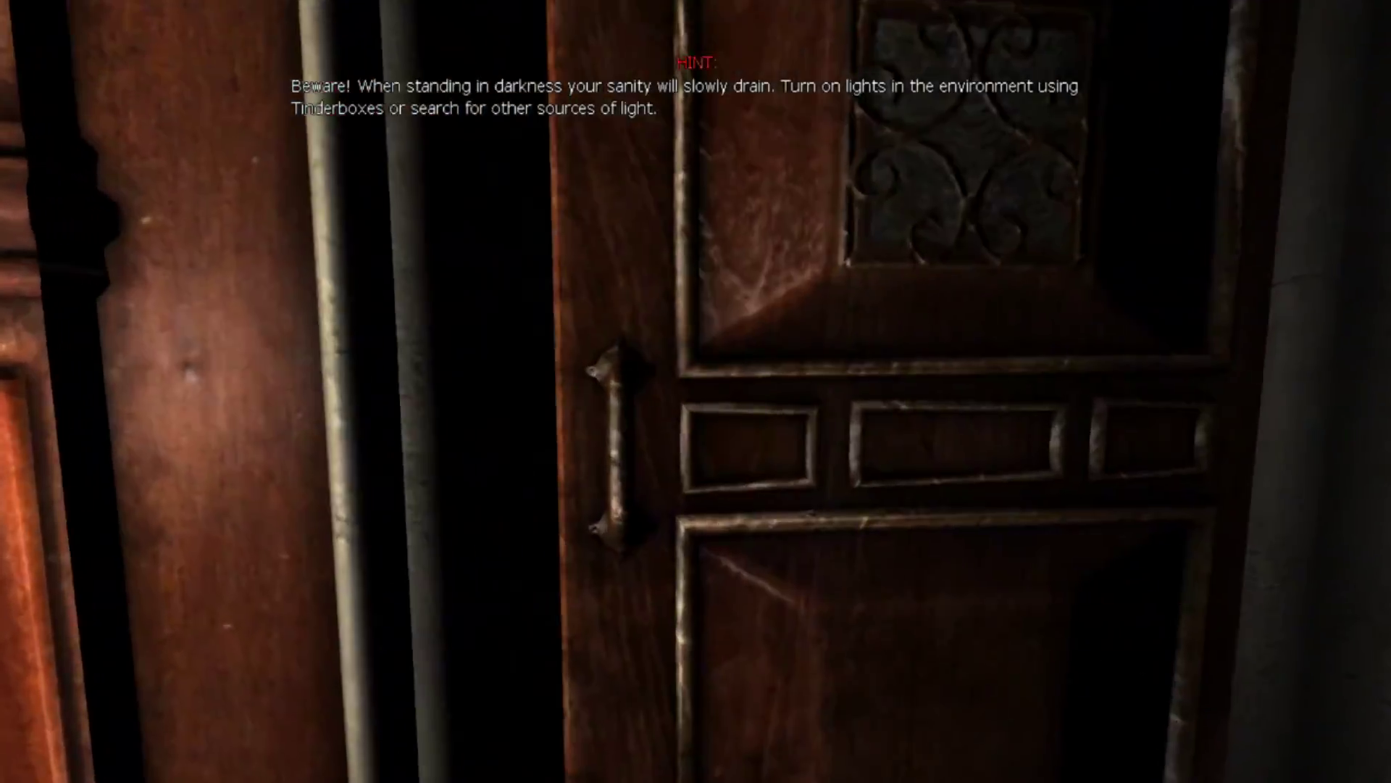
Walk through the room to inspect the bed, furniture, window, and lighting in the game.
{"action": "key", "text": "w"}
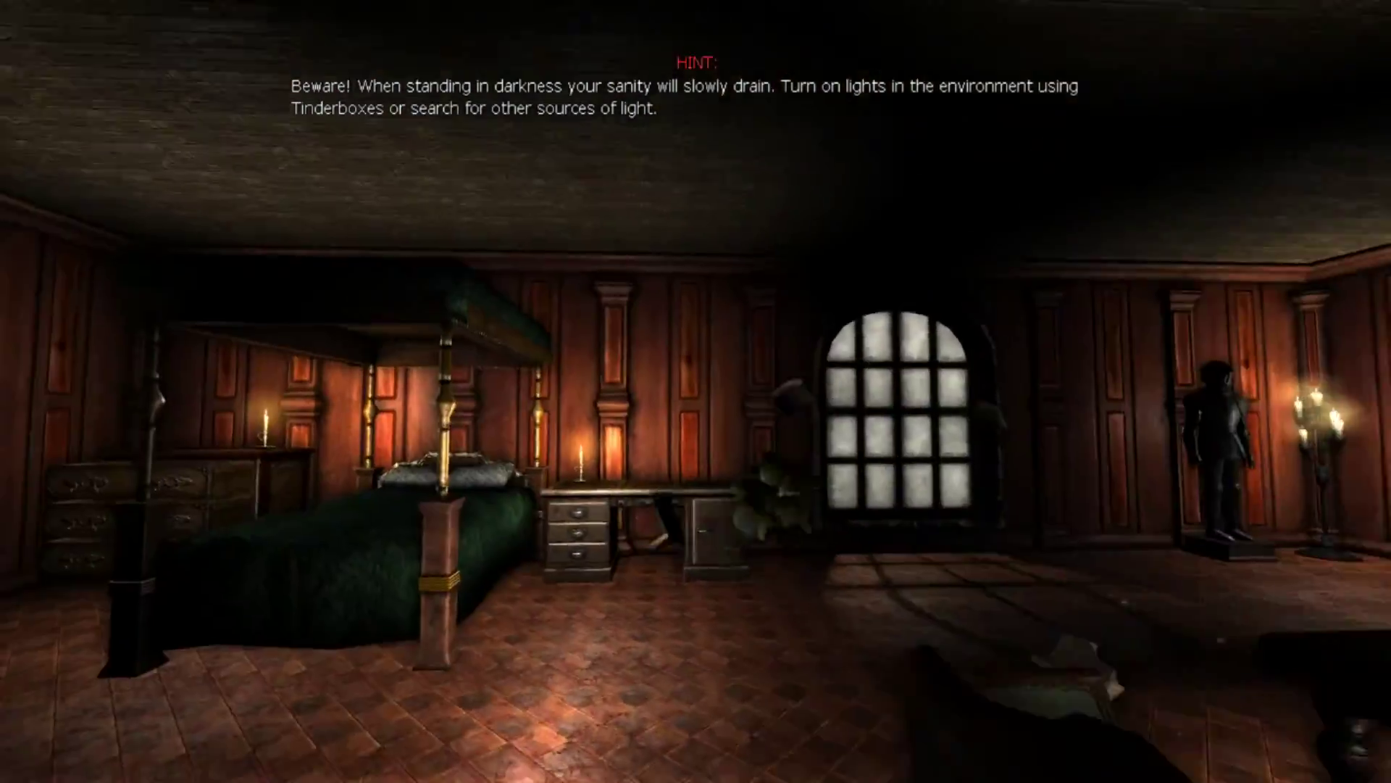
{"action": "key", "text": "w"}
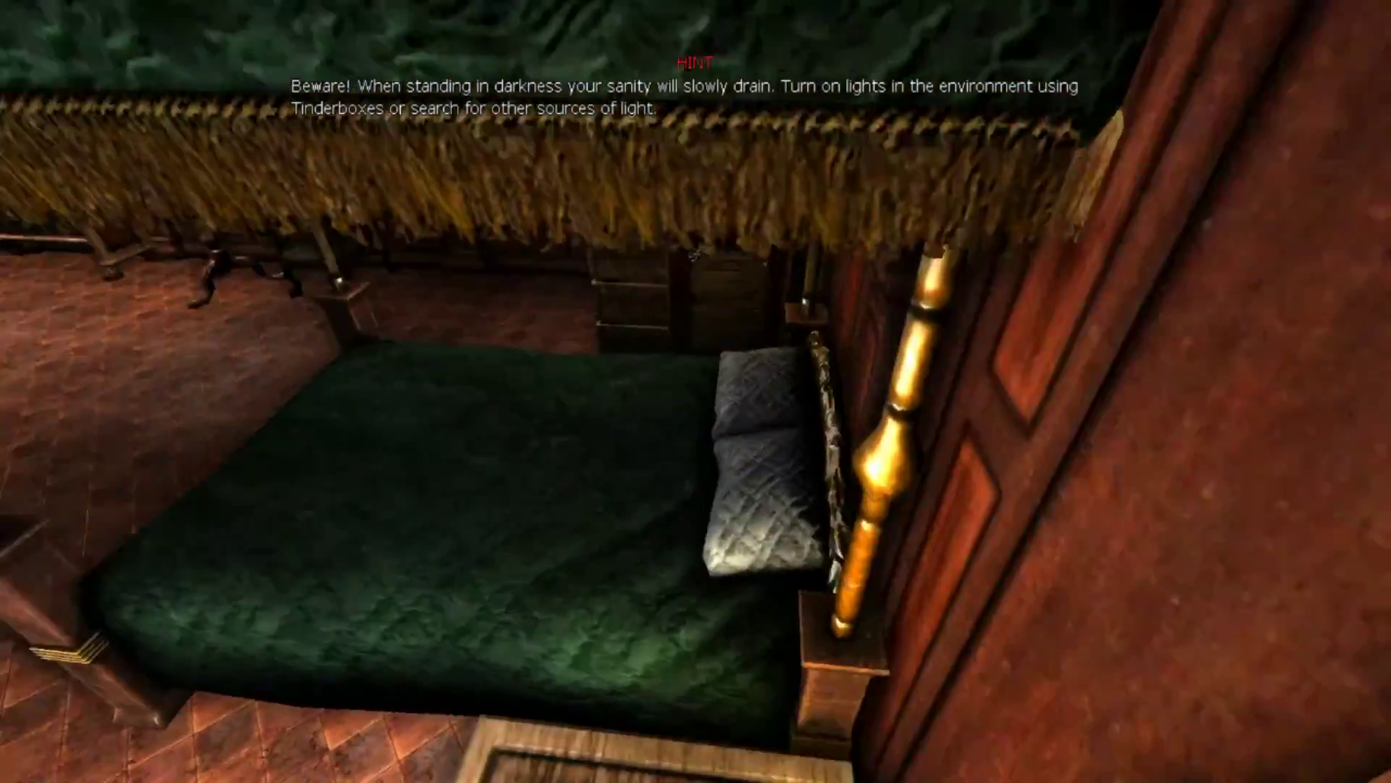
{"action": "key", "text": "w"}
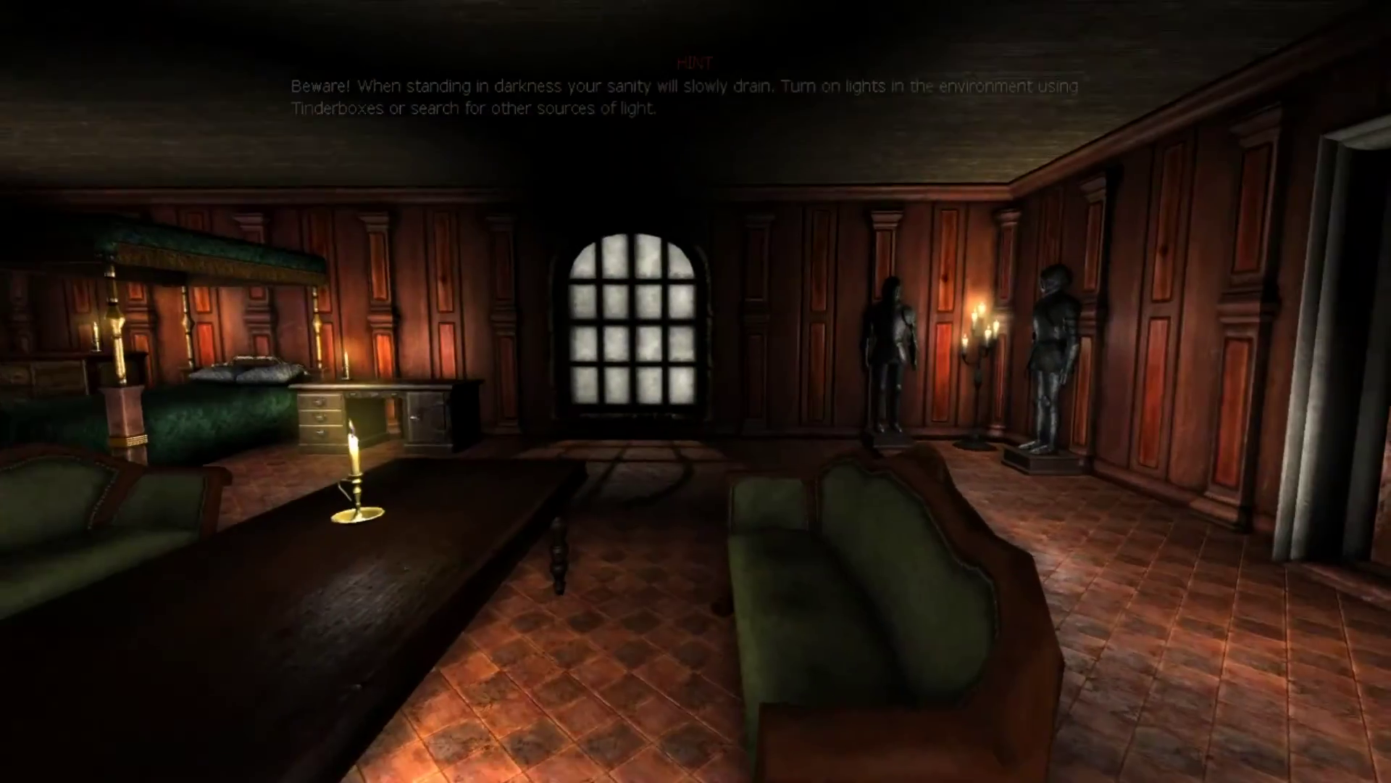
{"action": "key", "text": "s"}
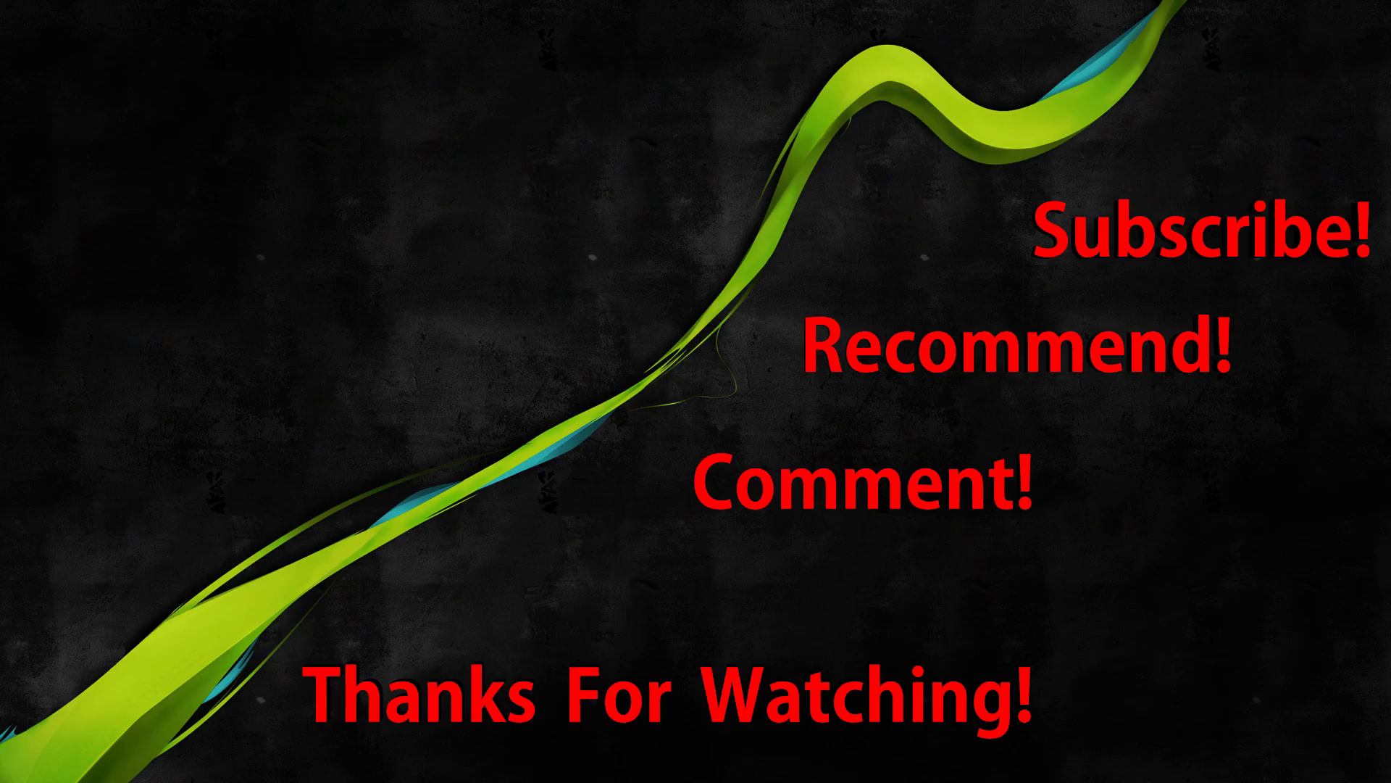